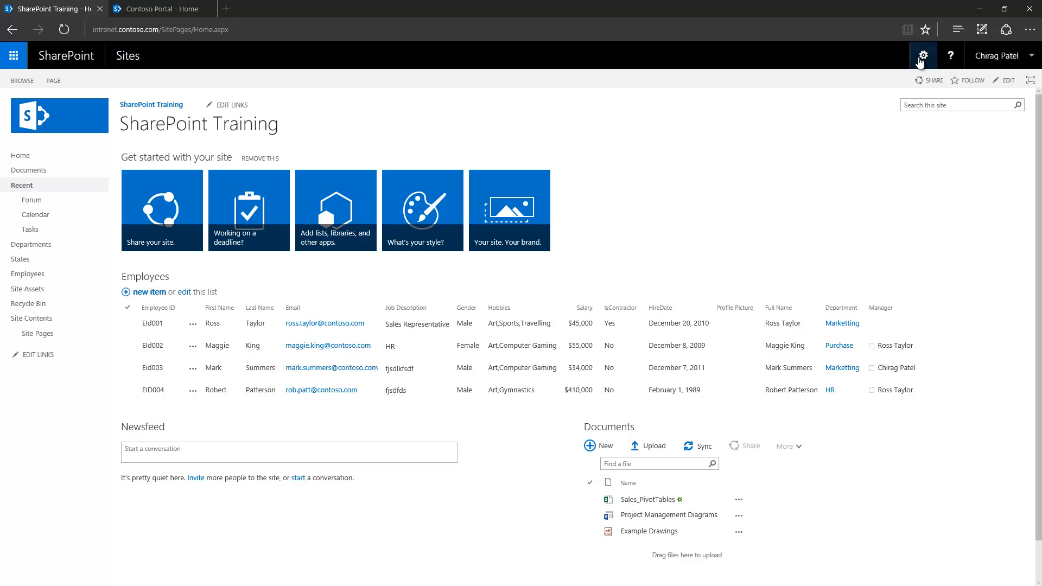
- Add a new site page named tipsforinvenstment and create it in SitePages
left_click(923, 55)
left_click(883, 128)
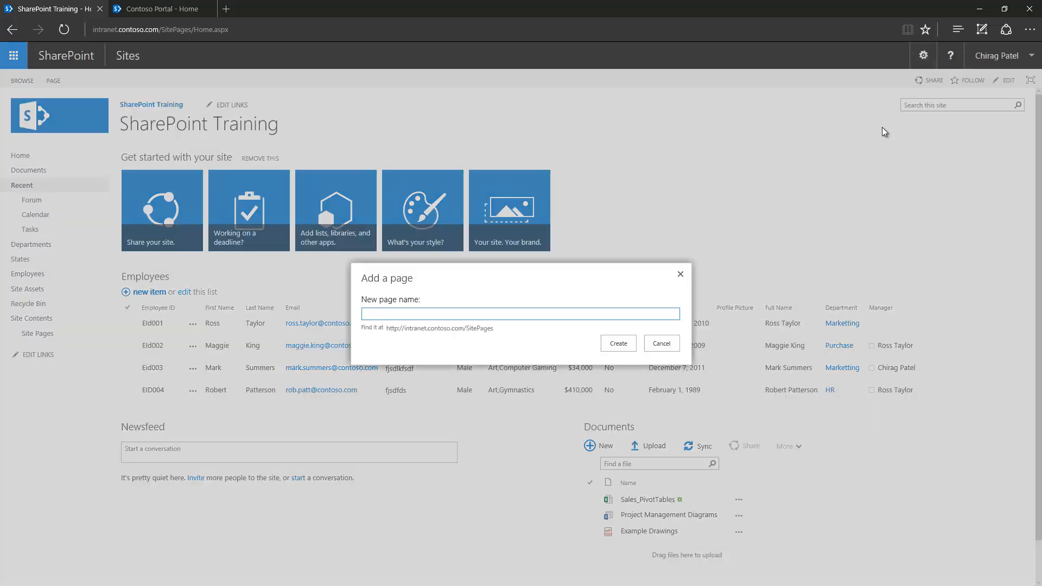
type("tip")
key("Down")
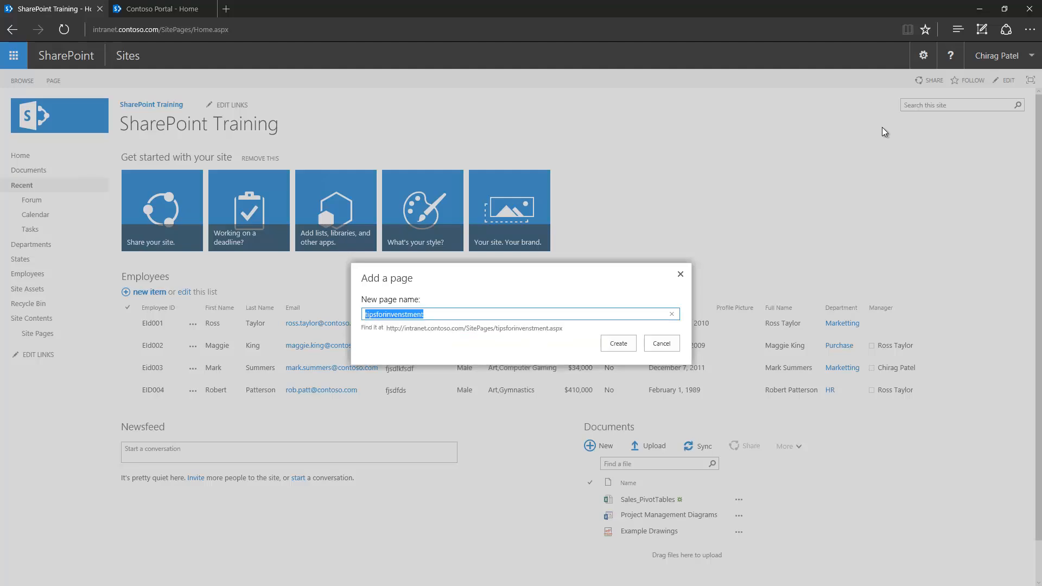
key("Return")
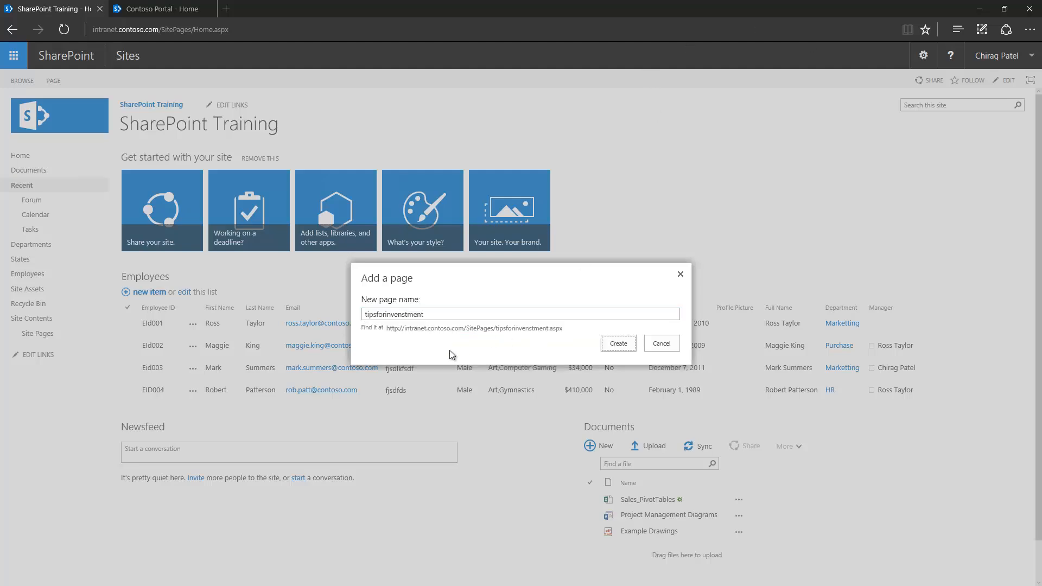
left_click_drag(467, 329, 565, 330)
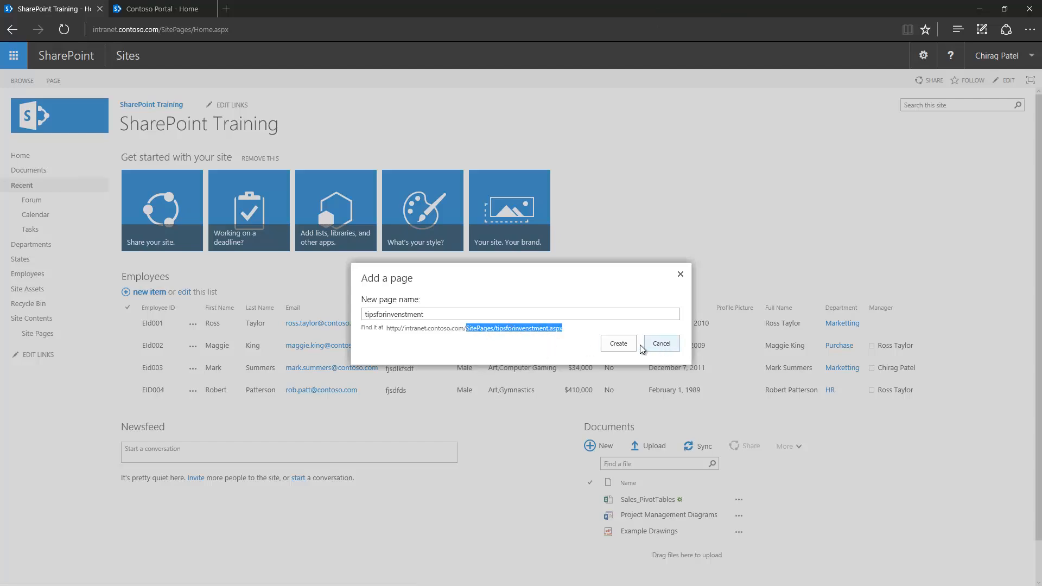
left_click(626, 346)
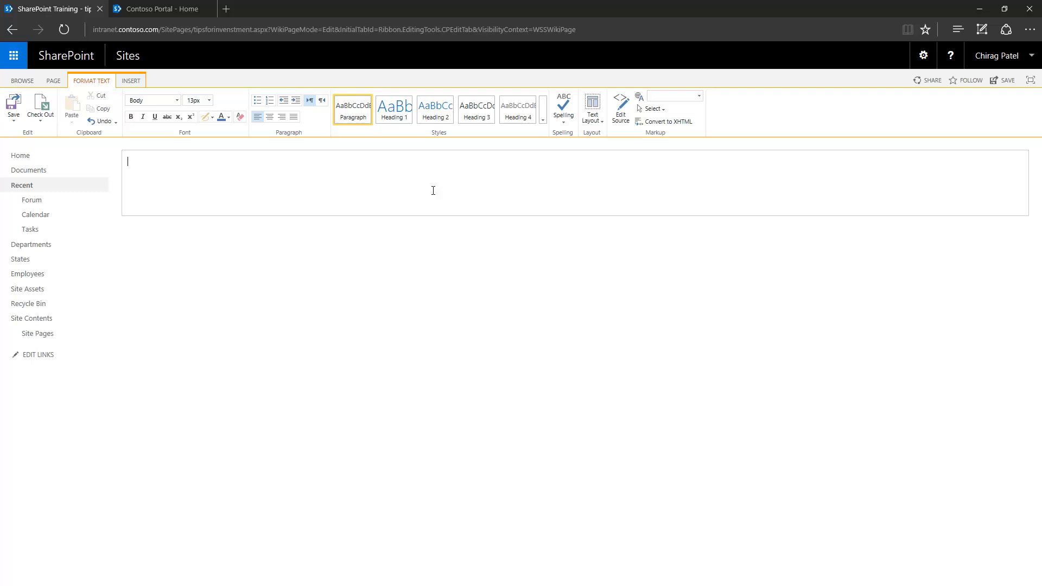
- Enter "Eight Tips from Investment Professionals" as the page's title text and format it as Heading 1
type("Page Title")
triple_click(204, 166)
type("Eight Tips from Investment Professionals")
triple_click(203, 165)
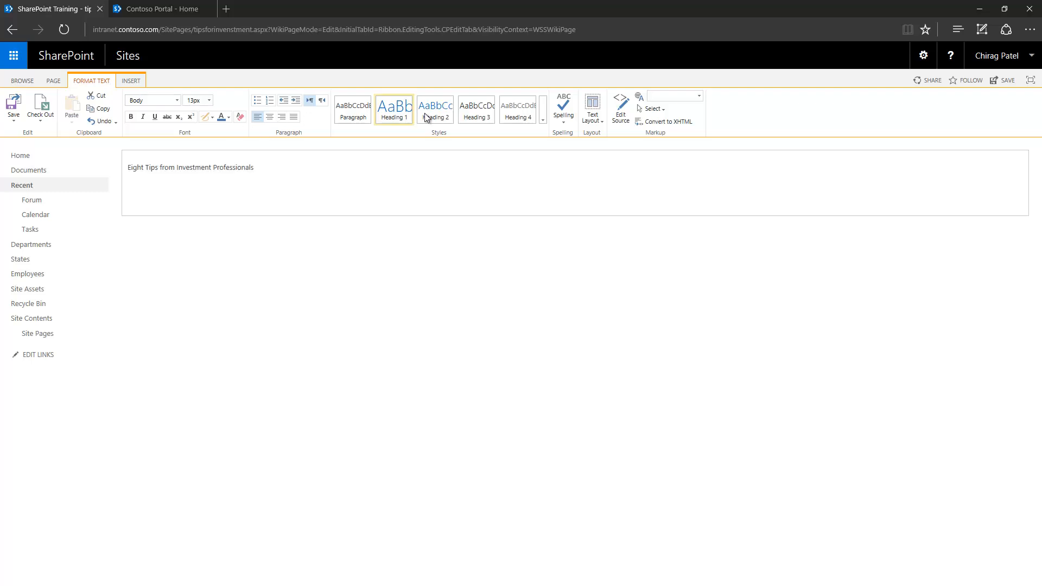
left_click(392, 112)
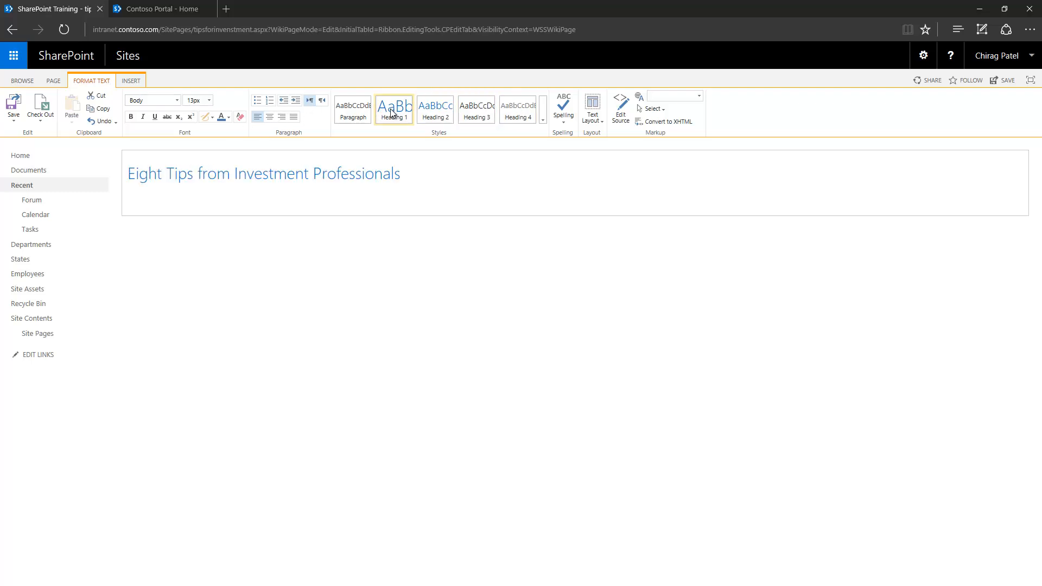
left_click(392, 113)
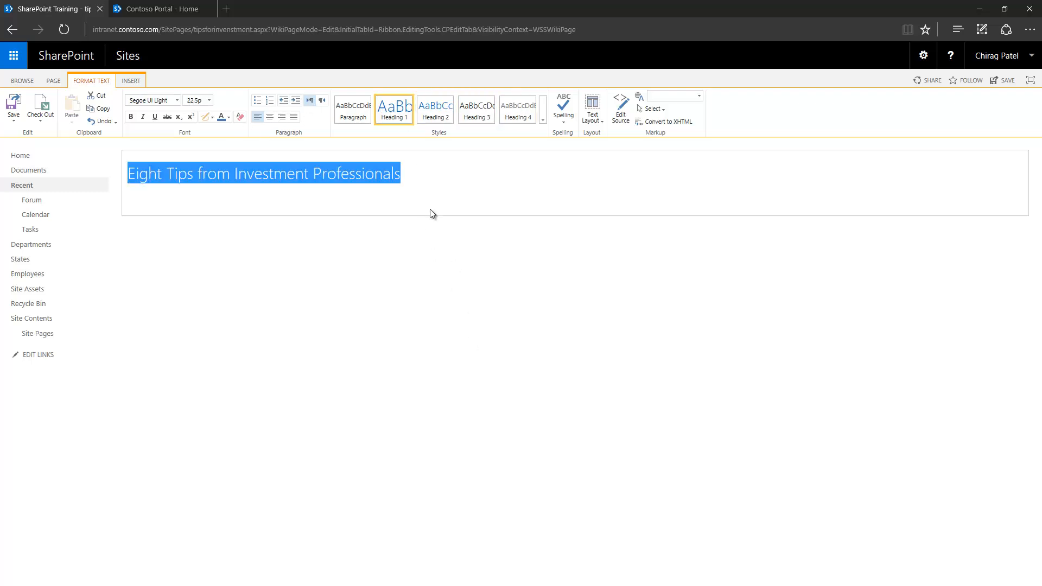
- Add the introductory paragraph below the heading, starting "There are some basic things that all professionals recommend that every investor do."
left_click(432, 205)
key("Return")
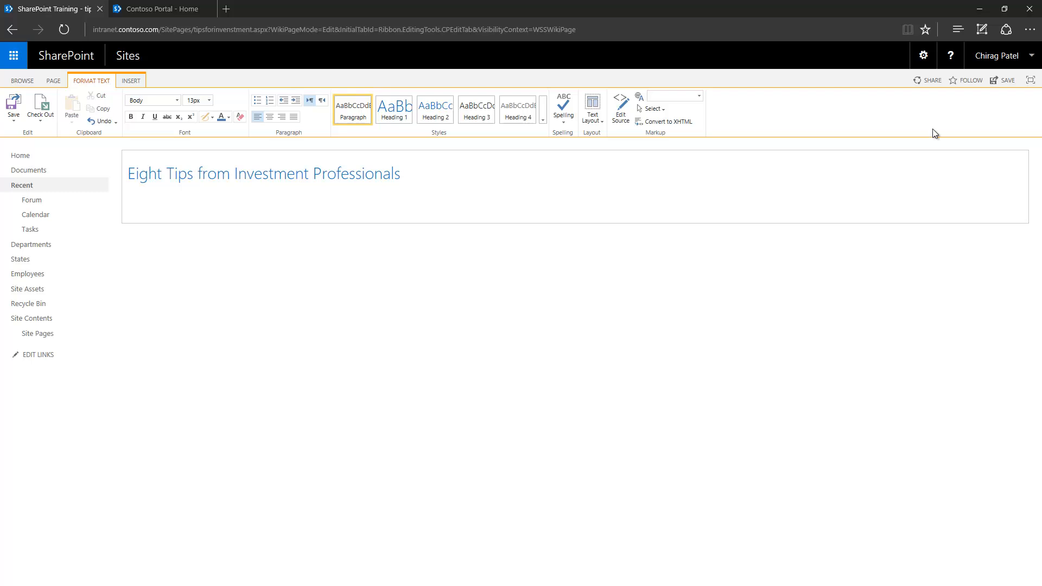
type("There are some basic things that all professionals recommend that every investor do. There isn't much argument about these tips. Famous gurus from Warren Buffett to Suze Orman to your unknown financial planner and the U.S. Securities and Exchange Commission all agree on these tips without equivocation.")
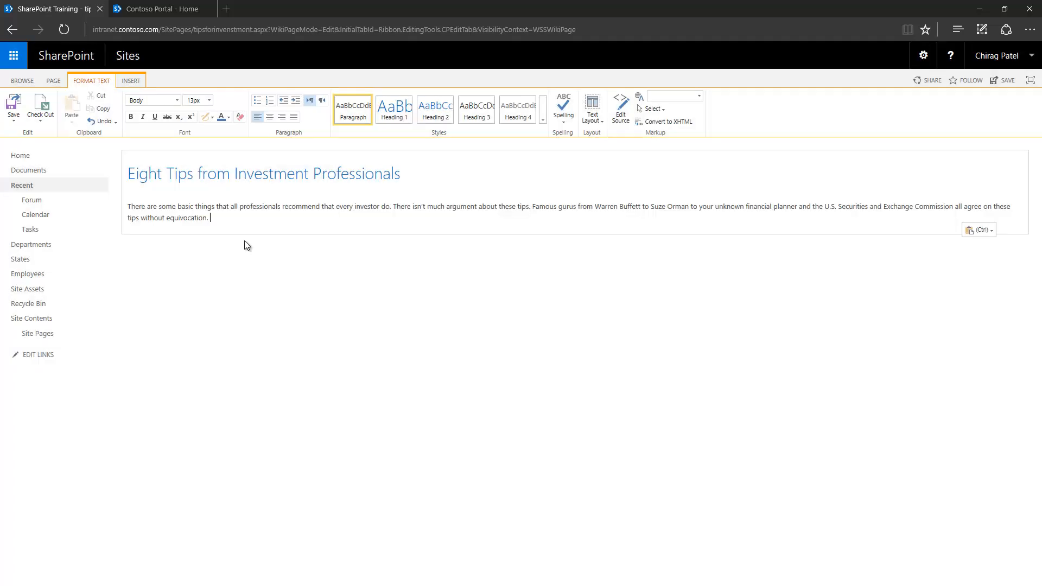
- Format the whole introductory paragraph in Courier at 18 pt and add an empty line below it
key("Home")
key("shift+End")
key("shift+Up")
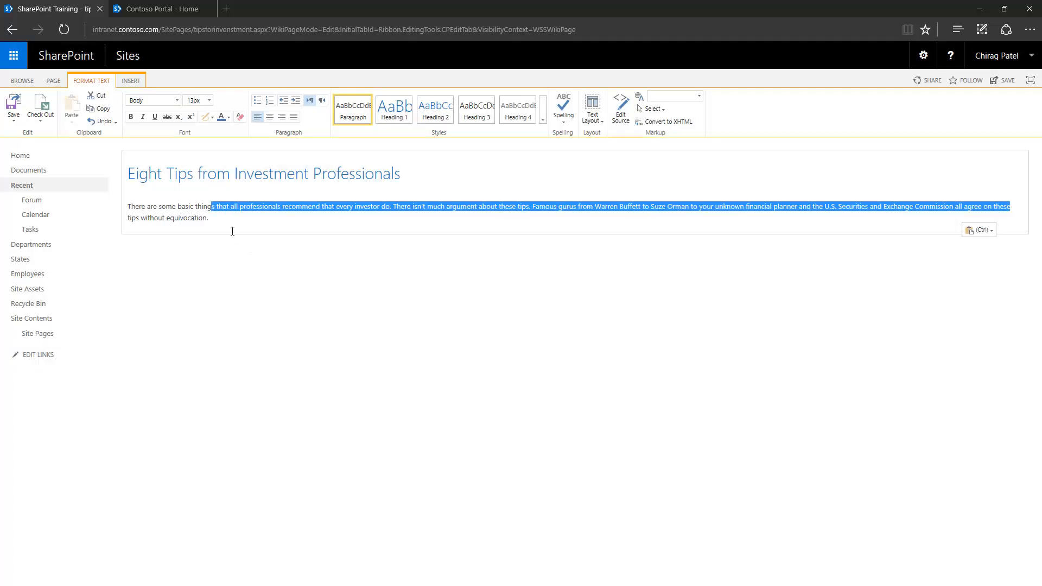
key("Home")
key("shift+End")
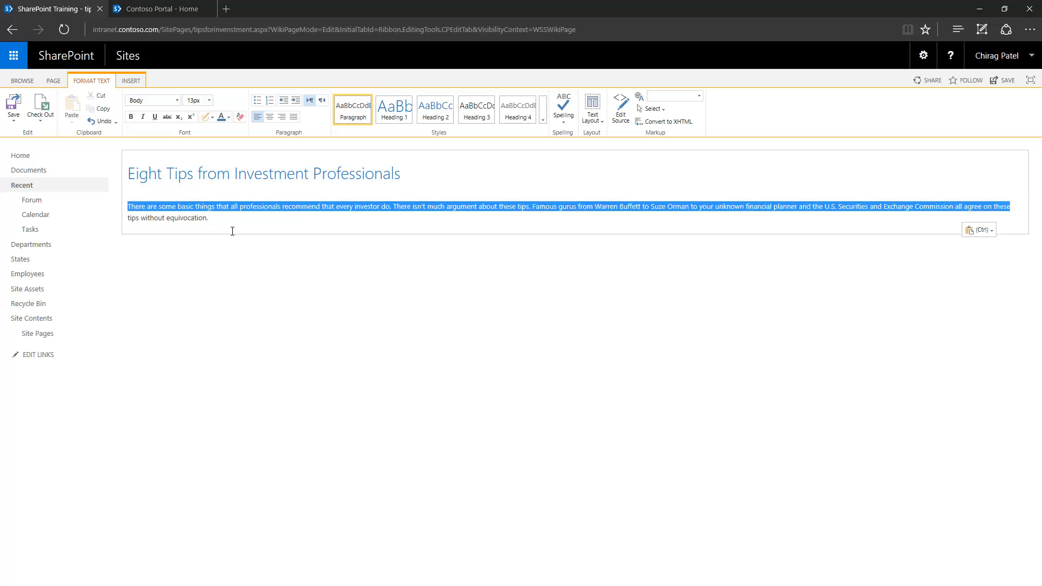
key("shift+Down")
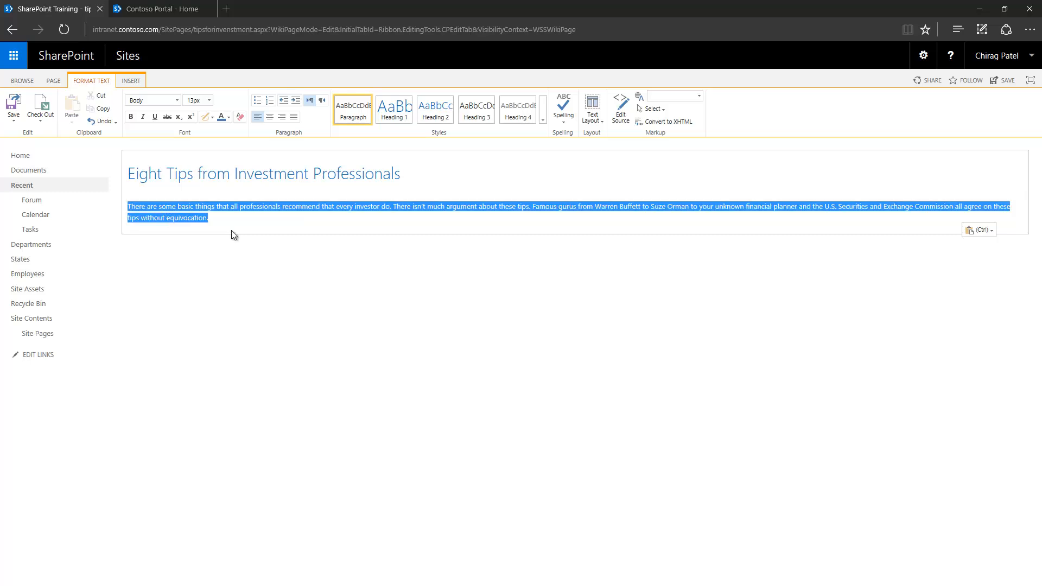
left_click(177, 100)
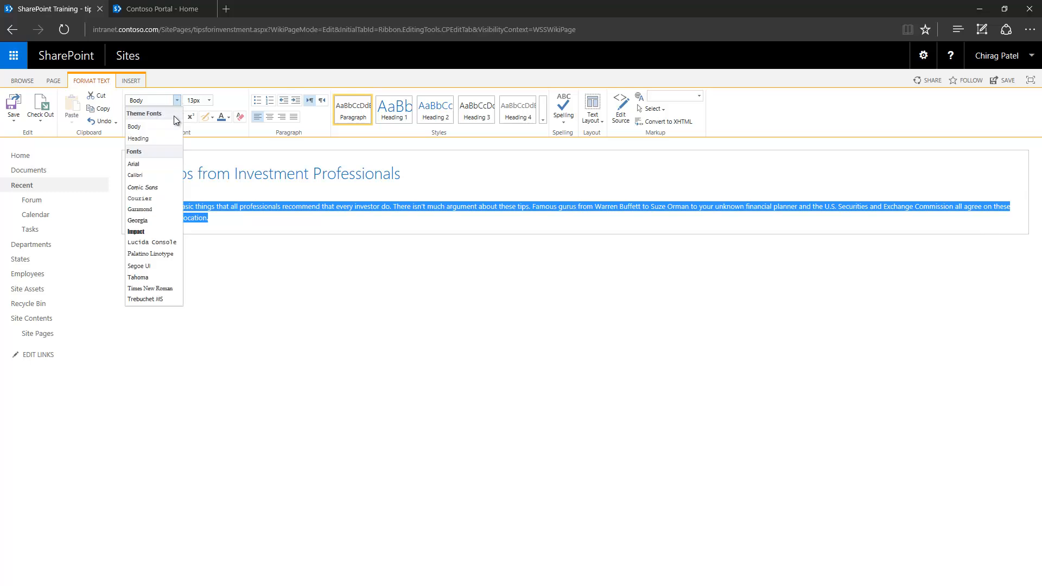
left_click(157, 198)
left_click(209, 101)
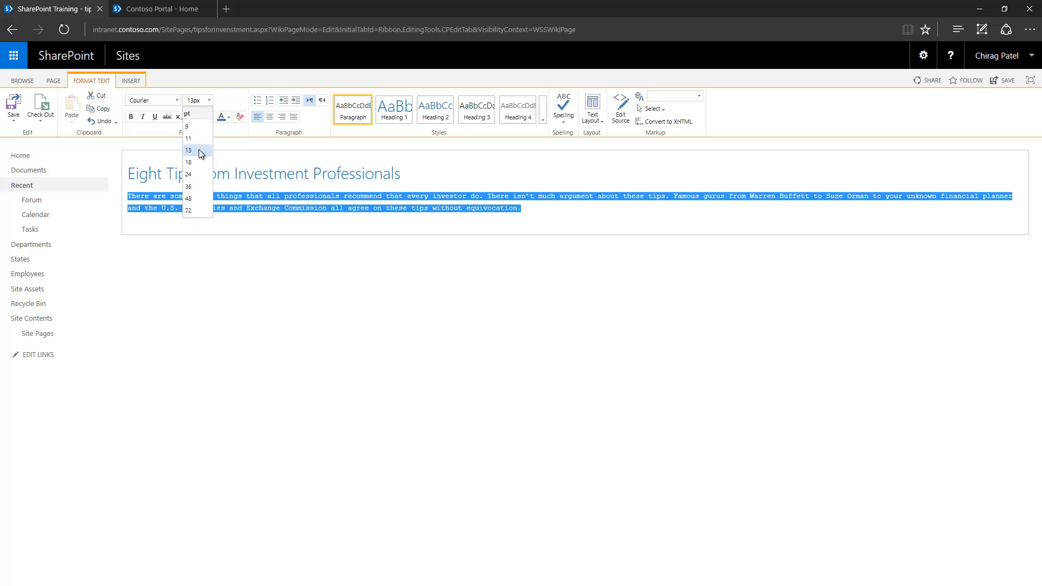
left_click(195, 162)
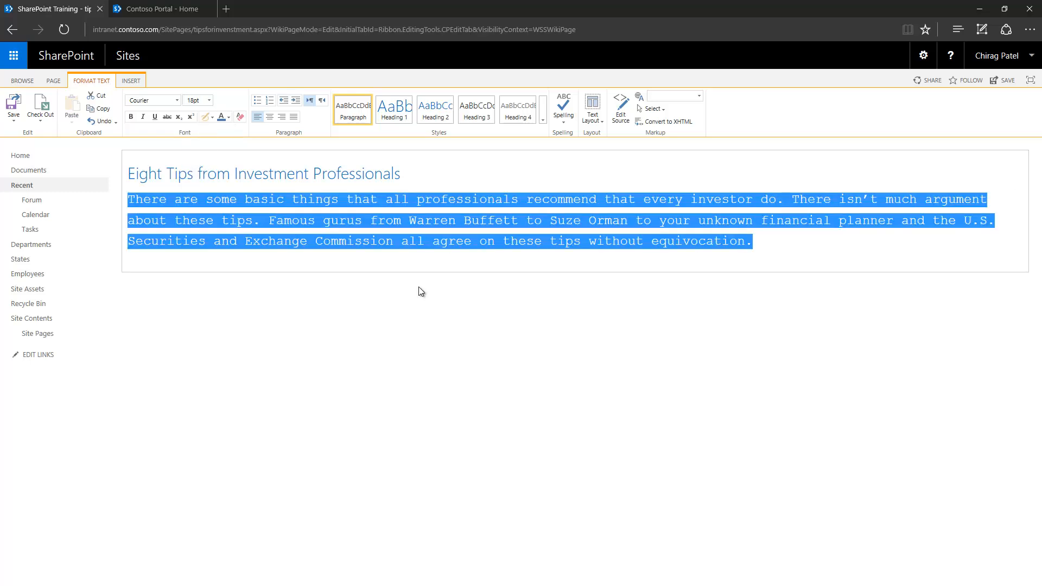
left_click(675, 264)
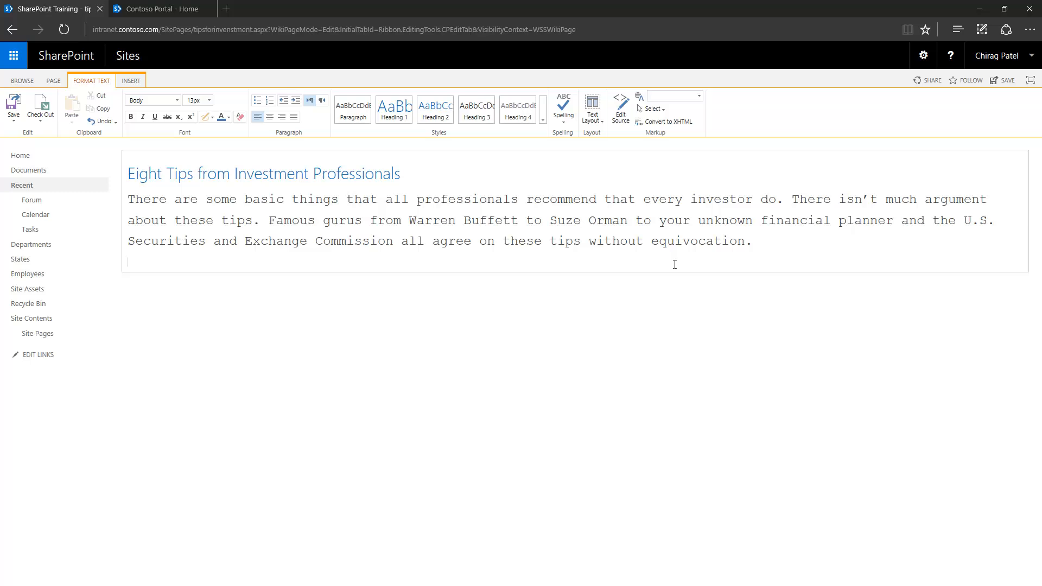
key("Return")
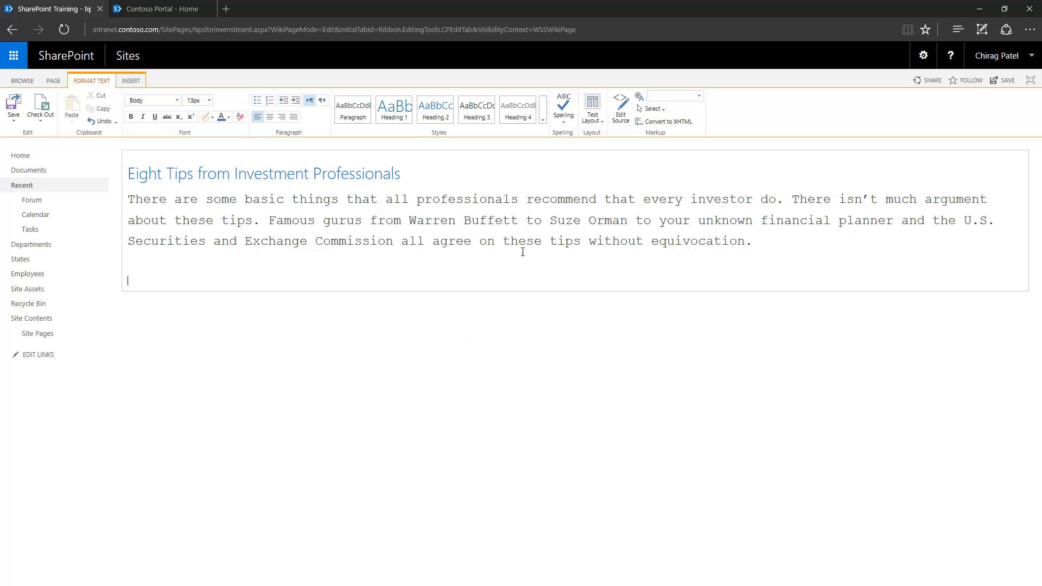
- Try the "One column with sidebar" and "Two columns with header" text layouts on the page
left_click(598, 124)
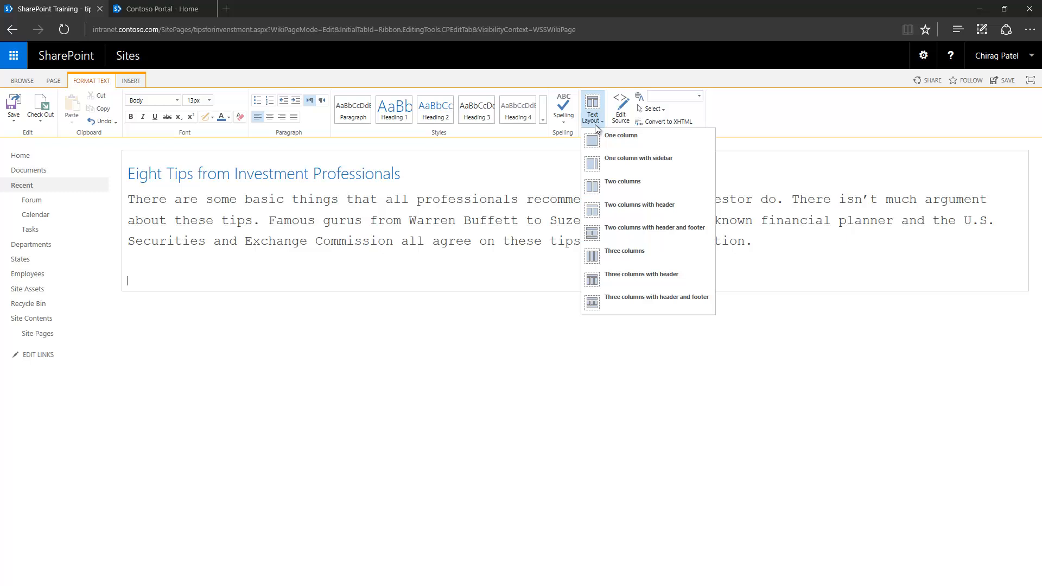
left_click(638, 166)
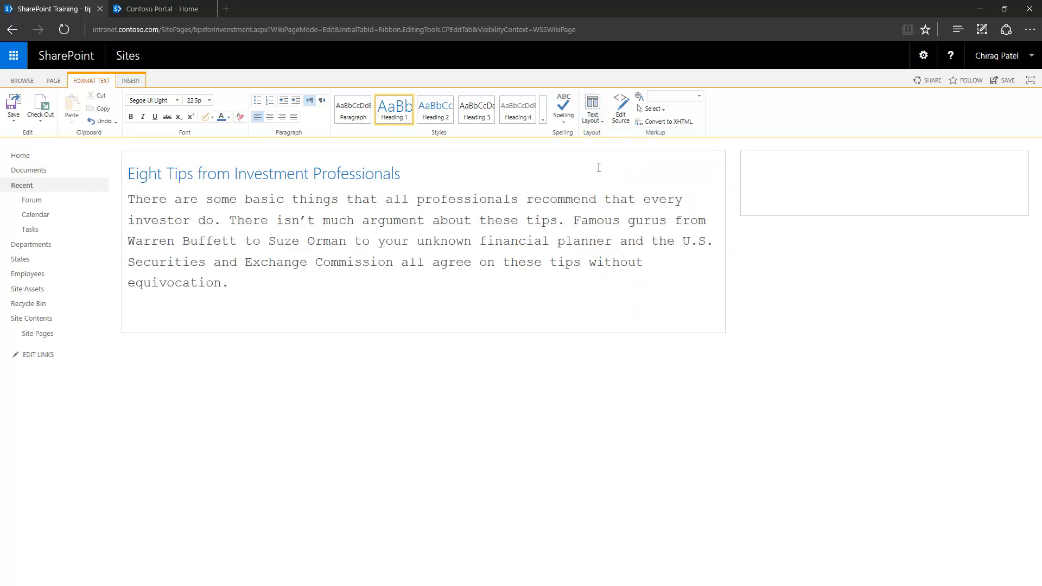
left_click(593, 106)
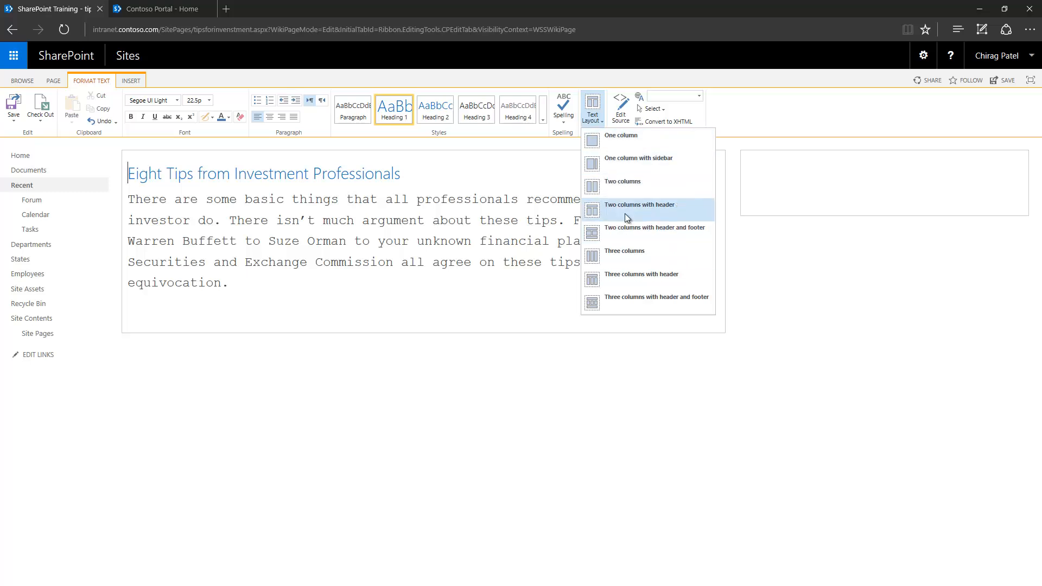
left_click(625, 217)
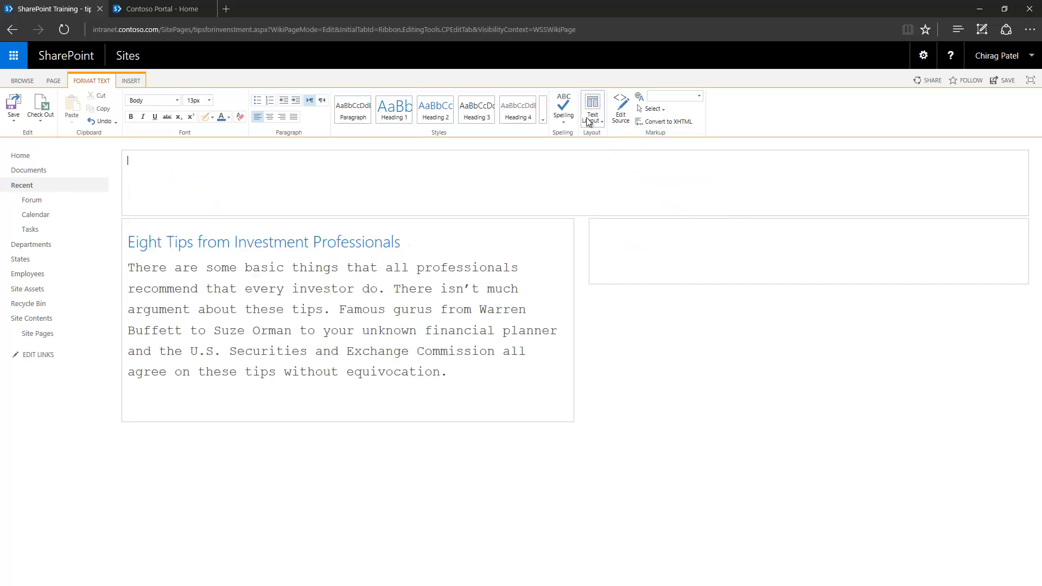
- Change the page's text layout to "Two columns with header and footer"
left_click(587, 118)
left_click(632, 231)
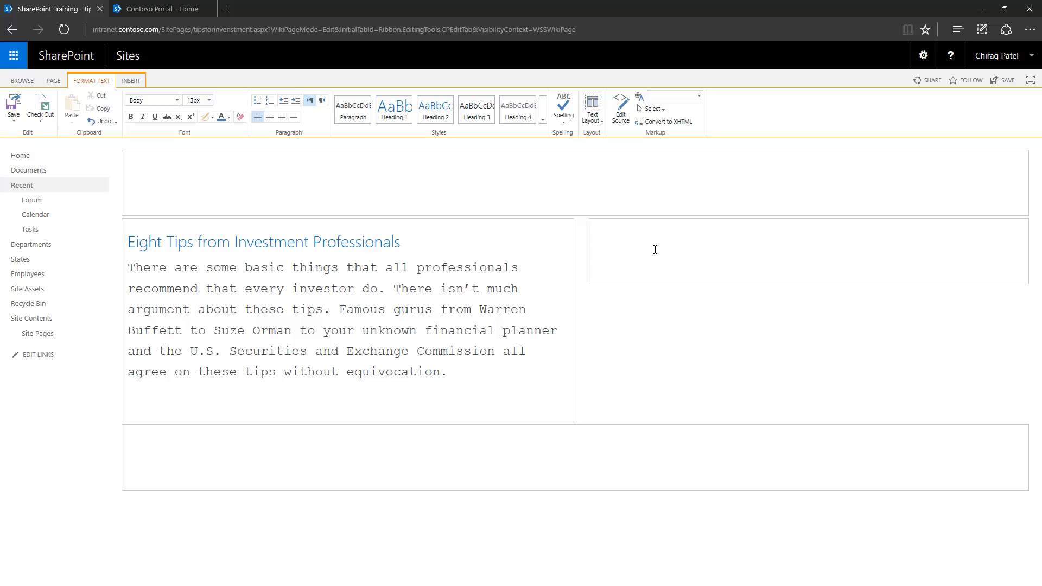
- Insert the Tasks app part into the empty second column beside the investment tips text
left_click(132, 81)
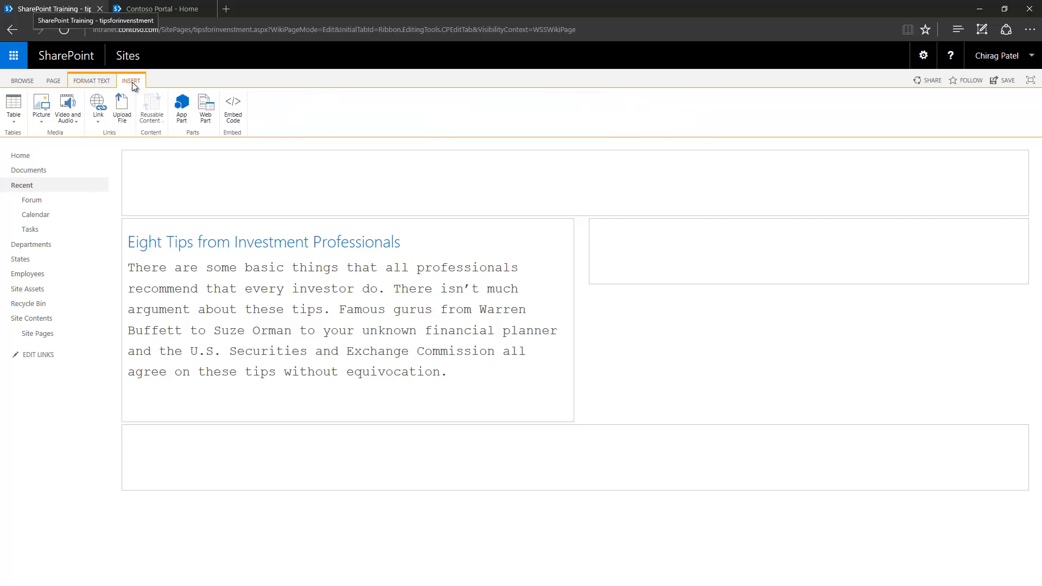
left_click(183, 118)
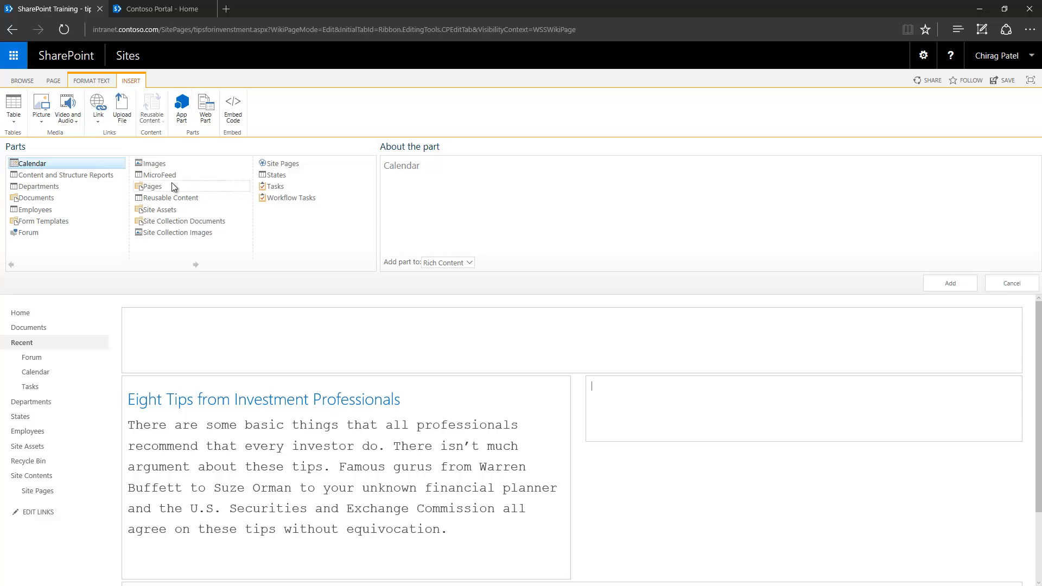
left_click(301, 188)
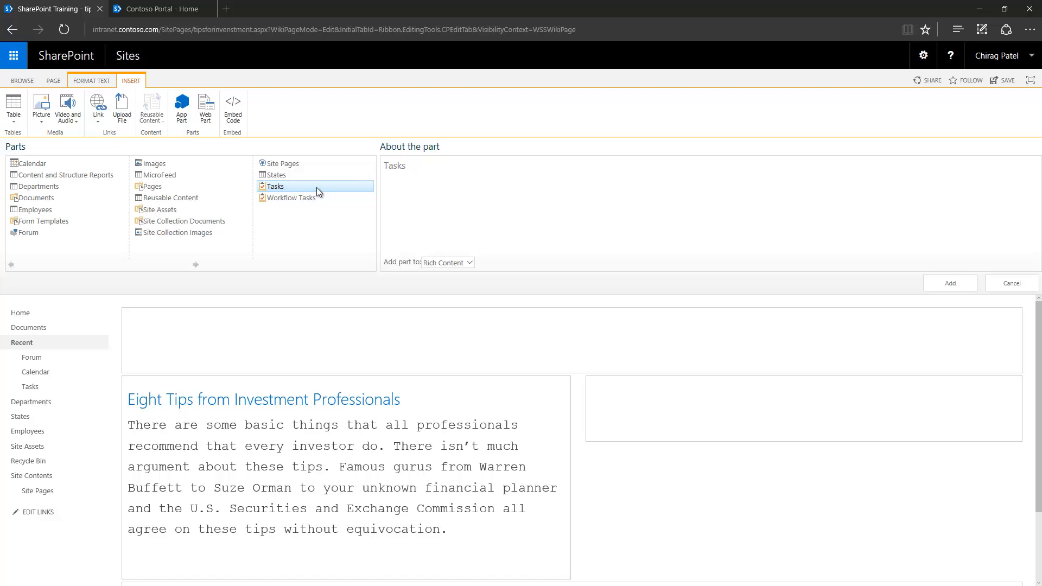
left_click(954, 282)
- Review the header, columns and footer of the page with the Tasks part, and save the page
scroll(542, 390, "down", 5)
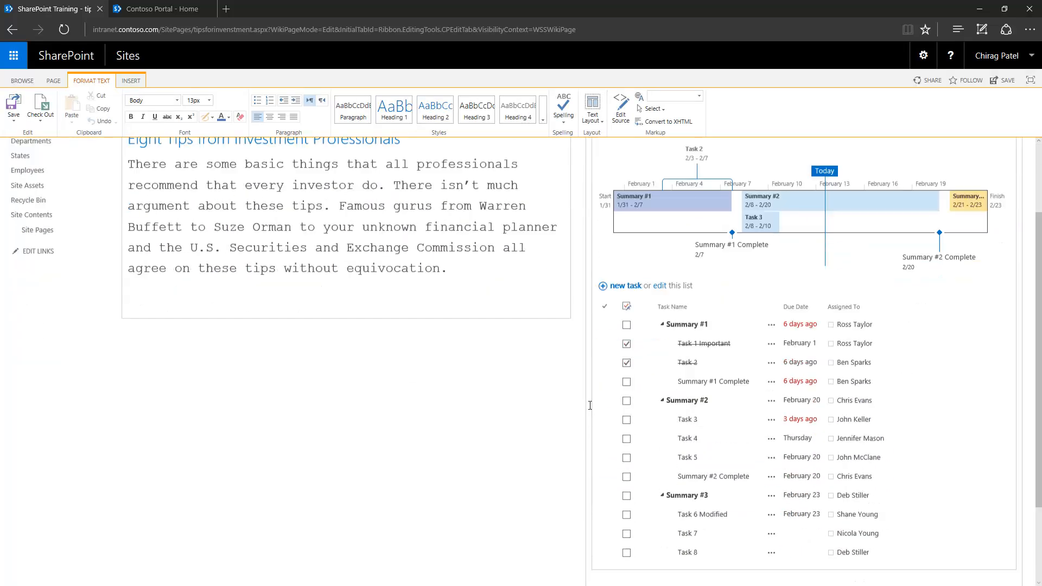
scroll(524, 380, "up", 4)
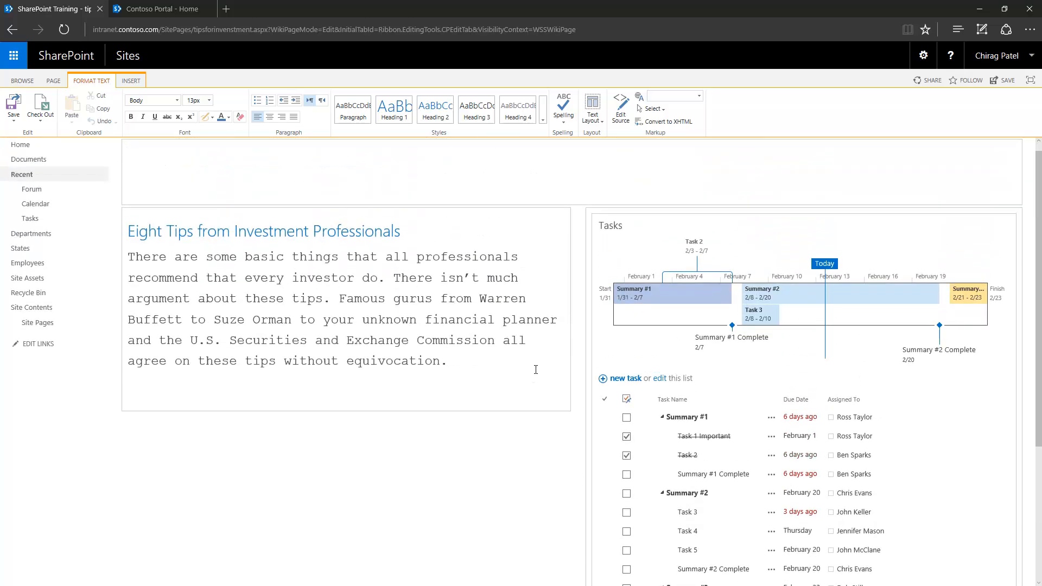
scroll(536, 370, "down", 3)
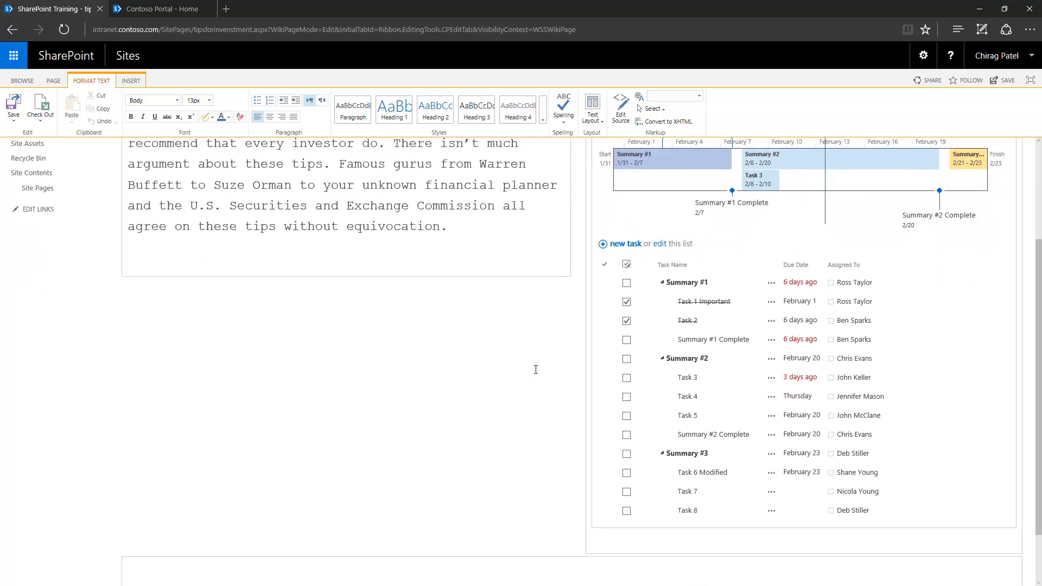
scroll(536, 370, "up", 3)
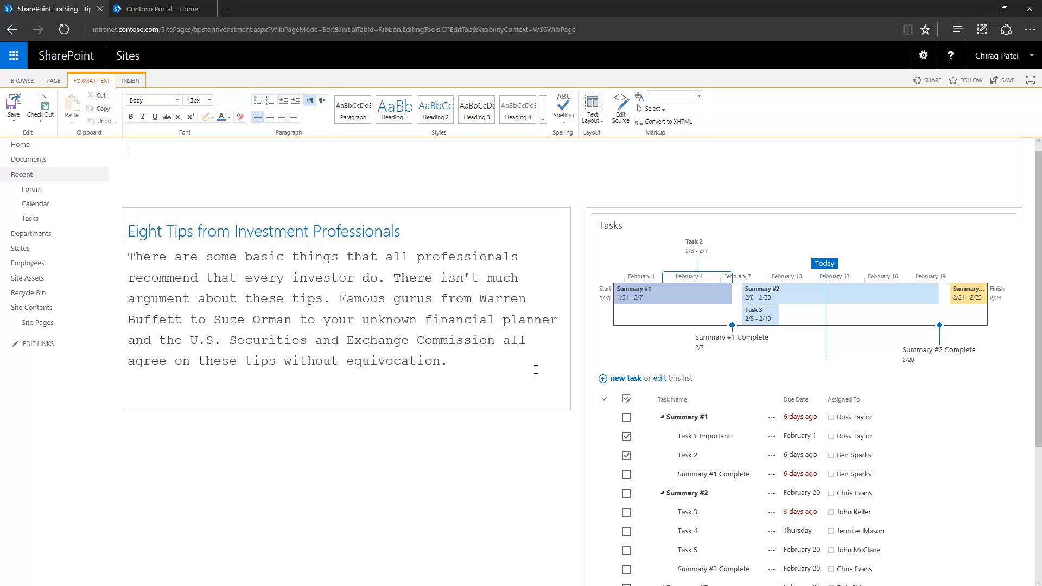
scroll(487, 342, "down", 4)
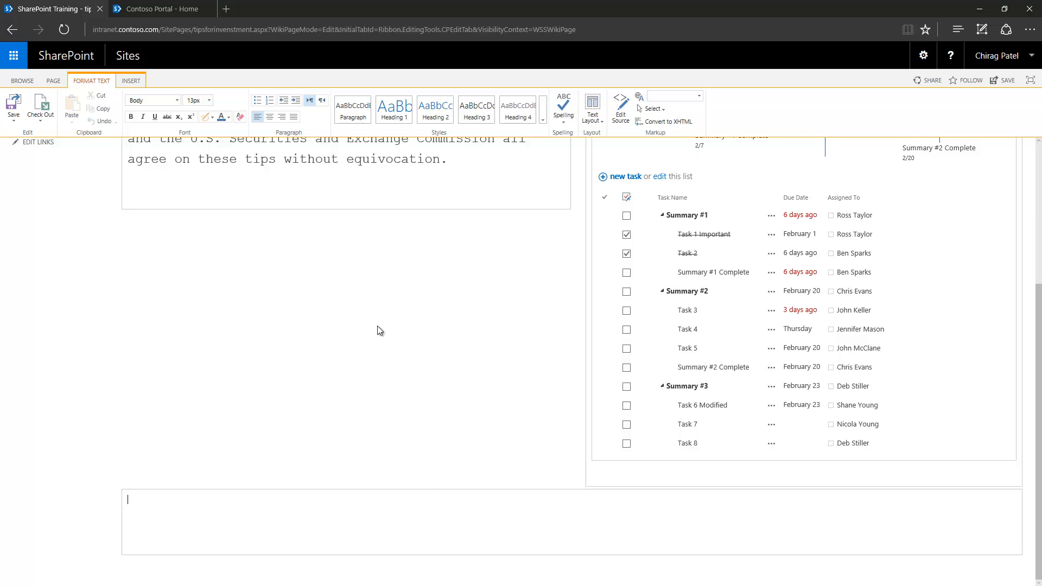
scroll(376, 326, "up", 4)
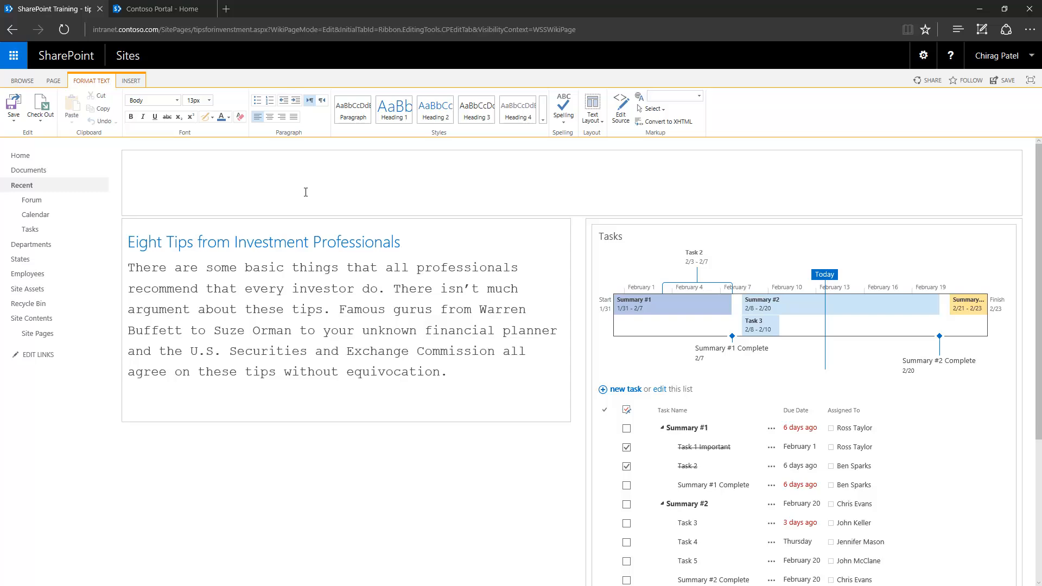
left_click(14, 106)
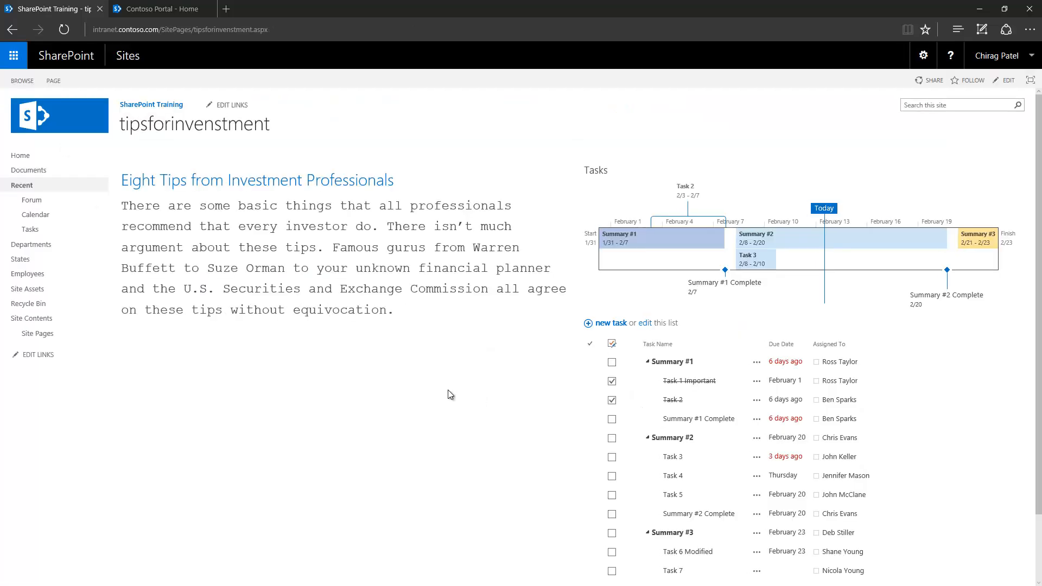
- Look over the saved tipsforinvenstment page and reopen it for editing
scroll(344, 335, "down", 3)
scroll(348, 331, "up", 2)
left_click(54, 81)
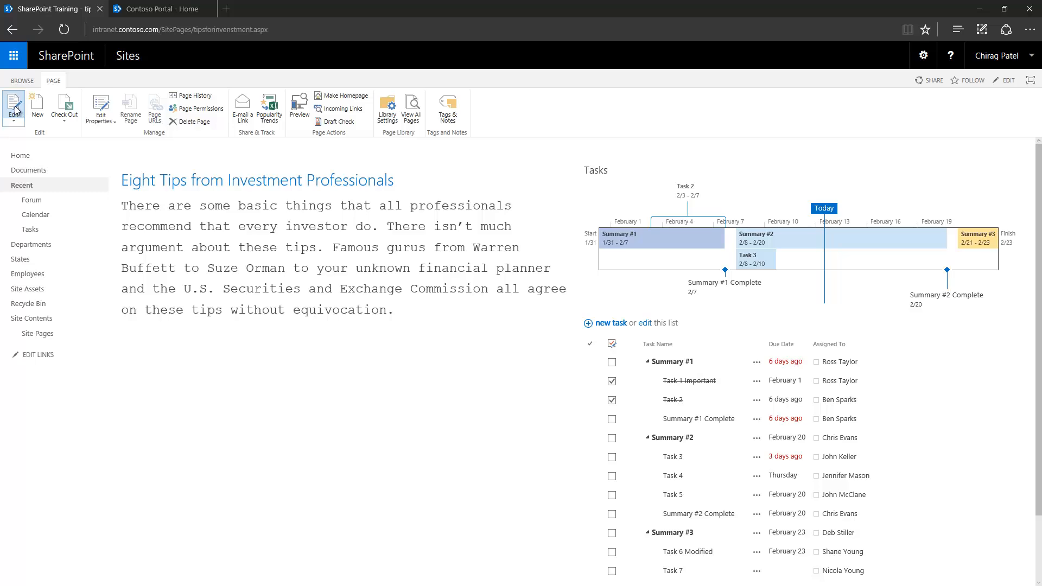
left_click(15, 111)
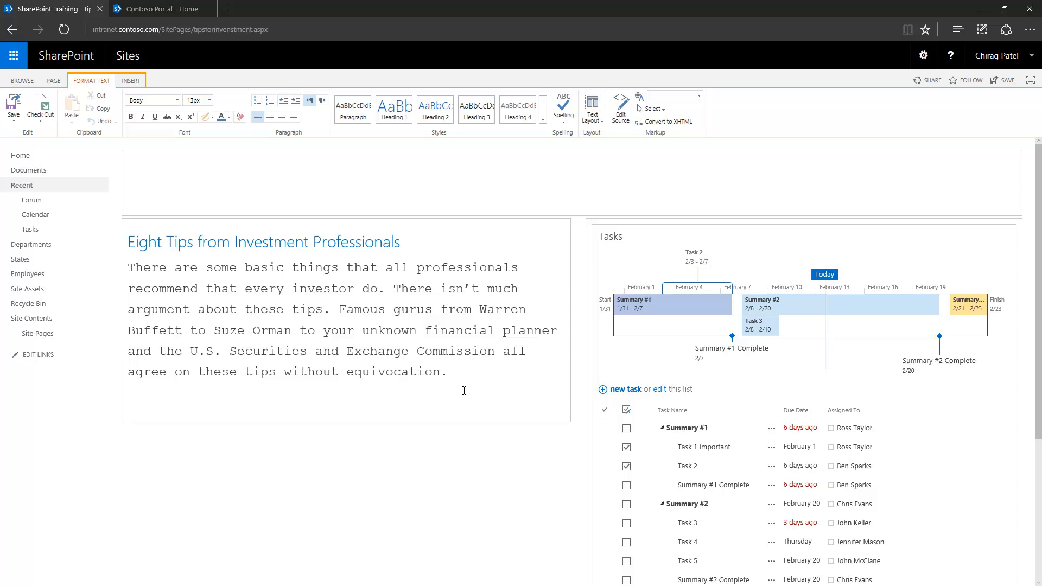
- Check out the tipsforinvenstment page and examine its checkout status
left_click(40, 106)
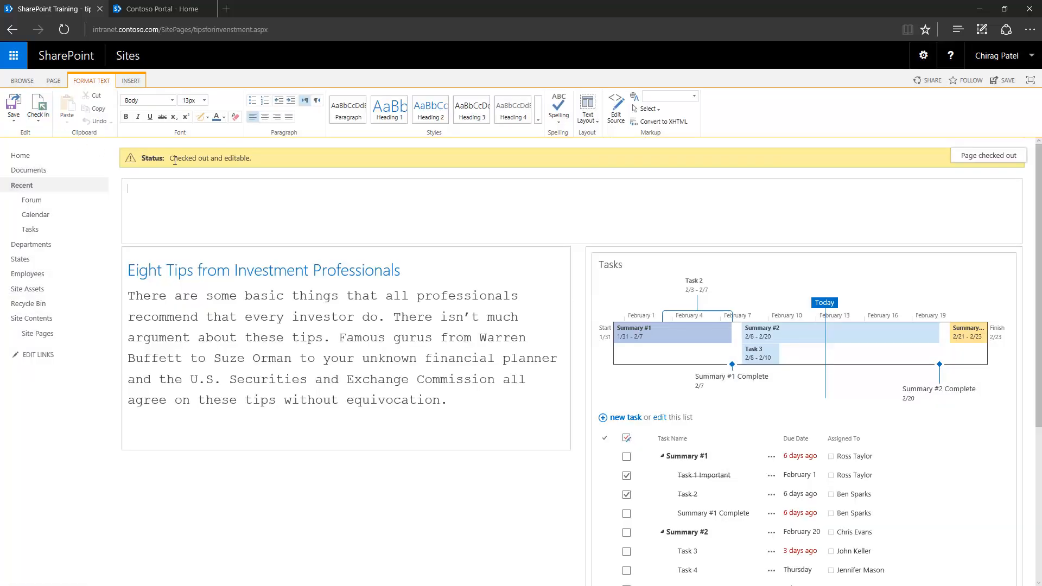
left_click_drag(171, 158, 244, 159)
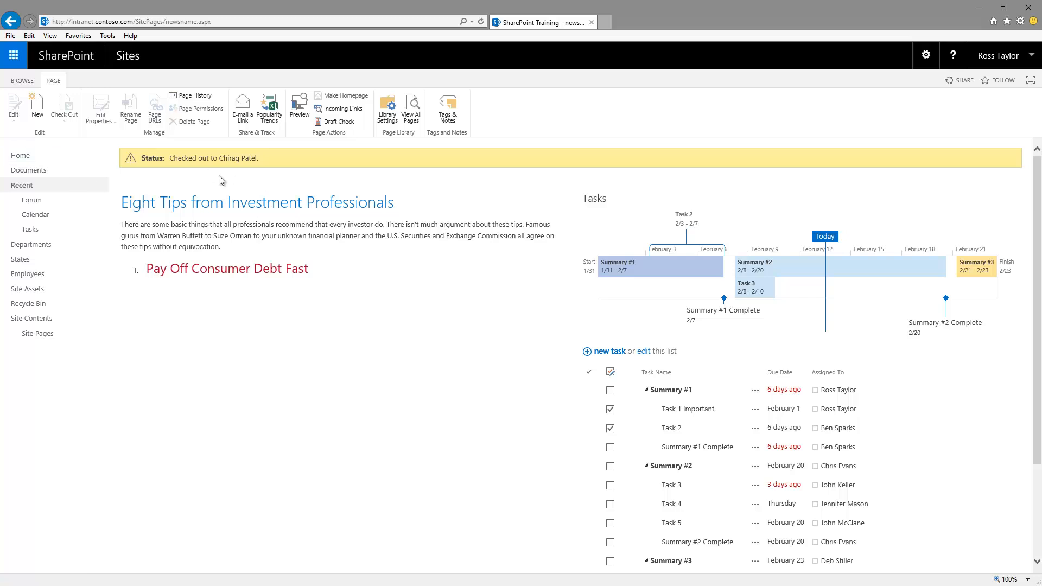
- In the other user's Internet Explorer session, open tipsforinvenstment from Site Pages and examine its checkout status and page editing commands
left_click(264, 21)
left_click(264, 21)
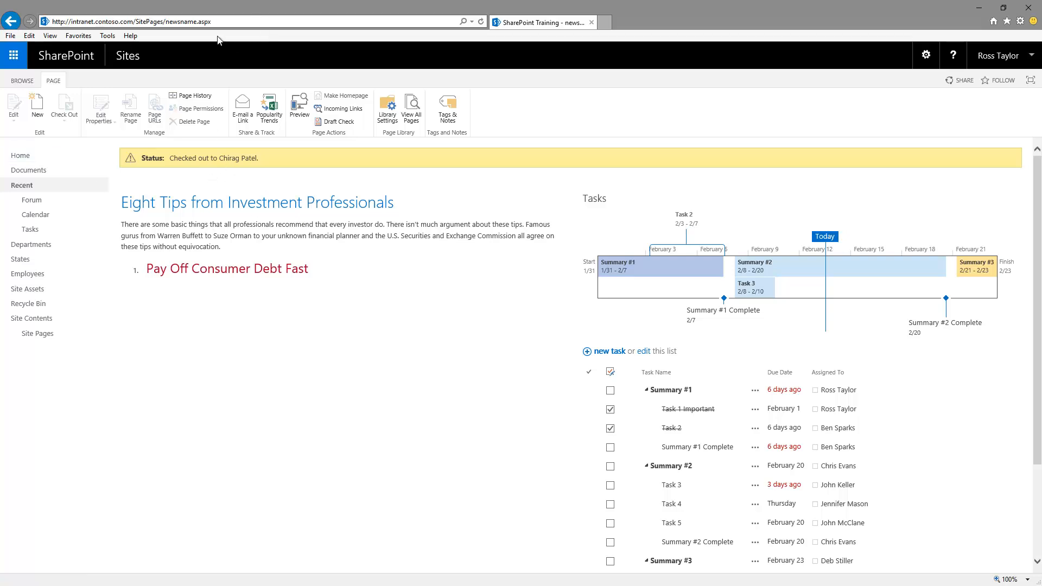
left_click(169, 22)
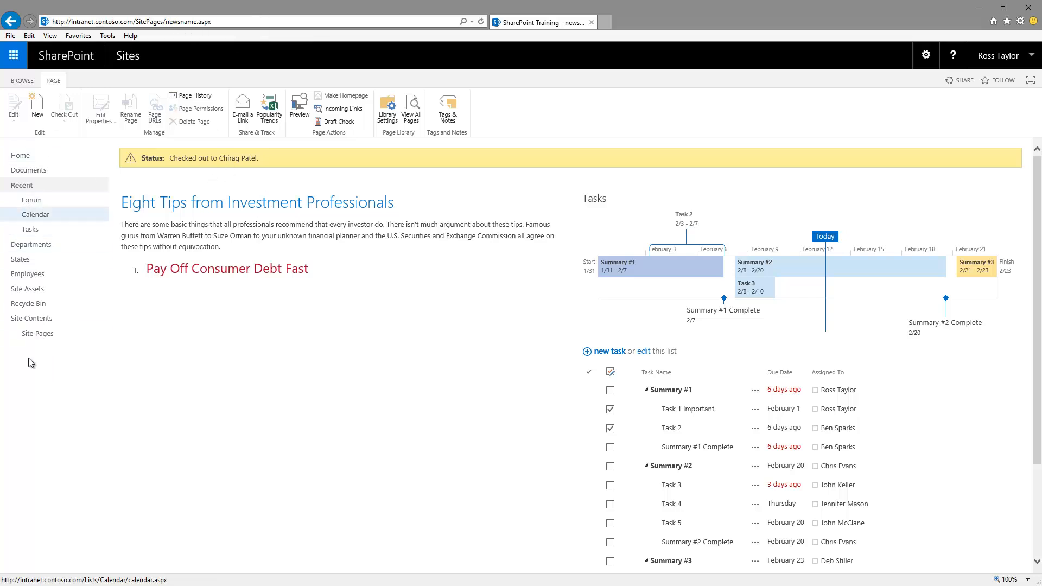
left_click(48, 337)
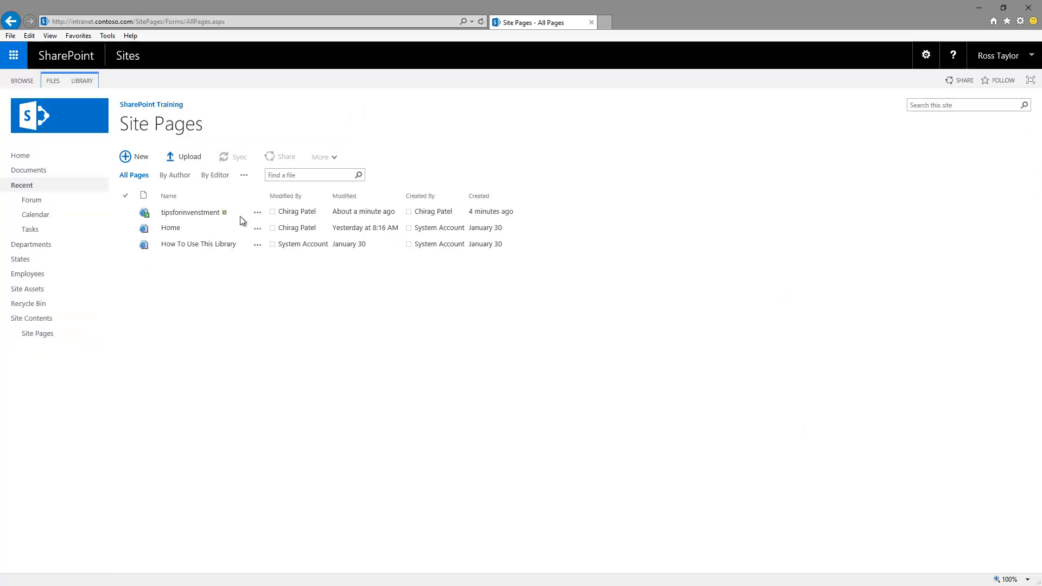
left_click(195, 214)
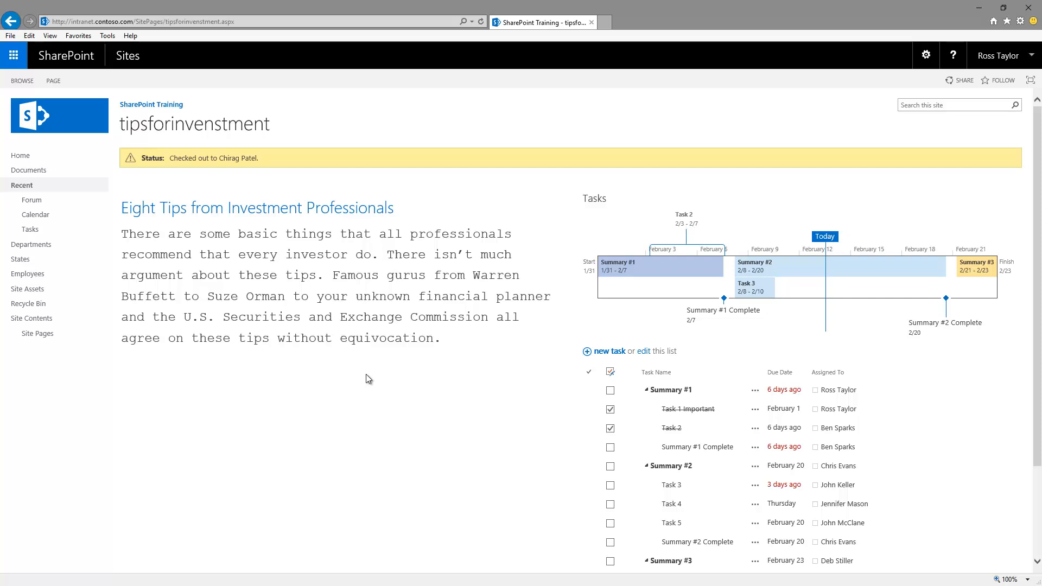
left_click_drag(169, 158, 265, 157)
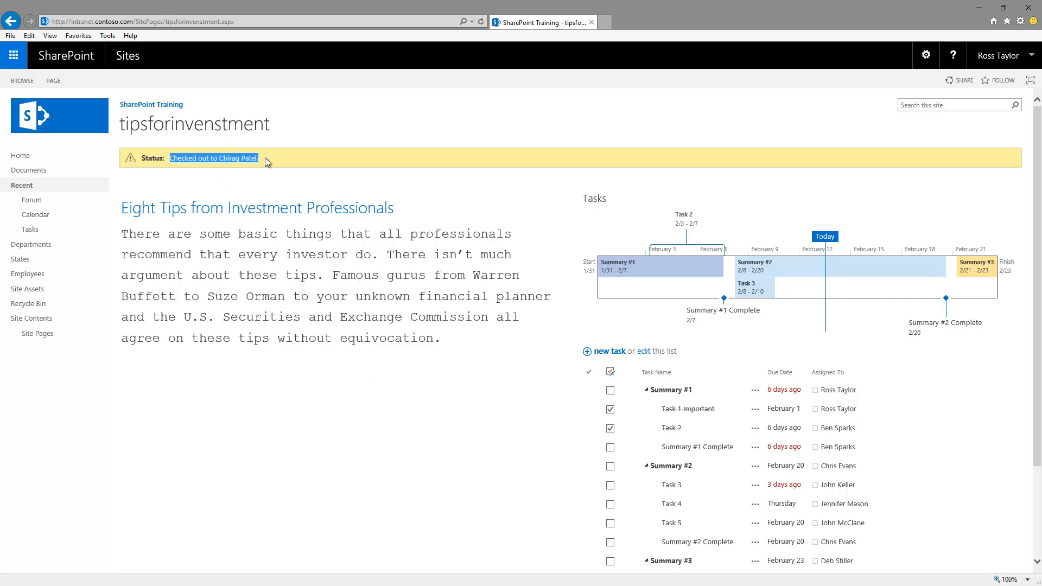
left_click(57, 84)
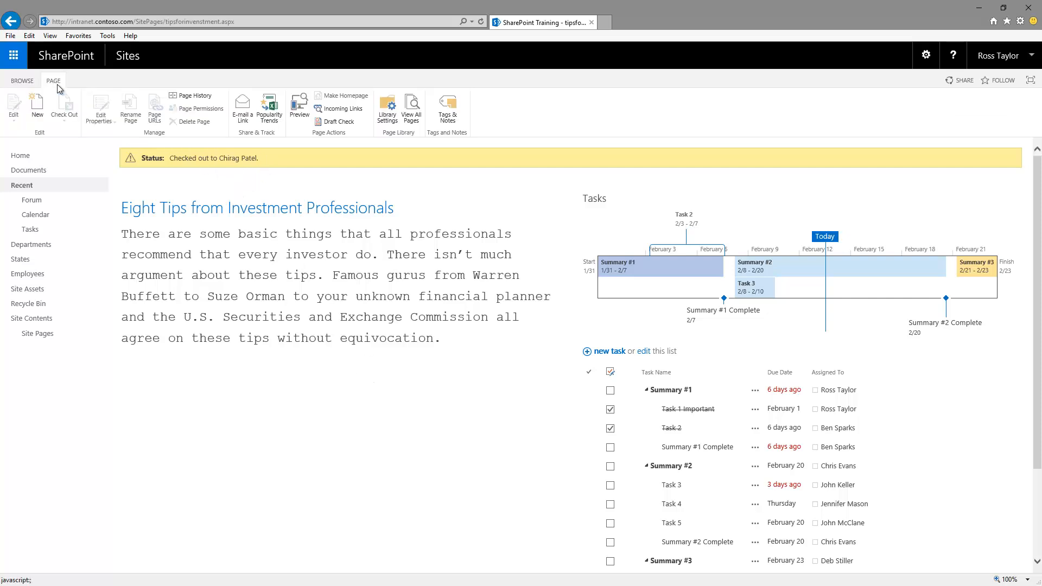
left_click(13, 105)
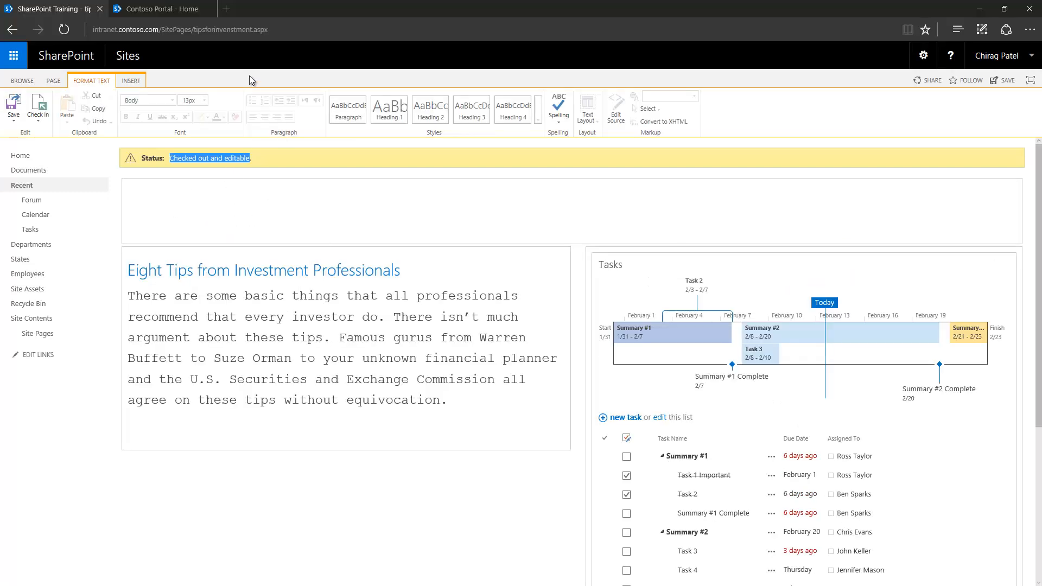
- Back in the Edge session, enter the sample text "fsdfsdf" in the page's header area and select it
left_click(221, 202)
type("fsdfsdf")
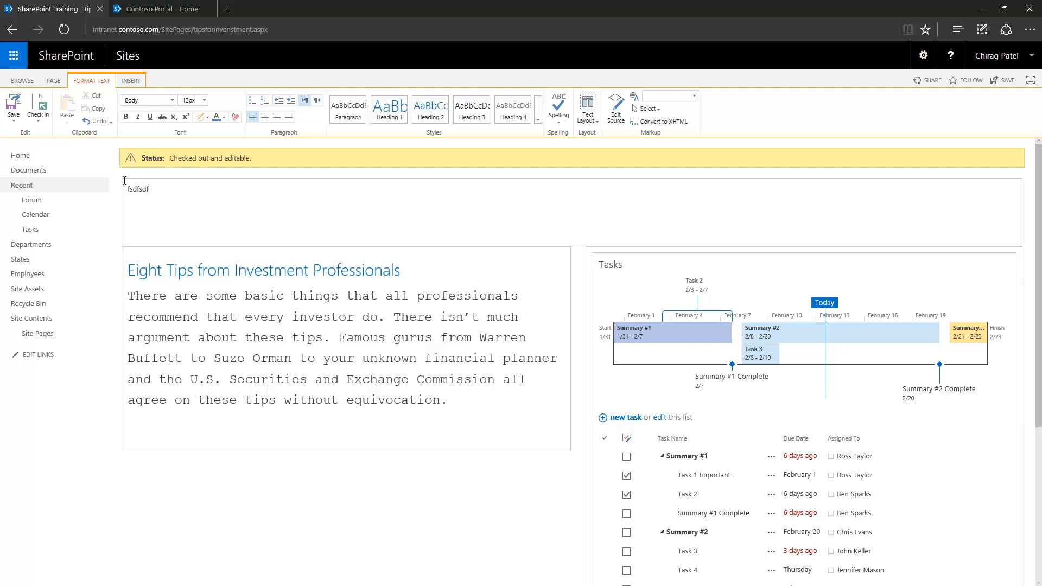
left_click(39, 123)
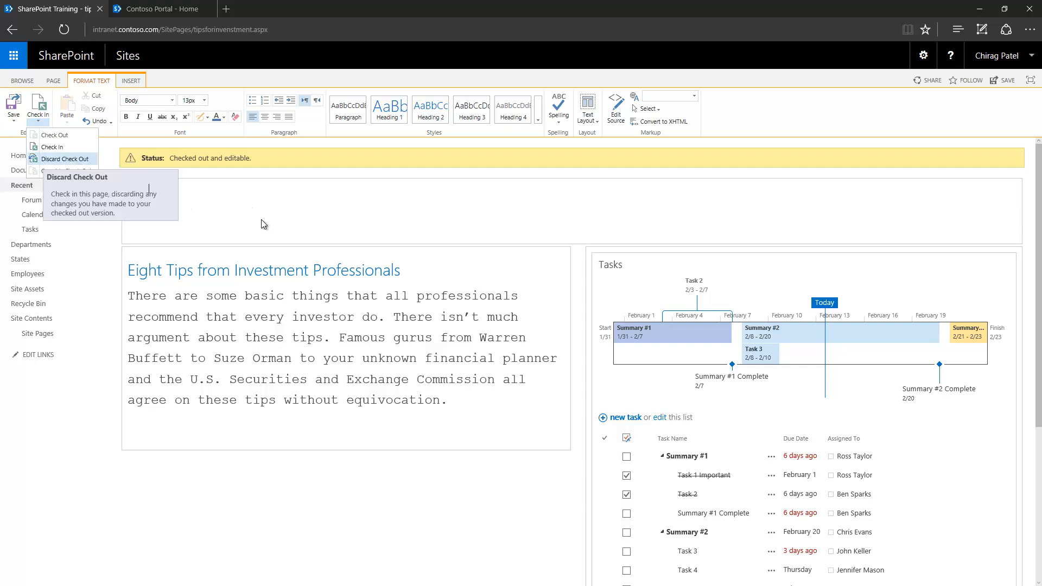
left_click(170, 195)
left_click_drag(170, 195, 123, 199)
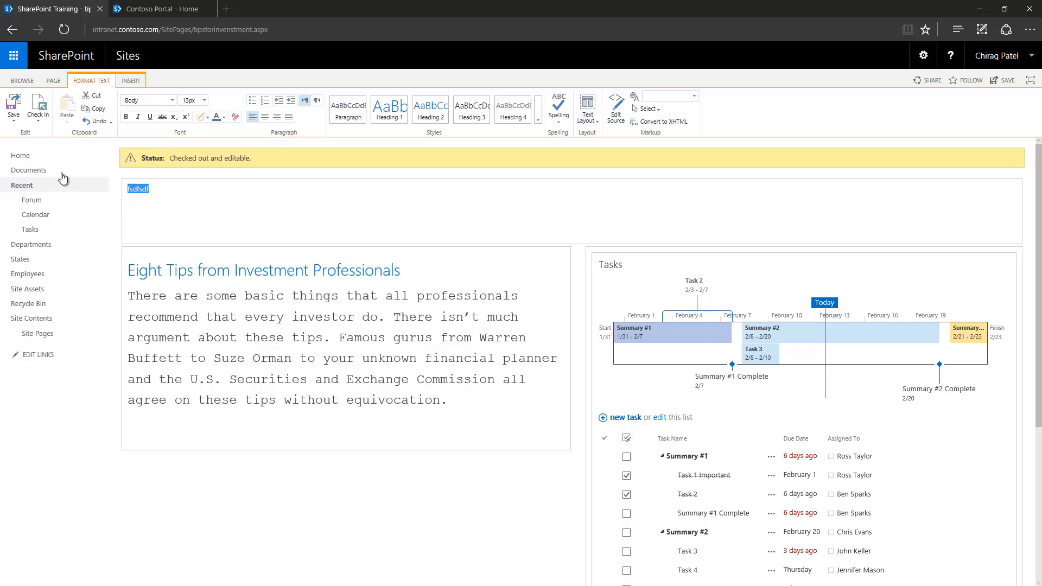
- Cancel the check-in without a comment and discard the page's checkout together with its unsaved header text
left_click(38, 106)
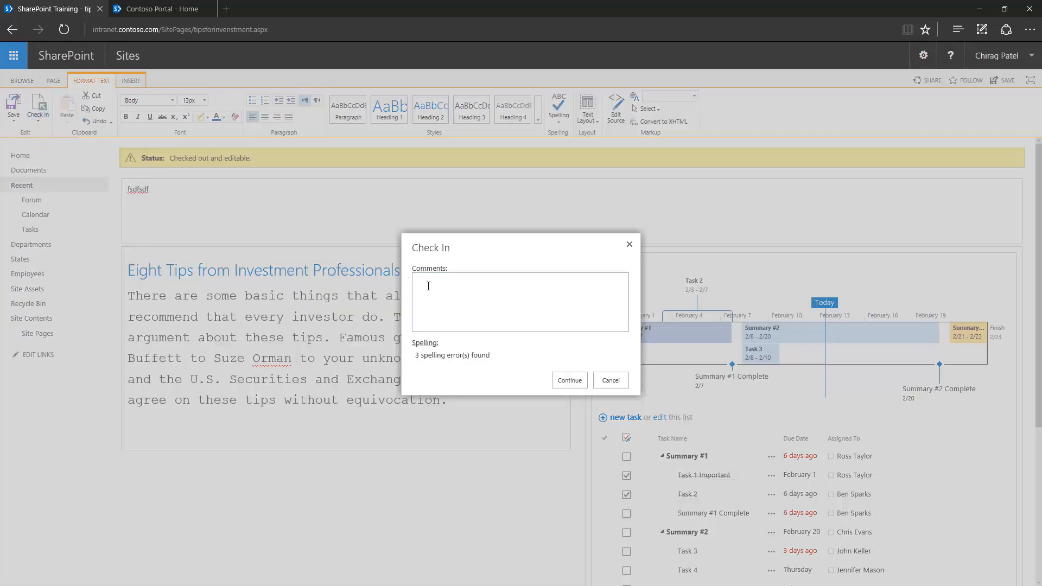
left_click(611, 380)
left_click(38, 121)
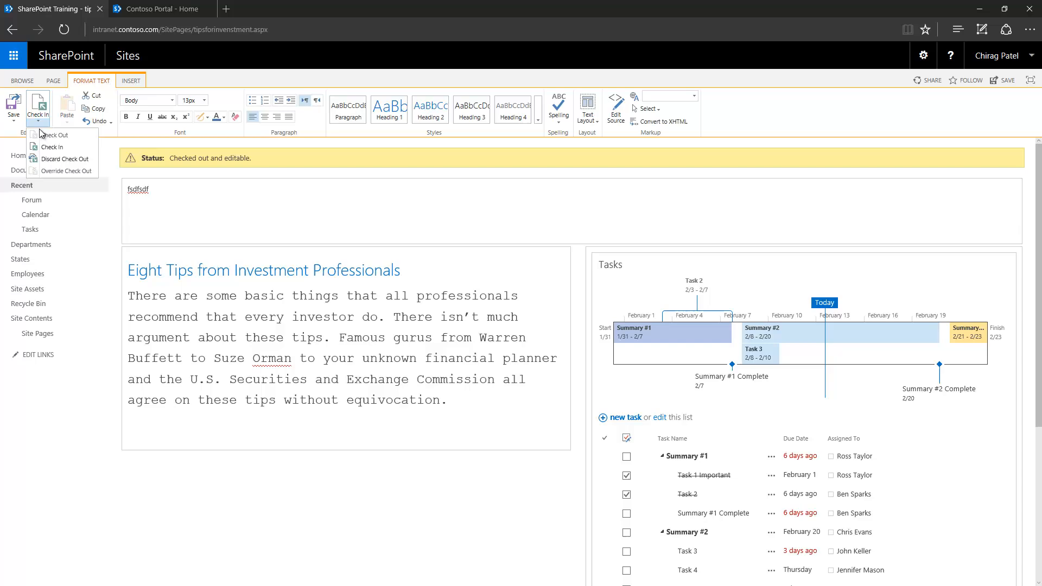
left_click(81, 159)
left_click(473, 326)
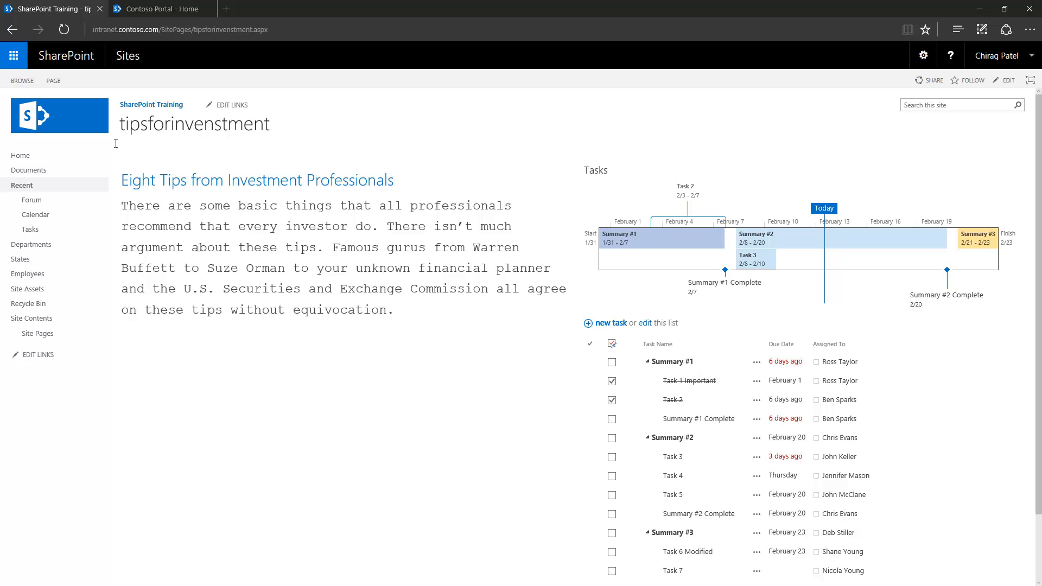
- Rename the page as eighttipsforinvestement, save it, and check the new name in the page address
left_click(56, 81)
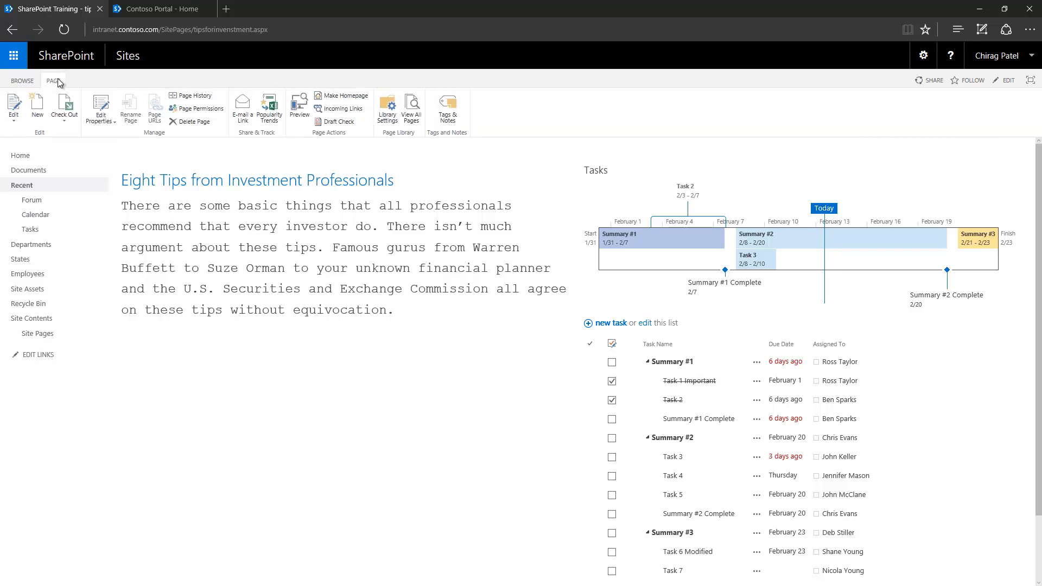
left_click(11, 106)
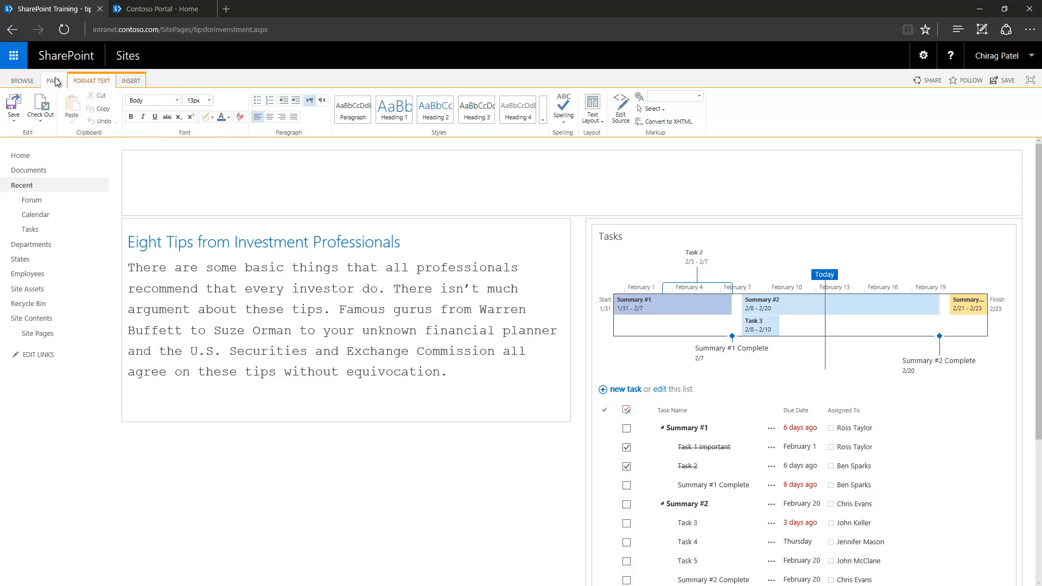
left_click(54, 81)
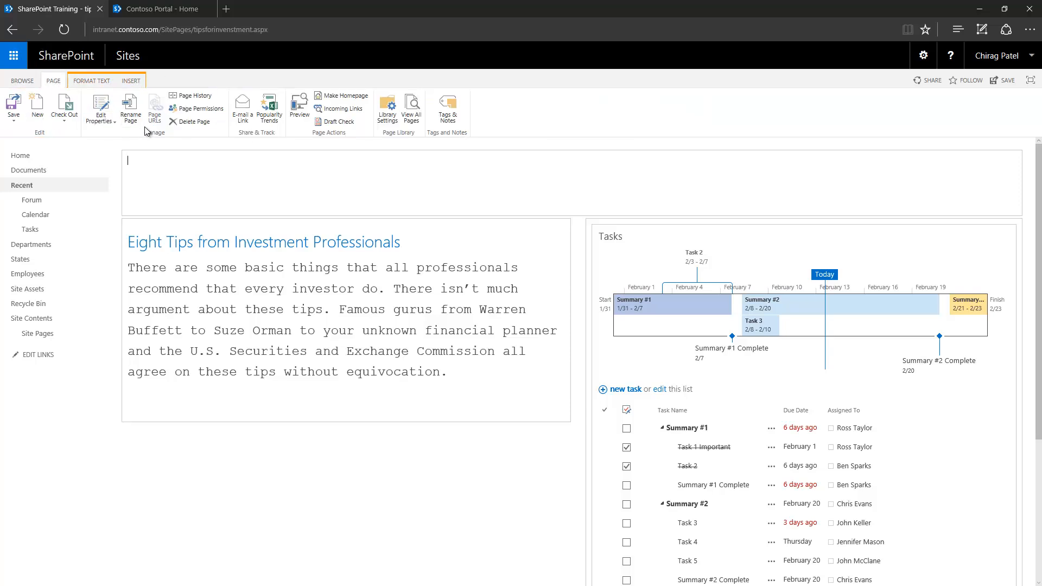
left_click(131, 114)
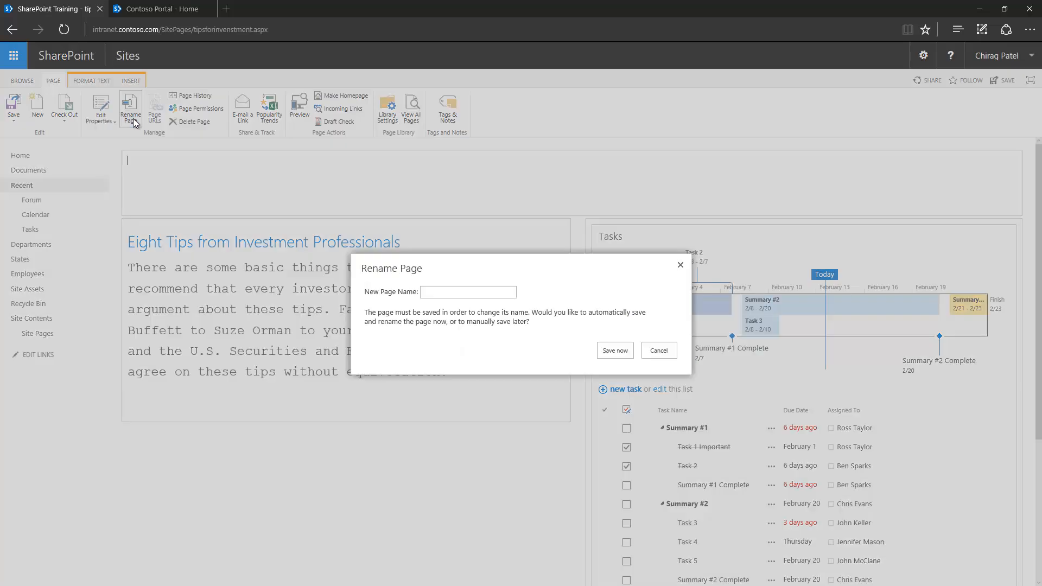
left_click(456, 291)
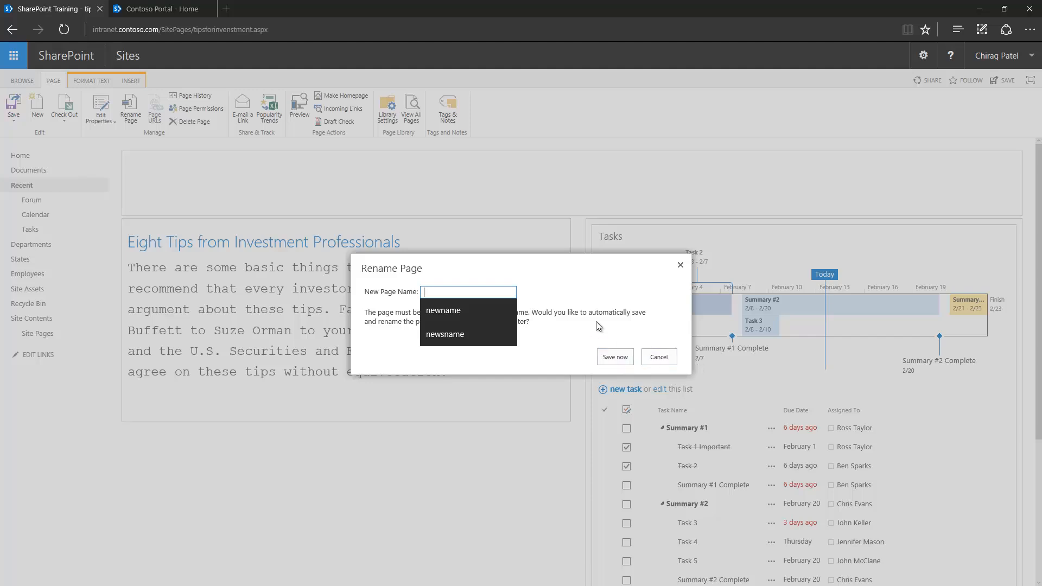
type("tipc")
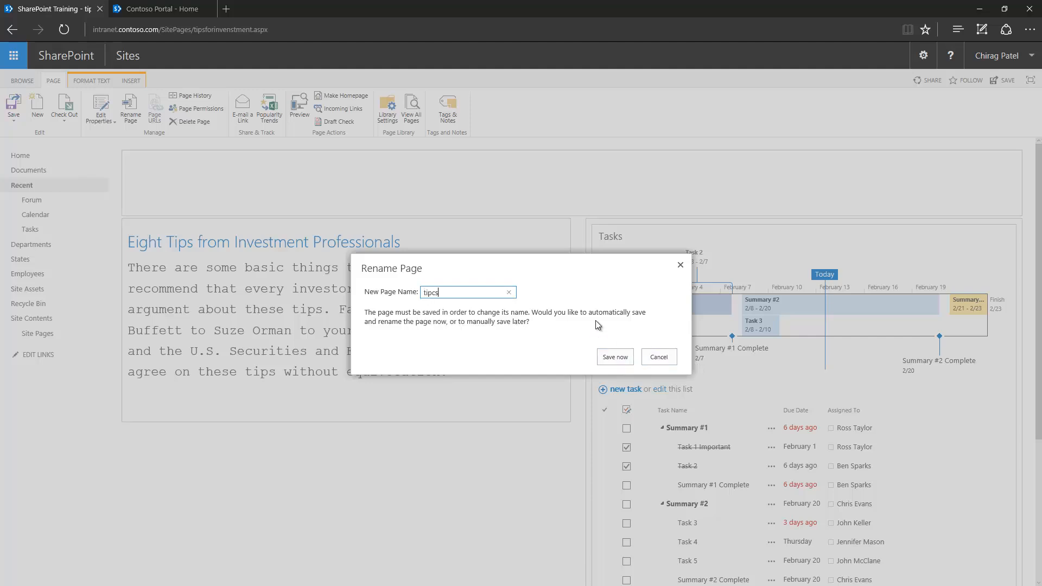
key("BackSpace")
type("sfor")
type("investe")
type("ment")
type("eight")
left_click(615, 357)
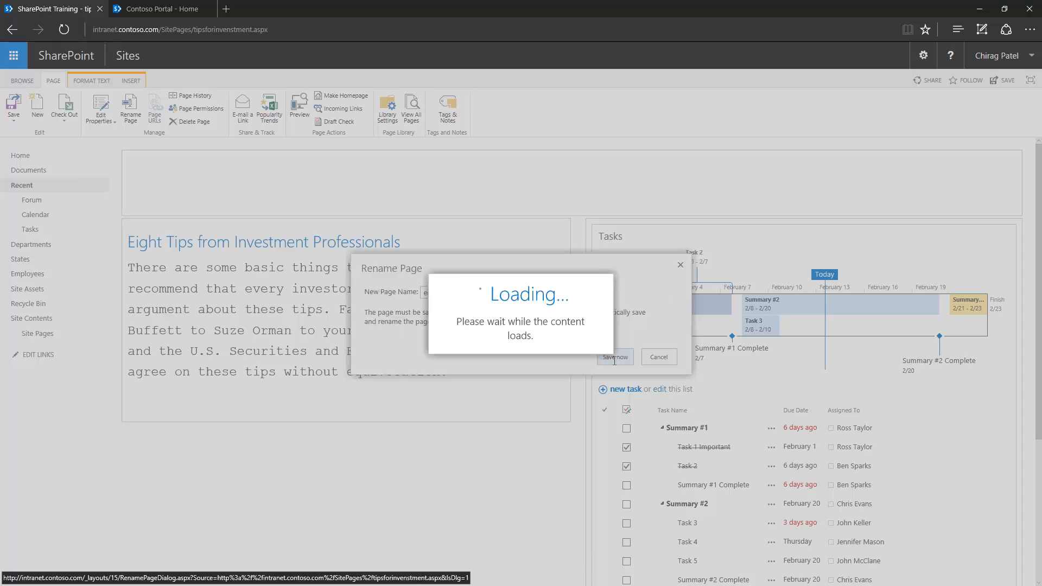
left_click(200, 29)
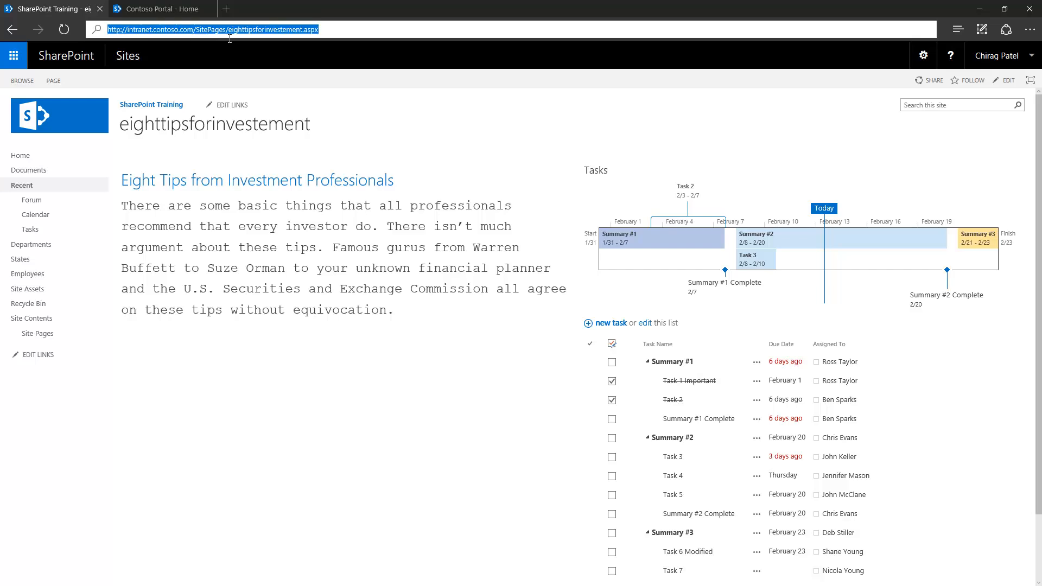
left_click_drag(229, 29, 360, 47)
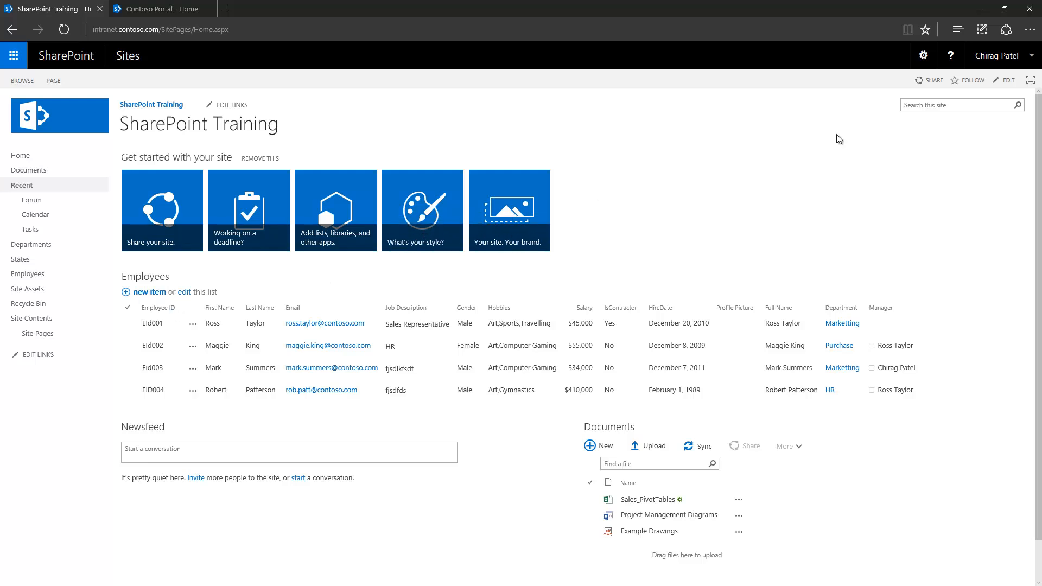
left_click(925, 58)
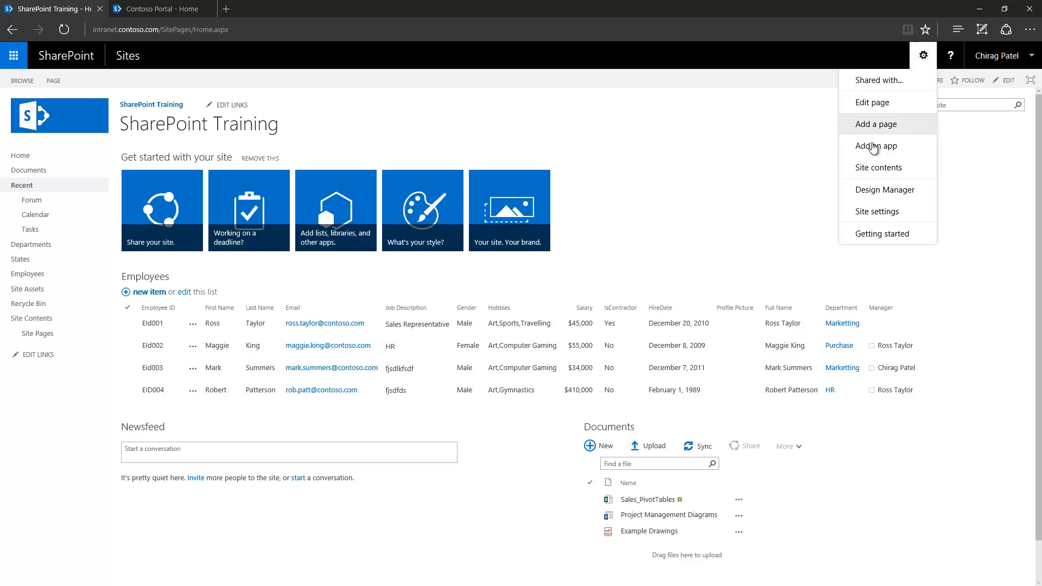
left_click(874, 125)
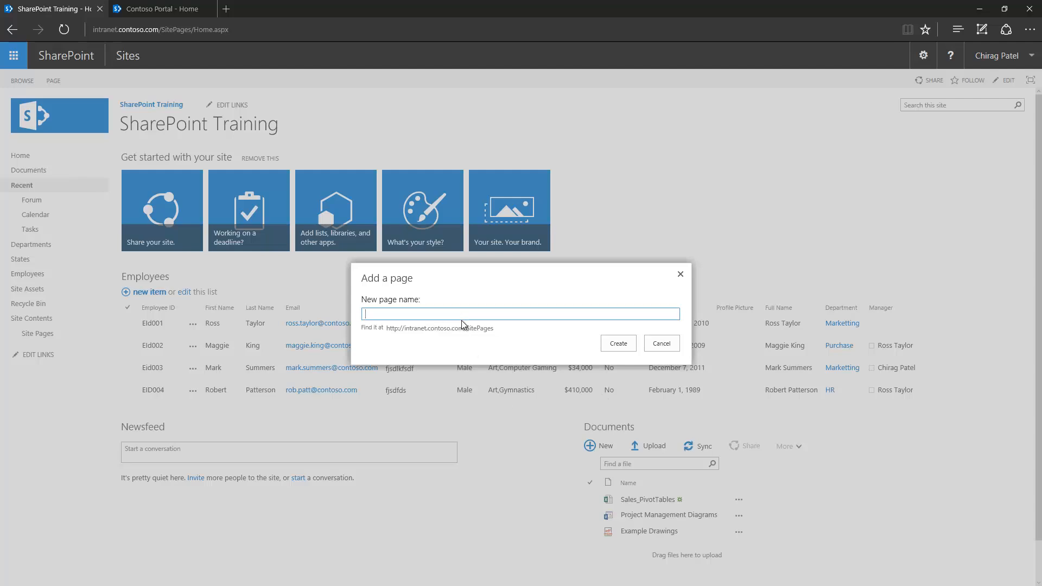
left_click(661, 345)
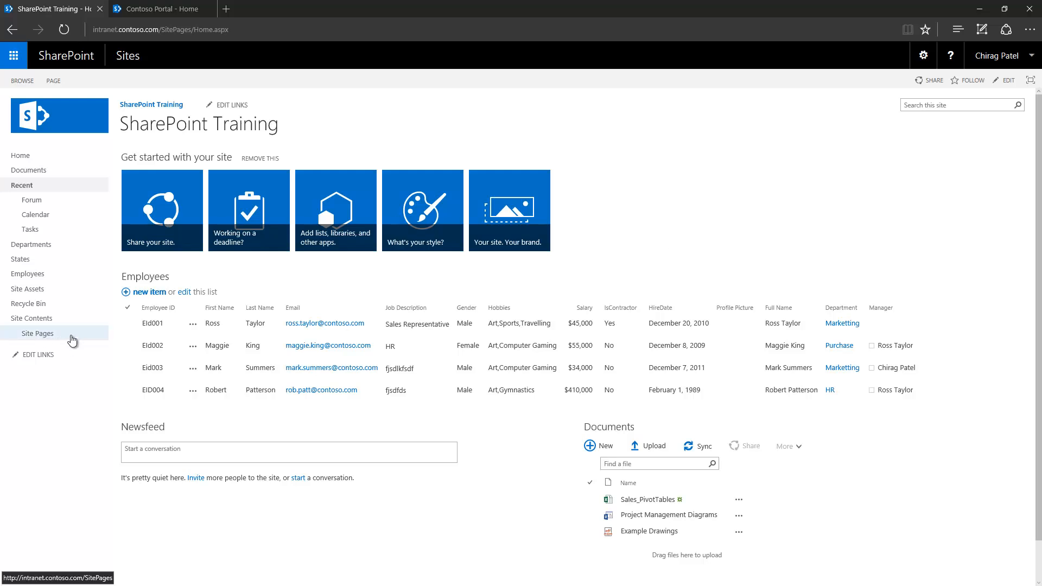
- Open the Site Pages library through the site contents
left_click(71, 339)
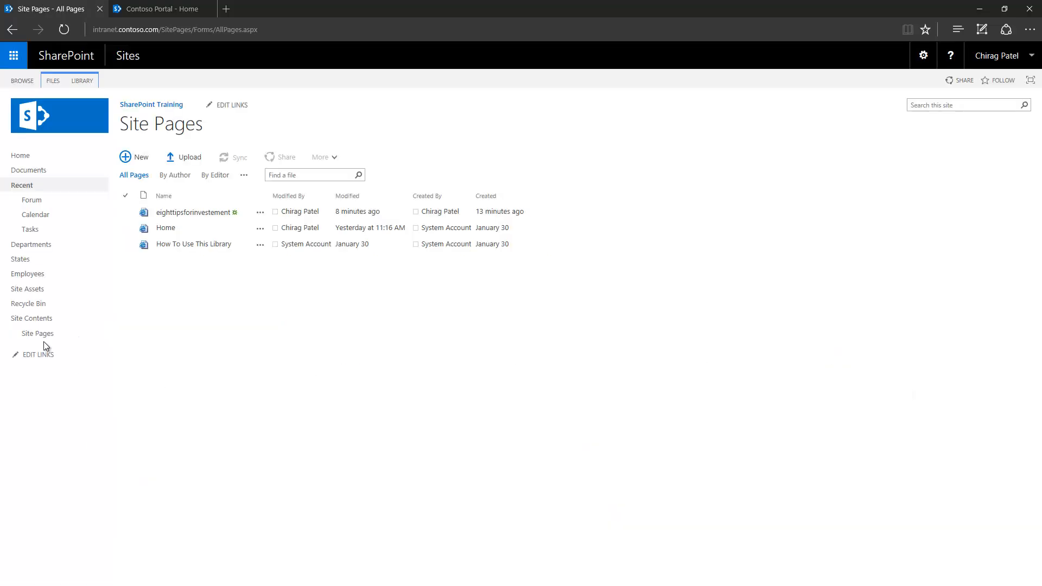
left_click(926, 56)
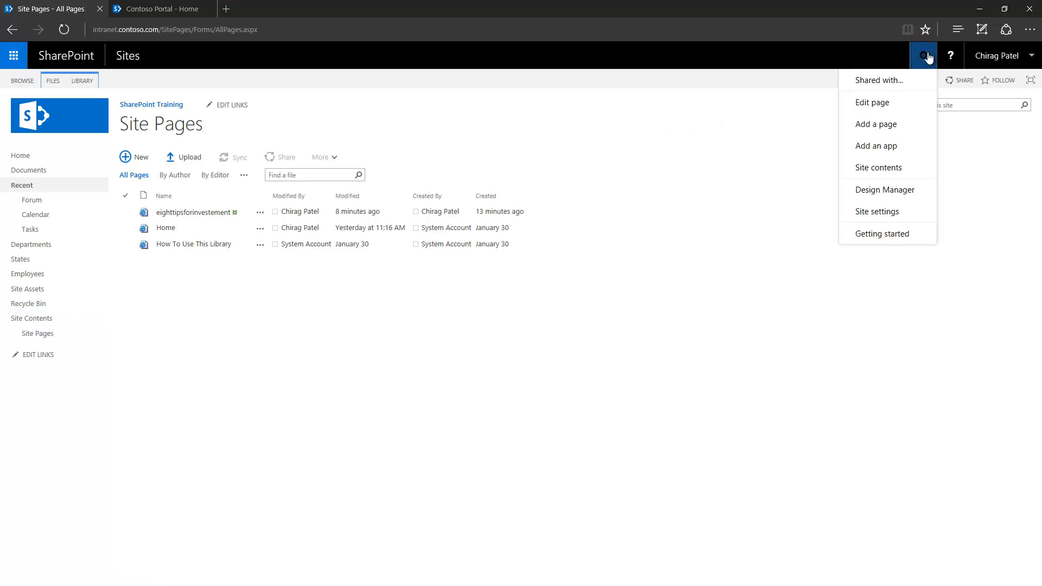
left_click(863, 170)
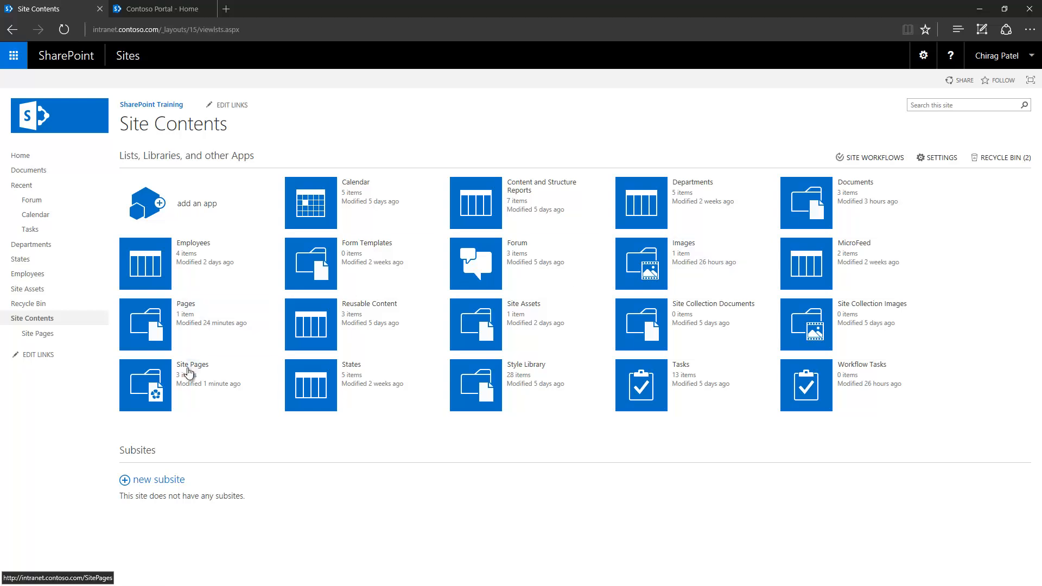
left_click(198, 367)
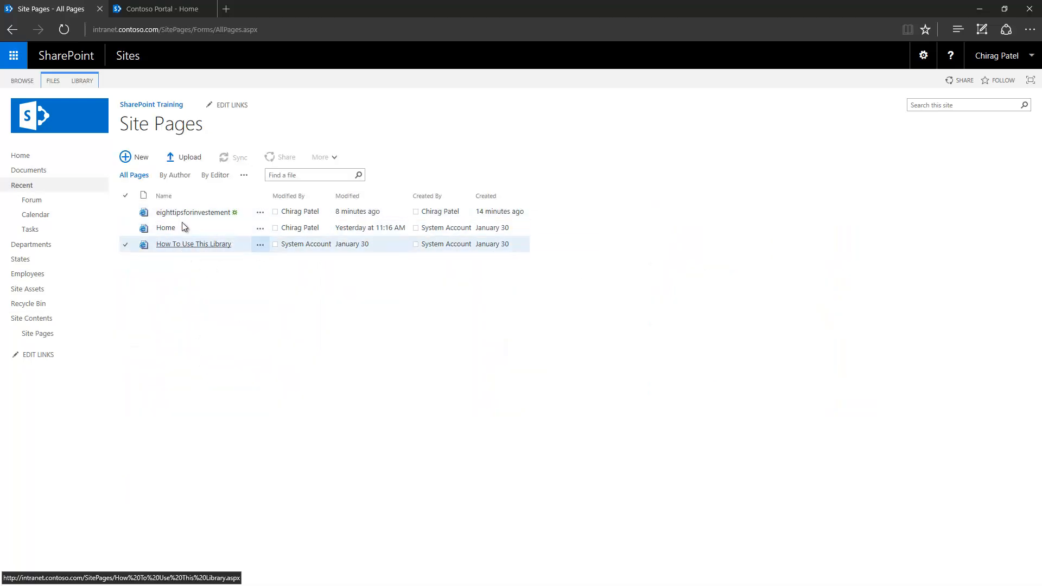
- Start a new Web Part Page in the Site Pages library
left_click(53, 79)
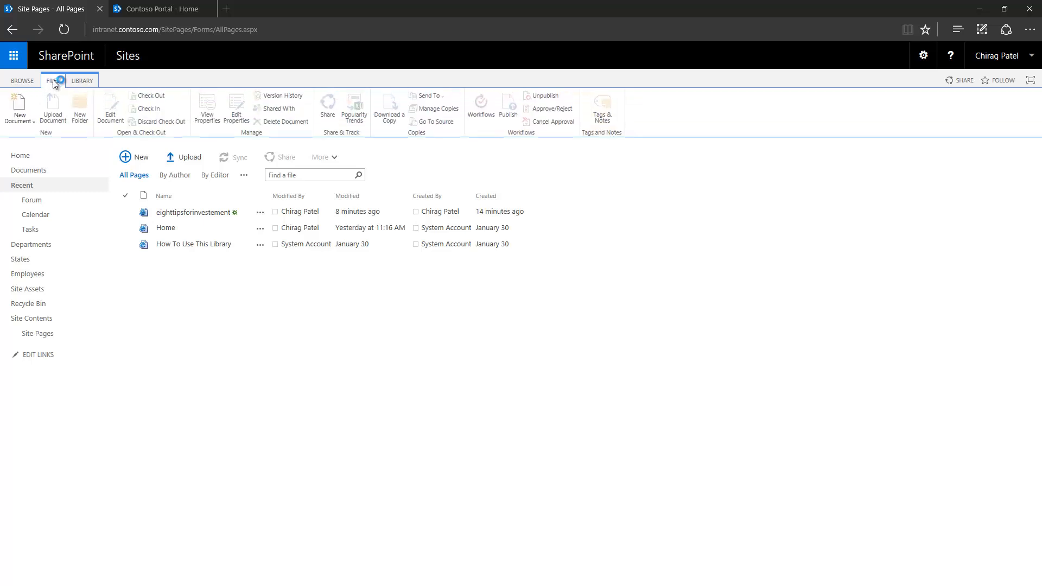
left_click(24, 120)
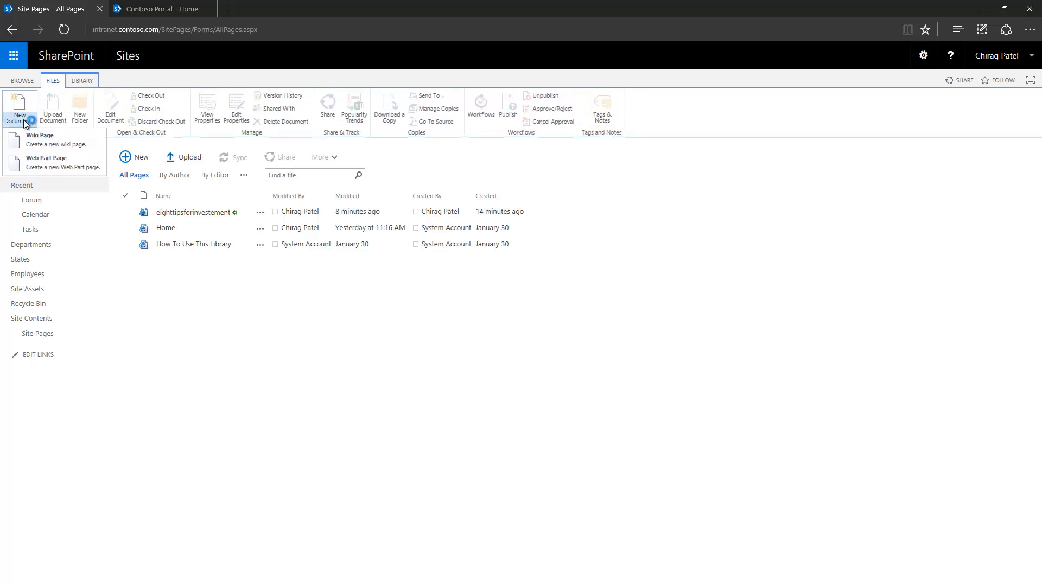
left_click(73, 164)
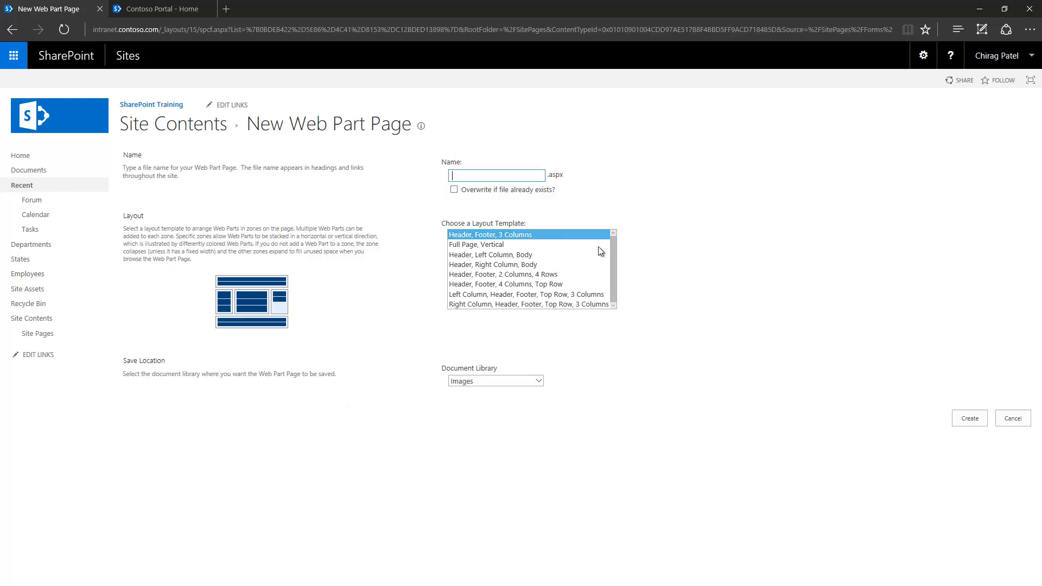
- Preview several layout templates for the new Web Part Page and choose Header, Footer, 3 Columns
left_click_drag(597, 247, 524, 309)
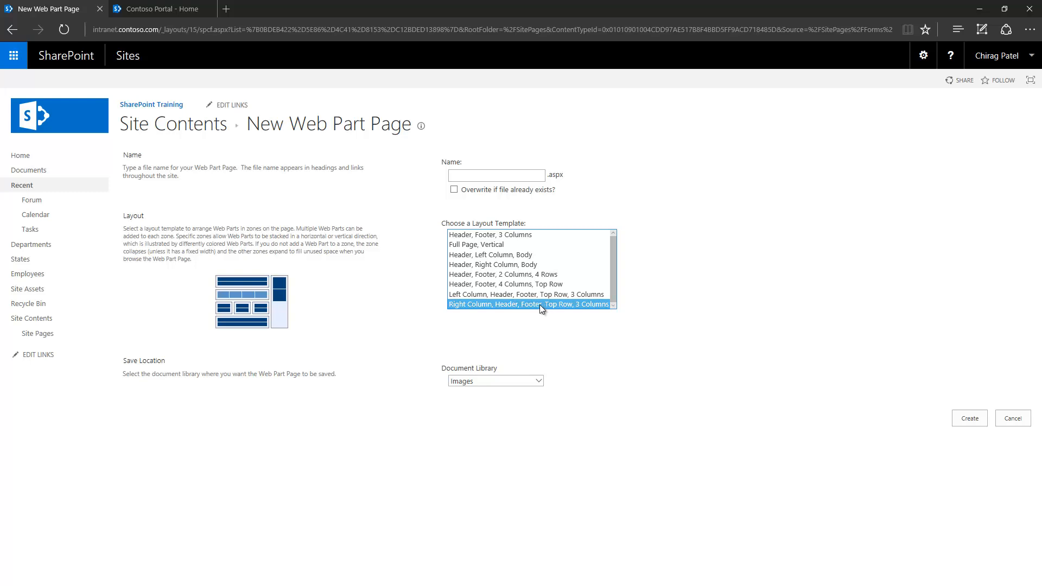
left_click(538, 266)
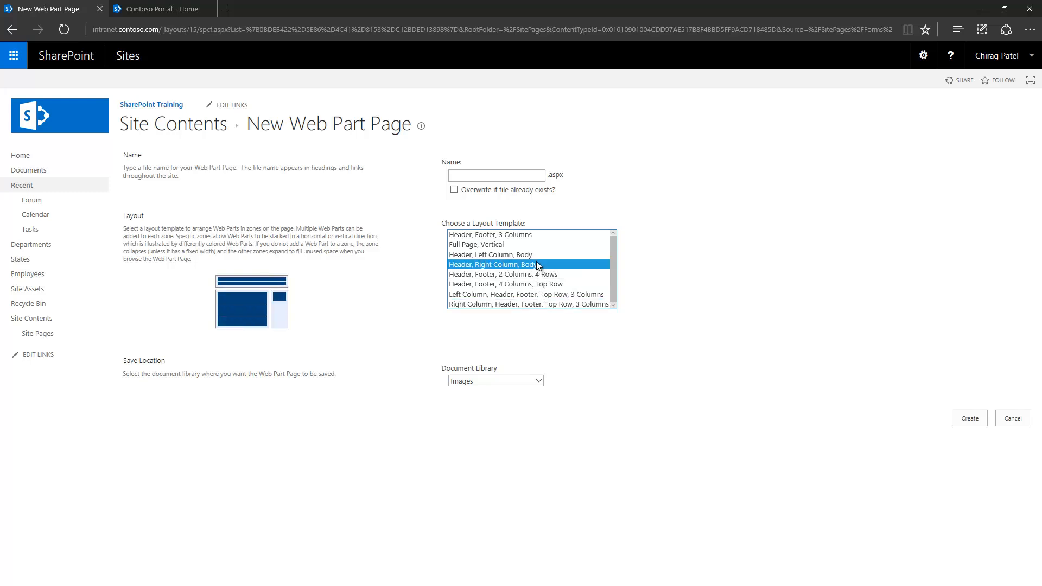
left_click(537, 255)
left_click(536, 244)
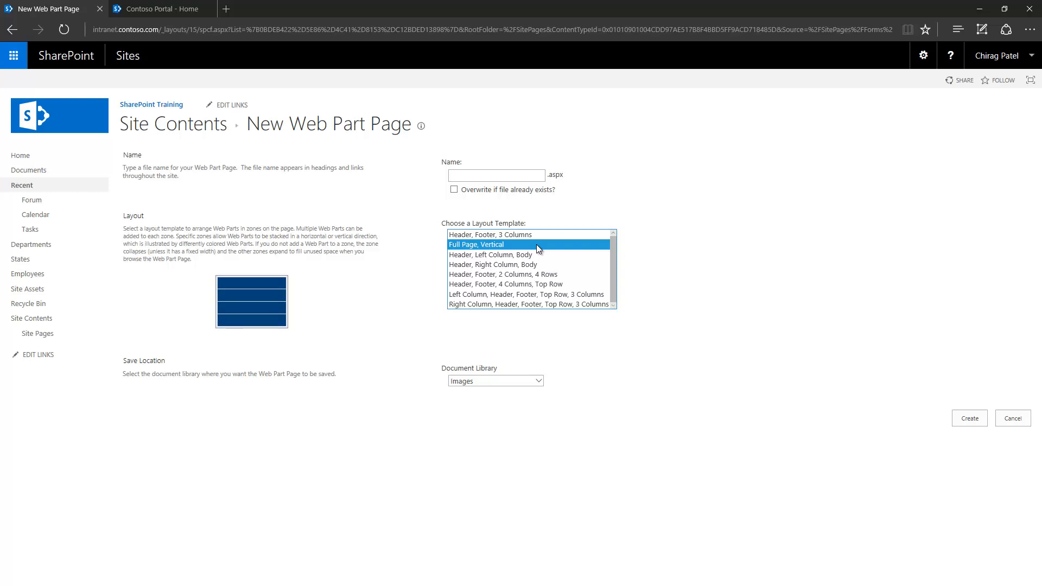
left_click(542, 238)
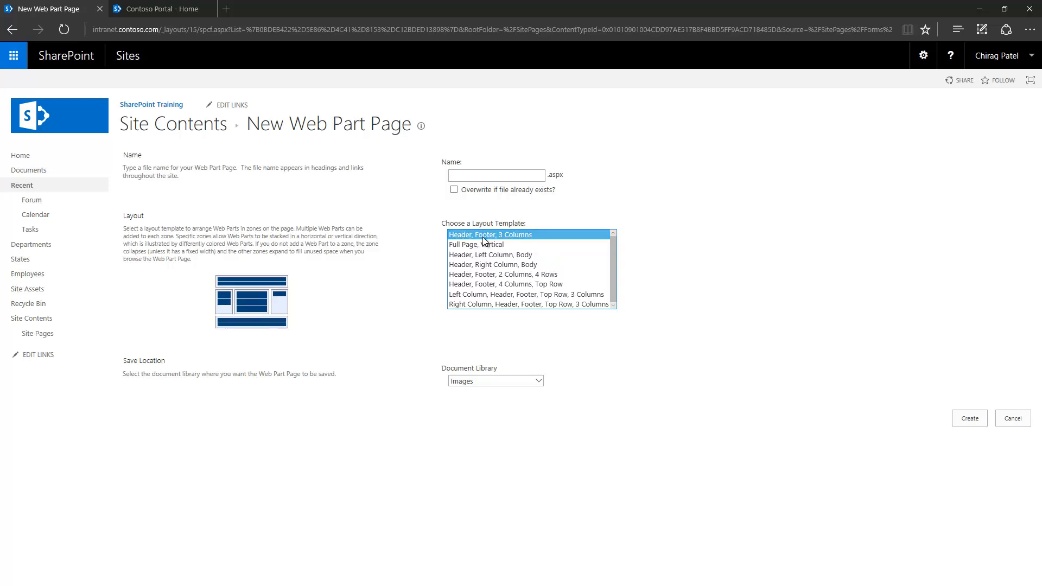
- Name the new Web Part Page demowebpart1
left_click(478, 180)
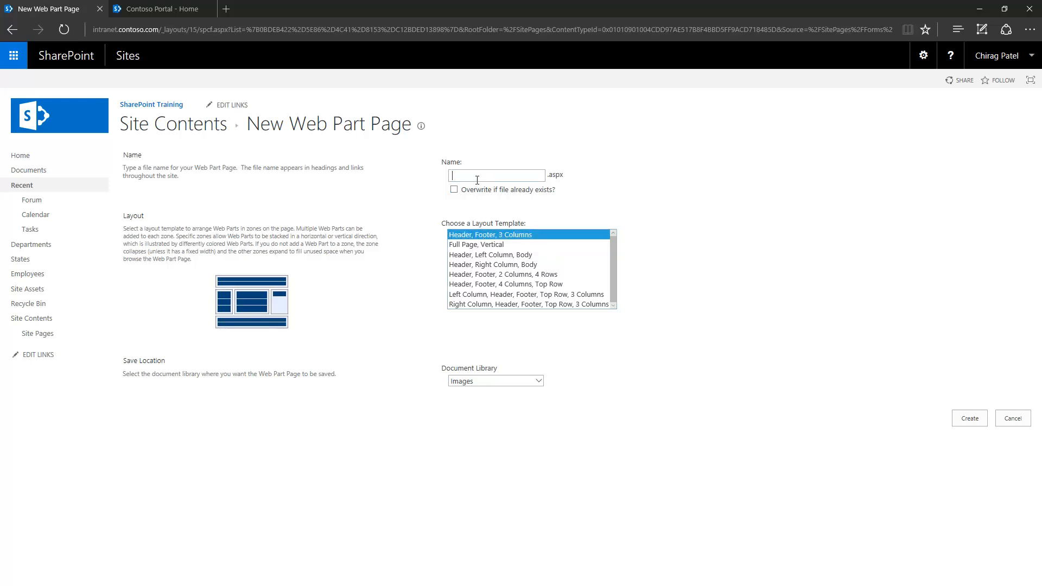
type("demowebpartp")
key("BackSpace")
type("1")
left_click_drag(507, 175, 434, 184)
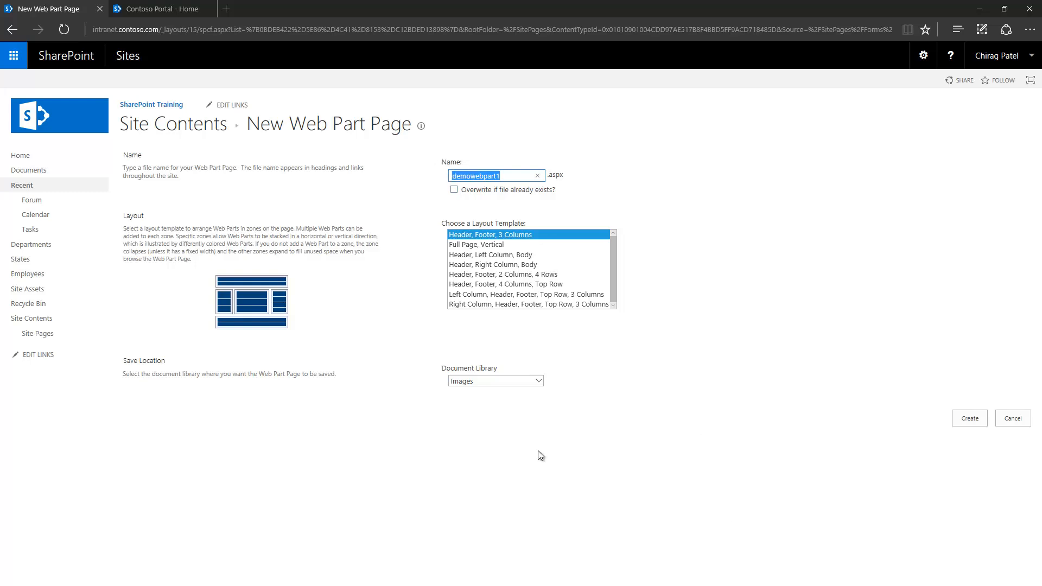
left_click(332, 420)
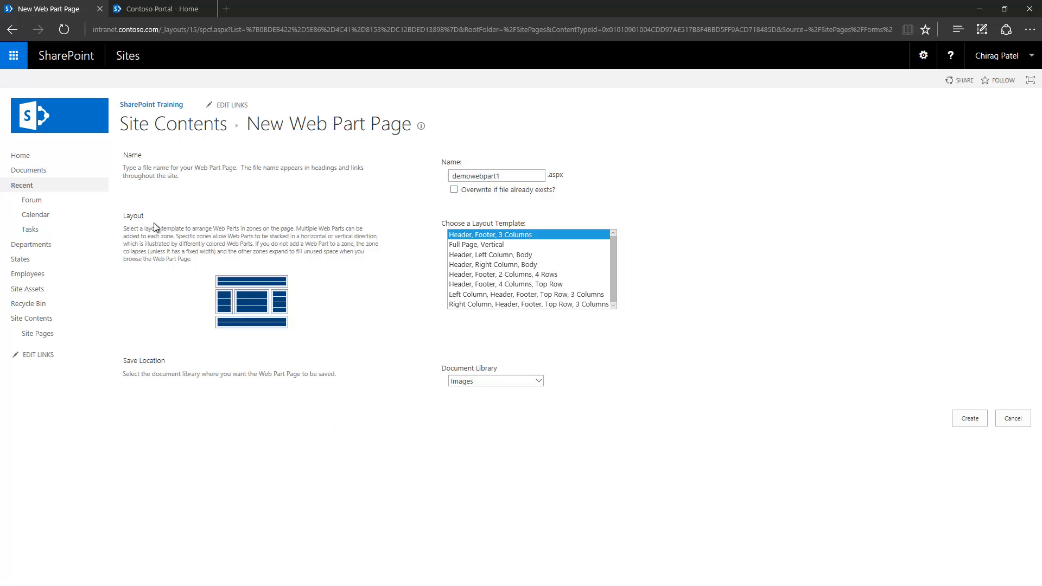
- Set the Web Part Page's save location to the Site Pages document library and create the page
left_click_drag(123, 362, 165, 362)
left_click(340, 423)
left_click(541, 380)
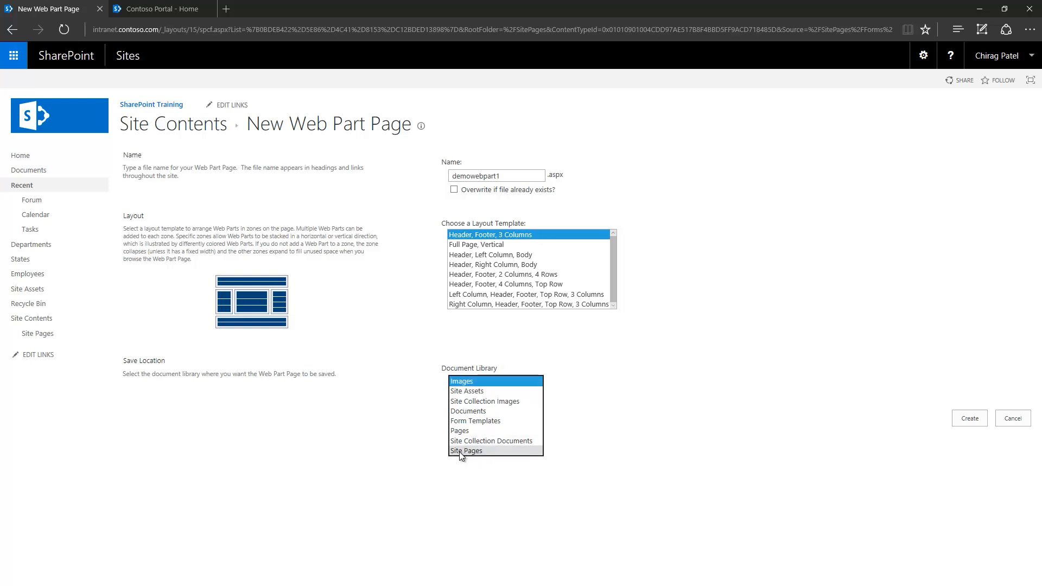
left_click(486, 452)
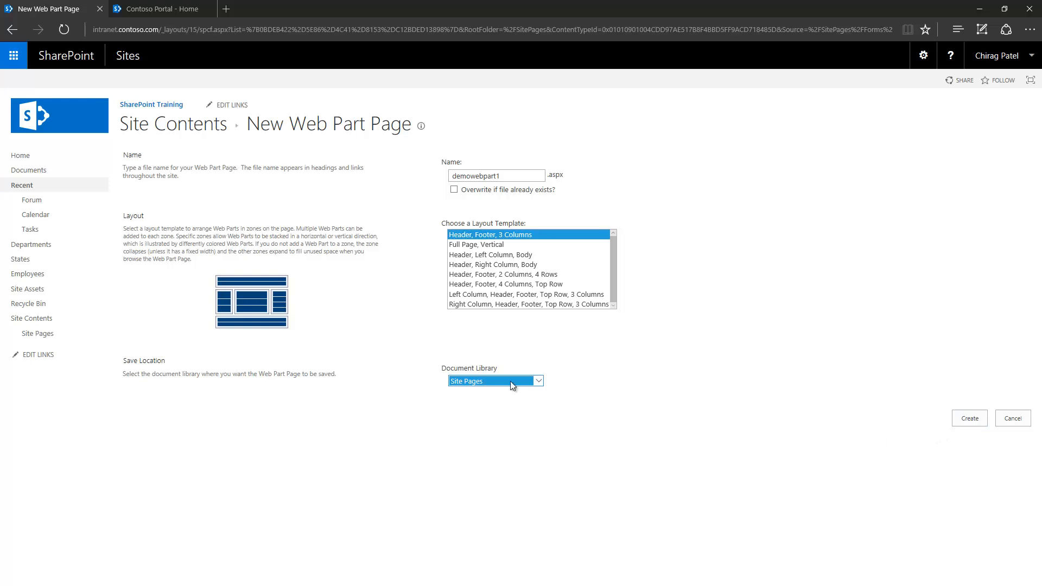
left_click(969, 420)
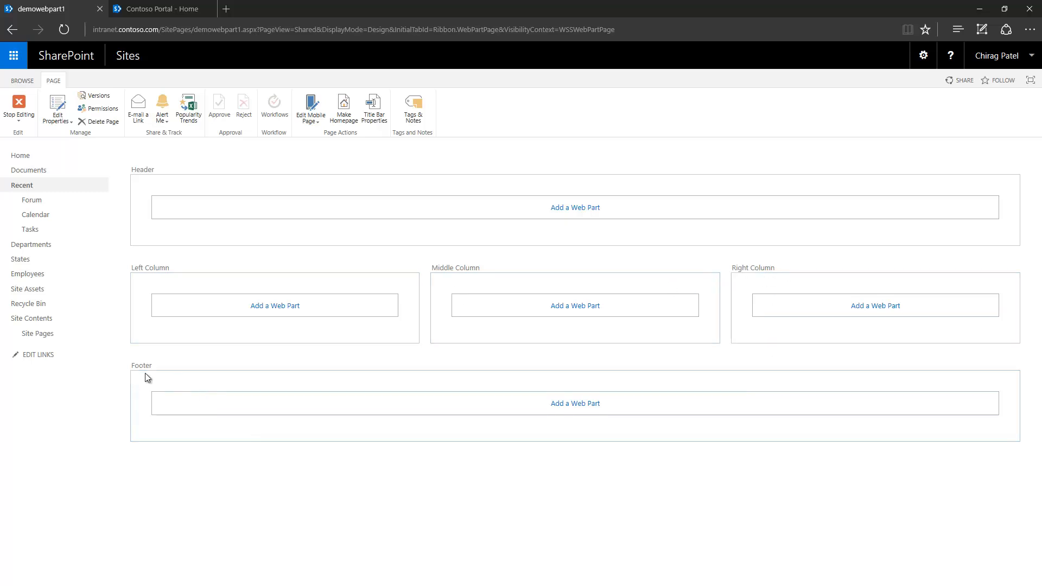
- Add the Content Editor web part from the Media and Content category to the Header zone
left_click(575, 209)
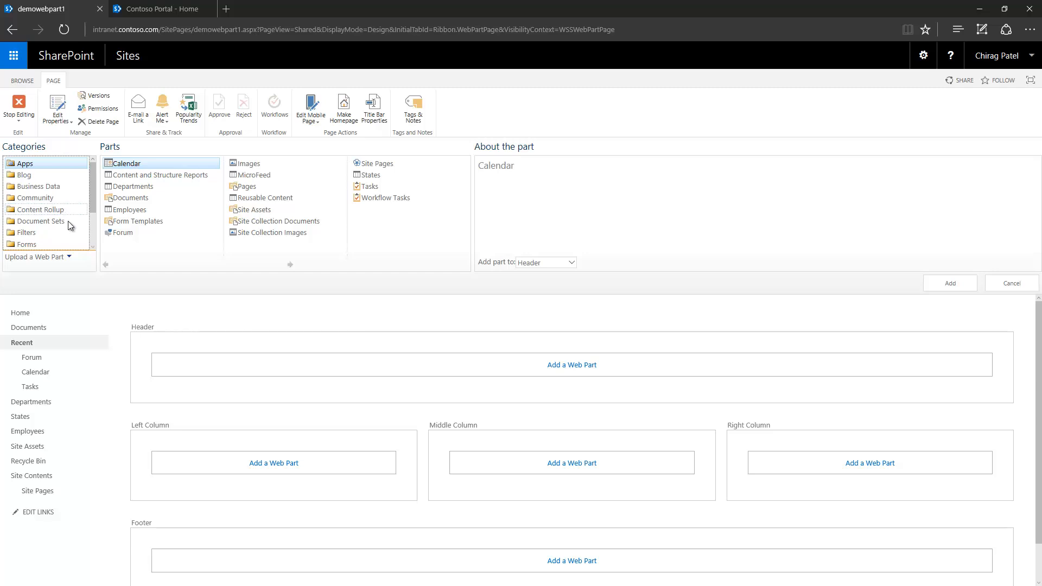
scroll(64, 231, "down", 1)
left_click(64, 242)
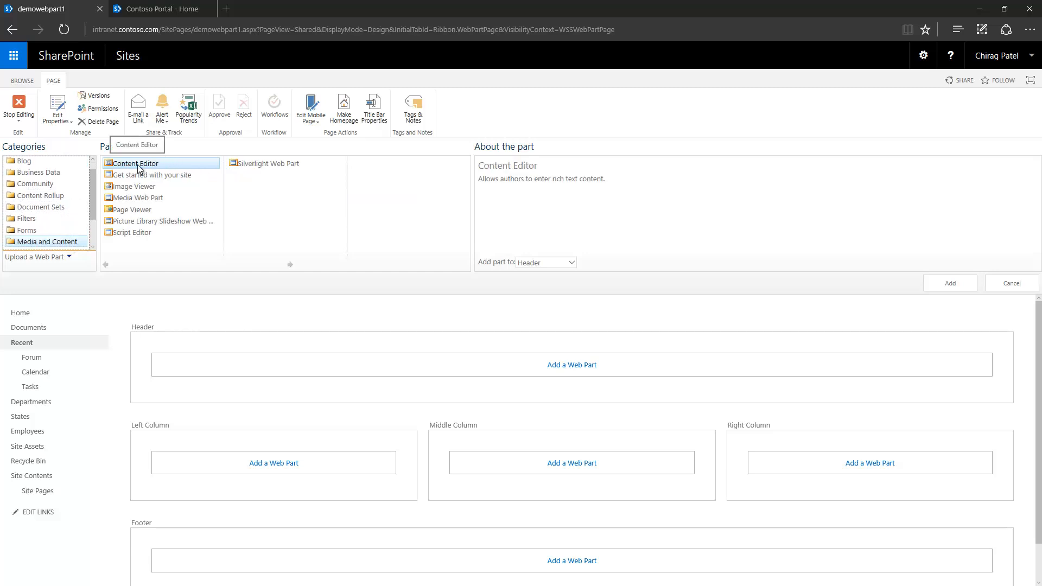
left_click(940, 287)
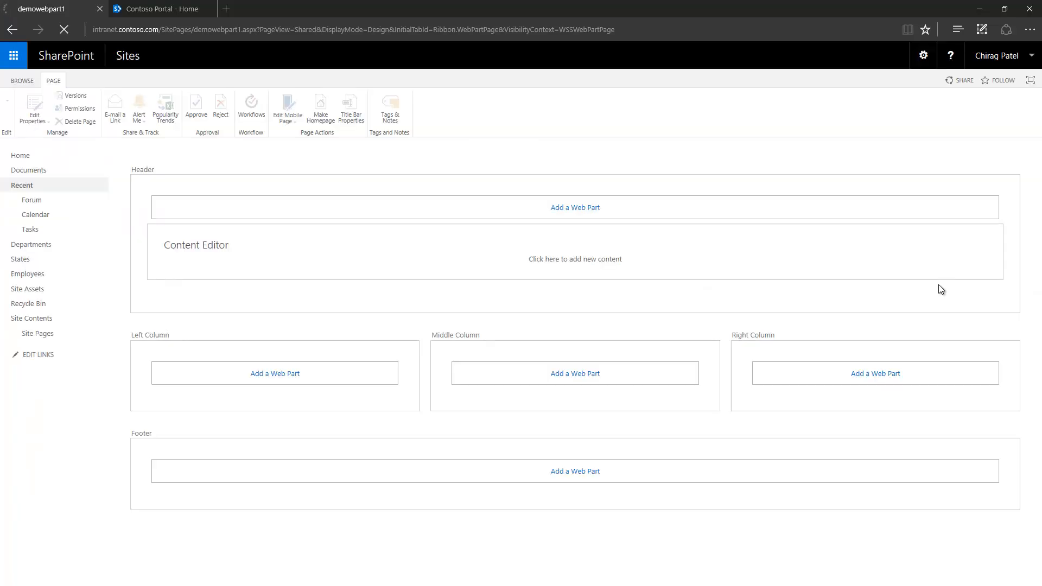
- Enter "Page Title" in the Content Editor, style it as Heading 1, and reword it to "Page Heading"
left_click(564, 260)
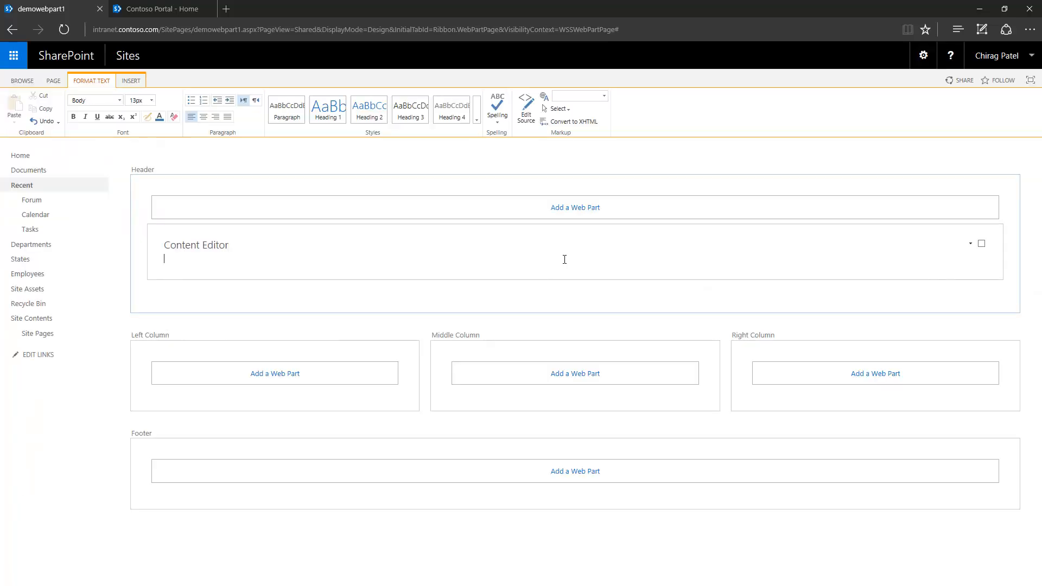
type("Page Title")
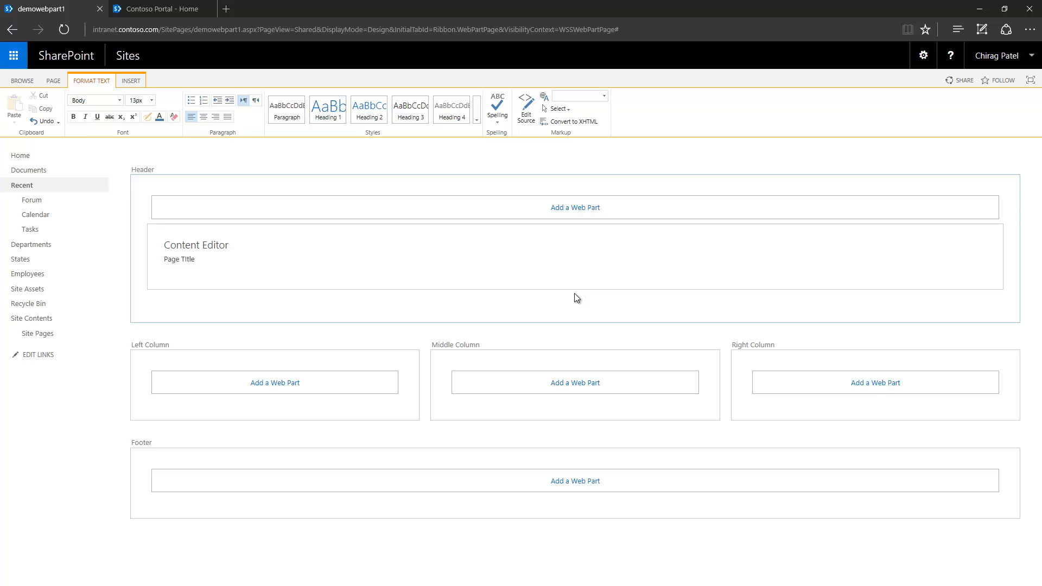
key("shift+Home")
left_click(331, 112)
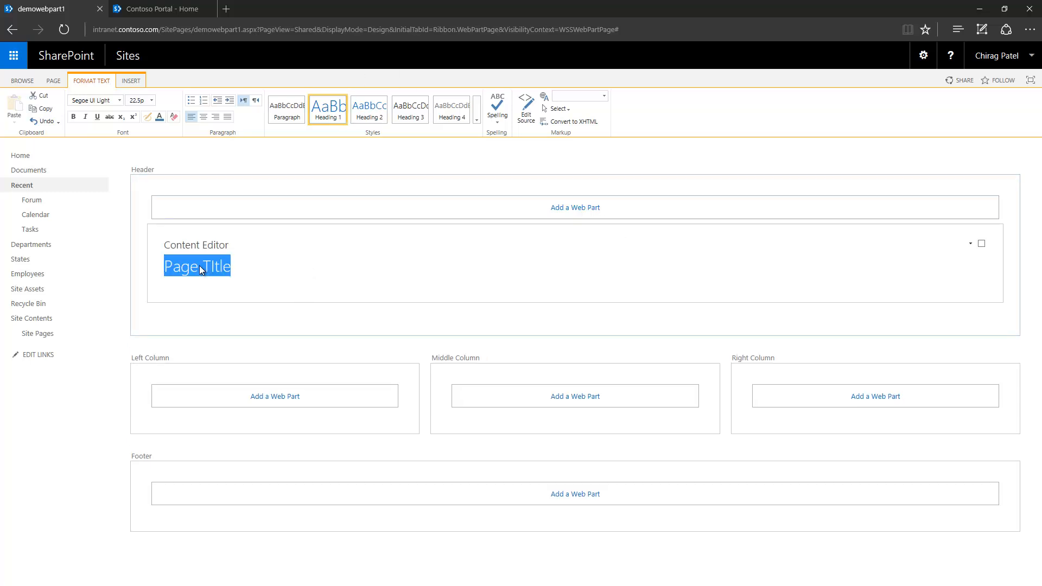
left_click_drag(203, 266, 220, 314)
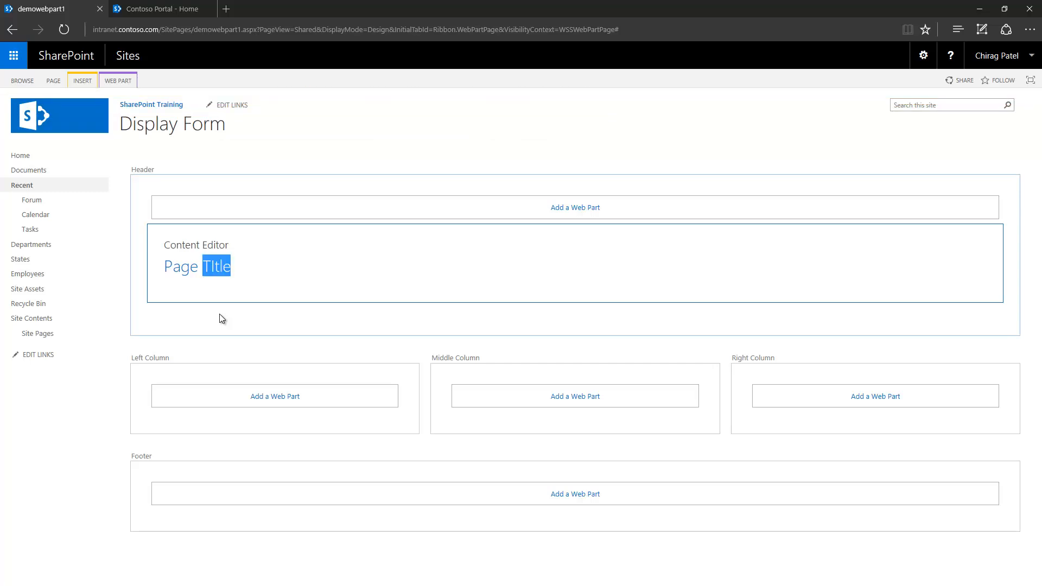
type("Heading")
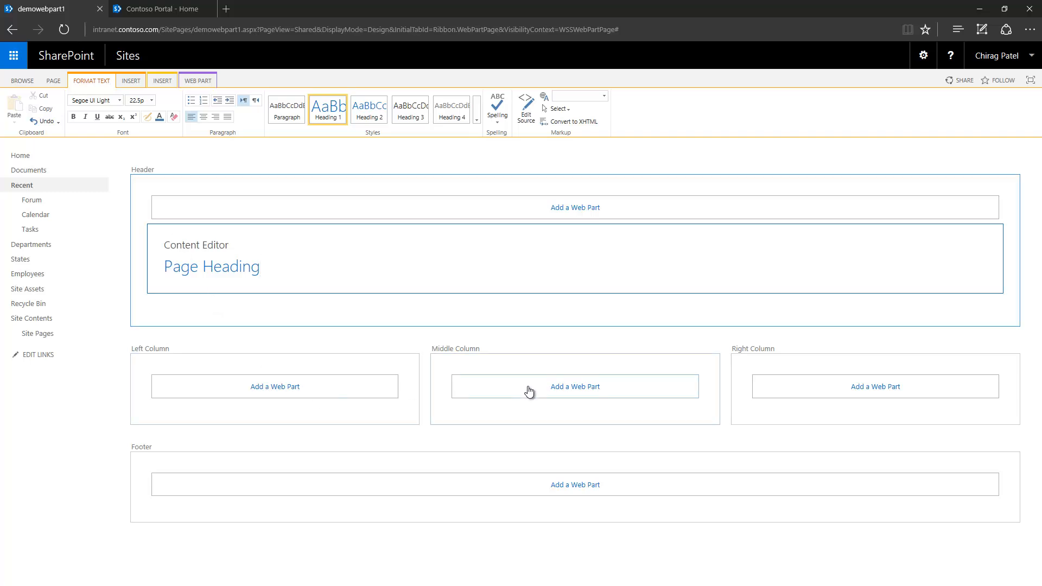
- Add the Documents web part from the Apps category to the Left Column zone
left_click(271, 388)
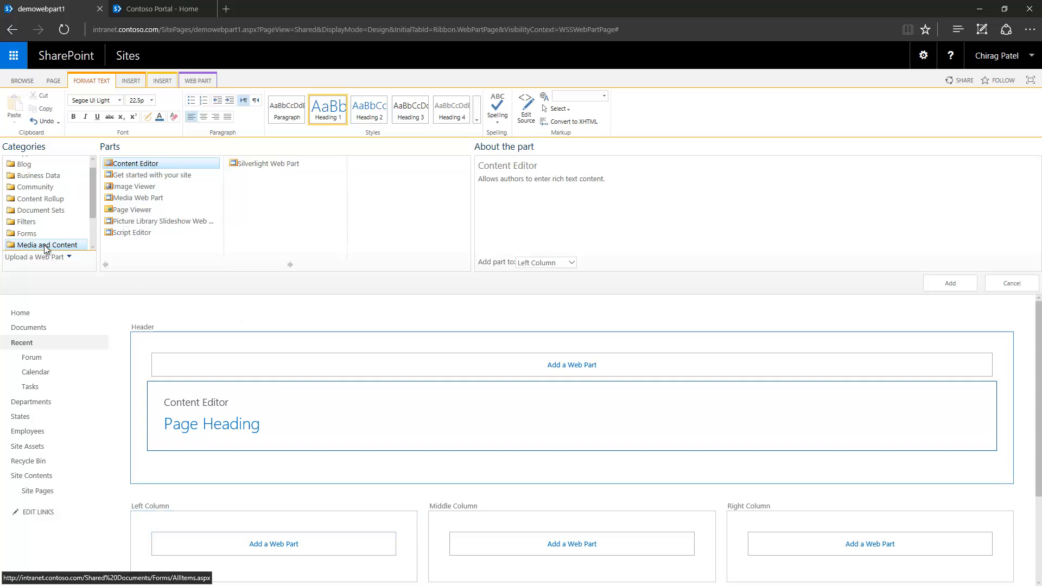
scroll(94, 190, "up", 1)
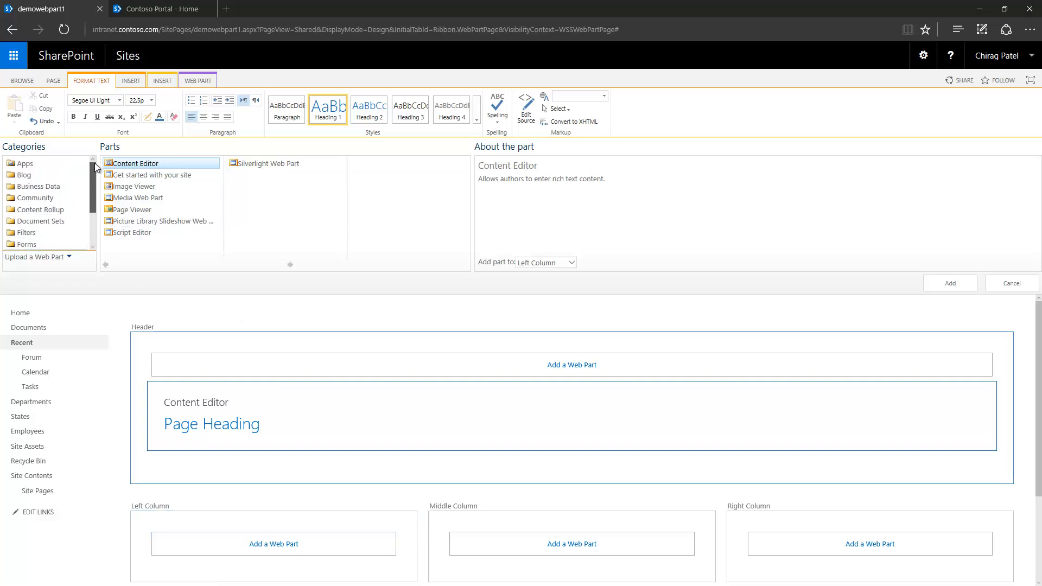
left_click(163, 82)
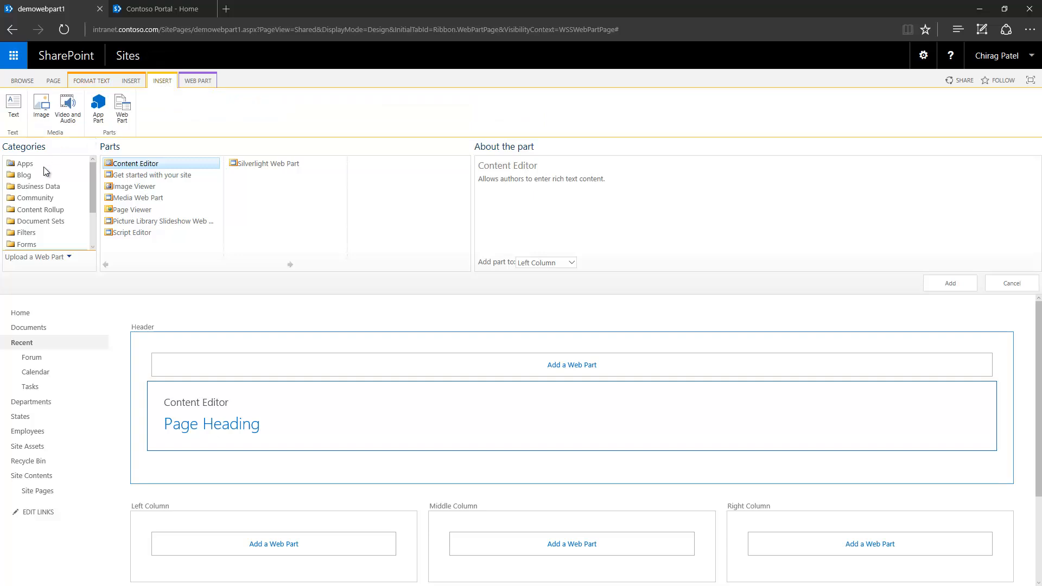
left_click(37, 165)
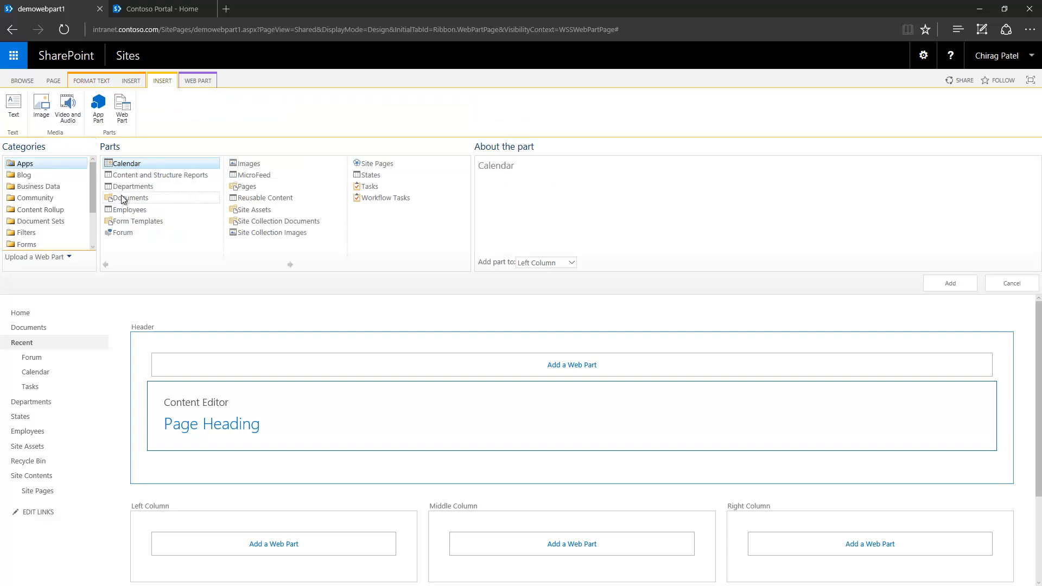
left_click(139, 200)
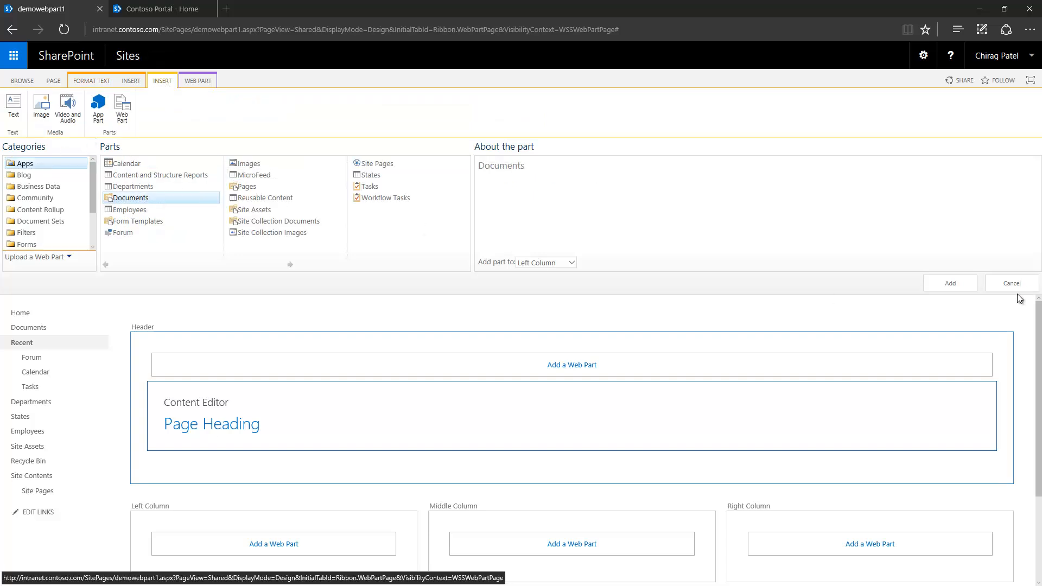
left_click(956, 283)
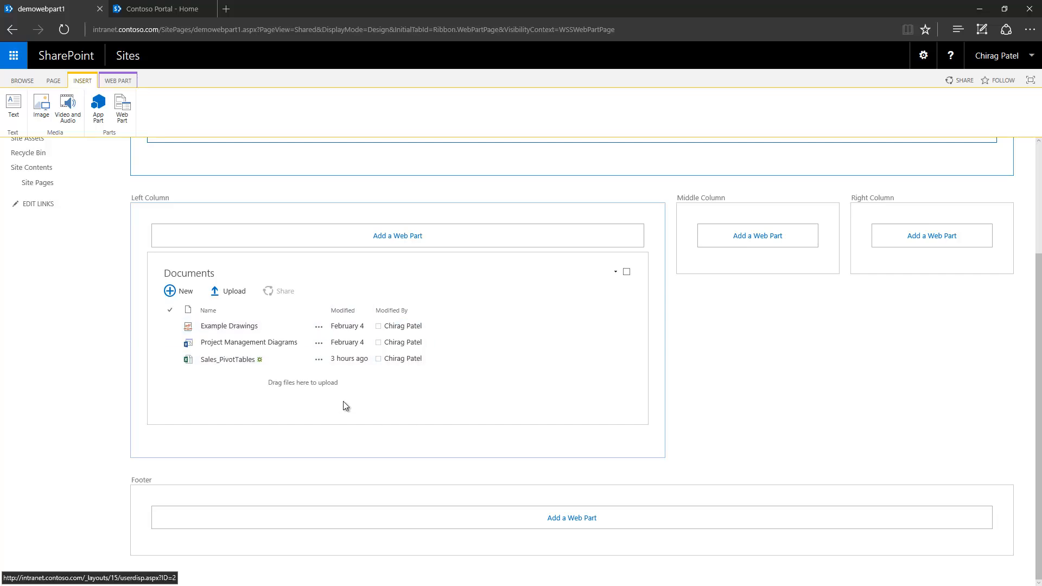
- Stop editing the page and highlight the Content Editor title above the page heading
scroll(545, 322, "up", 3)
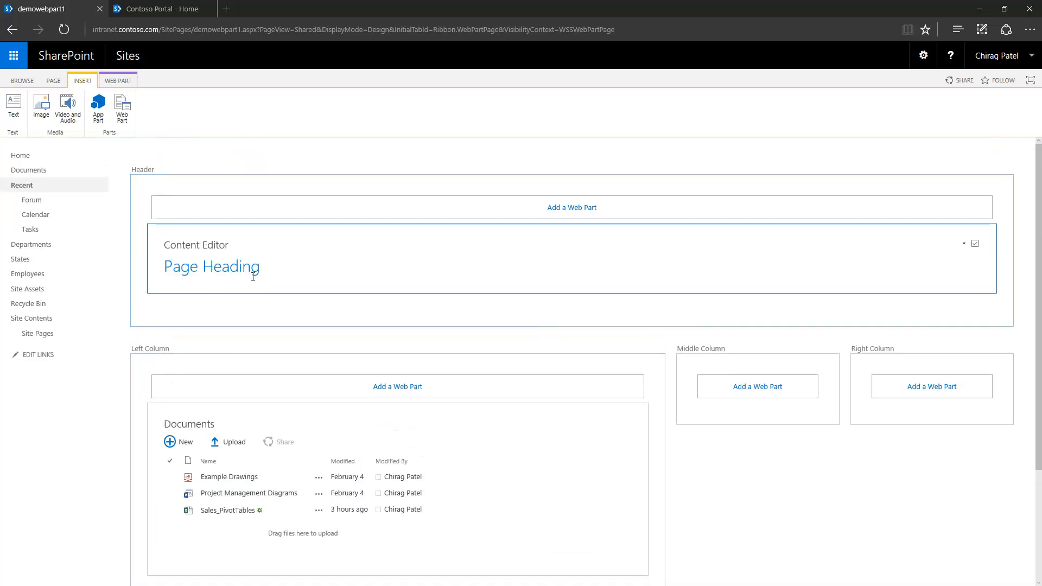
left_click(54, 82)
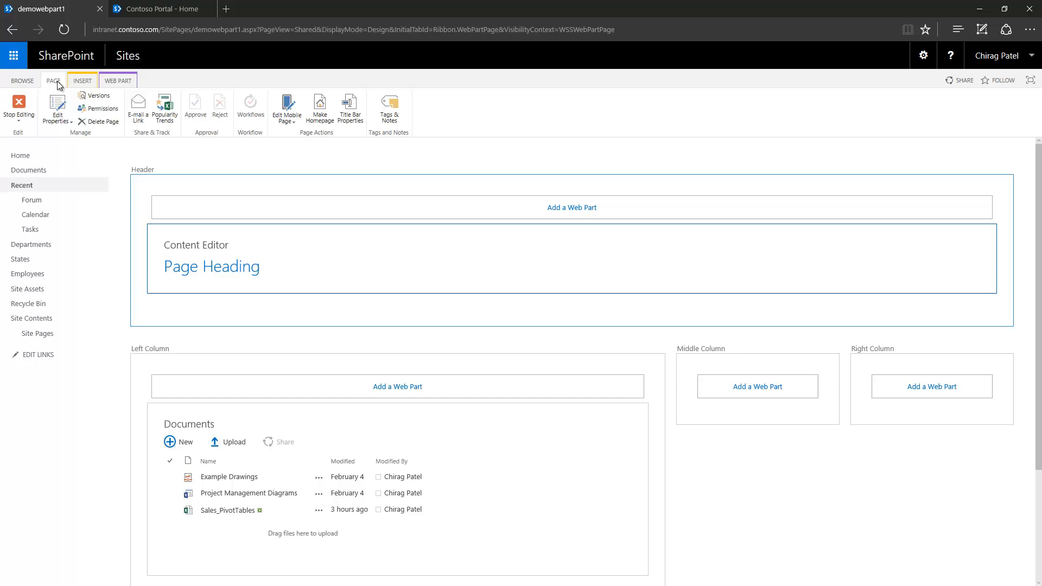
left_click(18, 122)
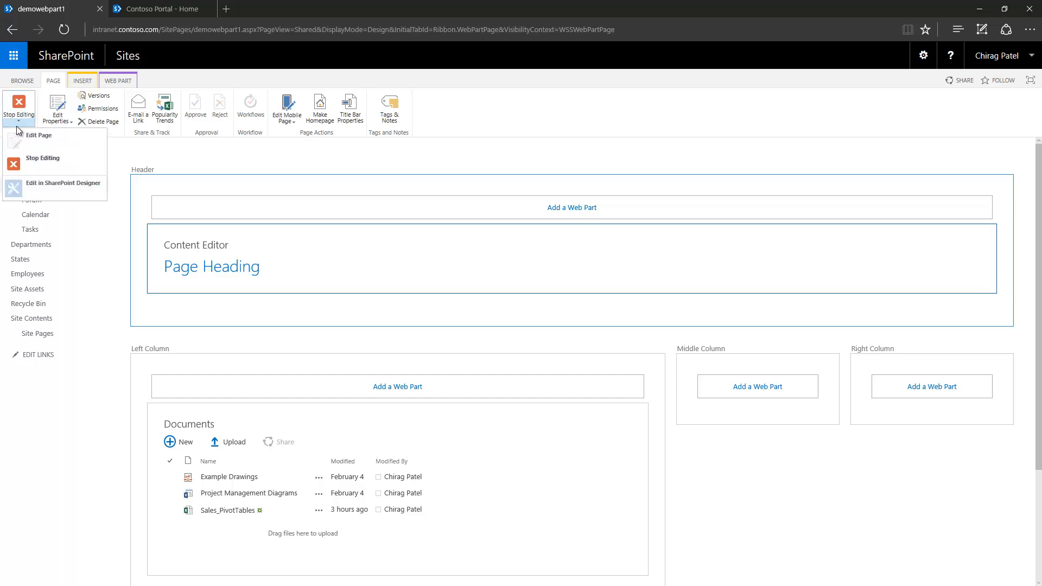
left_click(40, 165)
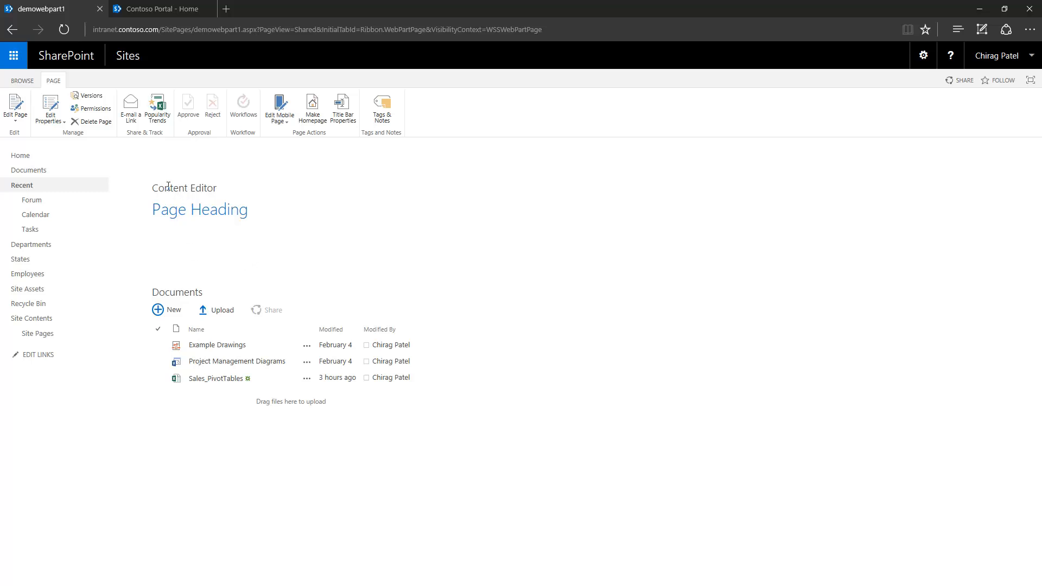
left_click_drag(154, 187, 218, 187)
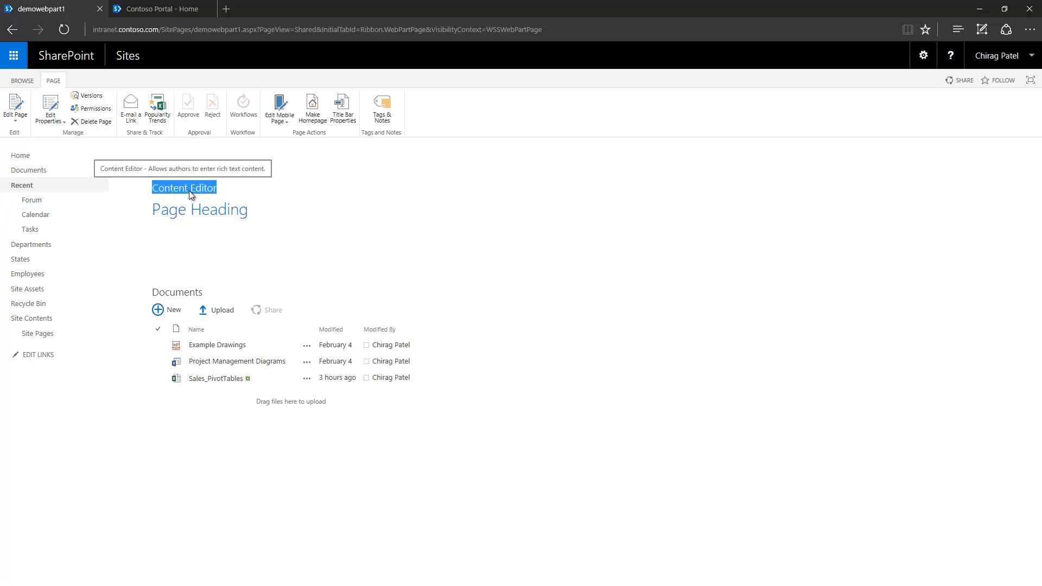
- Set the Content Editor web part's Chrome Type to None in its appearance properties, apply it, and stop editing the page
left_click(15, 110)
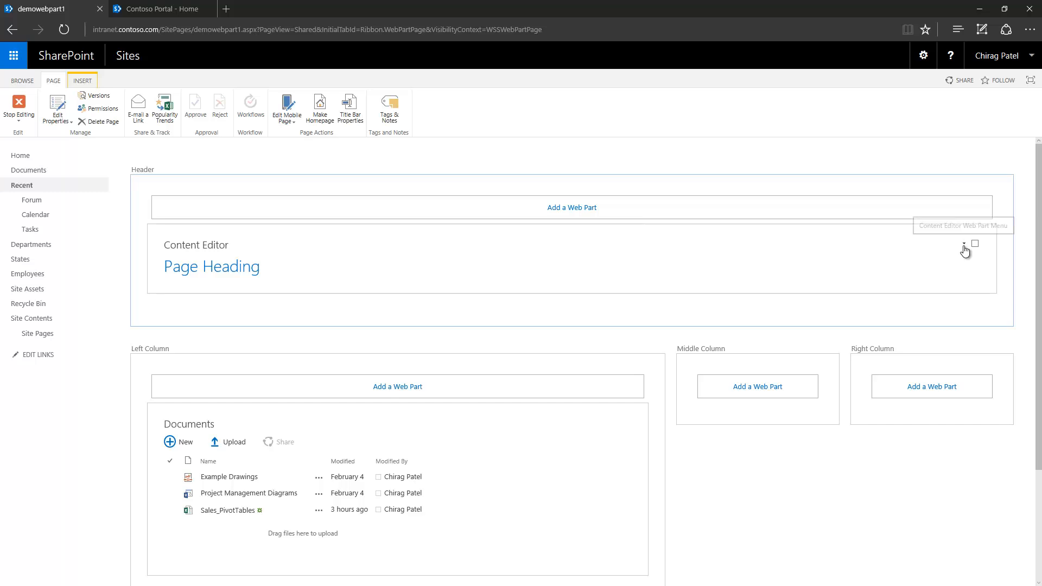
left_click(933, 245)
left_click(964, 244)
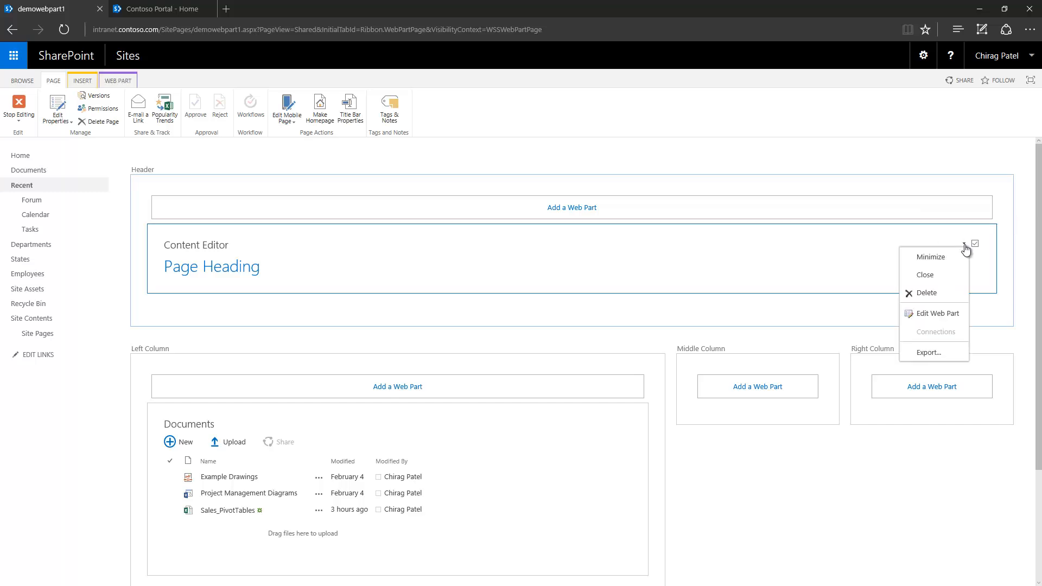
left_click(932, 319)
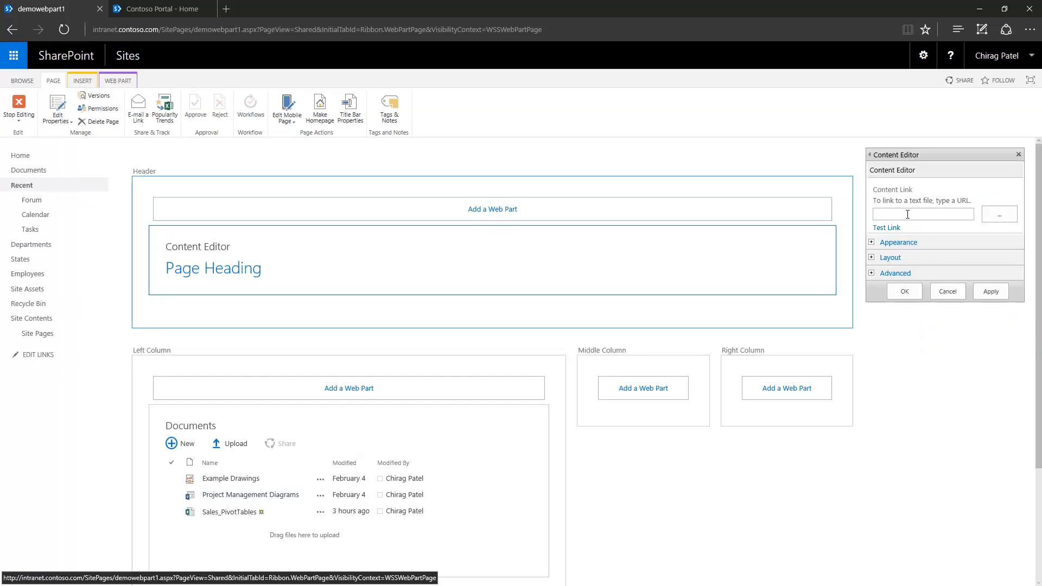
left_click(872, 243)
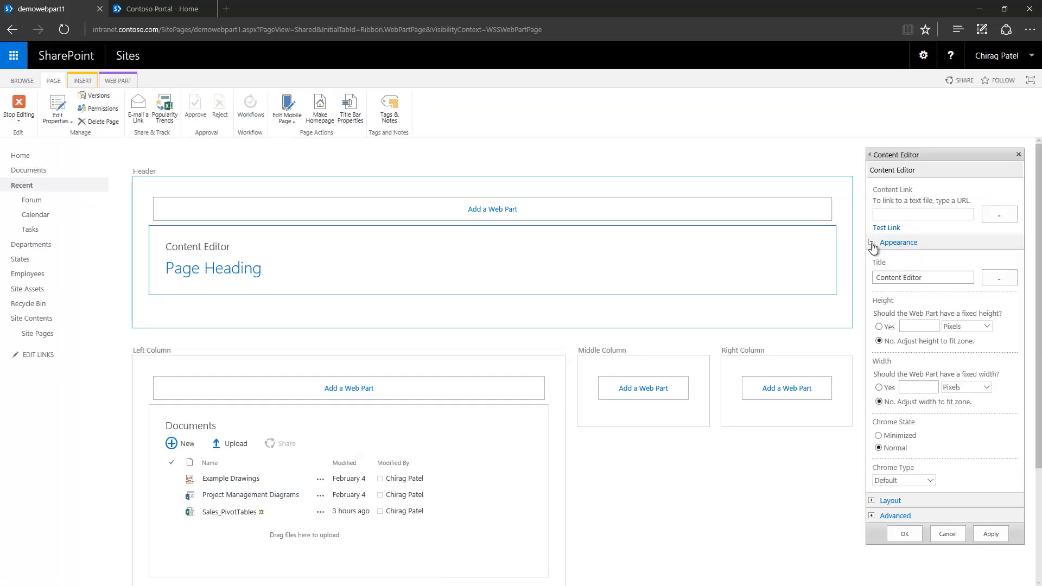
left_click(931, 482)
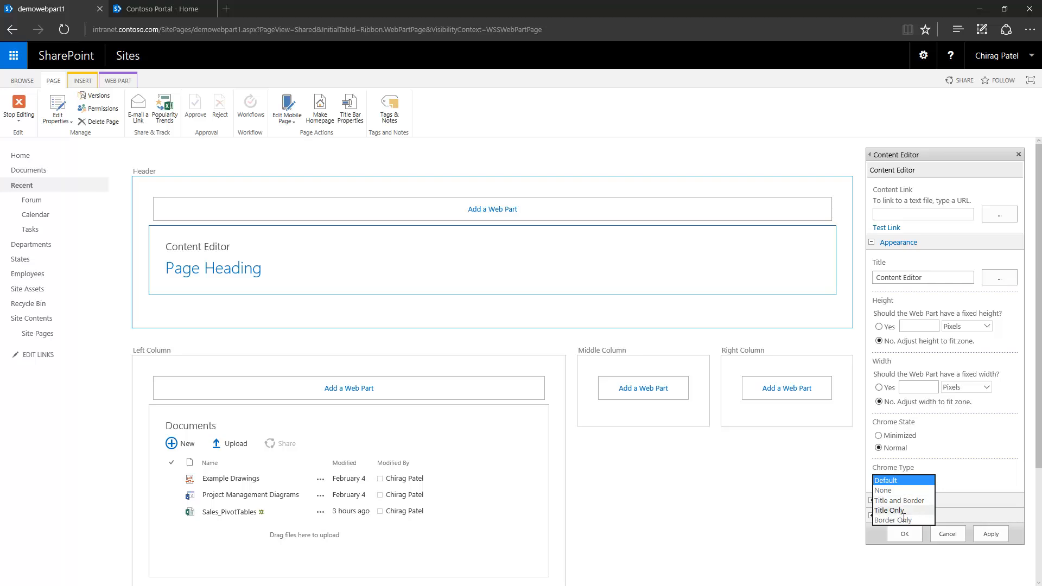
left_click(893, 491)
left_click(983, 536)
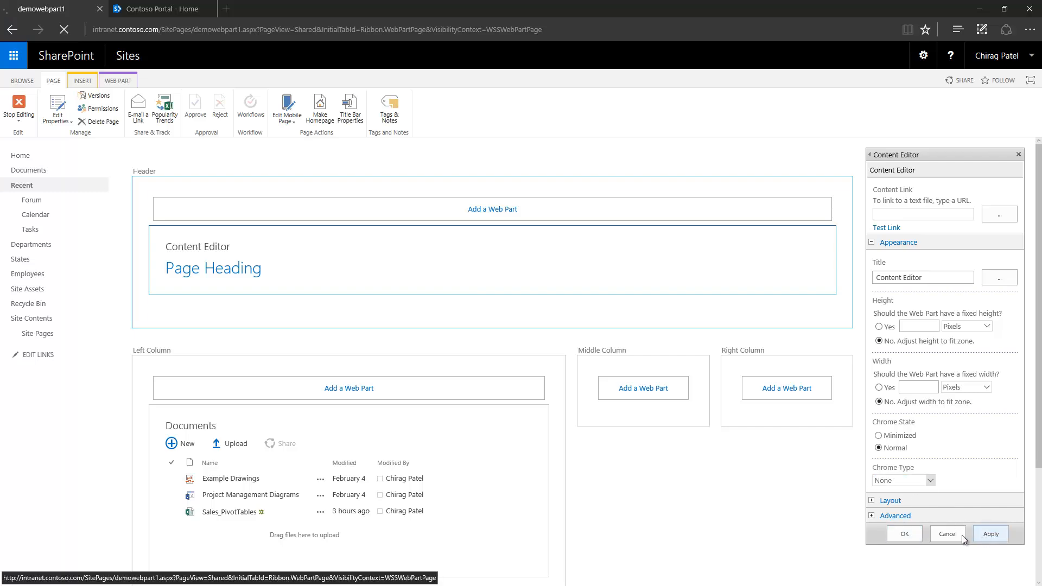
left_click(905, 535)
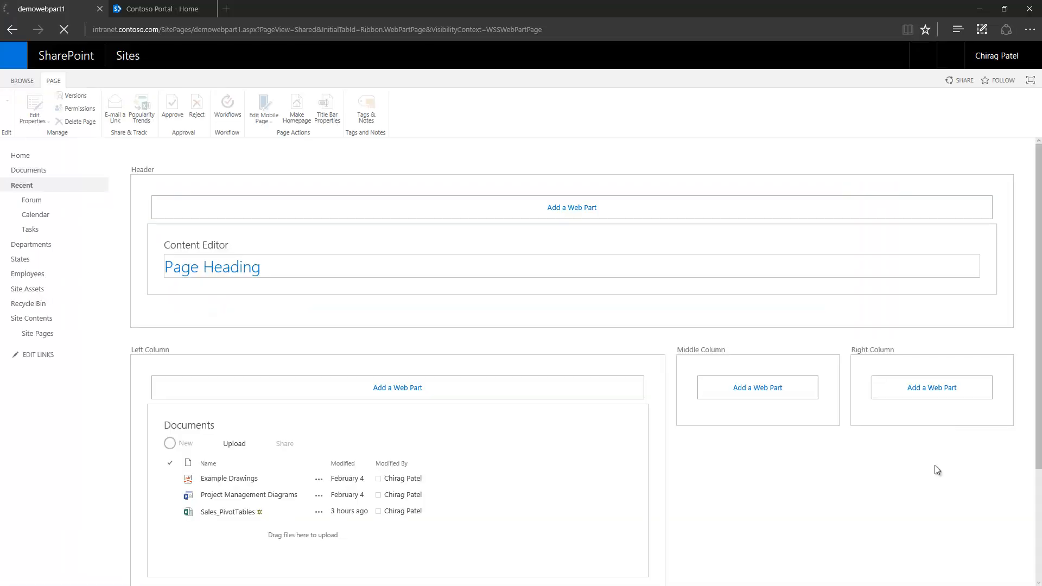
left_click(6, 111)
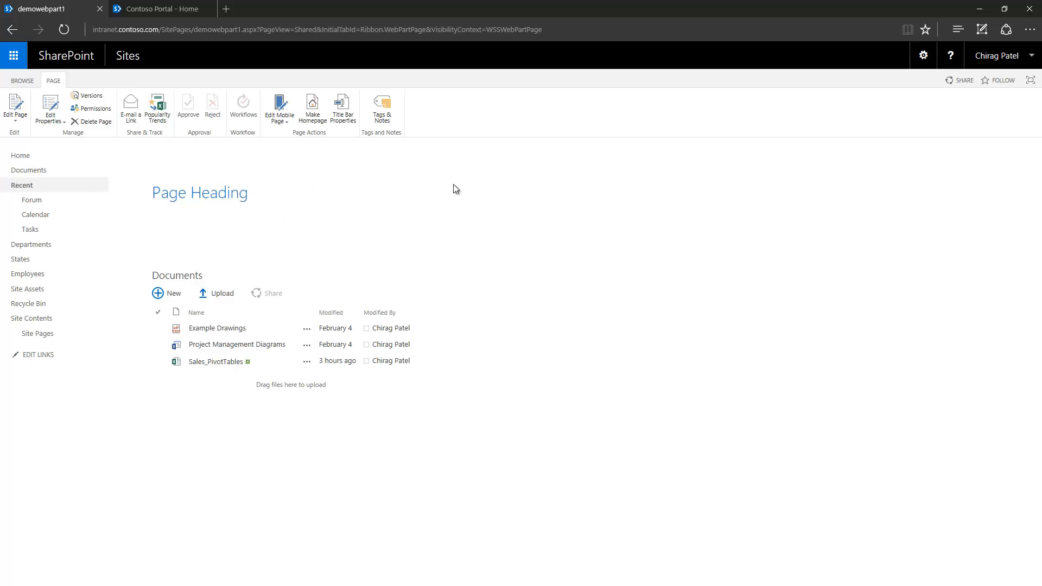
- Reopen the page for editing to review the available page and web part commands, and stop editing
left_click(18, 115)
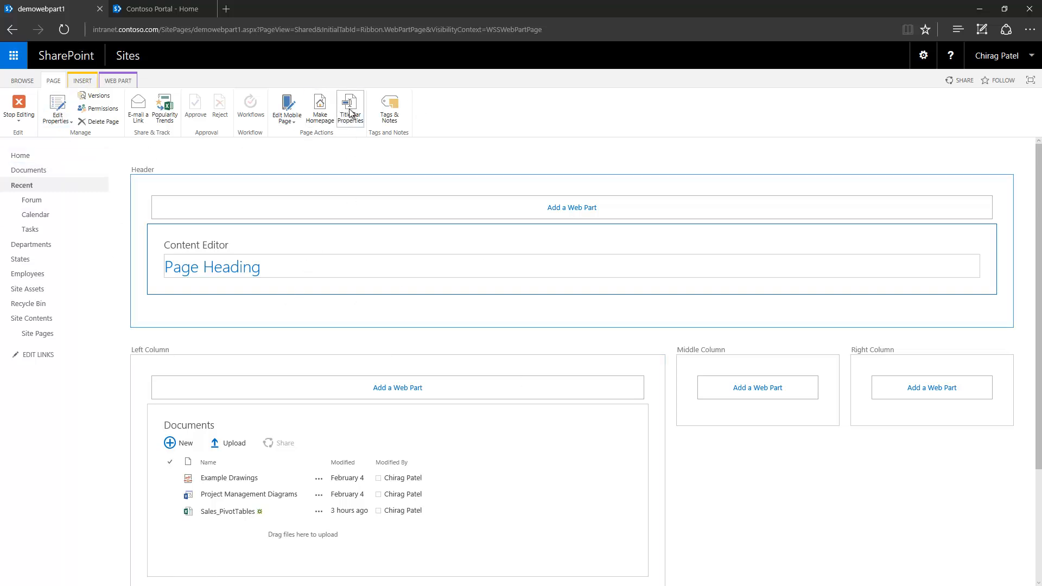
left_click(83, 80)
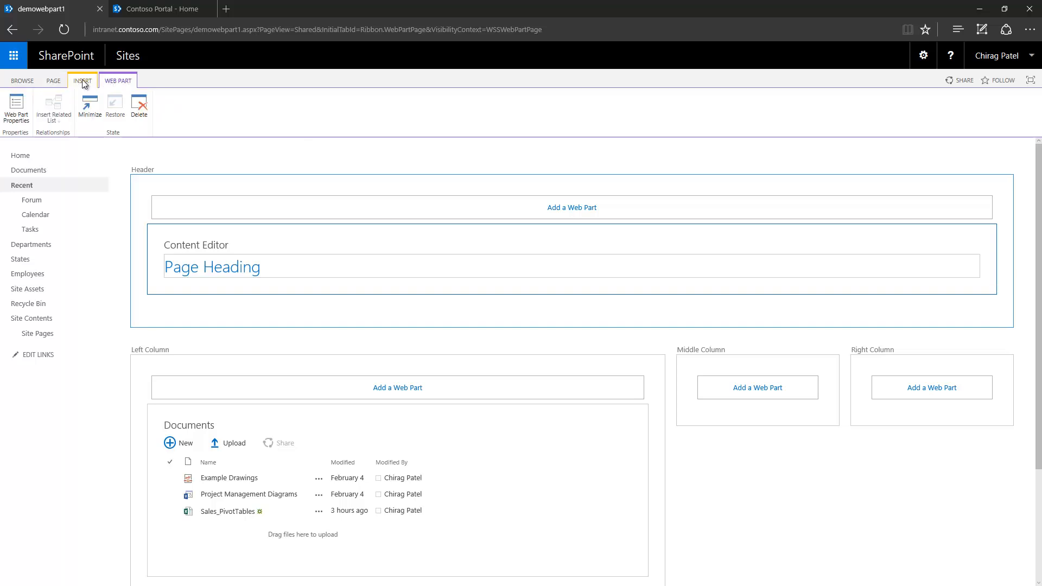
left_click(53, 81)
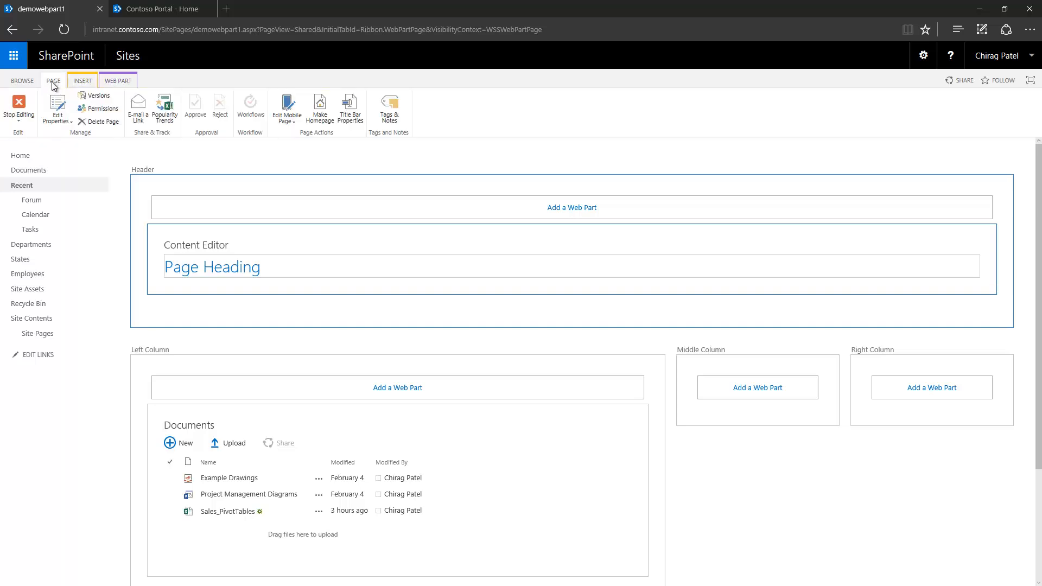
left_click(15, 108)
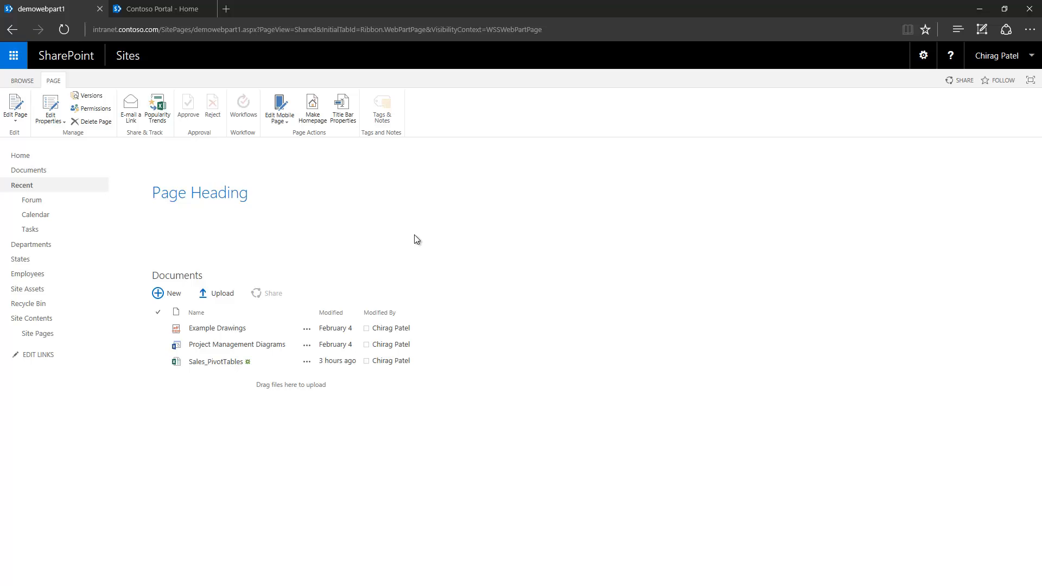
- Open demowebpart1 from the Site Pages library and bring up its page properties form
left_click(58, 332)
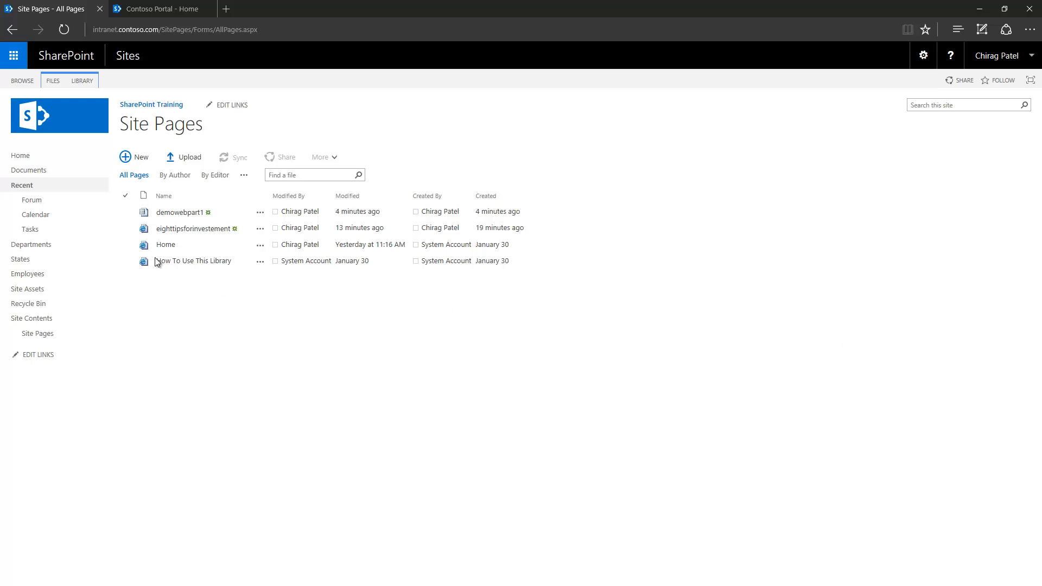
left_click(181, 212)
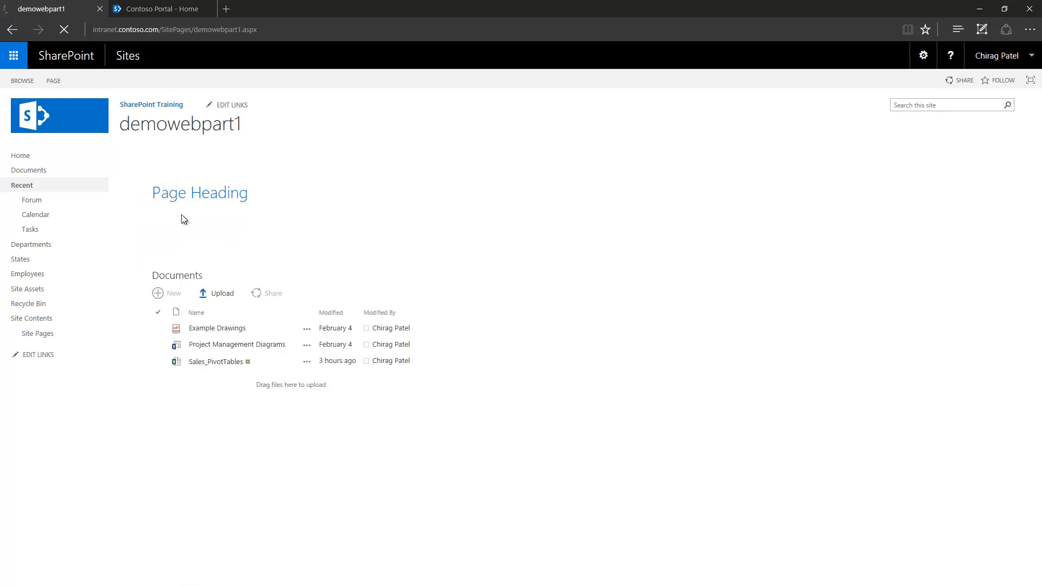
left_click(53, 83)
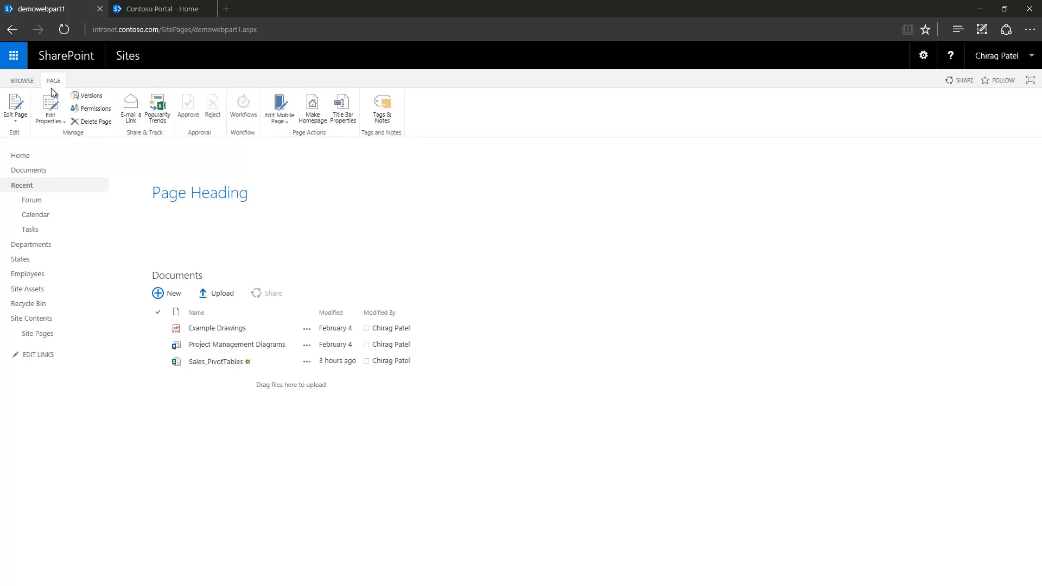
left_click(50, 106)
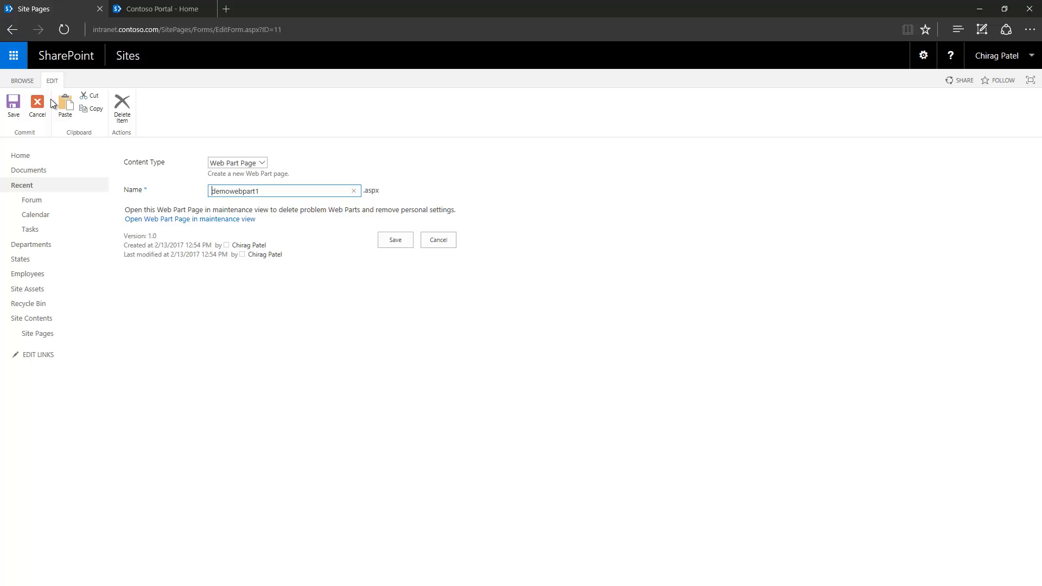
- Try renaming the page to demowebpart and switching its content type to Wiki Page, and discard the property edits
left_click(298, 193)
key("BackSpace")
left_click_drag(125, 162, 160, 164)
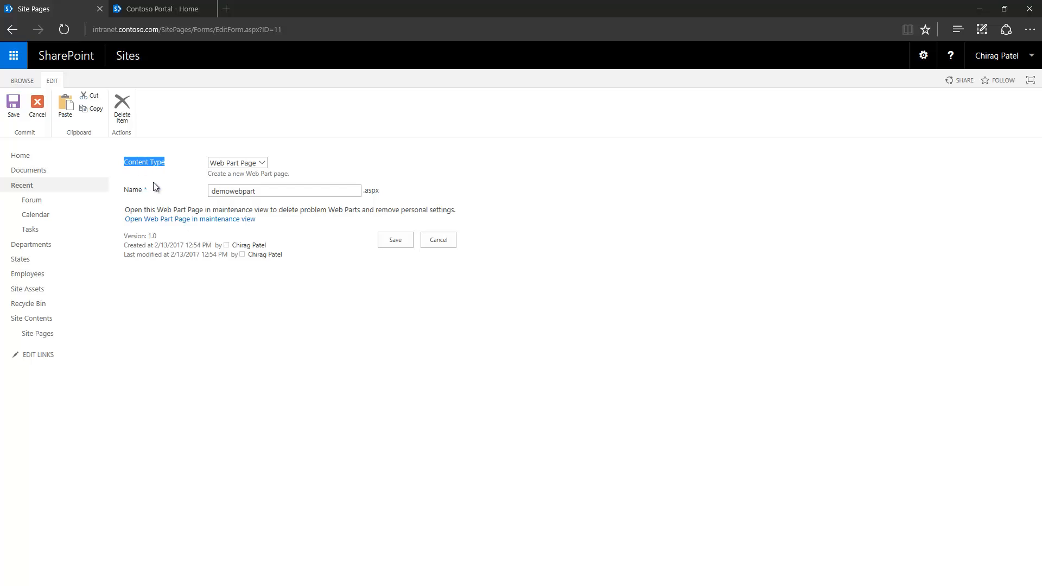
left_click(265, 162)
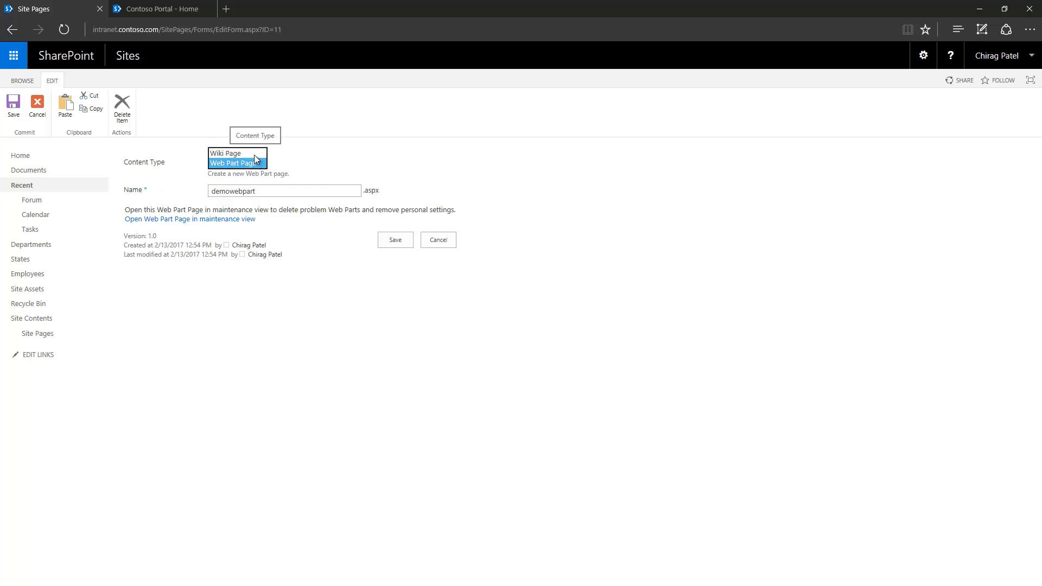
left_click(254, 154)
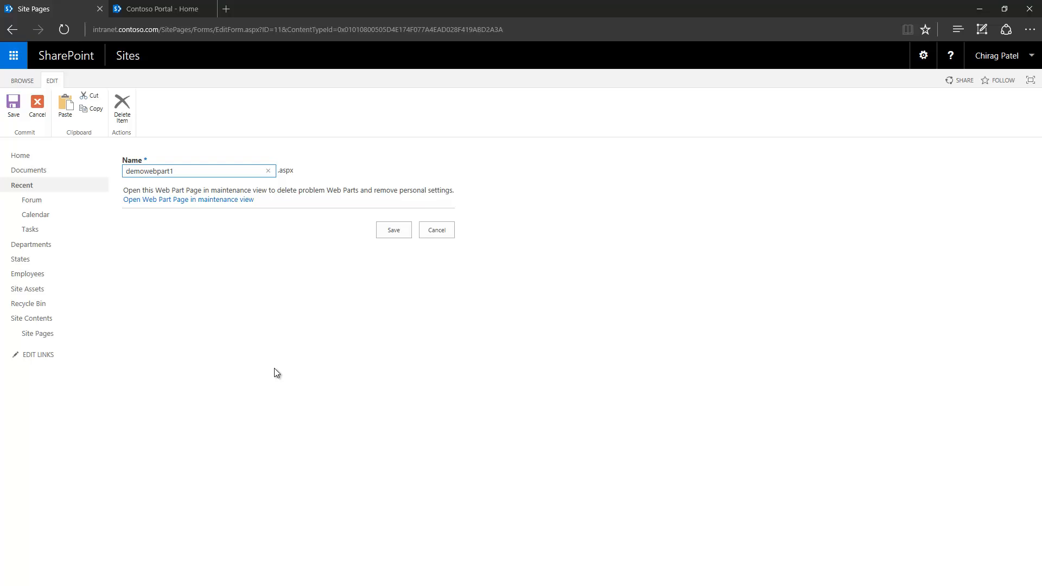
left_click(443, 235)
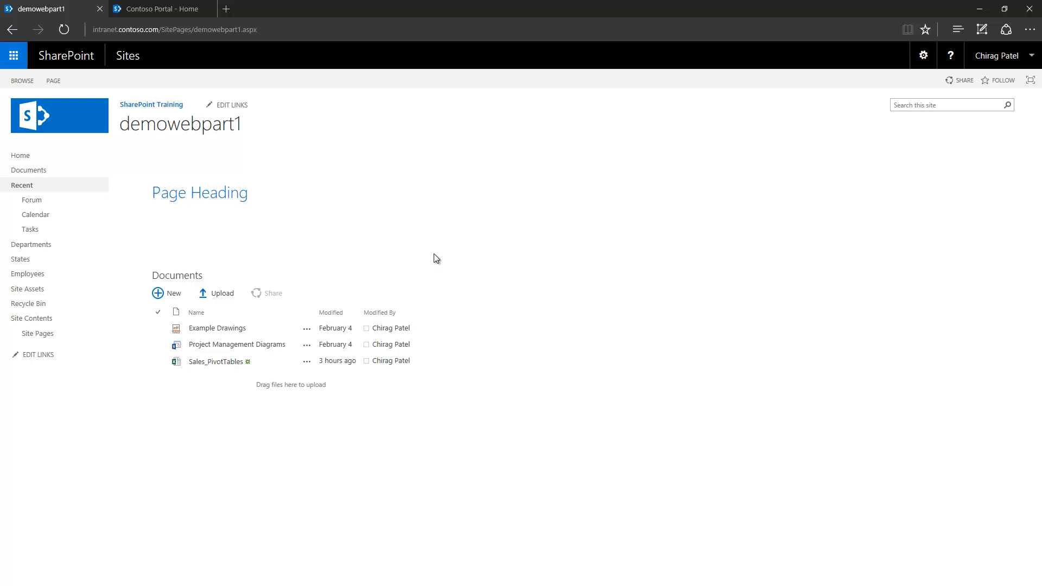
- Start a new Web Part Page from the Site Pages library and name it demowebpart1
left_click(70, 335)
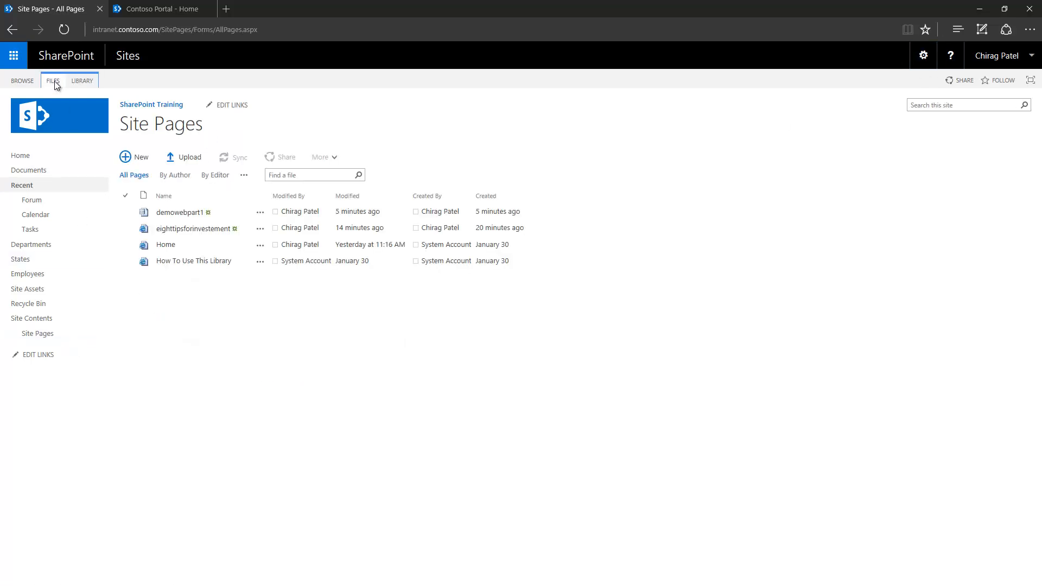
left_click(54, 82)
left_click(19, 109)
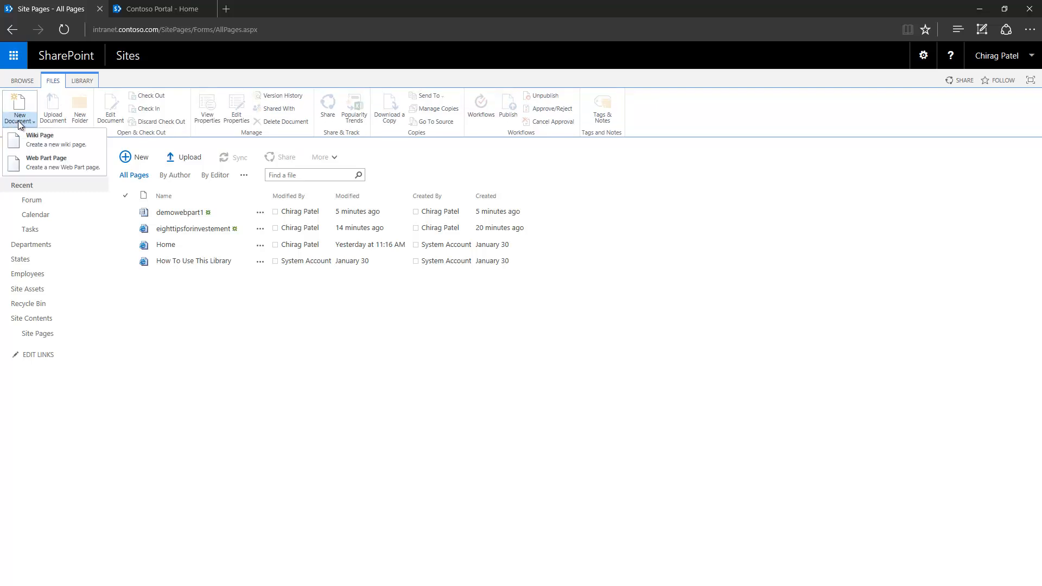
left_click(77, 170)
left_click(487, 180)
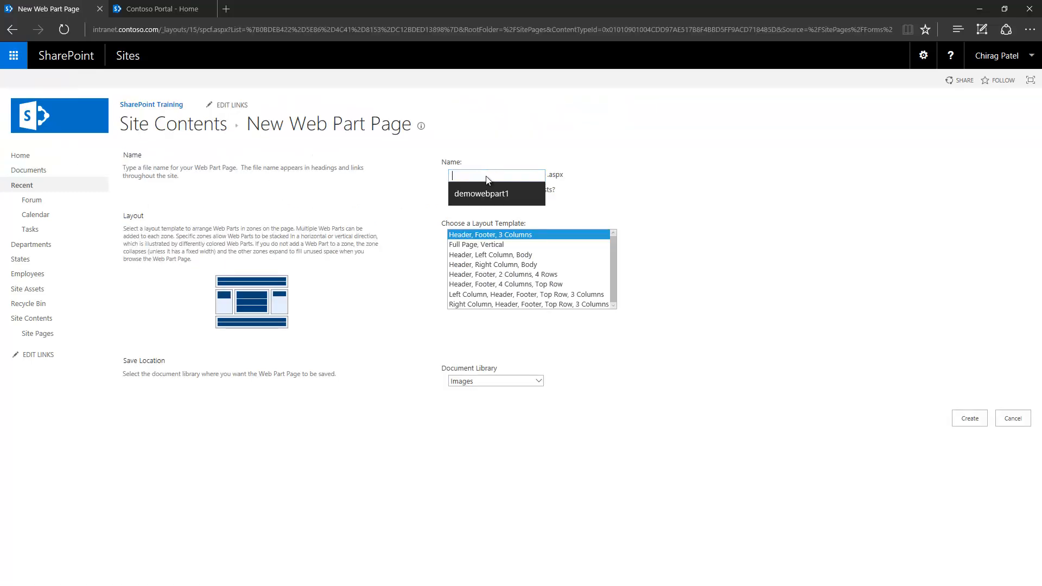
key("Down")
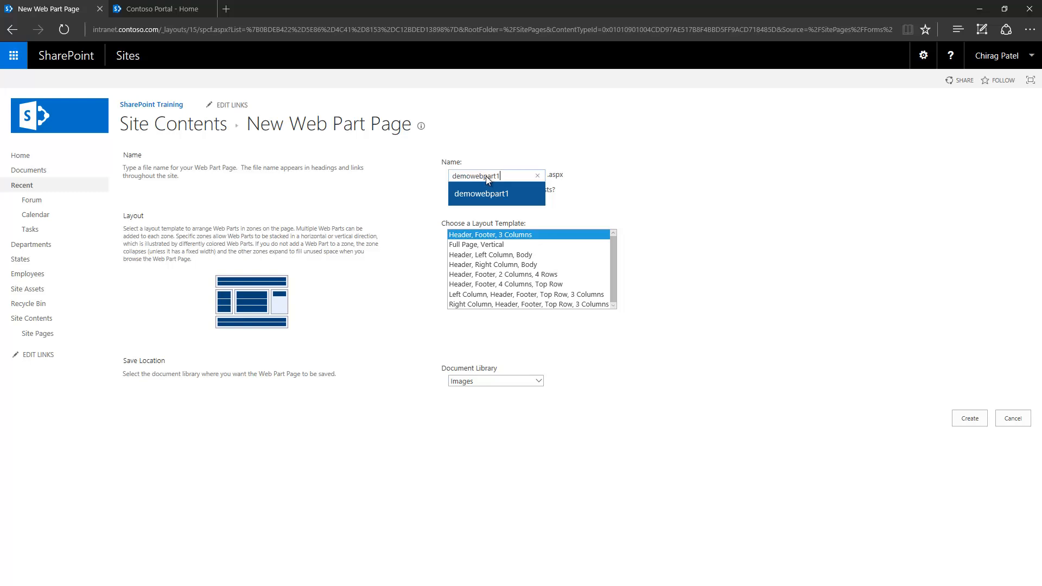
key("BackSpace")
type("2")
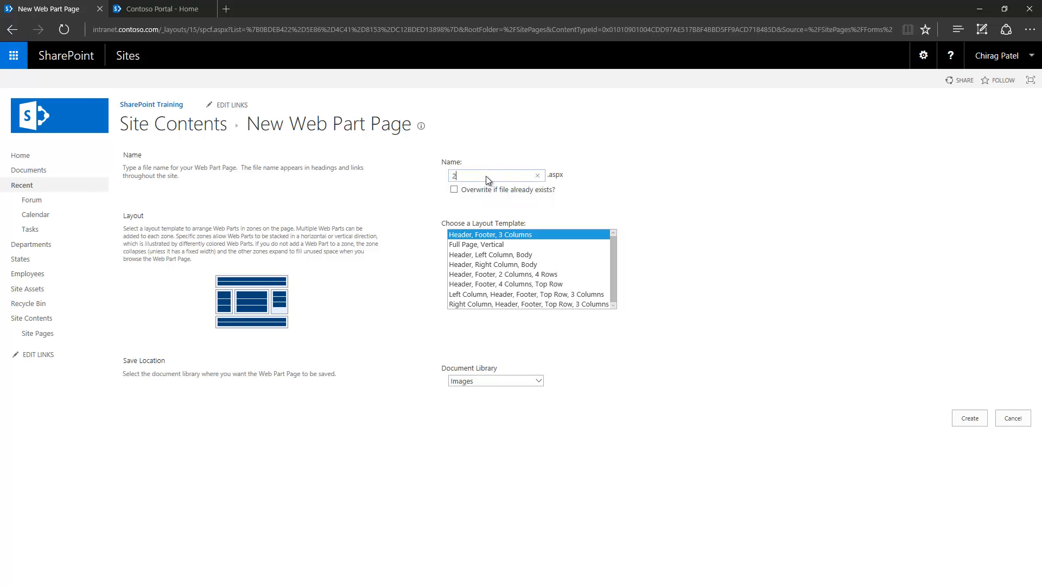
key("BackSpace")
key("Down")
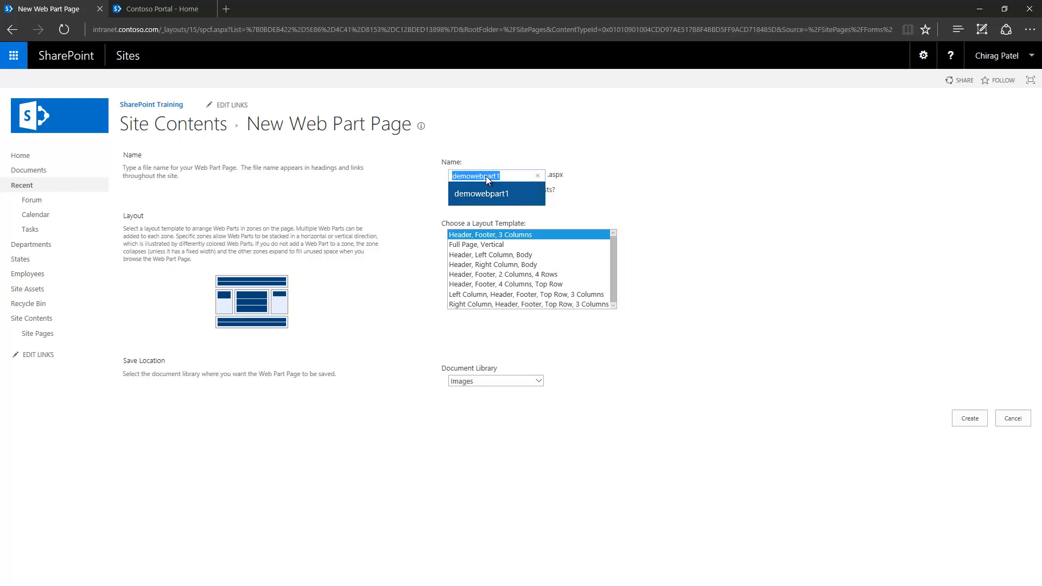
key("Return")
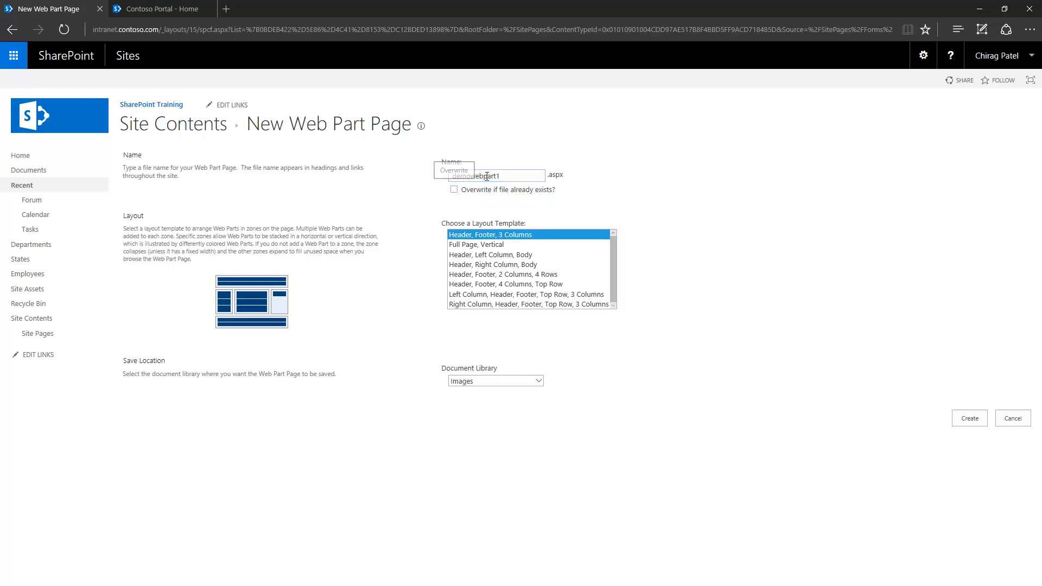
- Create the page with the "Header, Footer, 4 Columns, Top Row" layout, saved in the Documents library
left_click(543, 285)
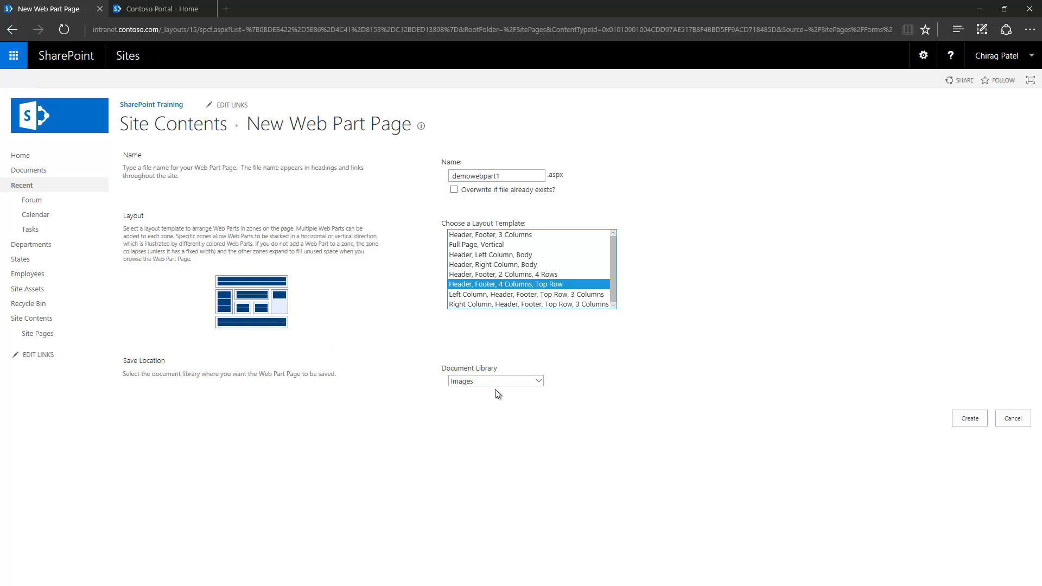
left_click(509, 381)
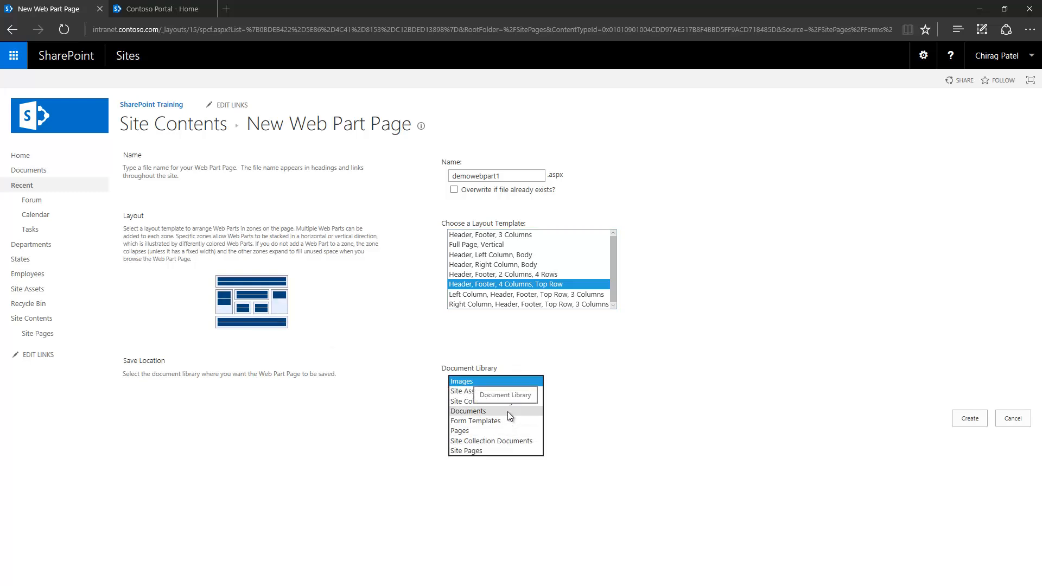
left_click(507, 412)
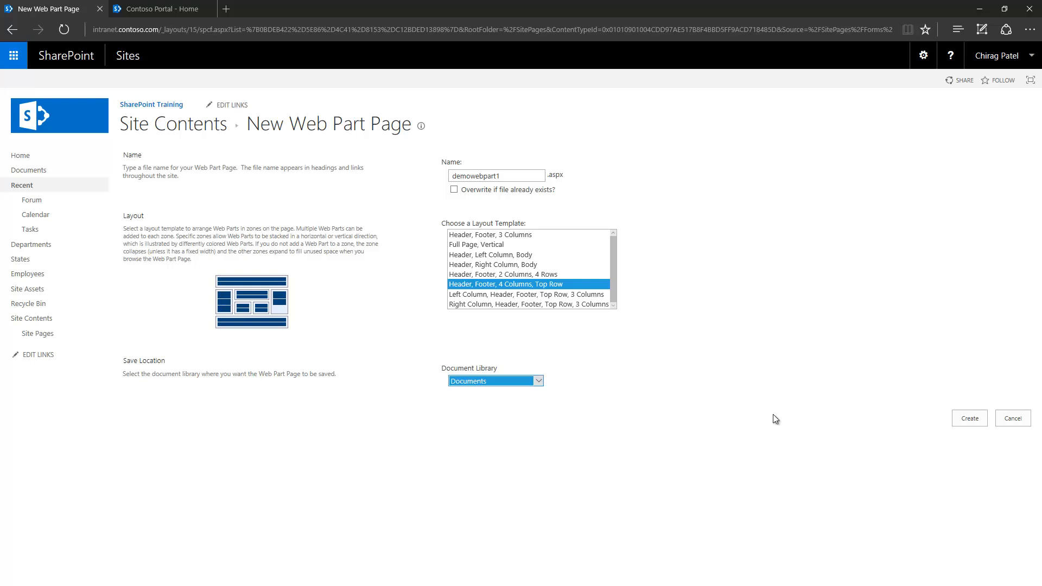
left_click(966, 420)
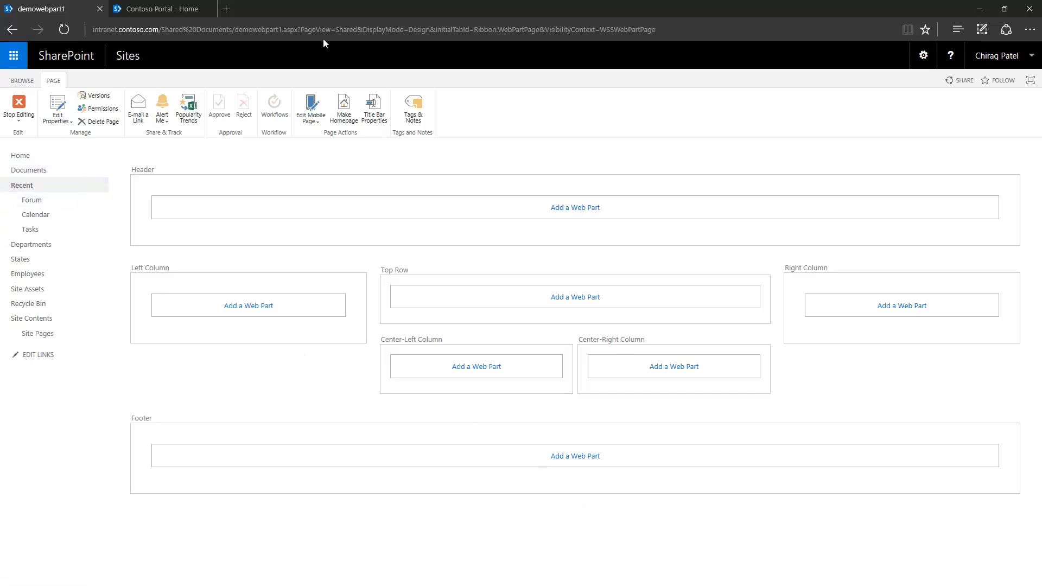
- Stop editing the new Web Part Page and open the site's Documents library
left_click(19, 106)
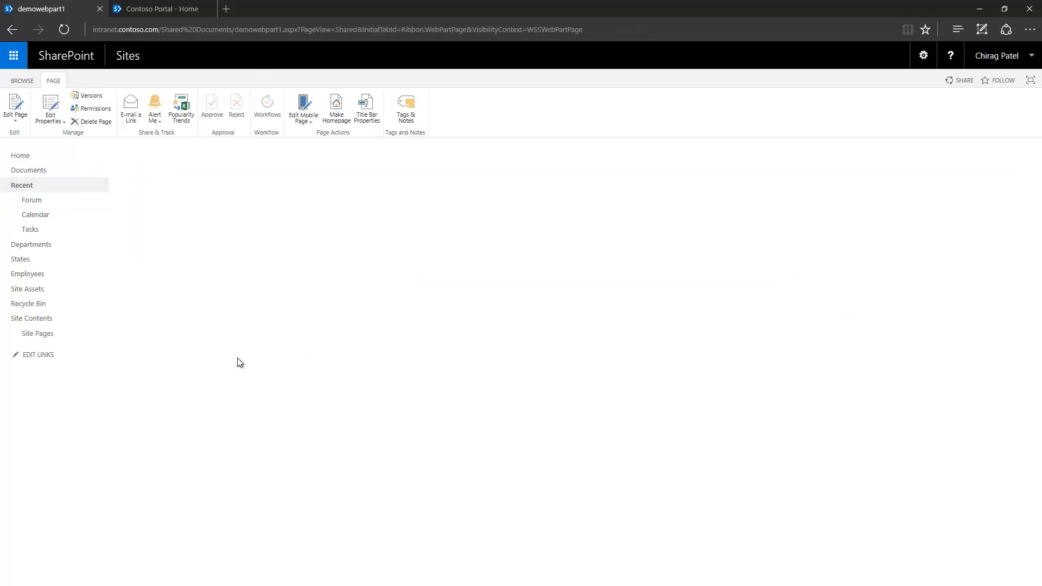
left_click(29, 170)
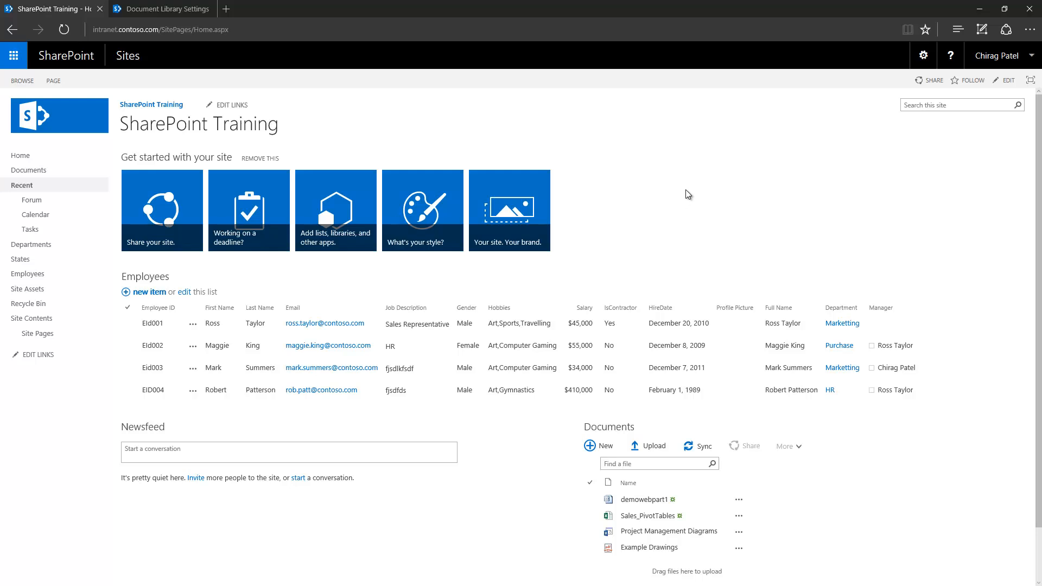
- Switch to the Site Pages settings of the Contoso Portal site and go to that site's home page
left_click(156, 9)
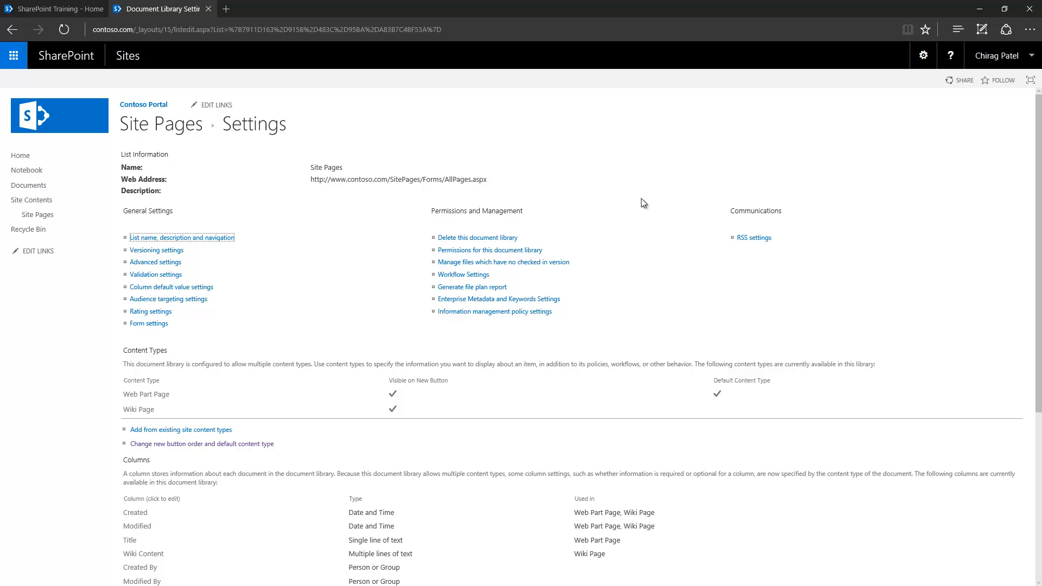
left_click(36, 157)
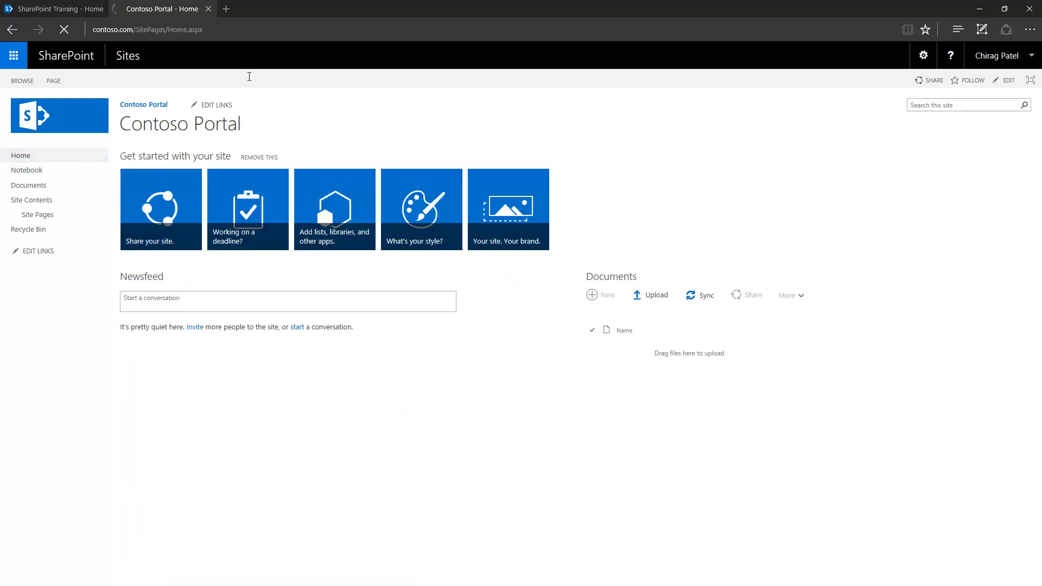
- Check the Contoso Portal site's web address and open its Site Pages library
left_click(128, 29)
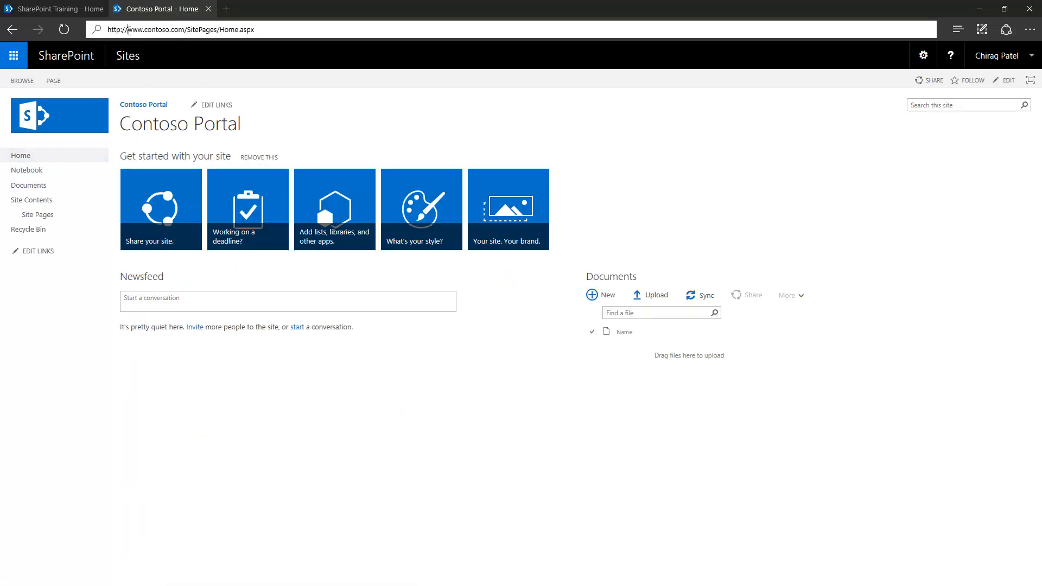
left_click(385, 140)
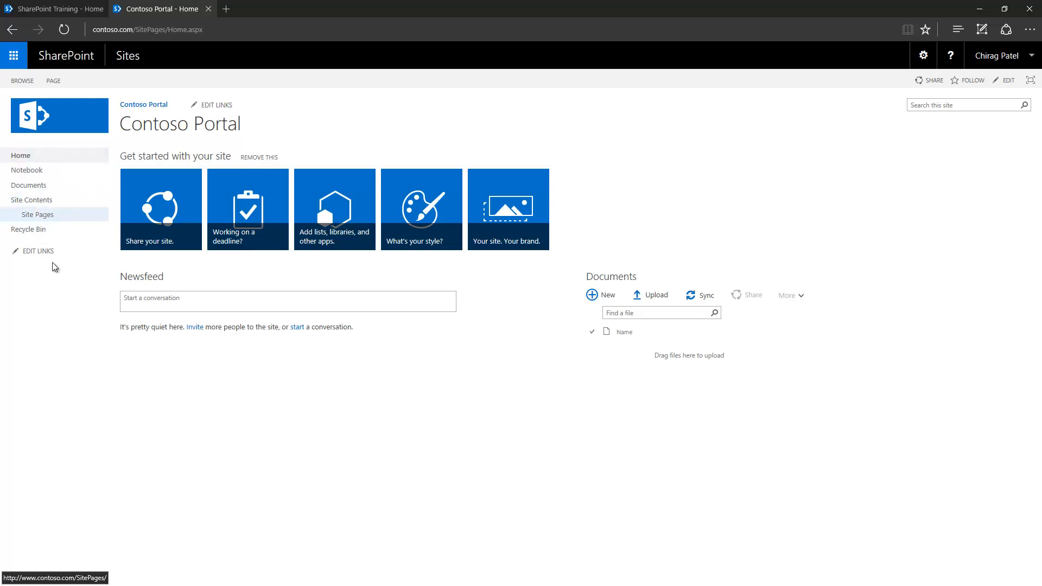
left_click(51, 218)
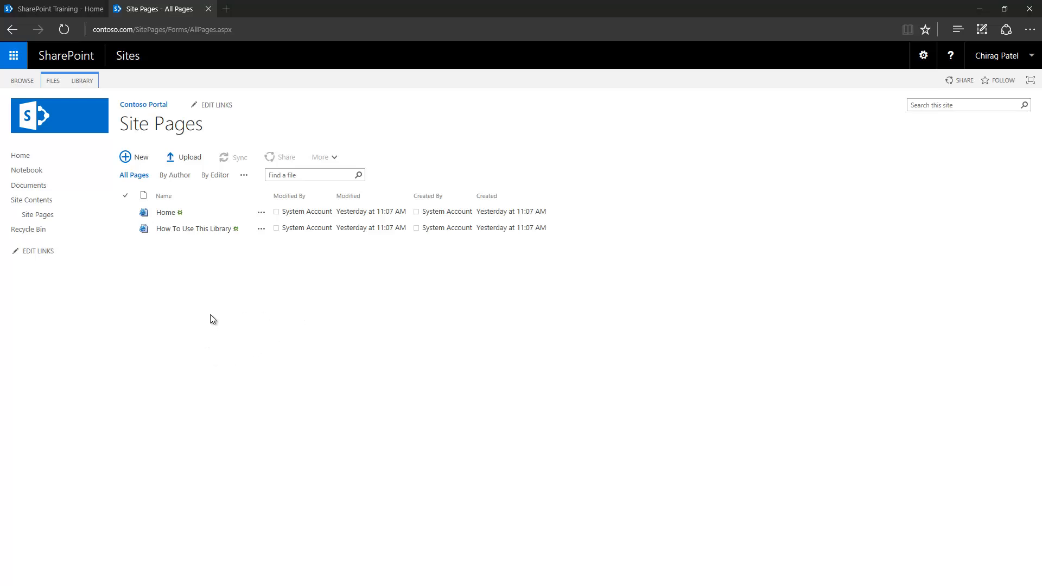
- Open the Contoso Portal's site collection features and locate the SharePoint Server Publishing Infrastructure feature
left_click(924, 58)
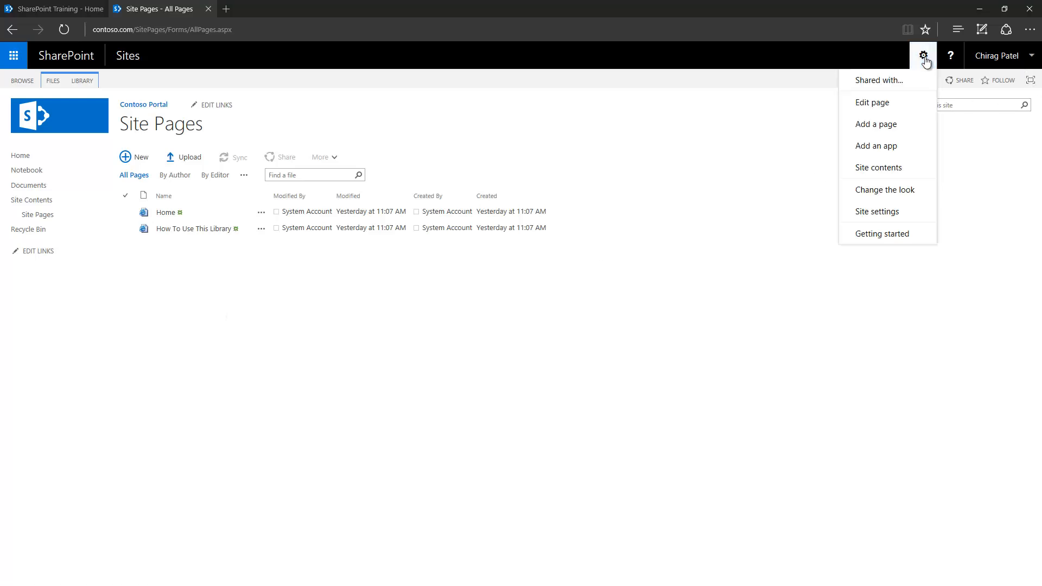
left_click(878, 213)
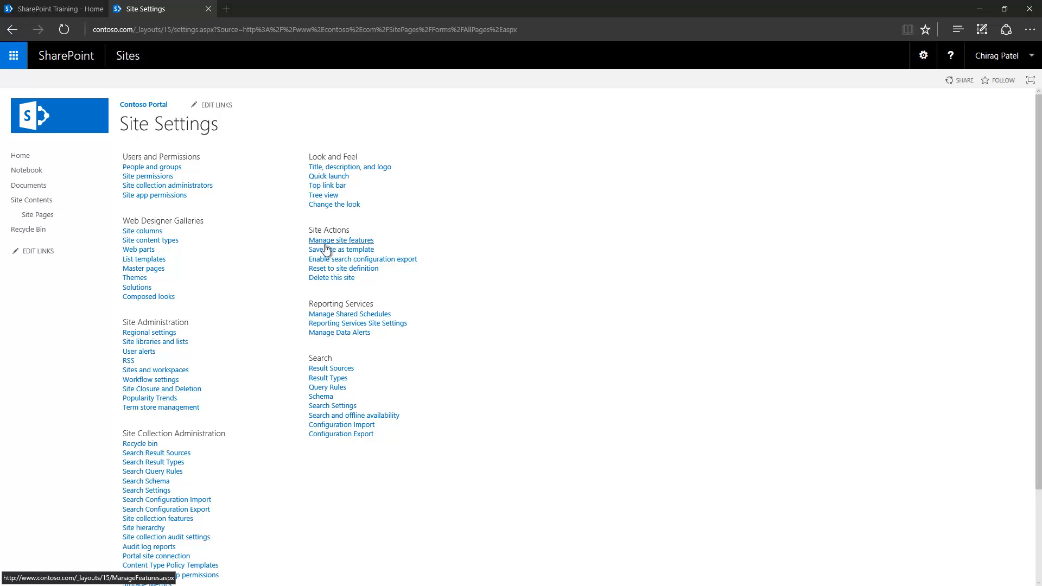
scroll(207, 358, "down", 2)
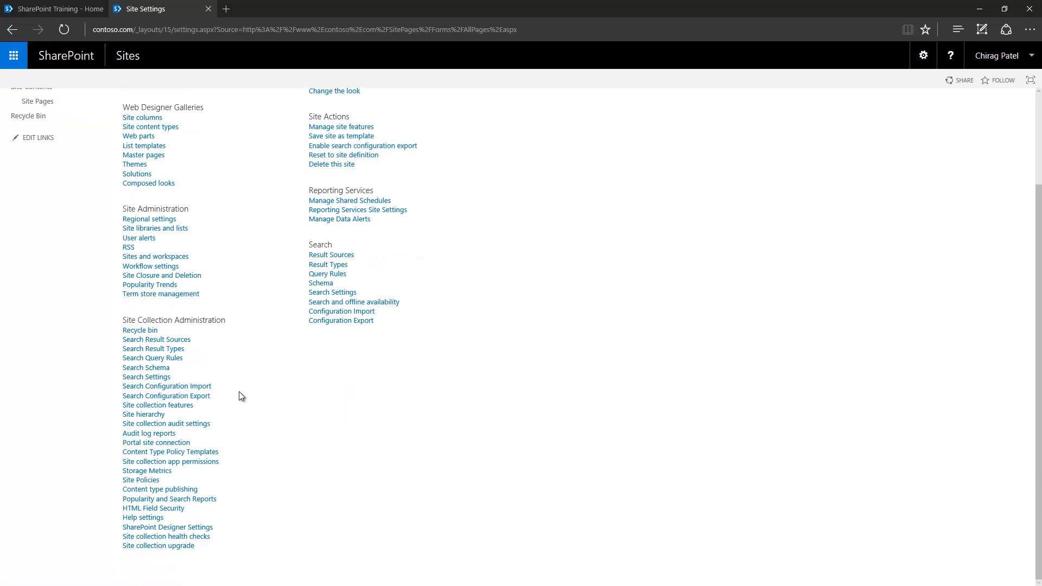
left_click(178, 407)
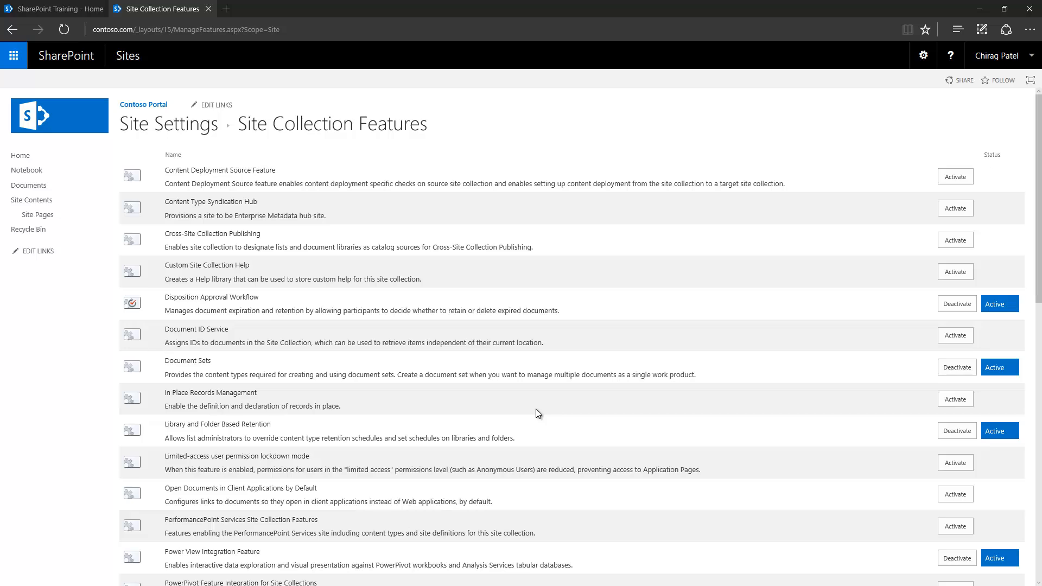
scroll(537, 414, "down", 5)
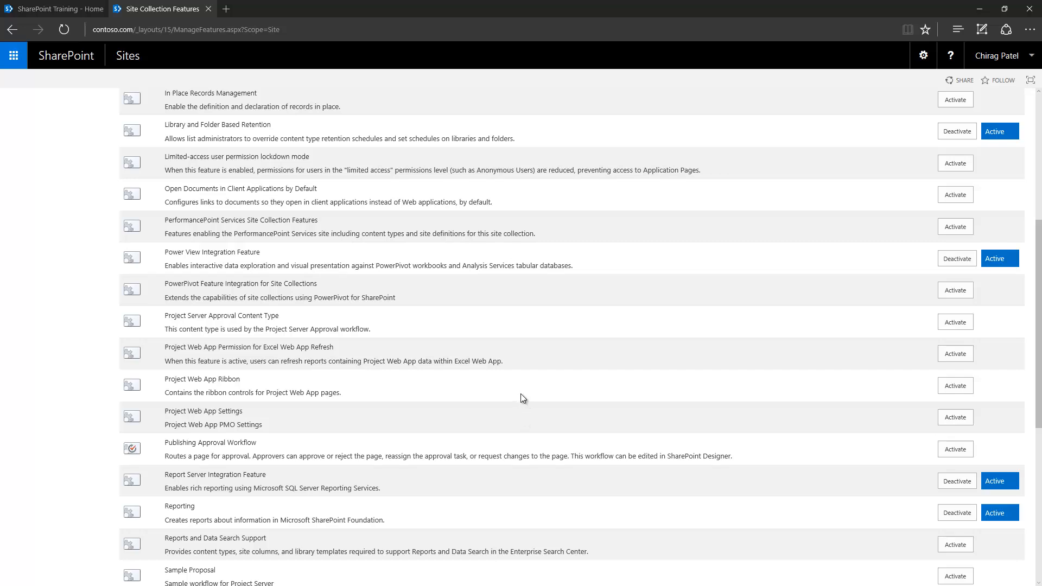
scroll(521, 393, "down", 6)
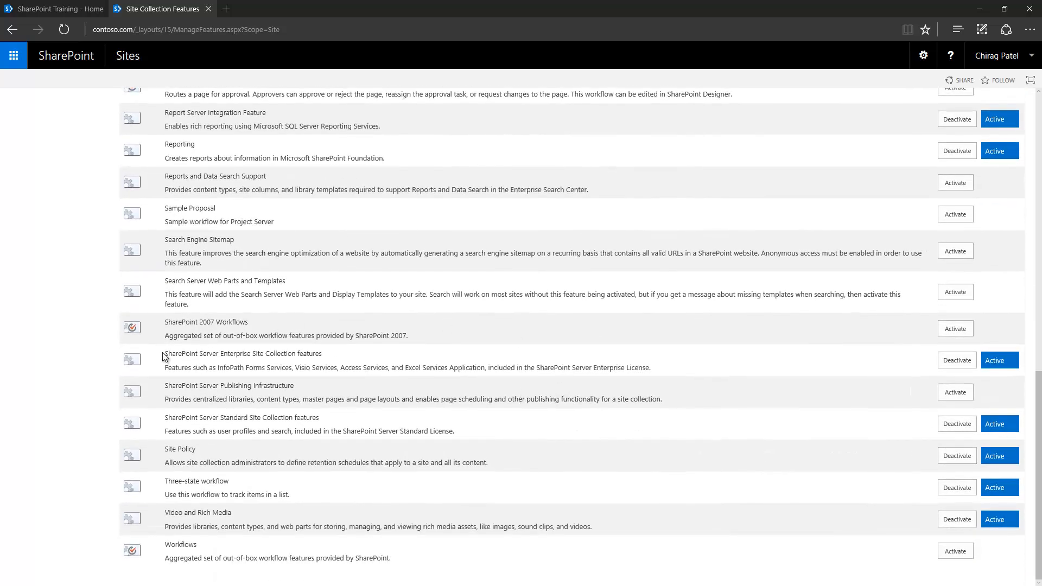
left_click_drag(168, 382, 286, 390)
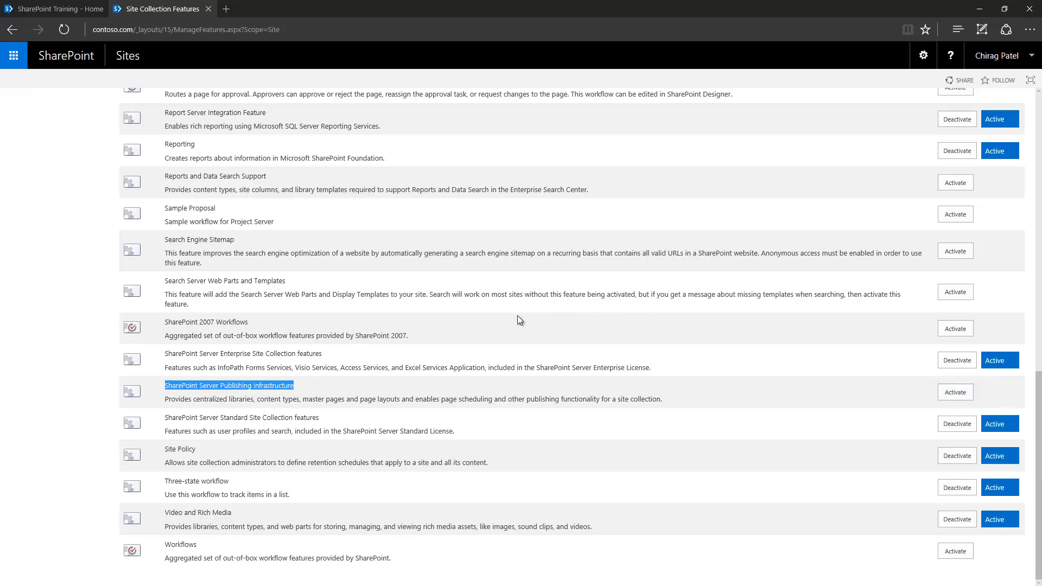
- Return to Site Settings, open the site features and locate the SharePoint Server Publishing feature
scroll(517, 315, "up", 15)
left_click(183, 130)
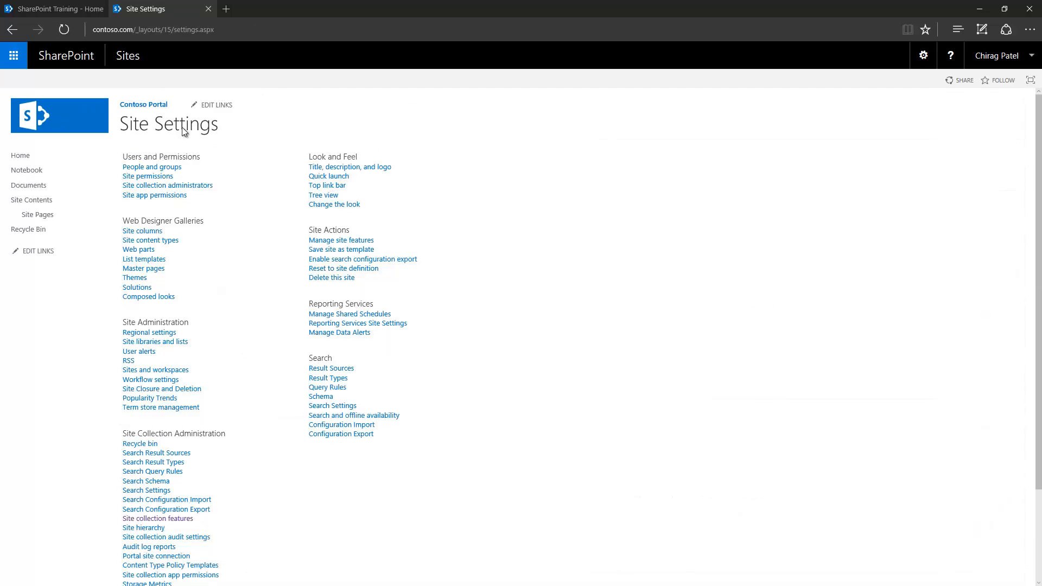
left_click(357, 242)
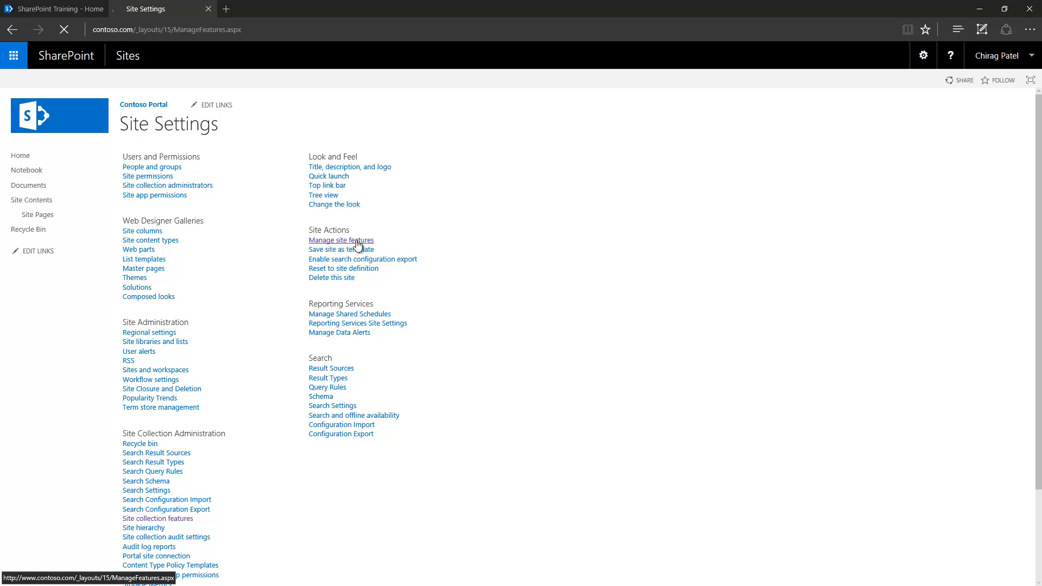
scroll(408, 261, "down", 15)
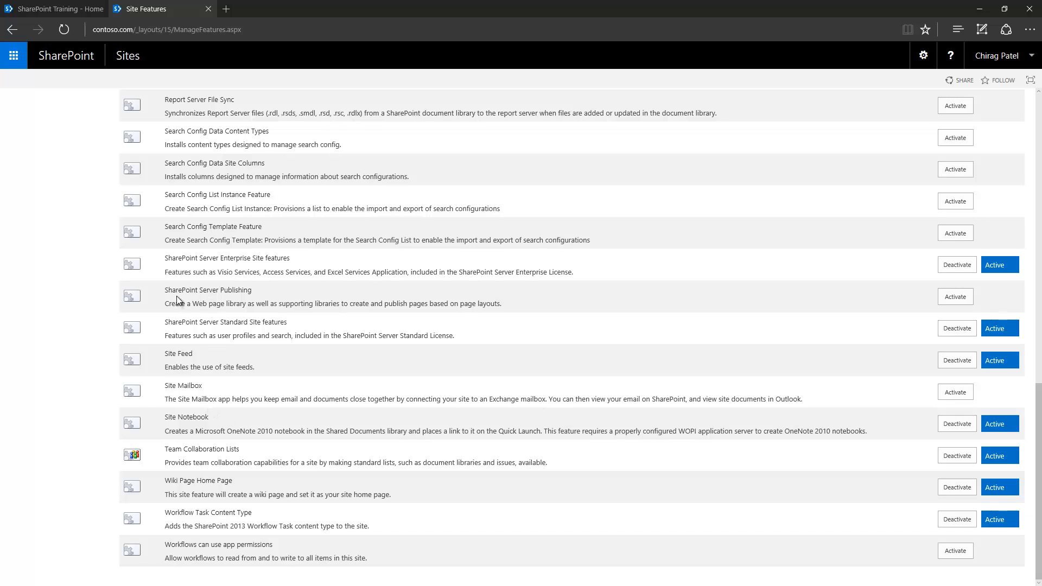
left_click_drag(167, 293, 251, 296)
scroll(460, 337, "up", 15)
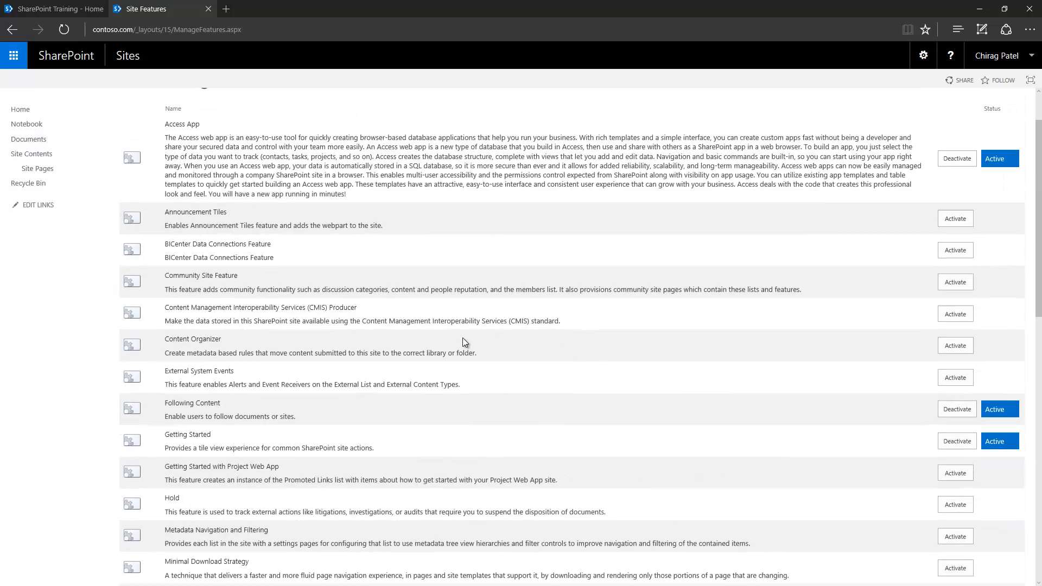
- Switch to the SharePoint Training site, check its web address and open its Site Contents
left_click(52, 8)
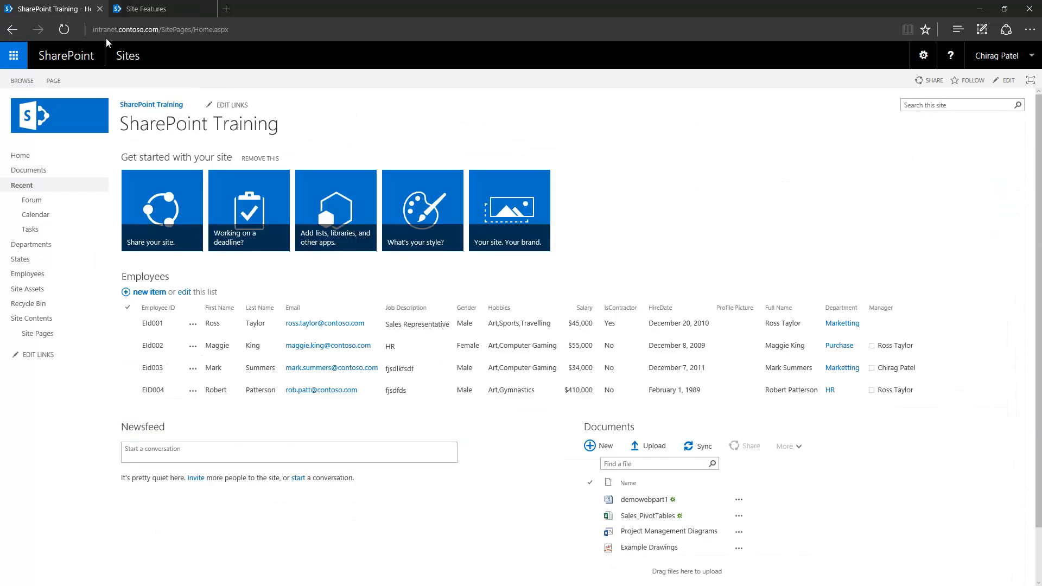
left_click(161, 33)
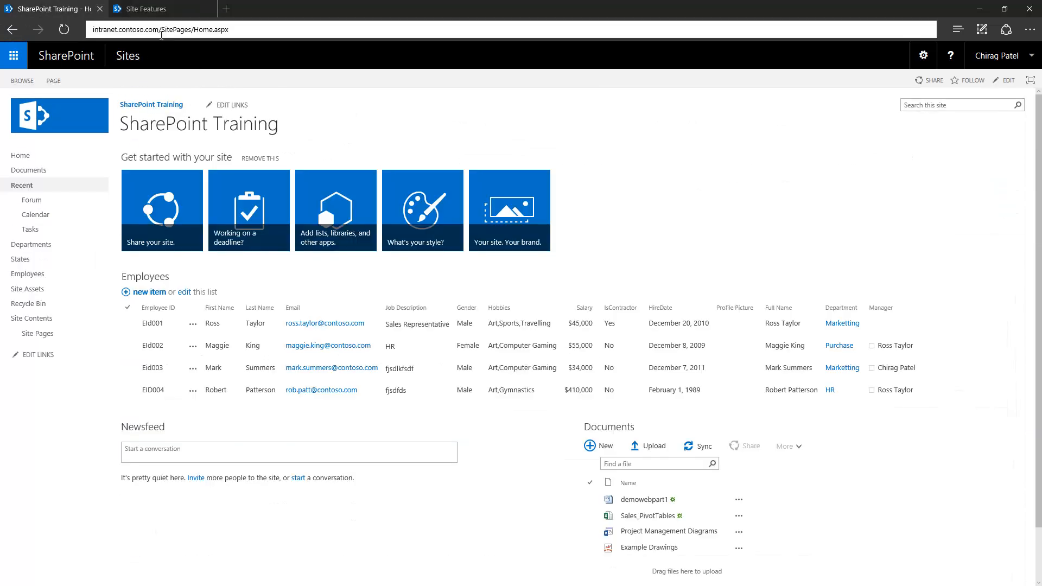
left_click(583, 142)
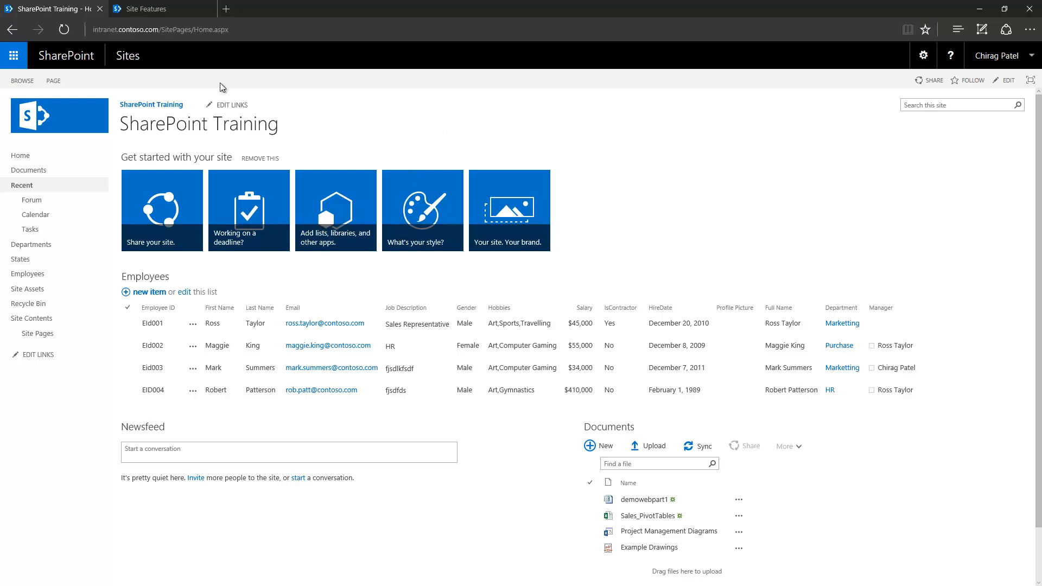
left_click(178, 37)
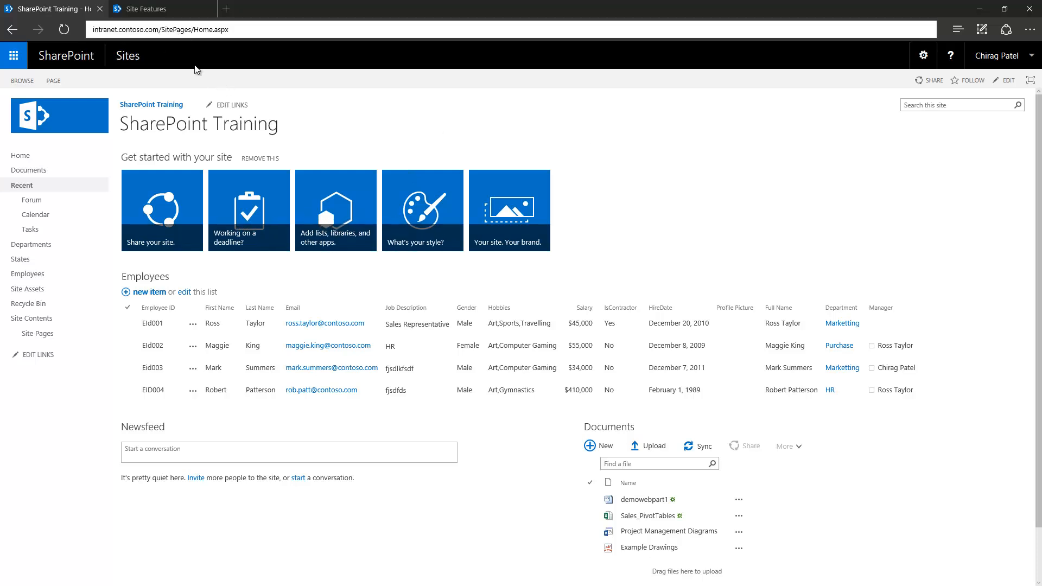
left_click(290, 138)
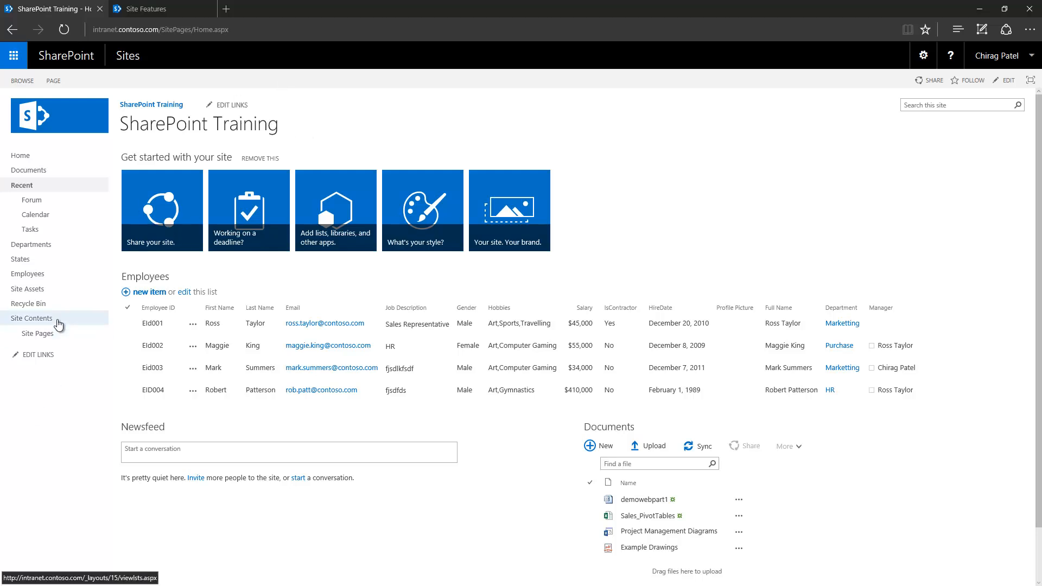
left_click(60, 320)
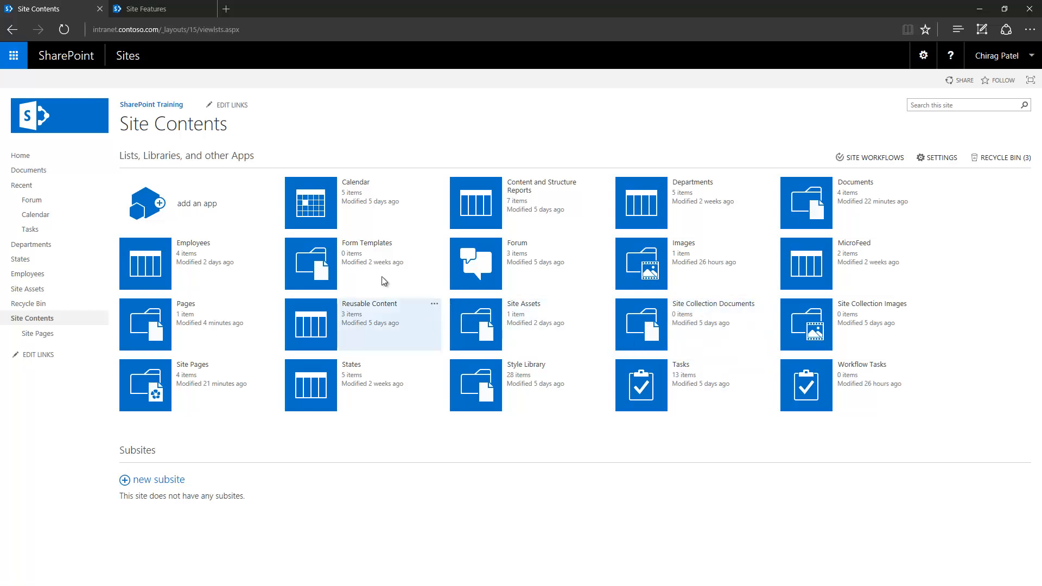
- View the Contoso Portal's Site Contents for comparison and return to the SharePoint Training site's Site Contents
left_click(149, 9)
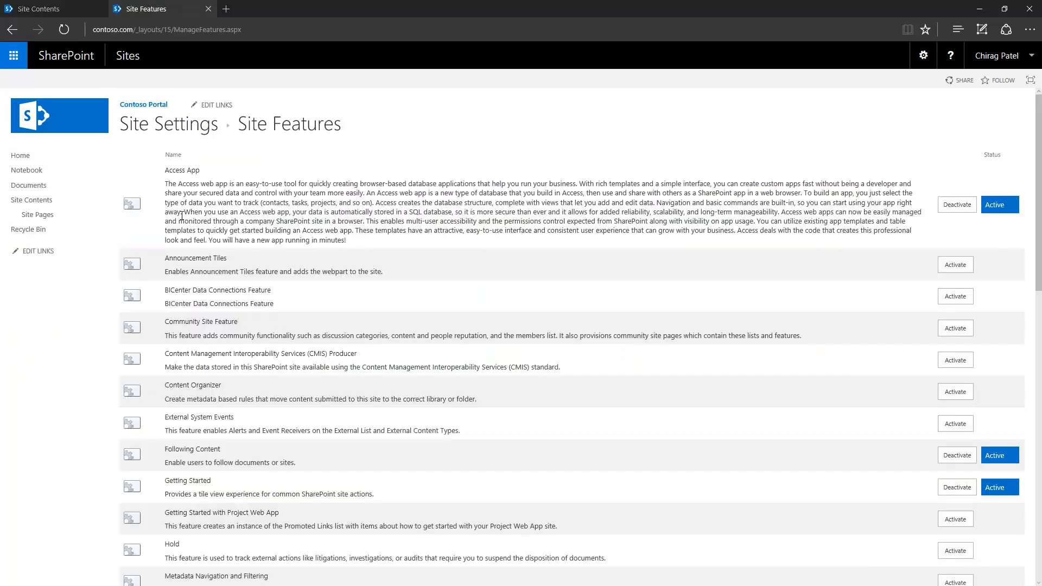
left_click(54, 201)
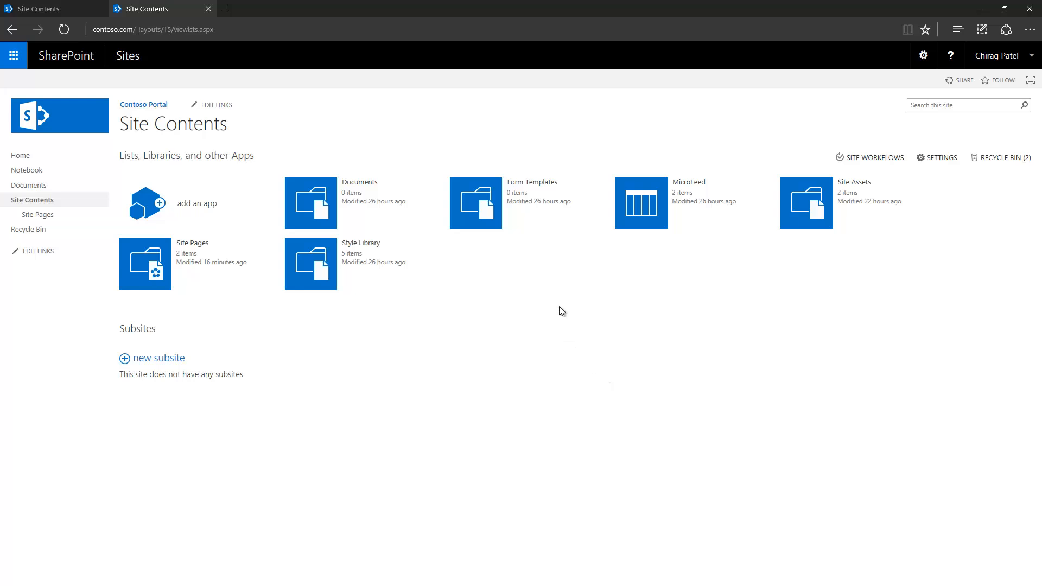
left_click(48, 12)
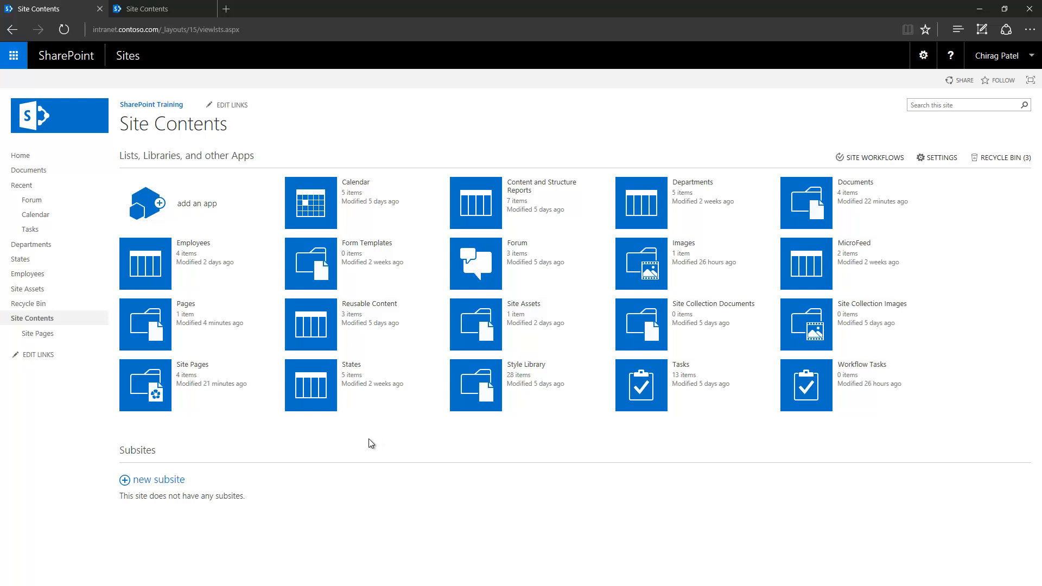
- Add a link to the Pages library under Site Contents in the site navigation and save the links
left_click(35, 354)
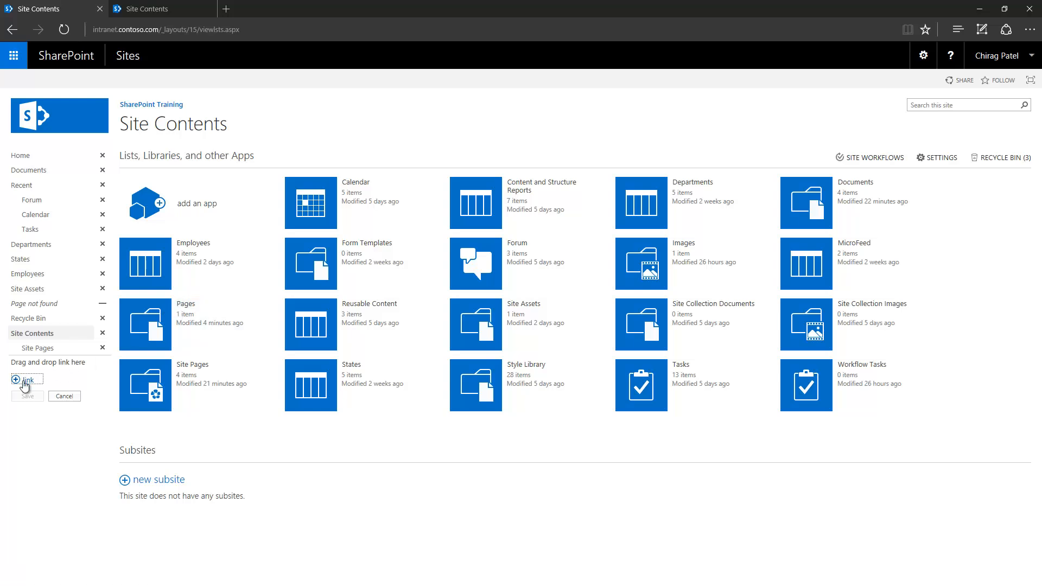
left_click(78, 398)
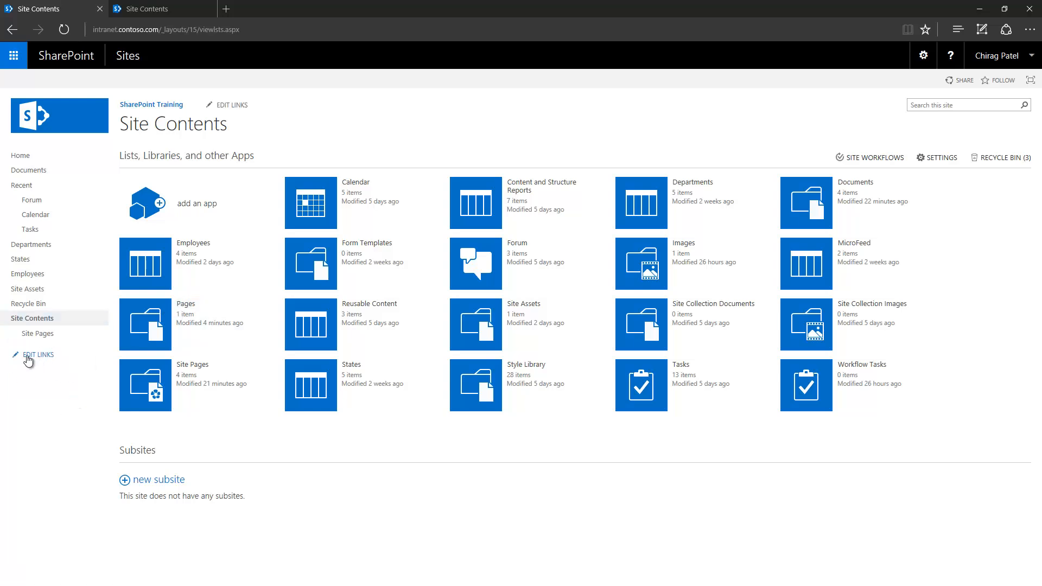
left_click(28, 357)
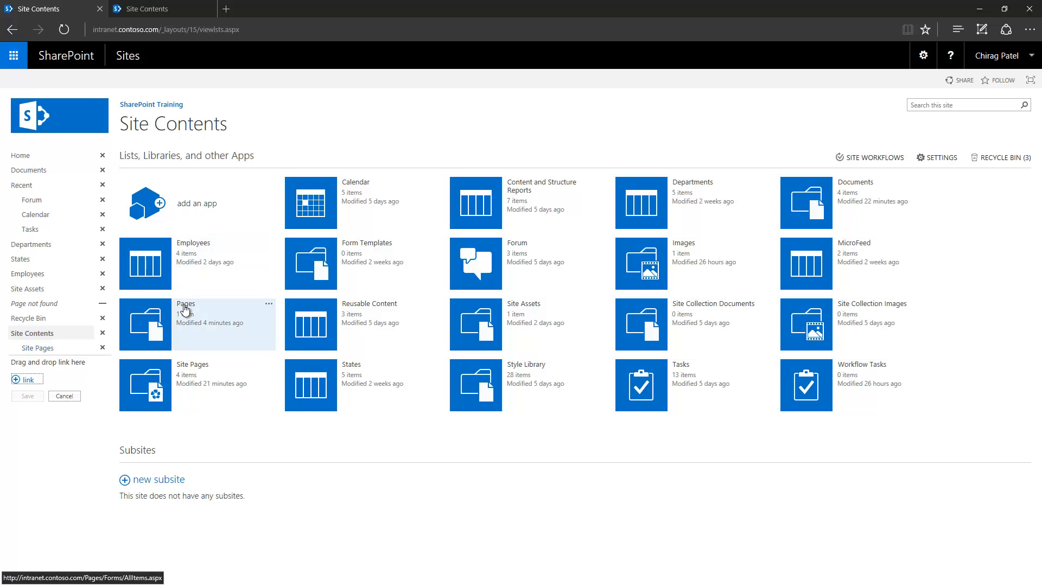
left_click_drag(184, 310, 30, 359)
left_click(28, 411)
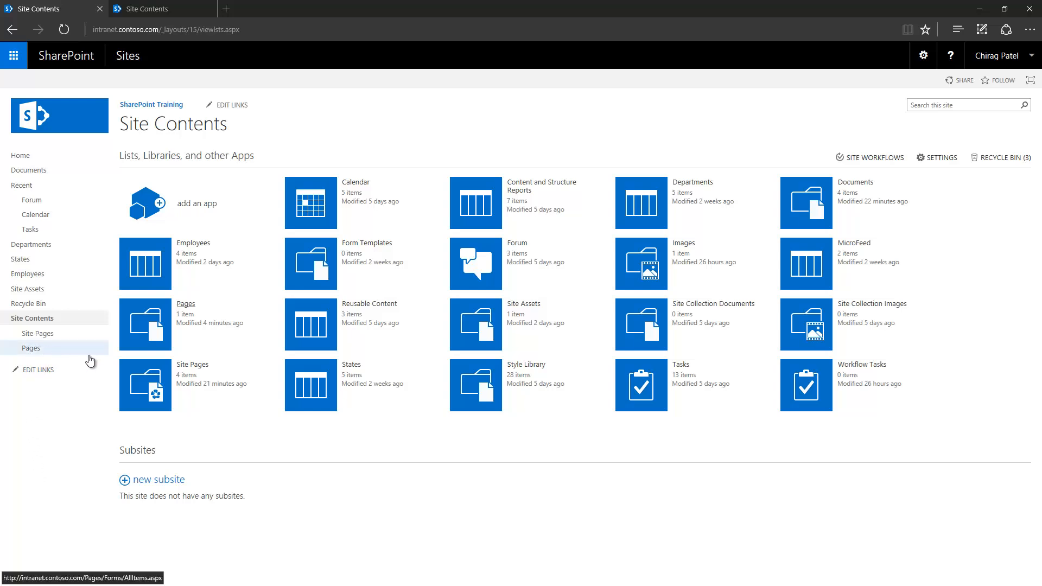
- Open the Pages library and view the page types offered for a new document
left_click(68, 354)
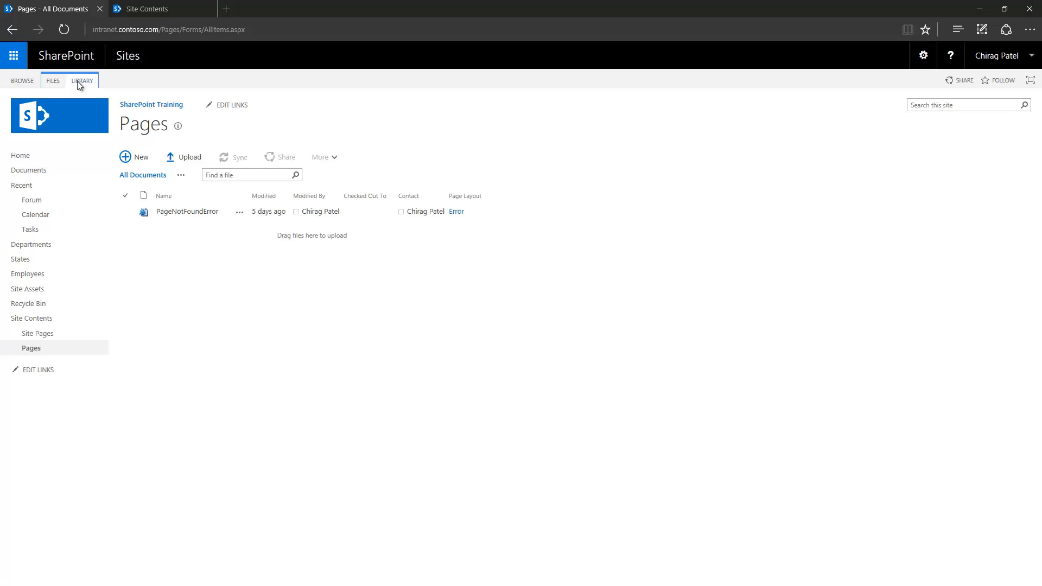
left_click(53, 80)
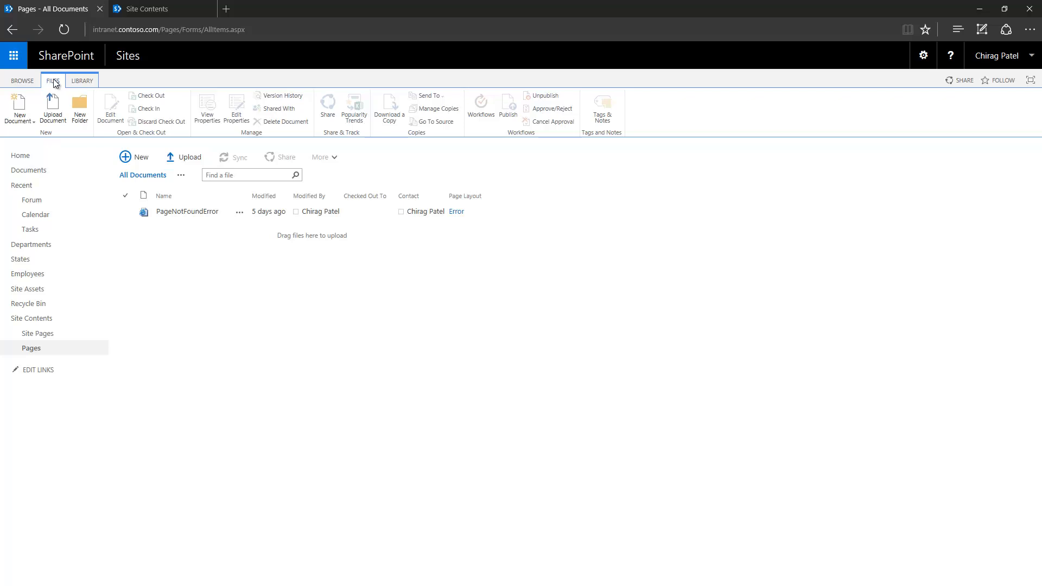
left_click(20, 121)
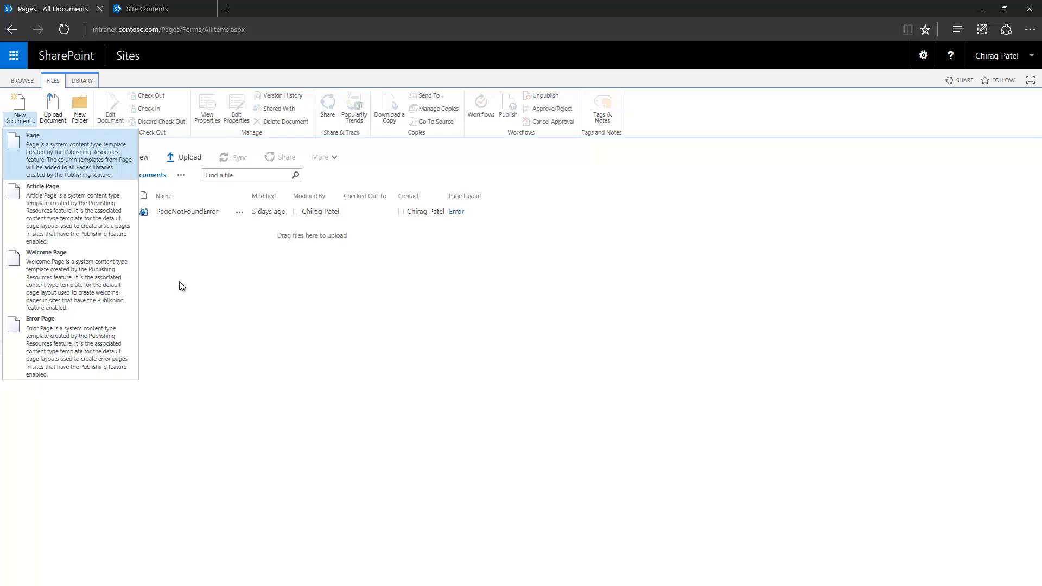
left_click(213, 303)
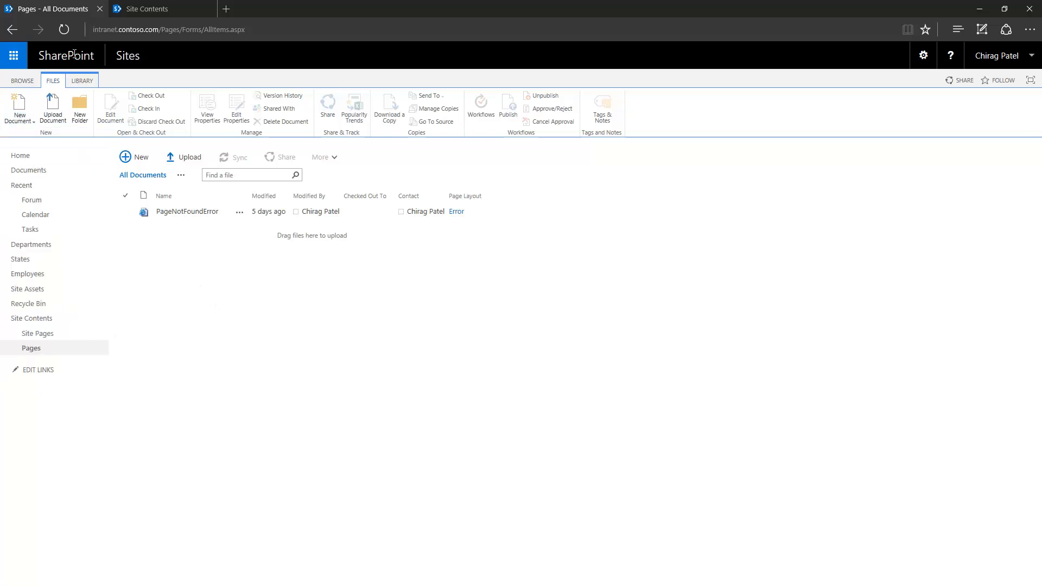
- Review the content types in the Pages library settings and open the new button order and default content type settings
left_click(83, 81)
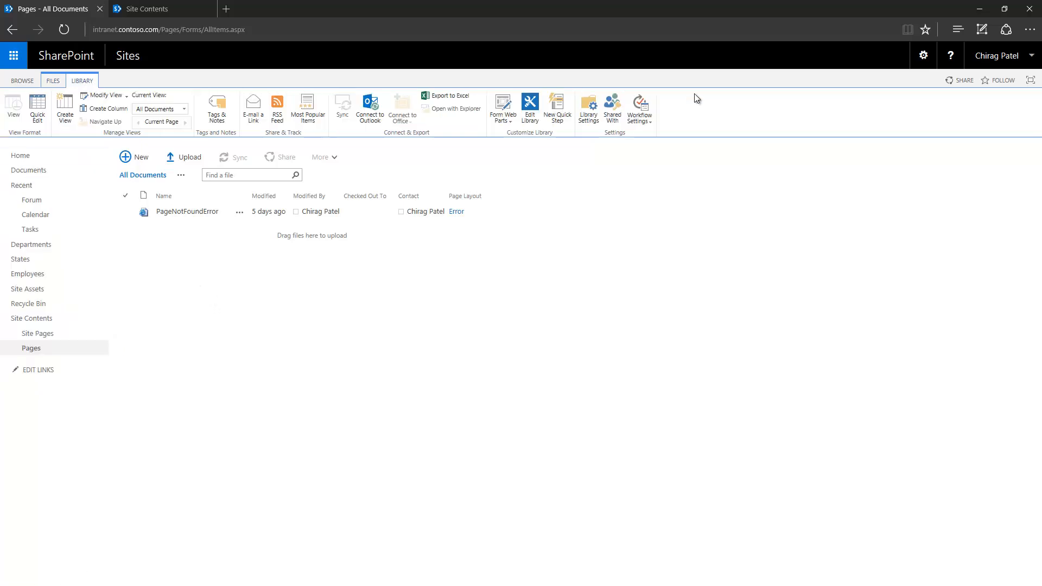
left_click(589, 108)
scroll(435, 355, "down", 3)
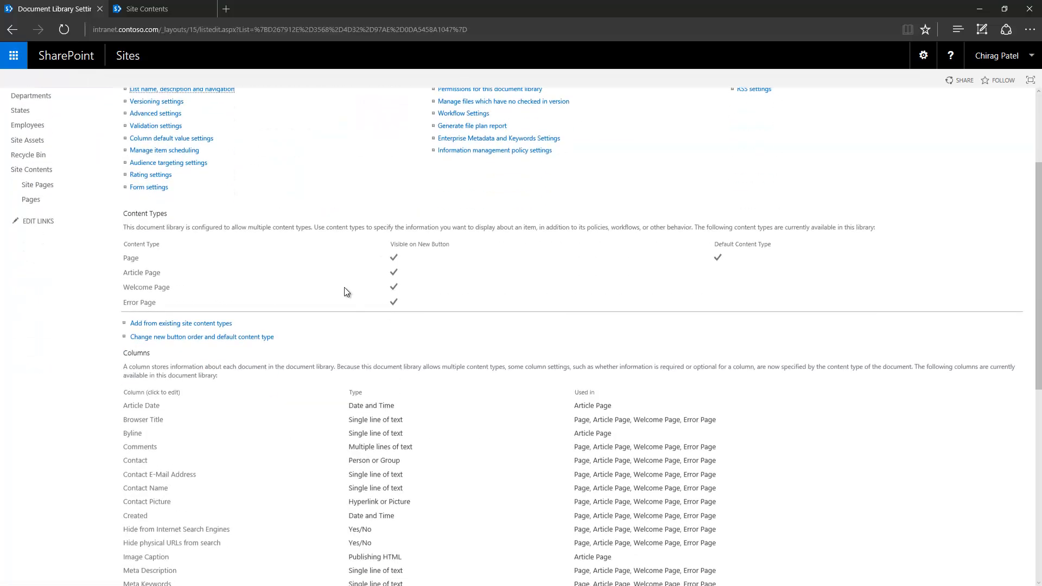
left_click_drag(119, 212, 176, 213)
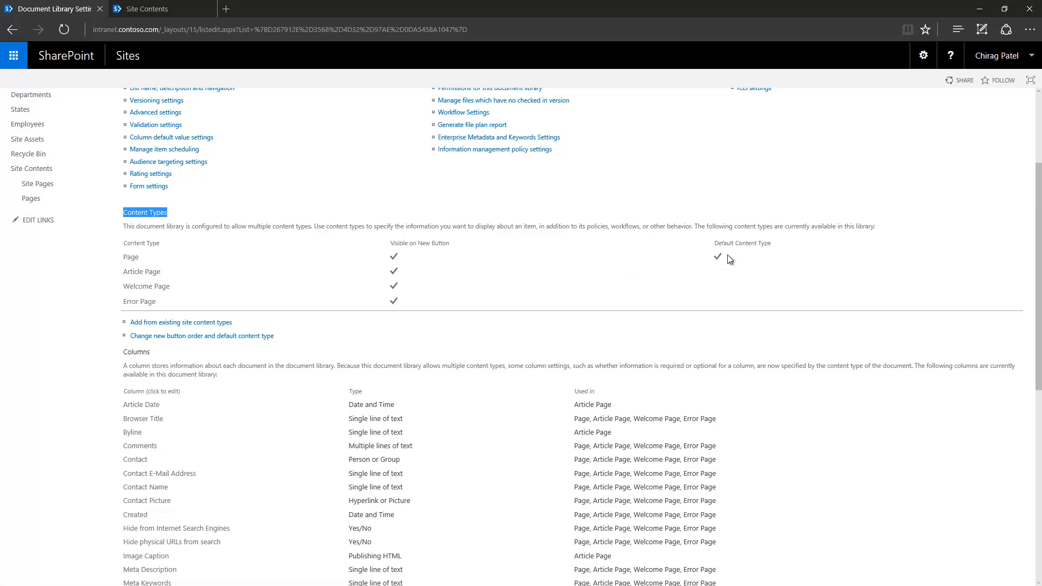
left_click(240, 337)
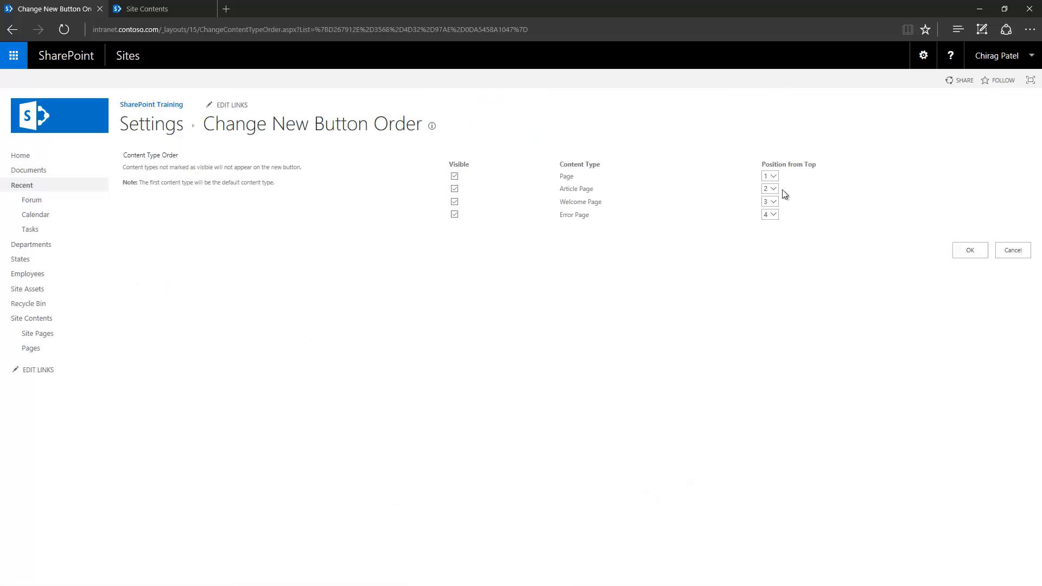
- Look over the content type positions, leave the button order settings without saving and return to the Pages library
left_click(774, 189)
left_click(767, 199)
left_click(1011, 255)
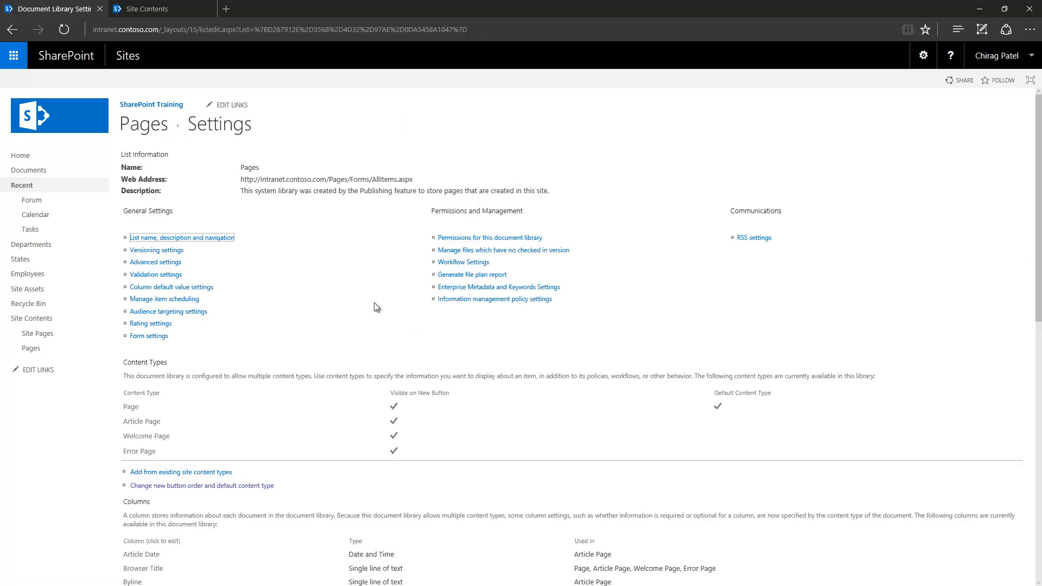
left_click(328, 310)
left_click(144, 132)
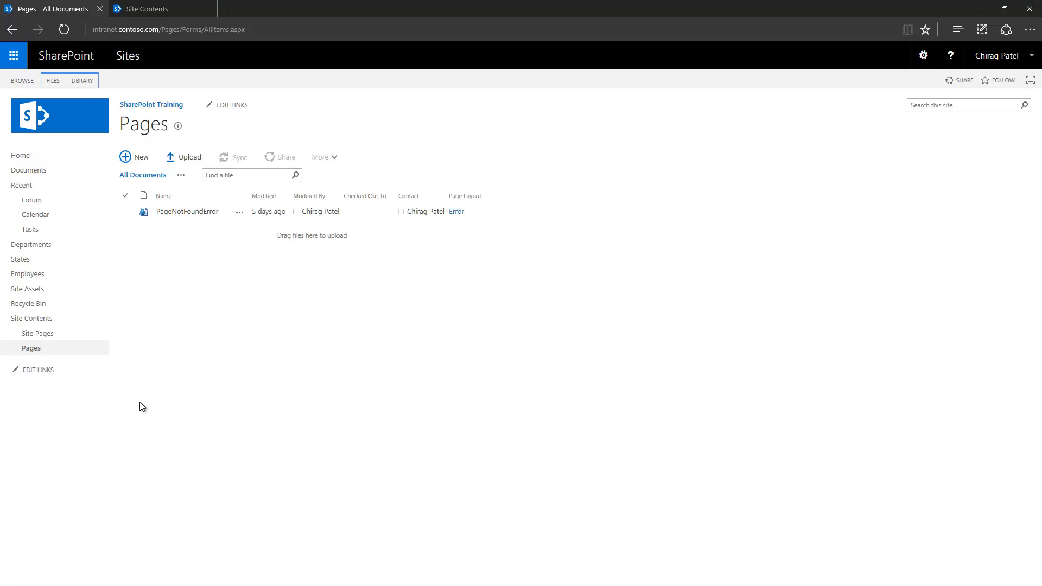
left_click(48, 79)
left_click(16, 120)
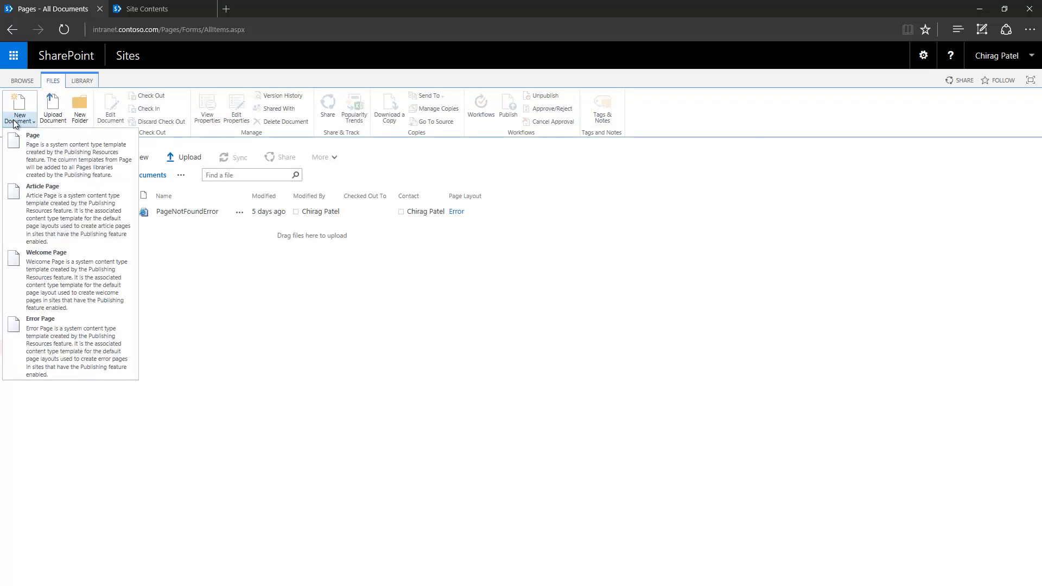
left_click(98, 161)
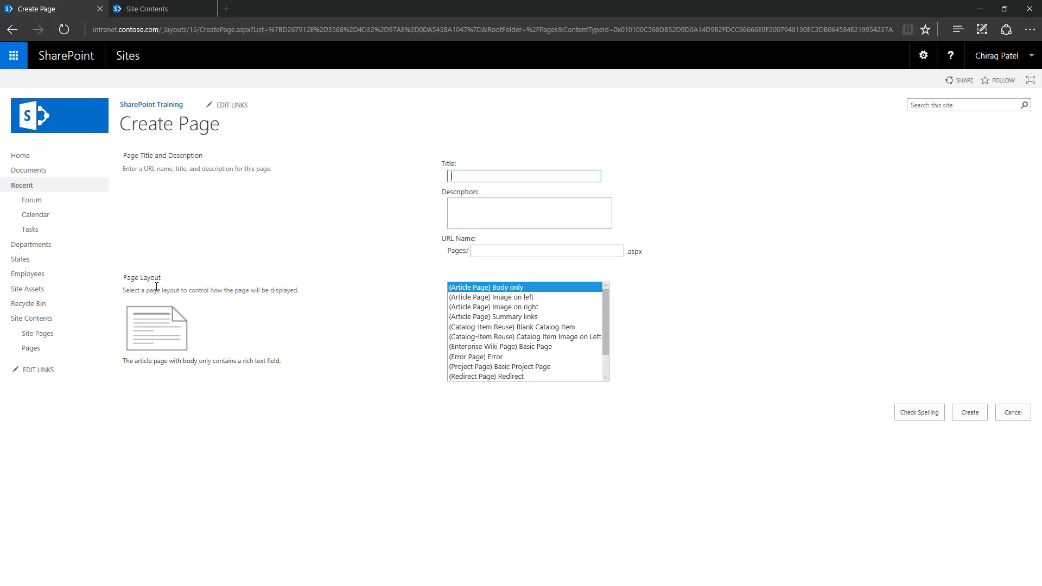
left_click_drag(161, 277, 131, 281)
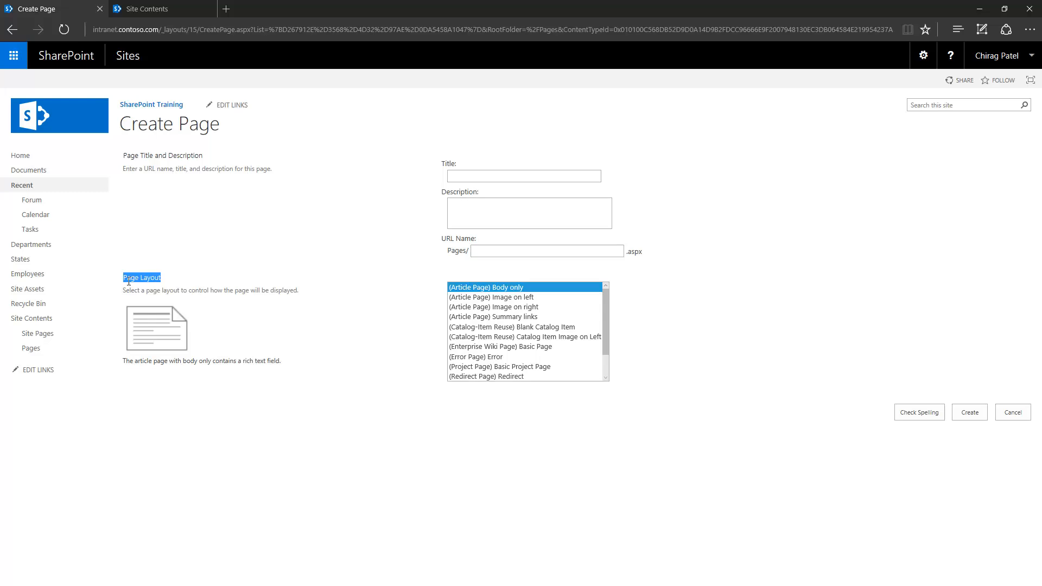
left_click(470, 175)
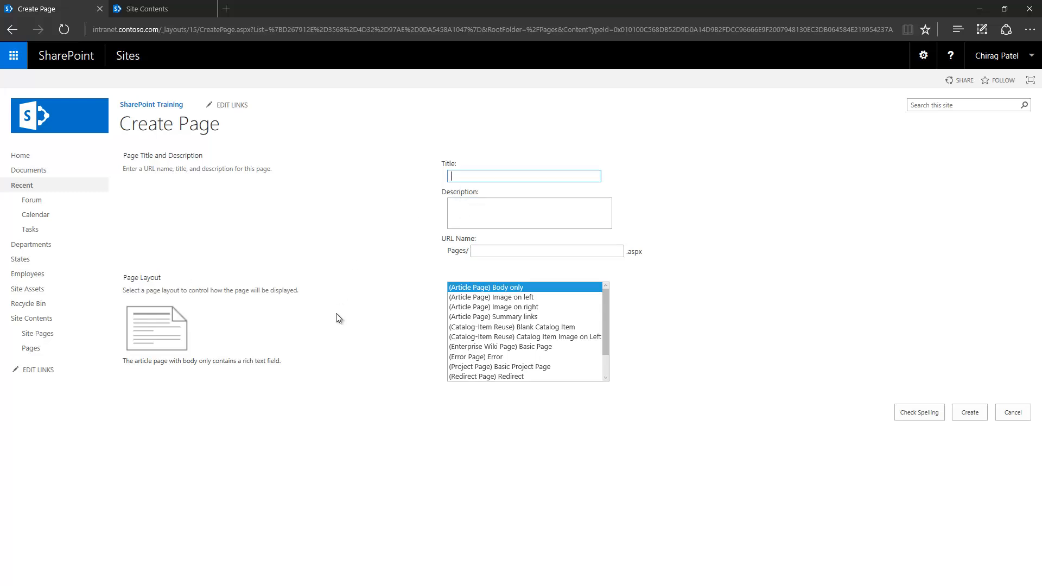
type("HomePage")
key("Tab")
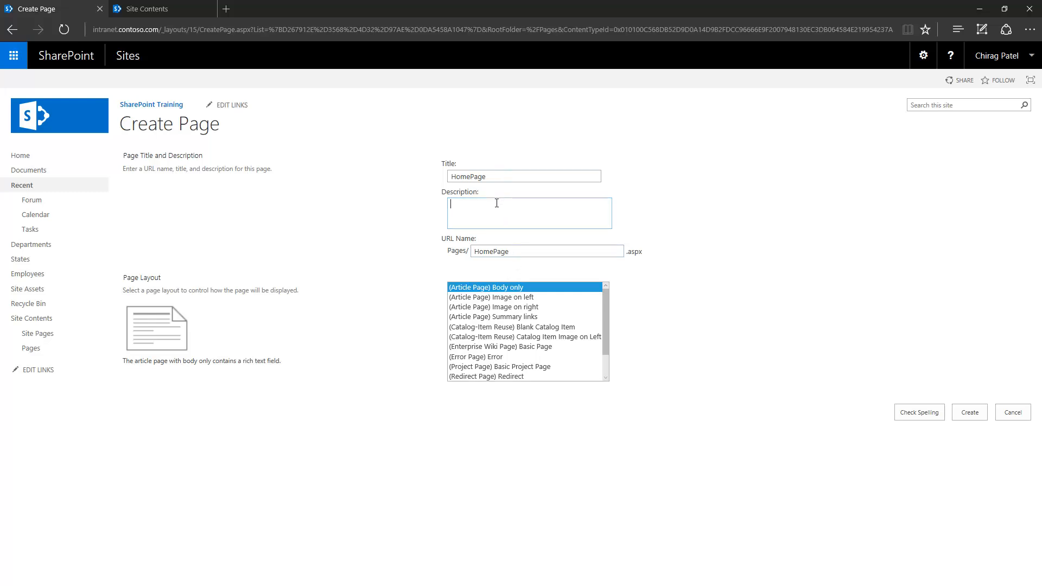
key("Tab")
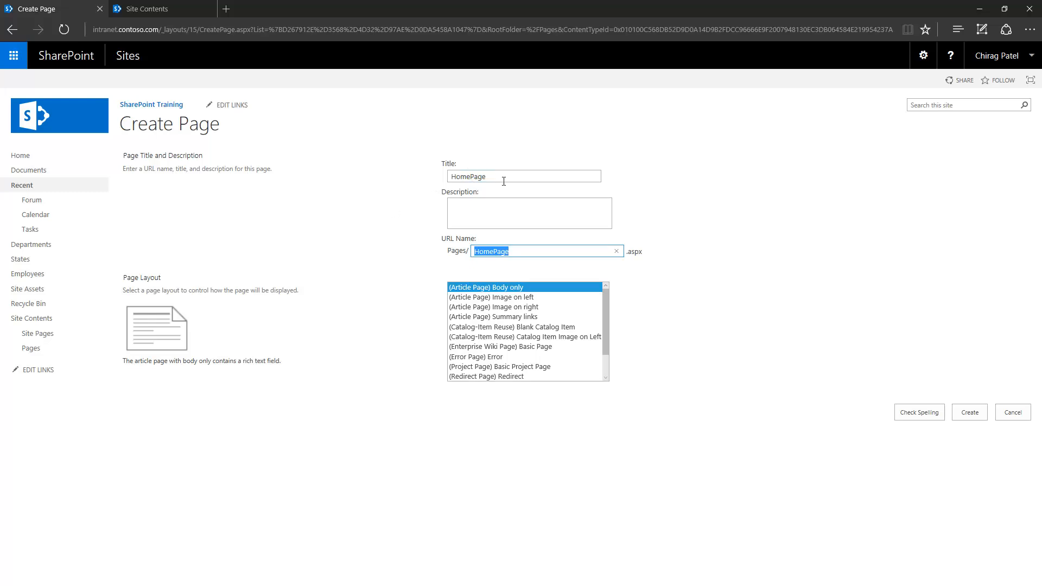
key("BackSpace")
left_click_drag(489, 177, 346, 195)
type("Home")
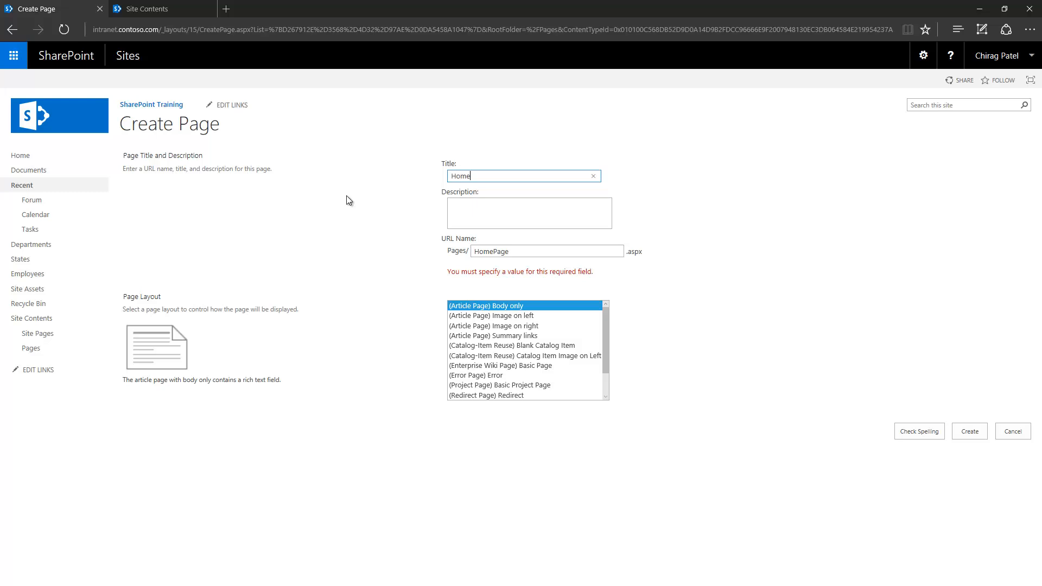
type(" Page")
key("Tab")
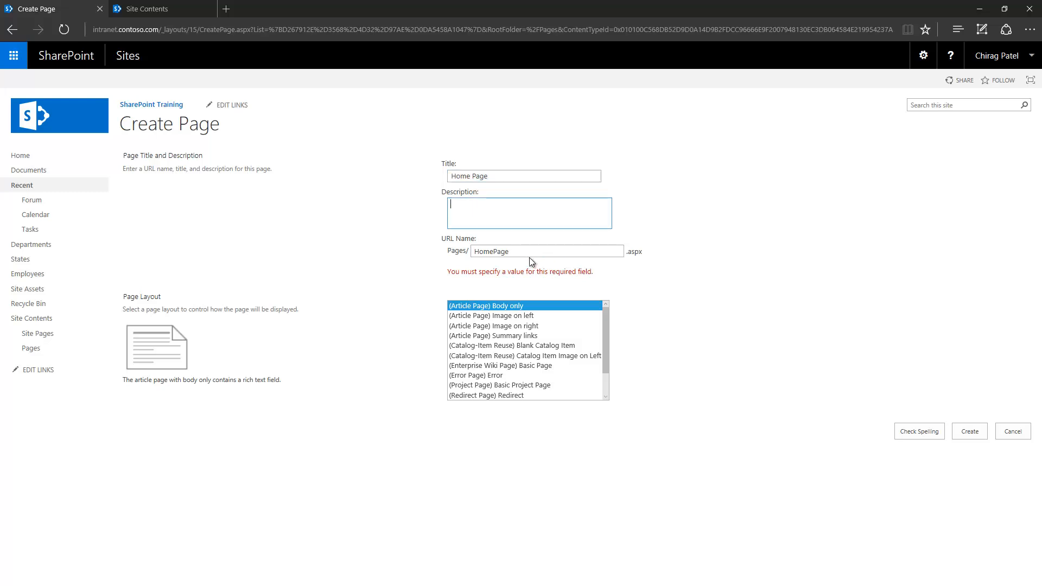
left_click(1014, 432)
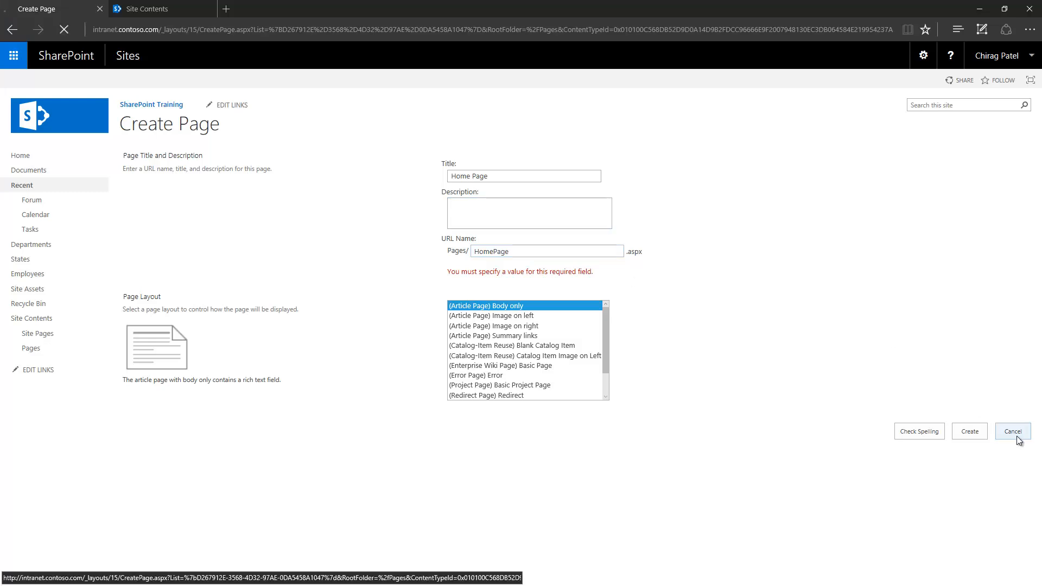
- Start a new Page document in the Pages library with the title "Home Page" and the URL name "Home-Page"
left_click(53, 82)
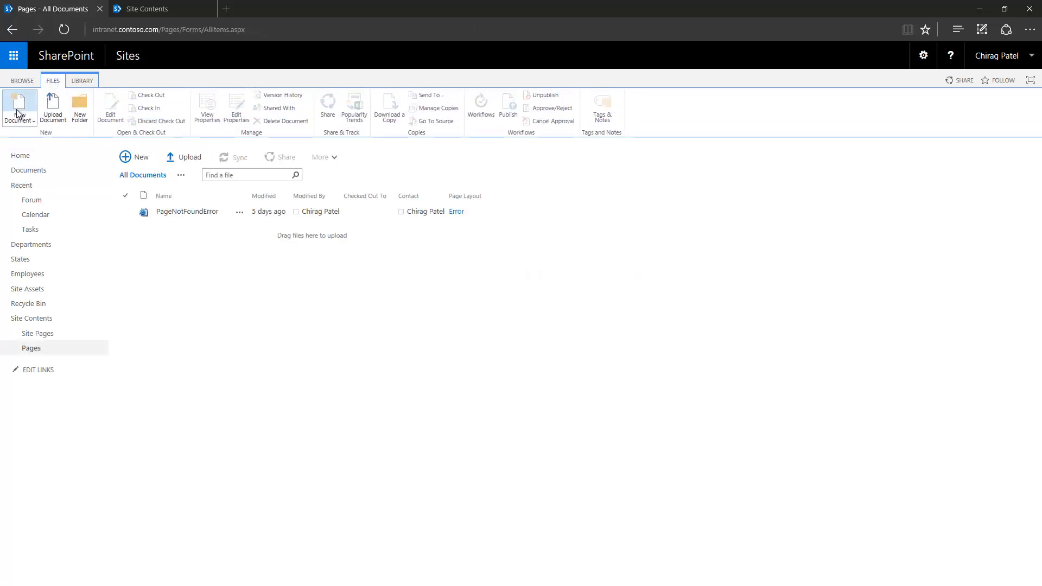
left_click(20, 119)
left_click(32, 146)
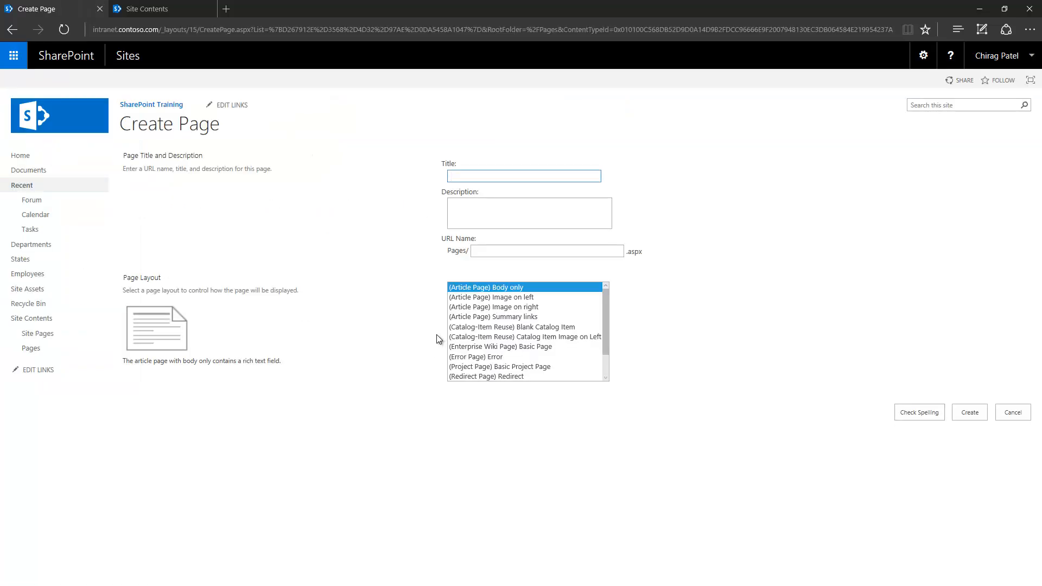
type("Ho")
key("Tab")
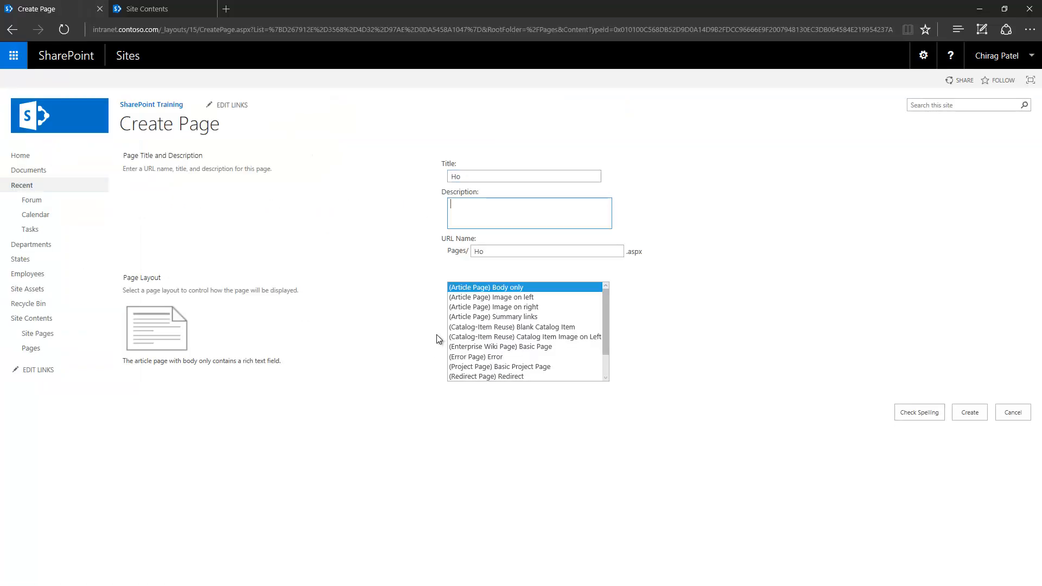
left_click(480, 176)
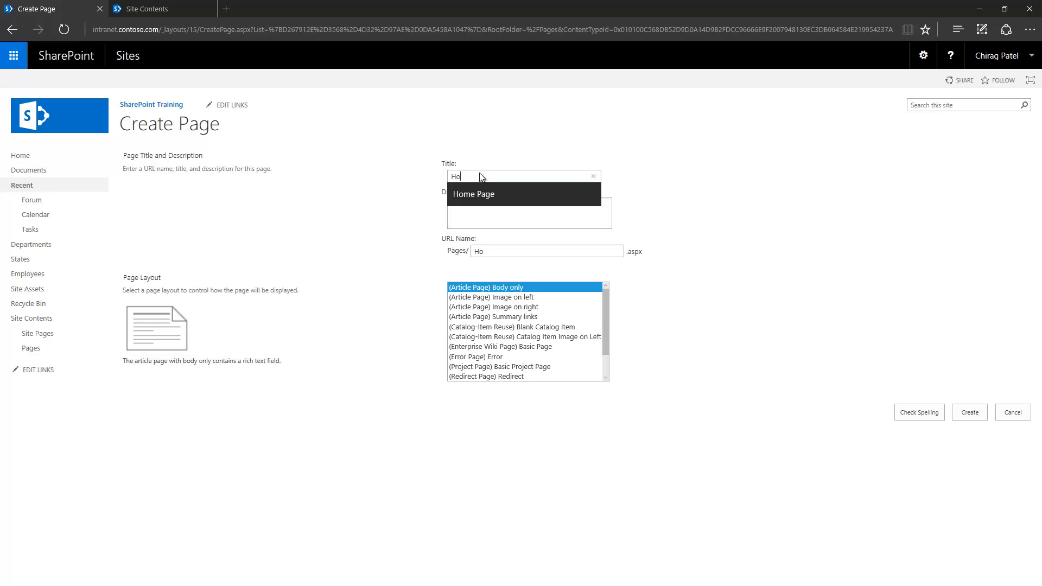
key("Down")
key("Tab")
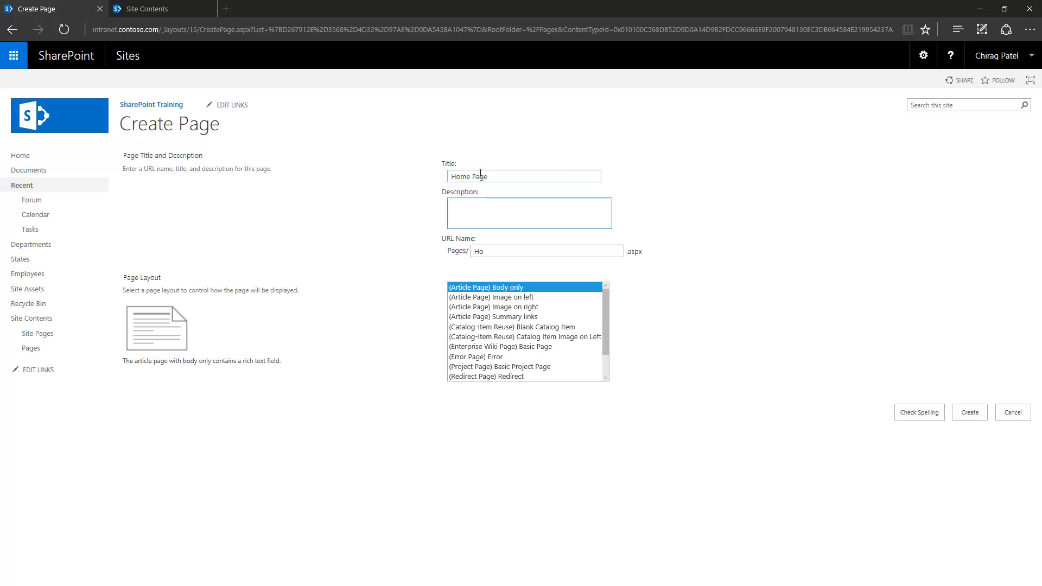
key("Tab")
type("Home")
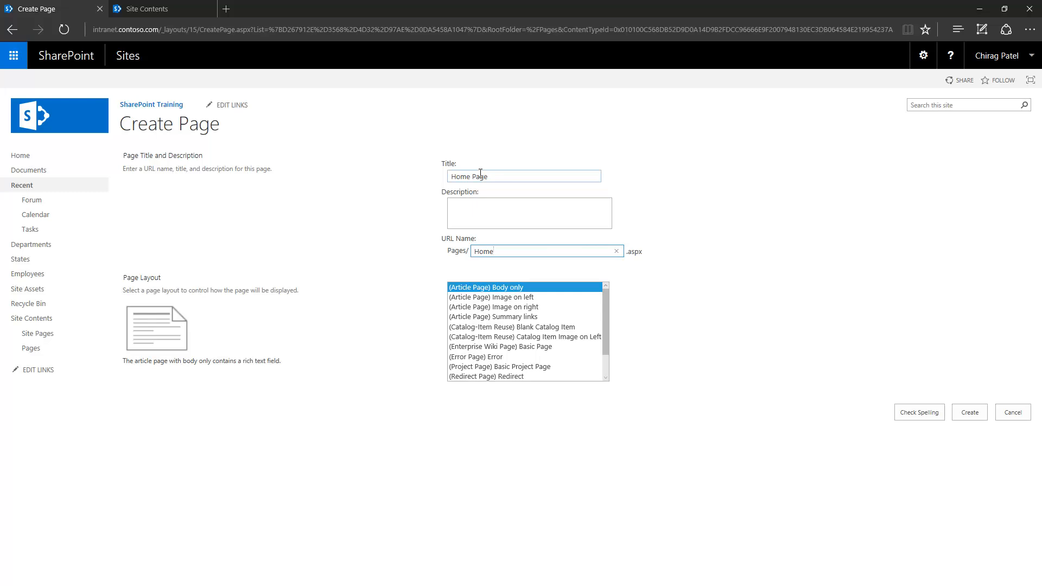
type("-Page")
left_click(470, 177)
left_click(495, 252)
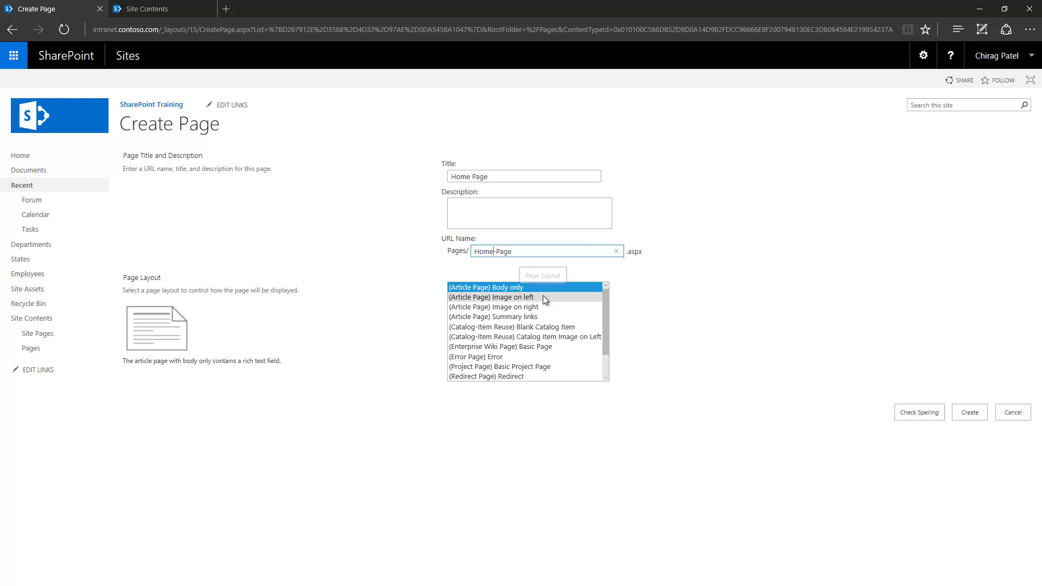
- Create the page with the (Welcome Page) Blank Web Part page layout and open Home-Page from the library
left_click_drag(543, 298, 540, 329)
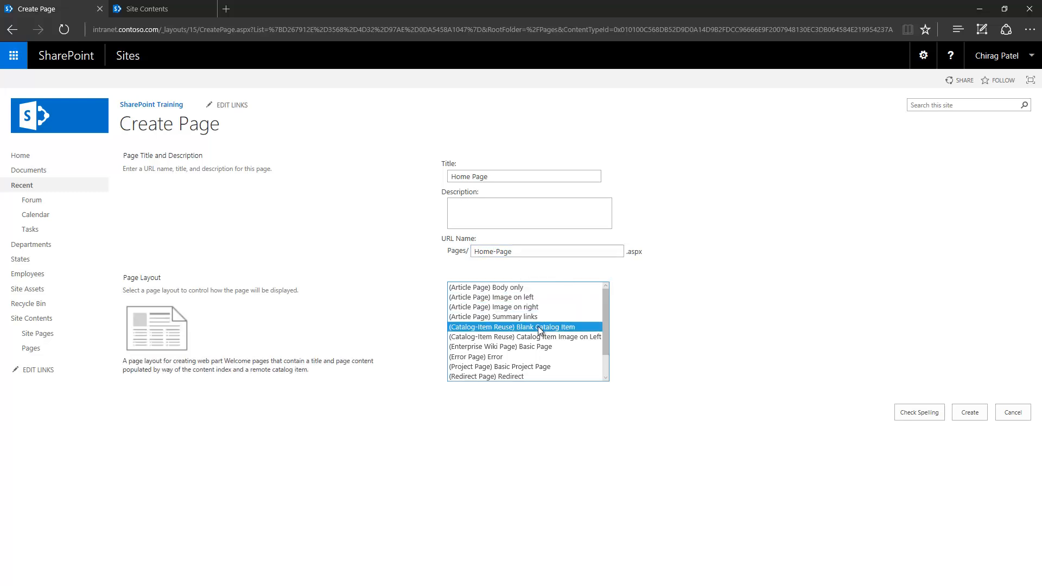
left_click(542, 337)
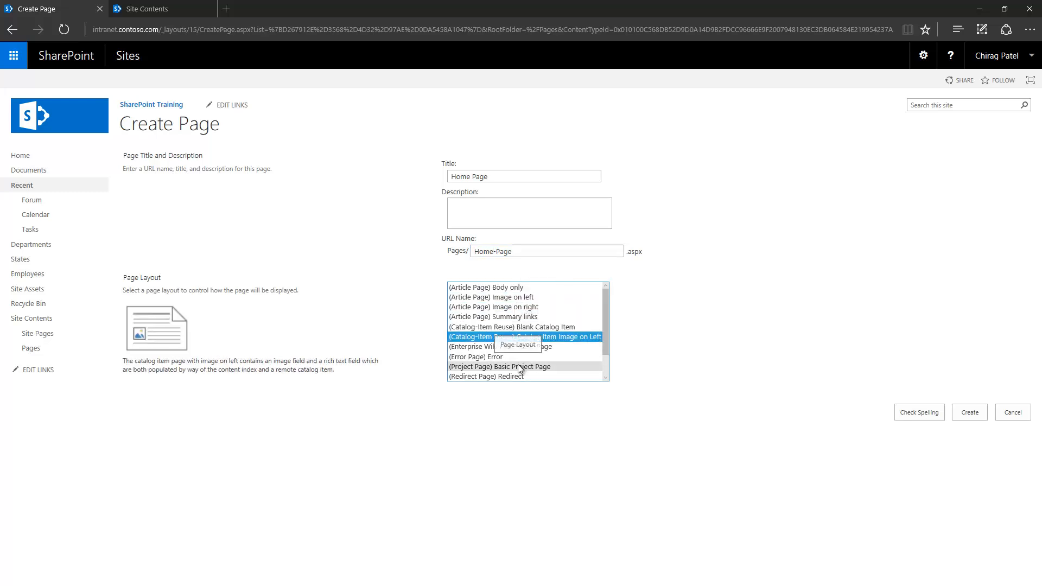
scroll(520, 369, "down", 2)
scroll(520, 369, "up", 2)
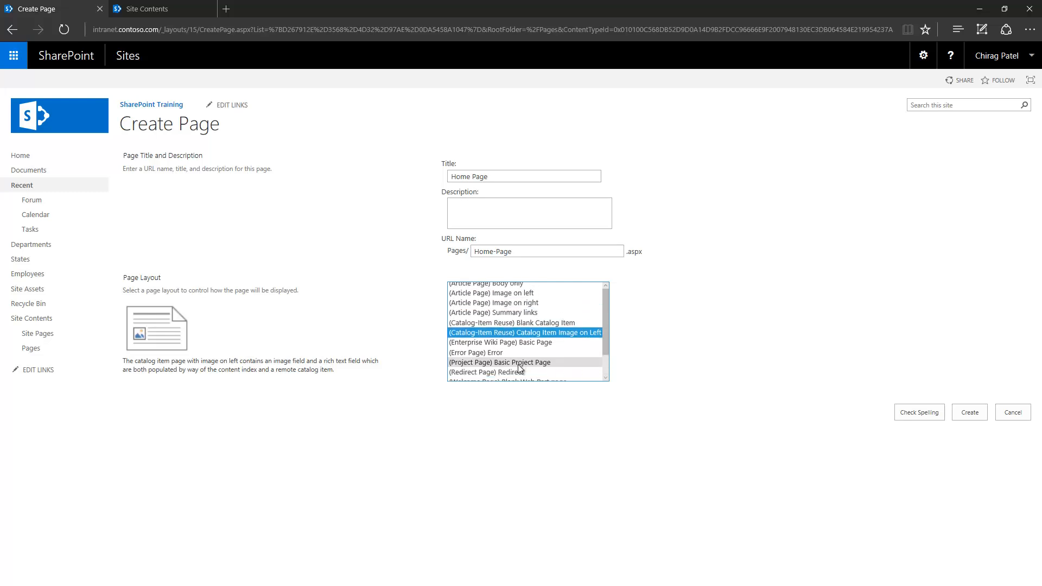
scroll(520, 368, "down", 2)
left_click(578, 357)
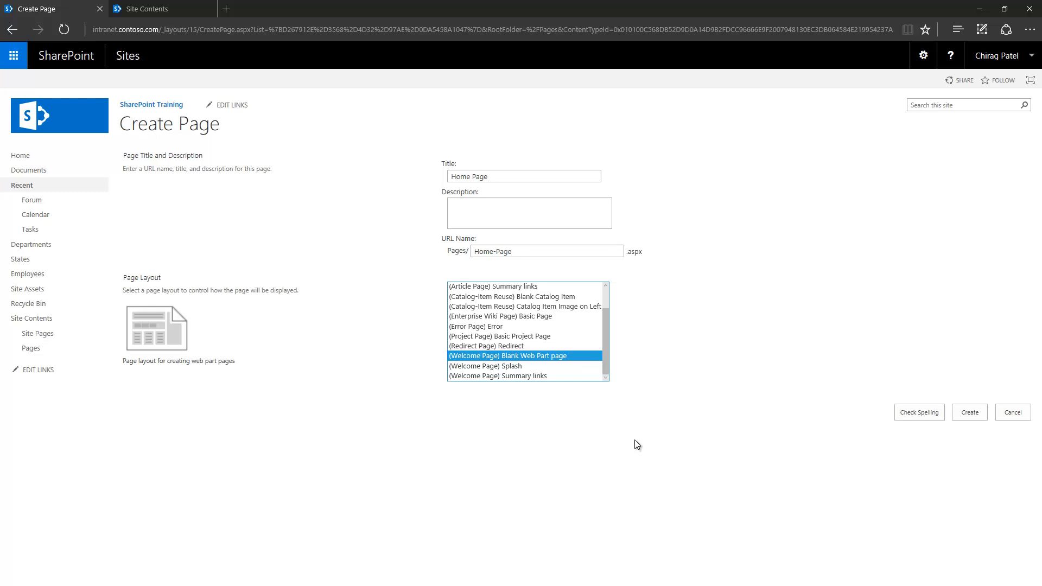
left_click(971, 413)
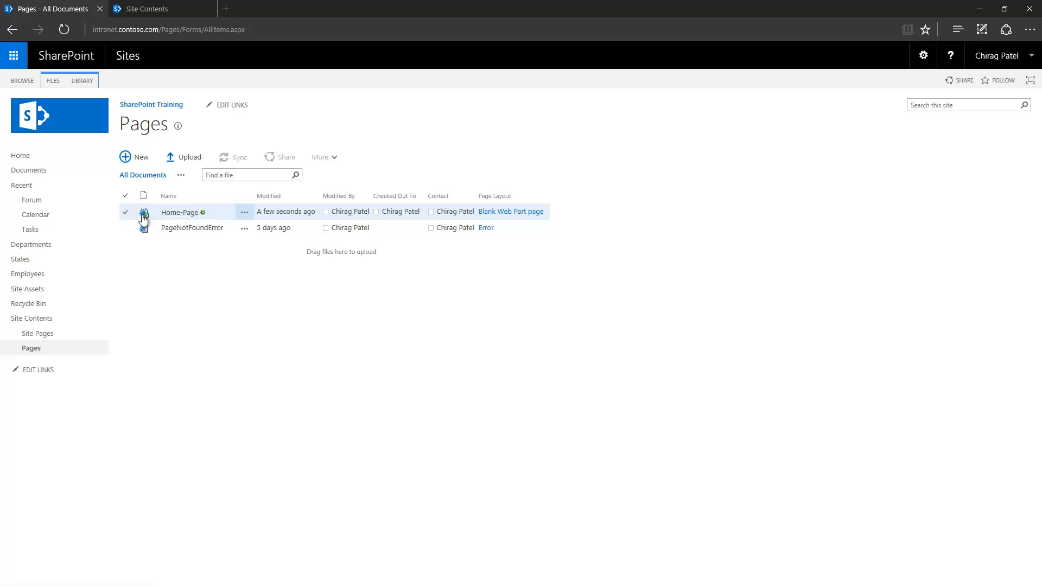
mouse_move(146, 217)
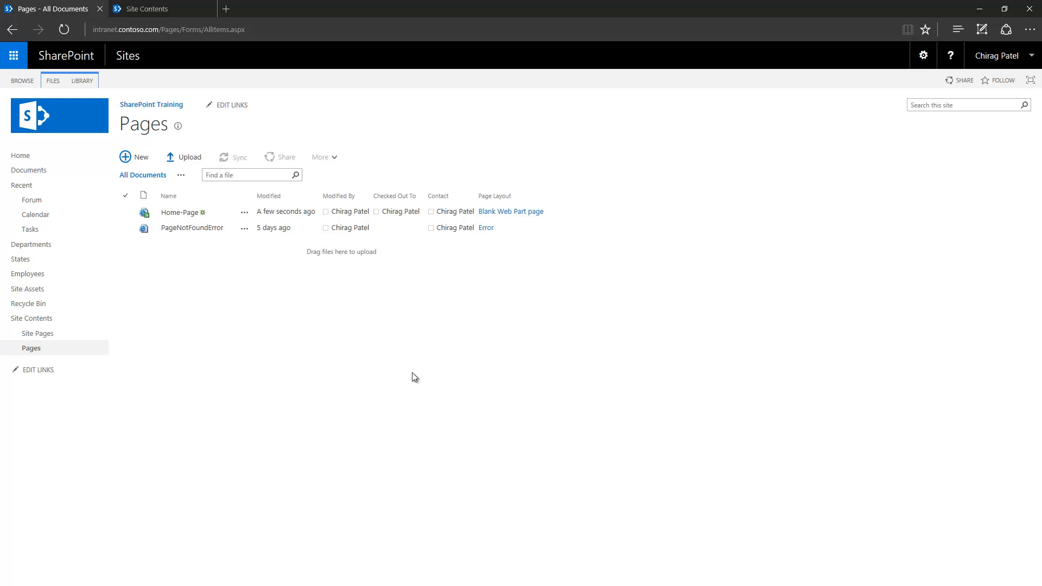
left_click(182, 212)
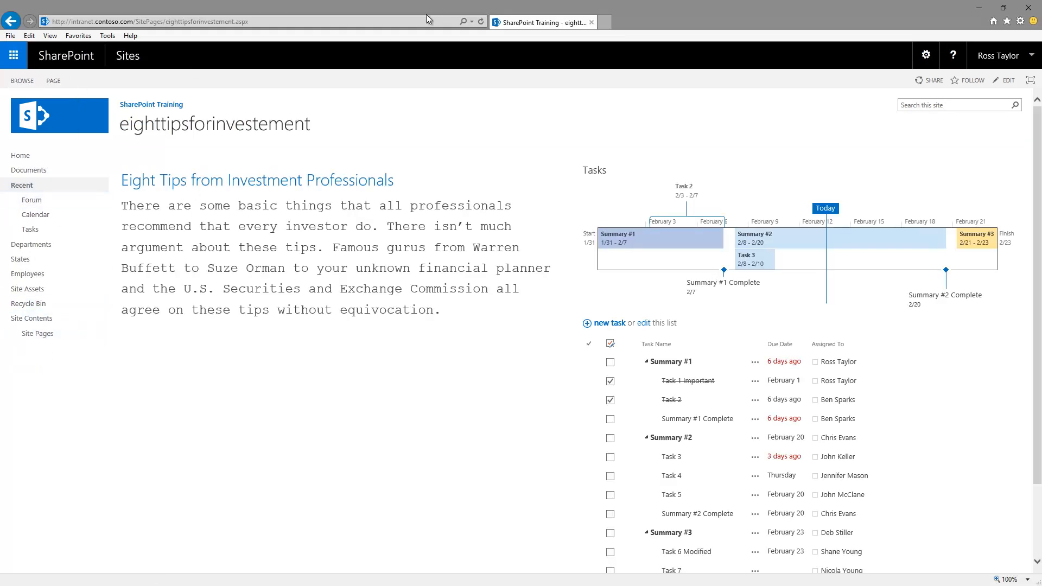
- Switch to the other user's Internet Explorer session, refresh the site and open the Pages library to check the new page's visibility
left_click(482, 21)
left_click(31, 349)
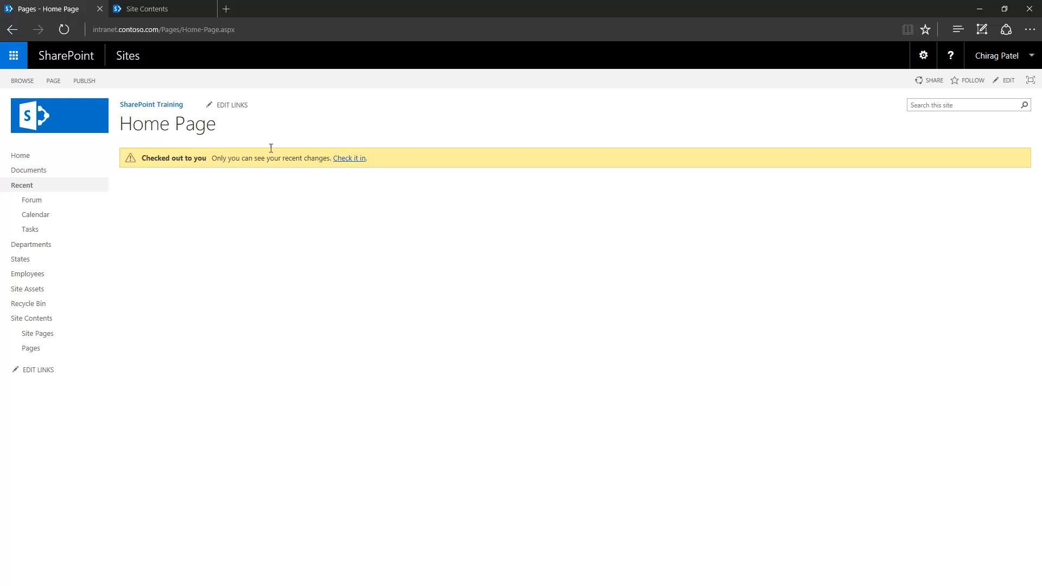
- Put the Home Page into edit mode and place the cursor in its Page Content area
left_click(54, 81)
left_click(13, 106)
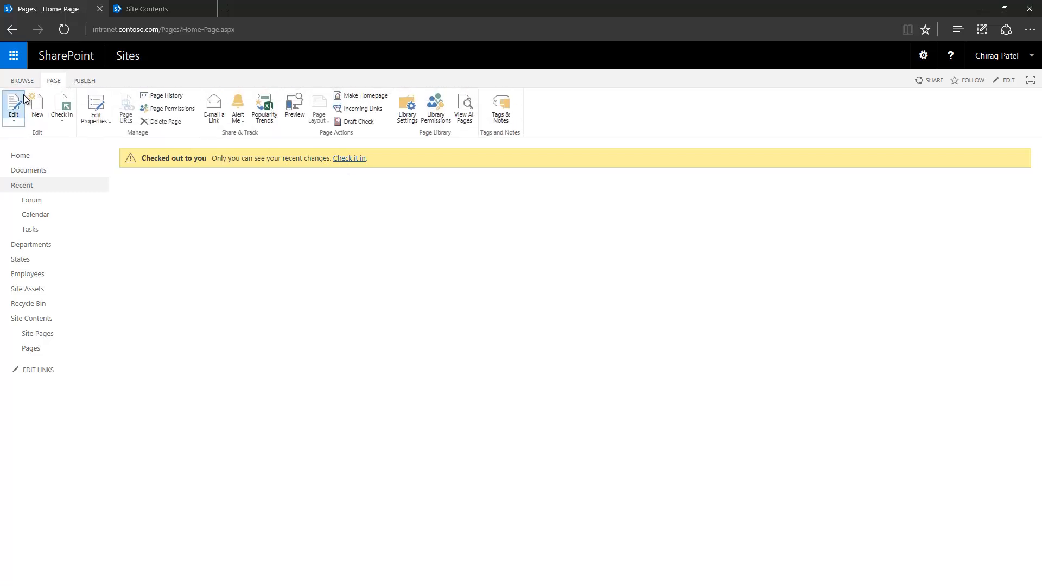
left_click(136, 284)
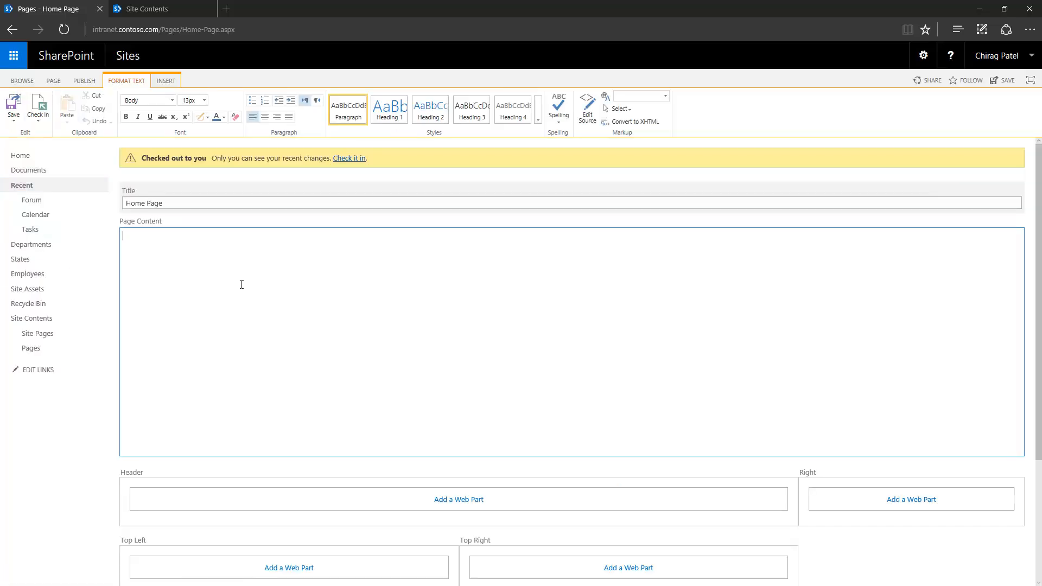
type("jkfsdjfsdf")
key("Return")
type("f")
key("Return")
type("f")
key("Return")
type("sadf")
key("ctrl+a")
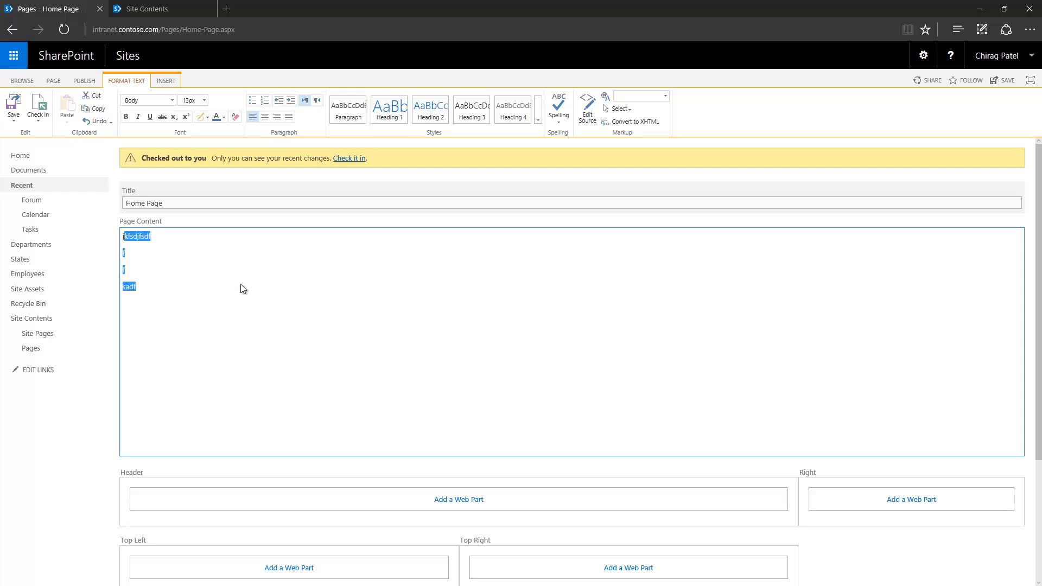
key("BackSpace")
- Enter "Page Heading" in the Page Content area and format it with the Heading 1 style
type("Page Heading")
key("ctrl+a")
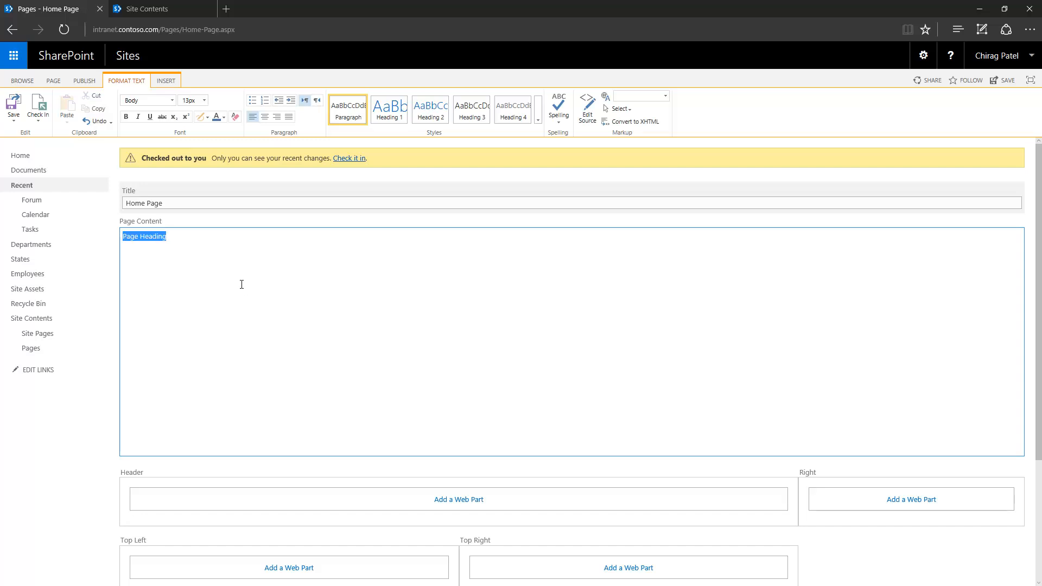
left_click(390, 109)
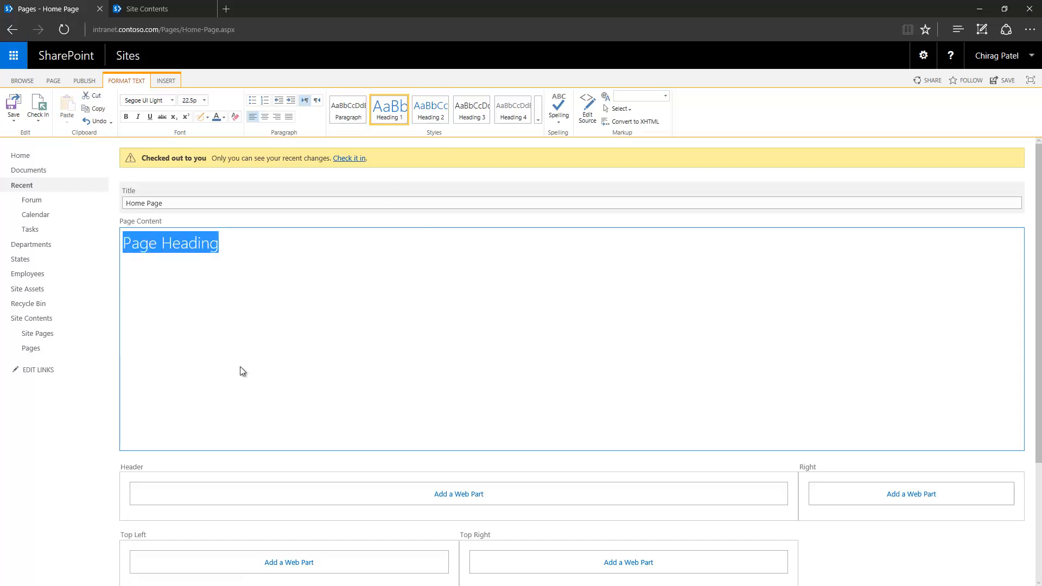
- Add the Tasks web part to the page's Header zone
scroll(240, 367, "down", 3)
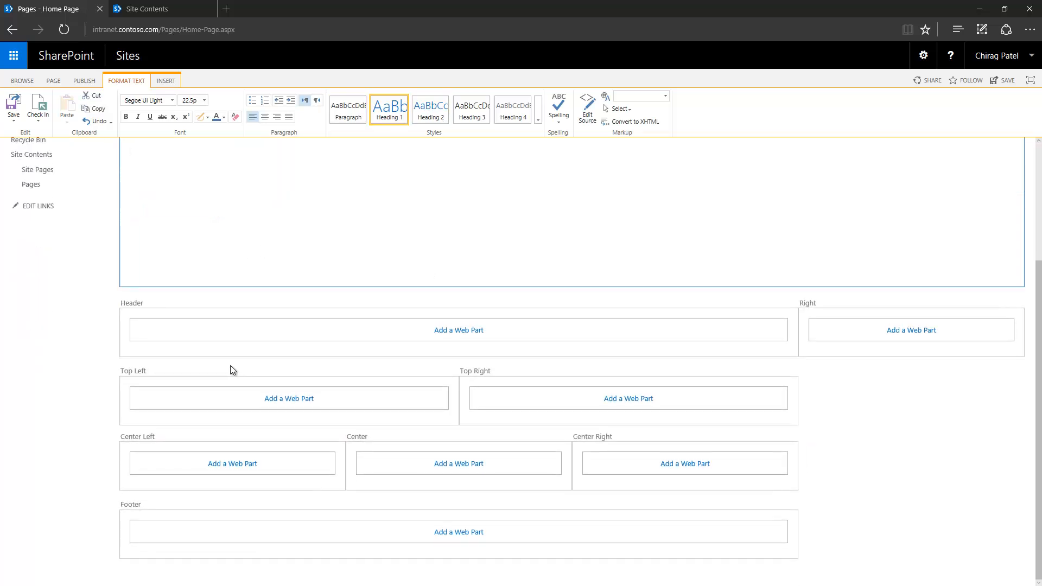
left_click(447, 332)
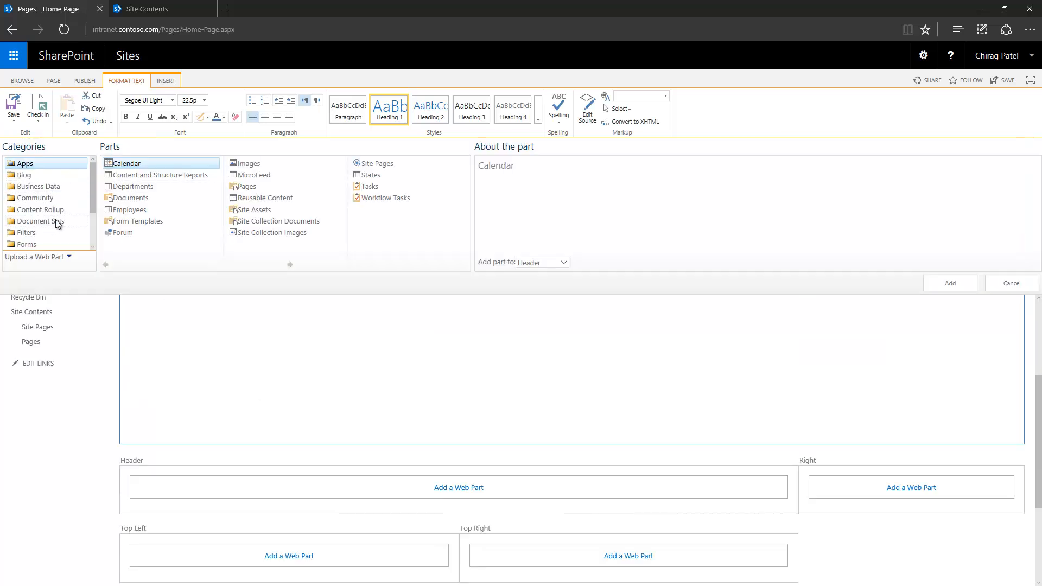
left_click(380, 187)
left_click(933, 283)
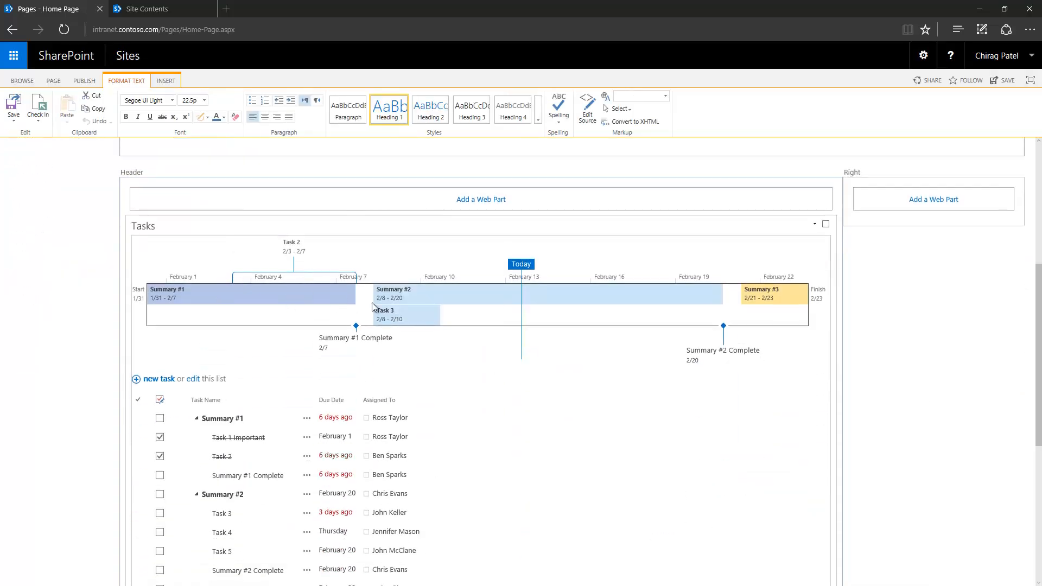
- Add the Documents web part to the page's Right zone and save the Home Page
left_click(897, 203)
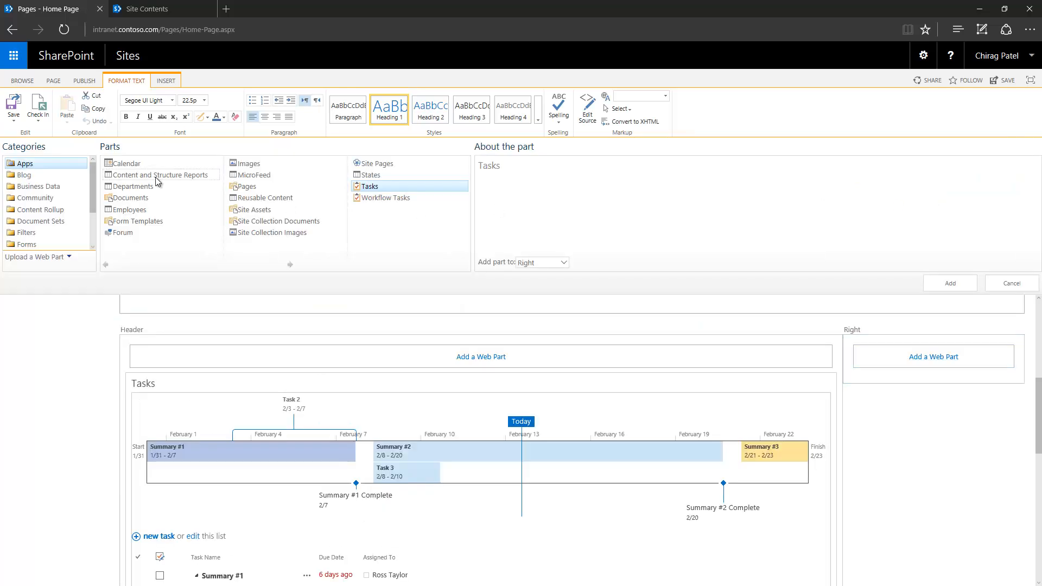
left_click(145, 199)
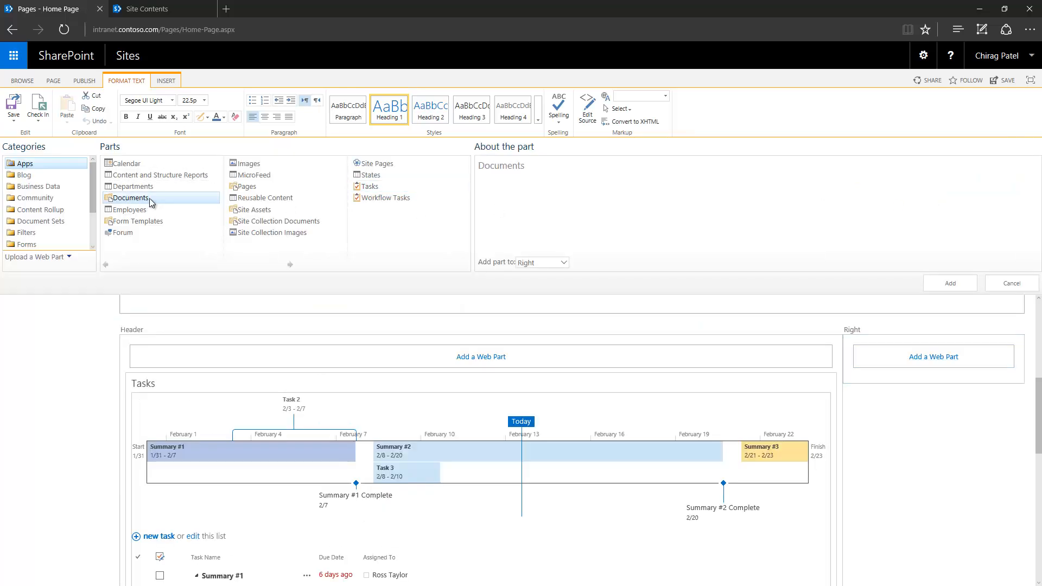
left_click(943, 284)
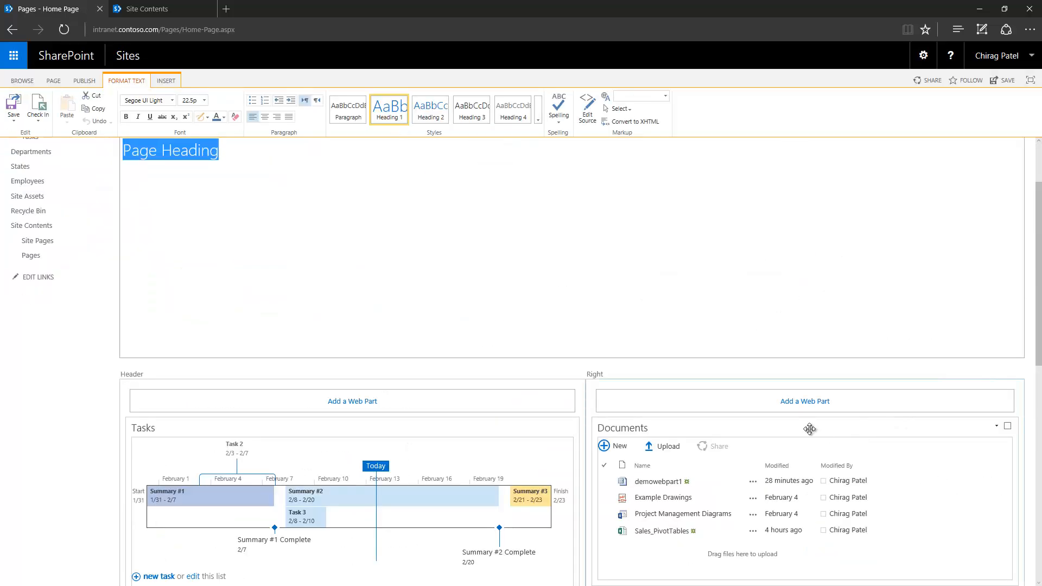
left_click(13, 107)
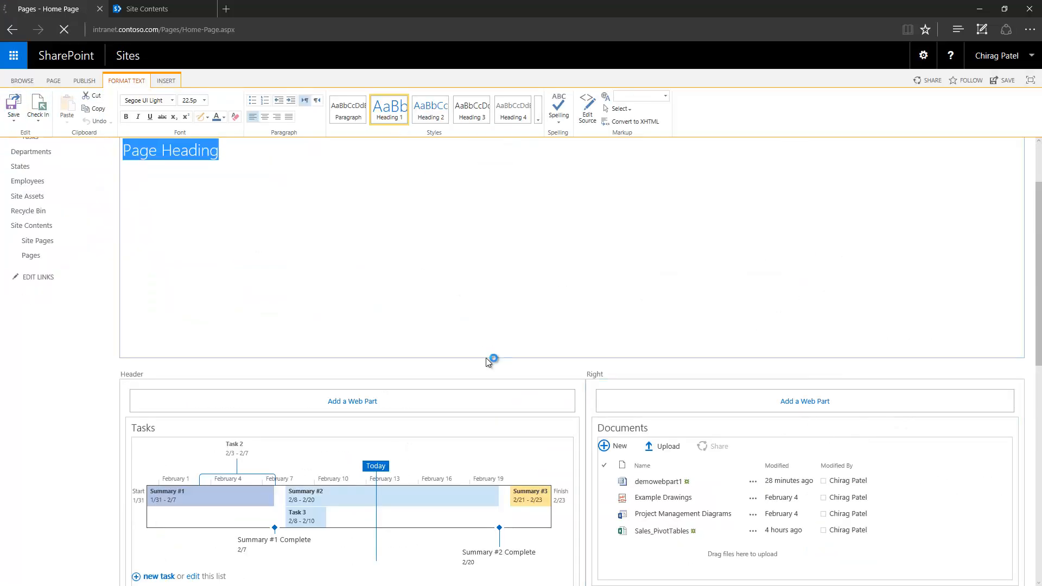
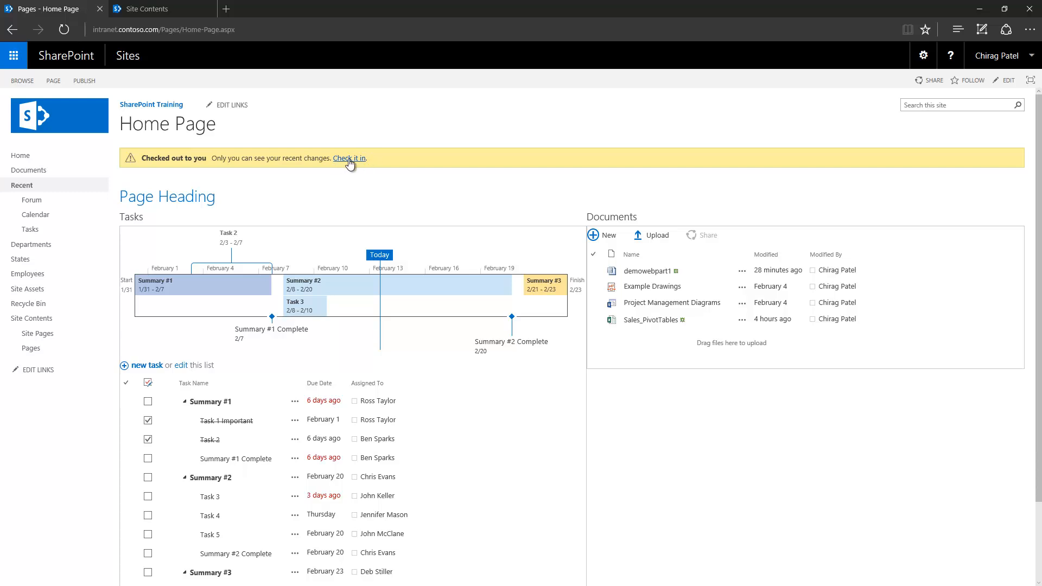
- Check in the Home Page with the comment "initial draft 1 change"
left_click(53, 81)
left_click(60, 122)
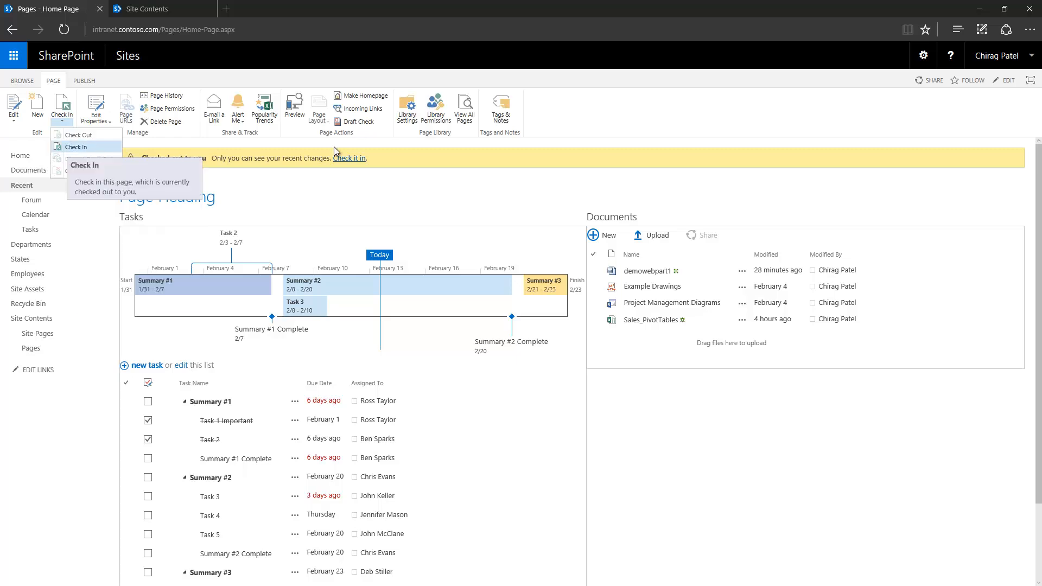
left_click(347, 181)
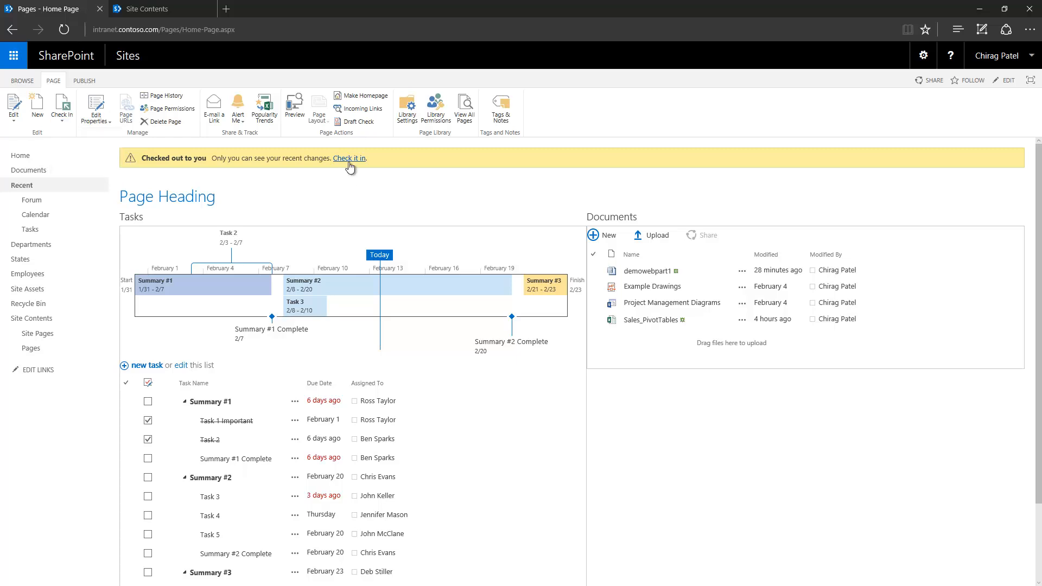
left_click(349, 159)
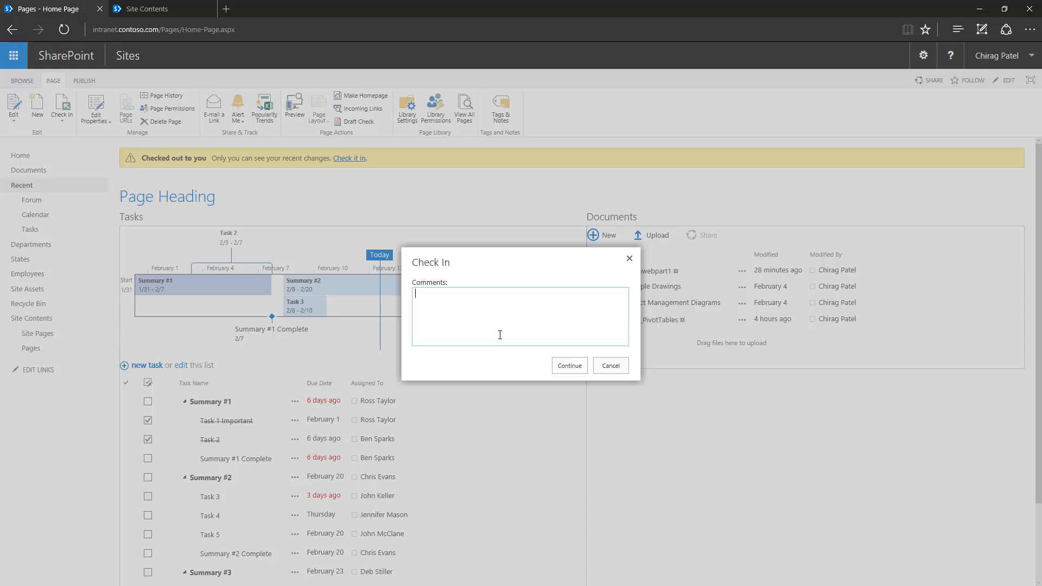
type("initial draft 1 change")
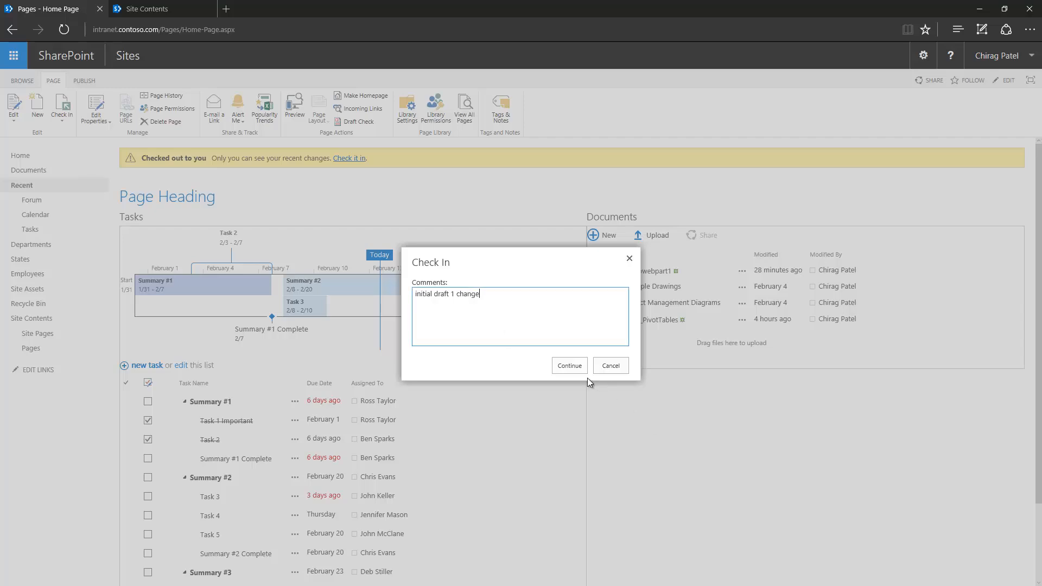
left_click(570, 366)
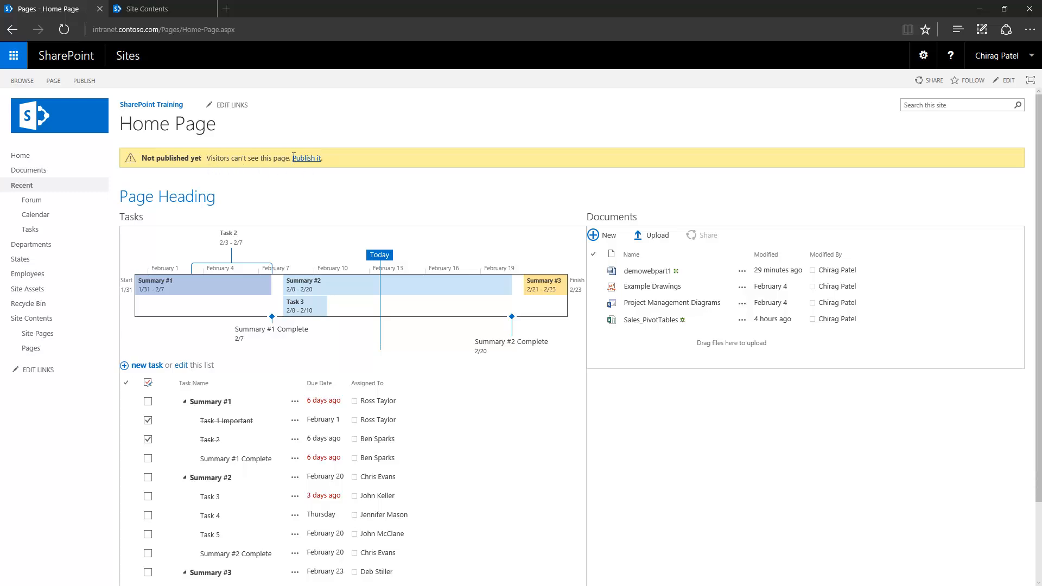
- Check out the Home Page for editing and enter "sdfsadfsdfsdf" below the heading in the Page Content area
left_click(53, 80)
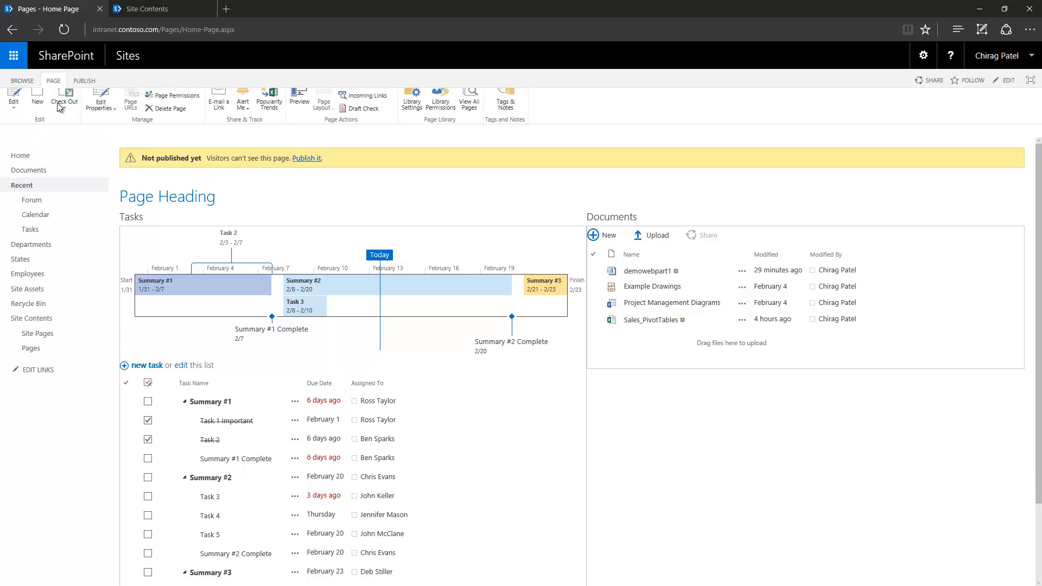
left_click(64, 120)
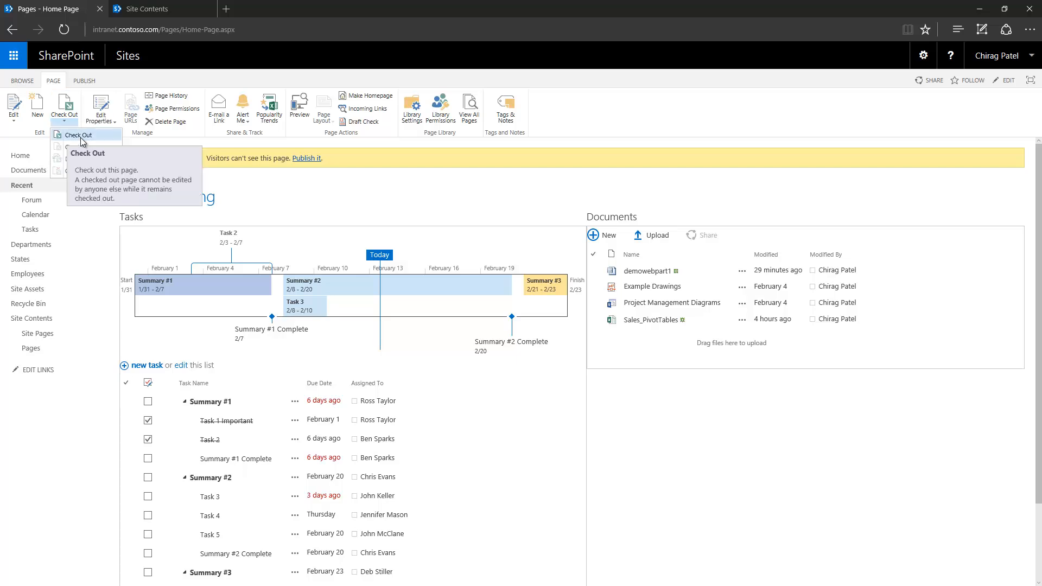
left_click(80, 135)
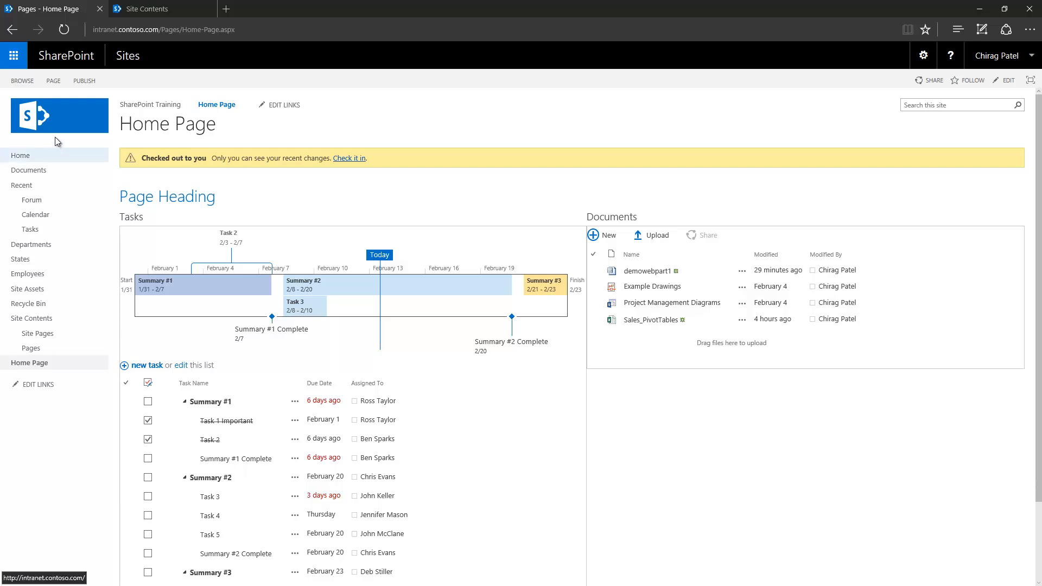
left_click(54, 80)
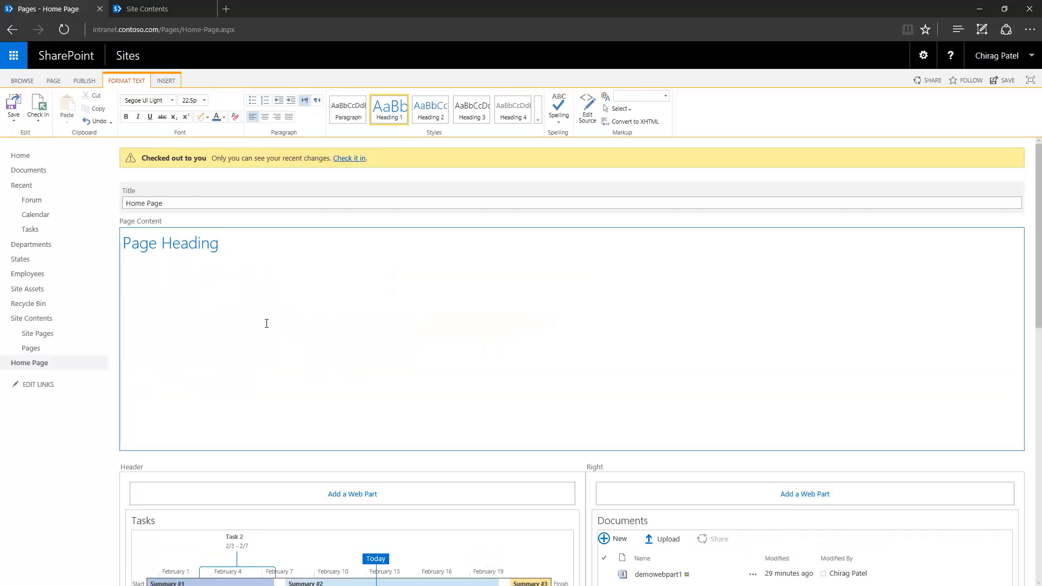
left_click(266, 323)
type("sdfsadfsdfsdf")
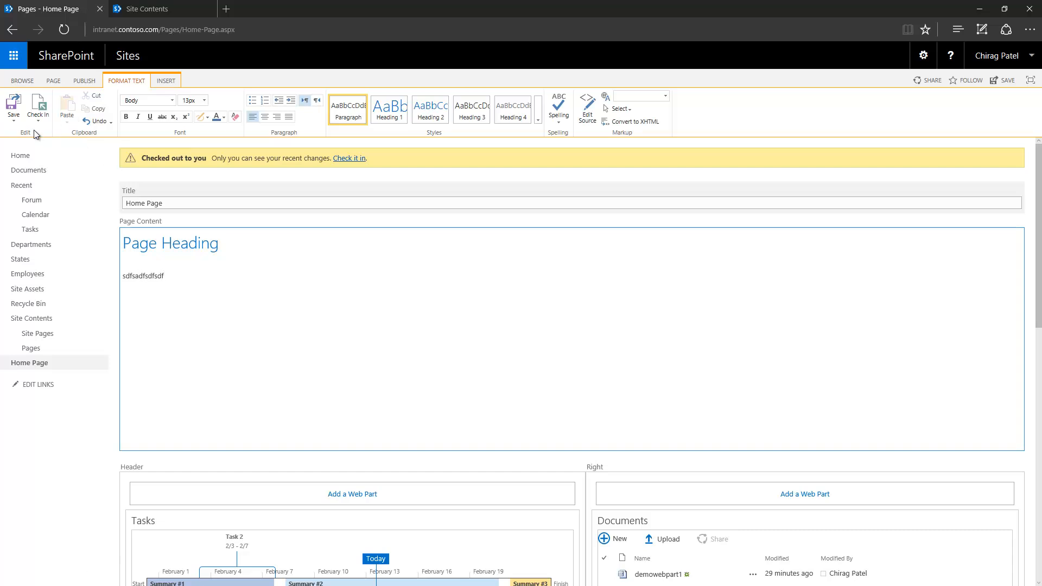
- Discard the Home Page's check-out together with its unsaved edits
left_click(38, 119)
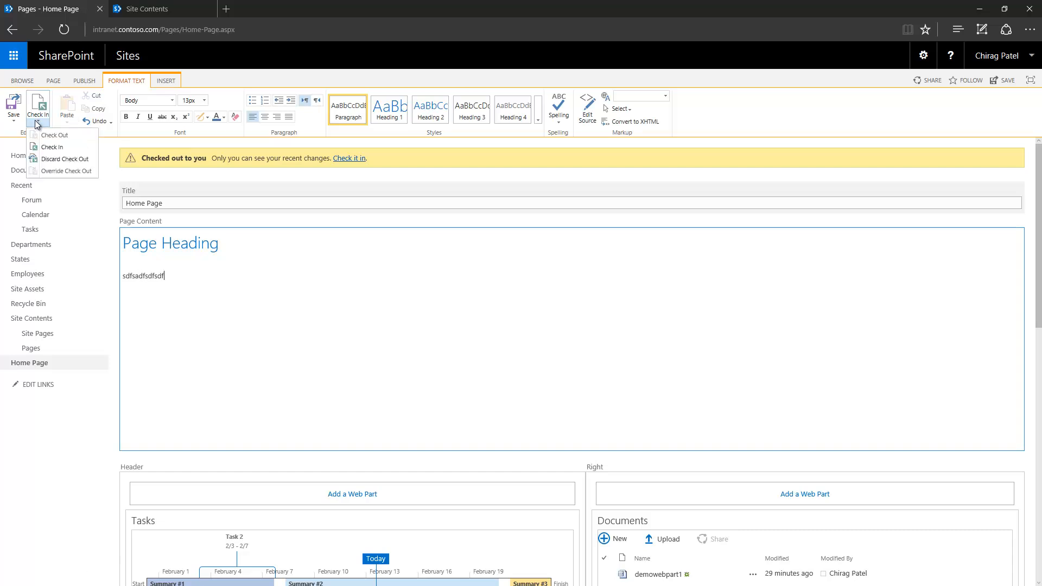
left_click(80, 160)
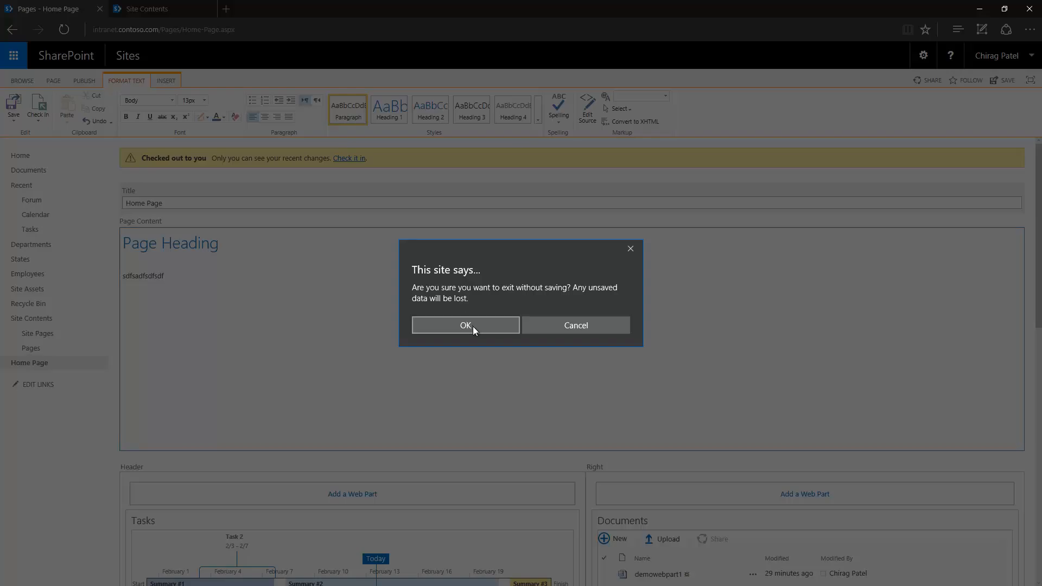
left_click(466, 326)
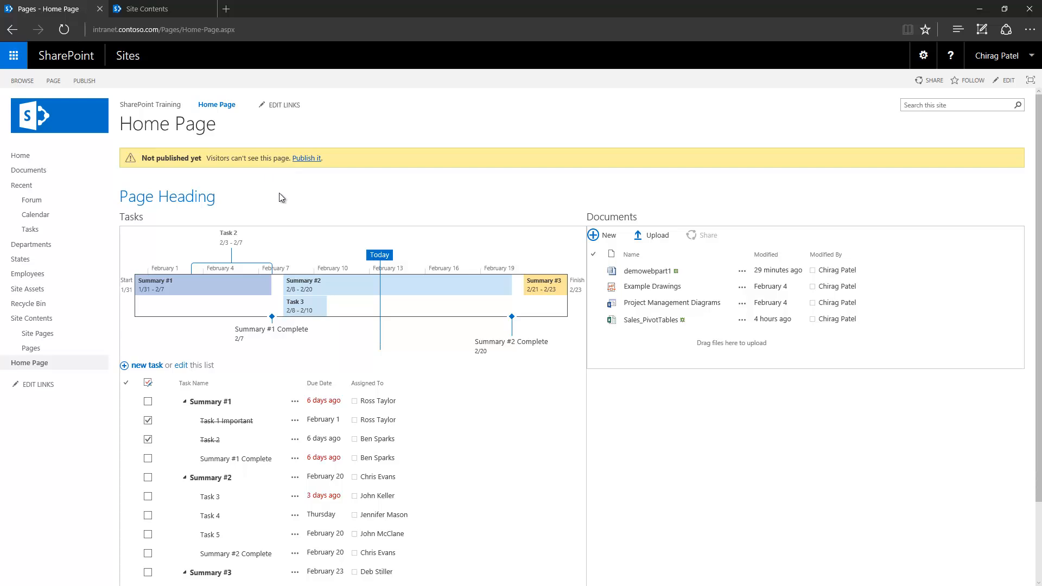
- Publish the Home Page, then switch to the other user's Internet Explorer session and reload the Pages library
left_click(307, 159)
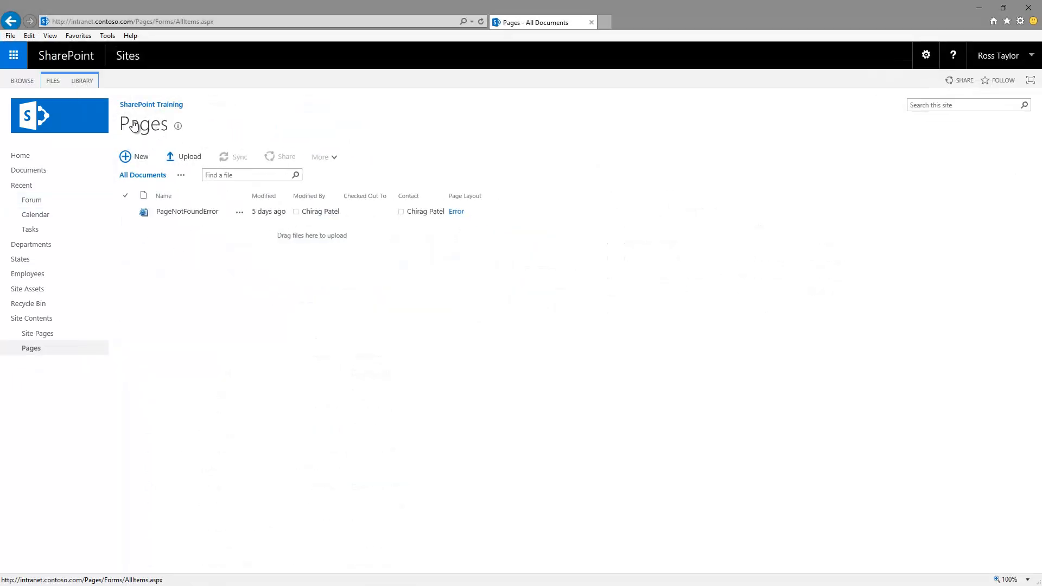
left_click(252, 21)
key("Return")
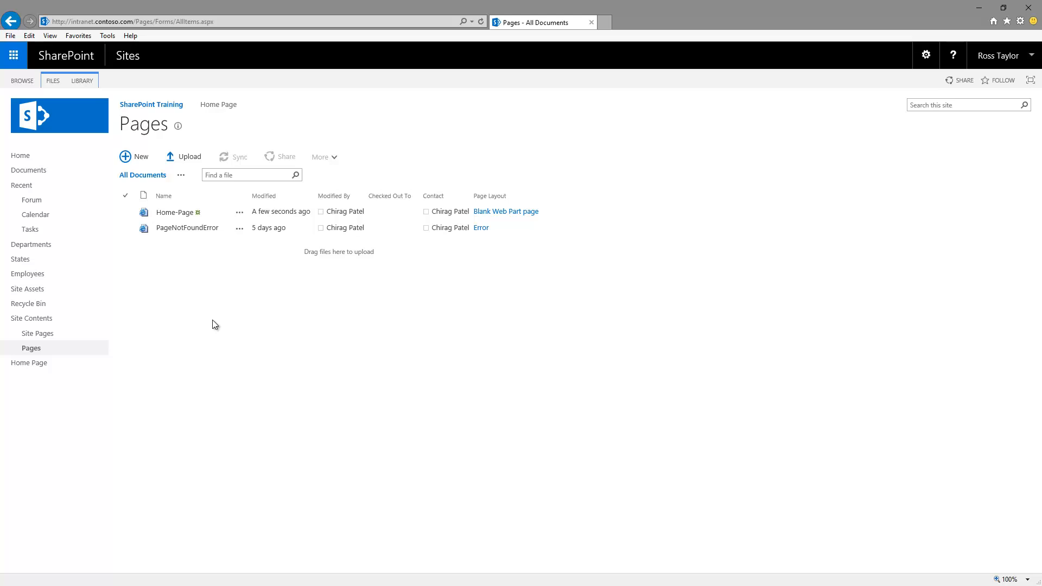
- Review the version history of the Home-Page file in the Pages library, then close it
left_click(239, 212)
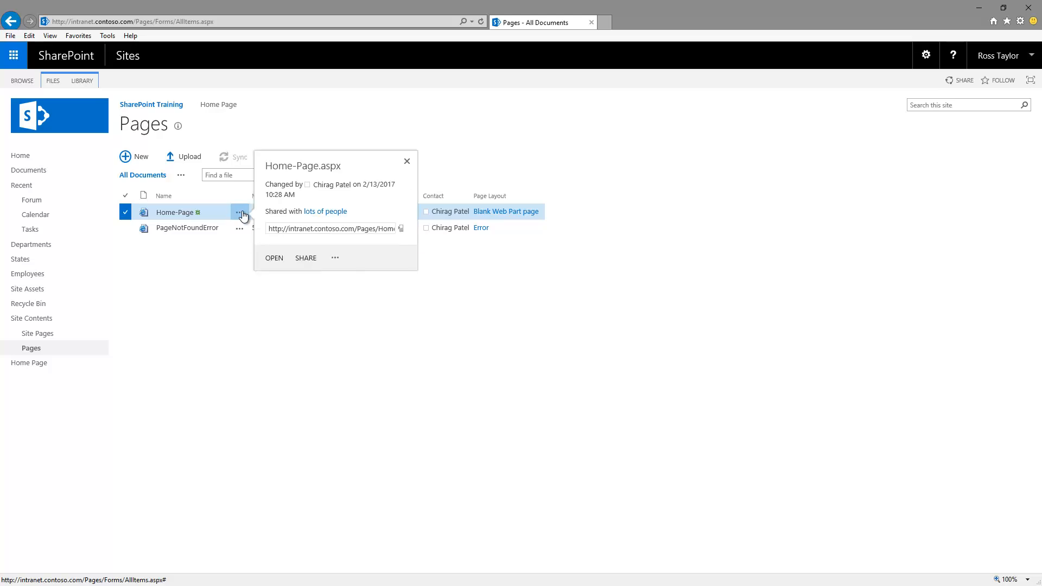
left_click(335, 259)
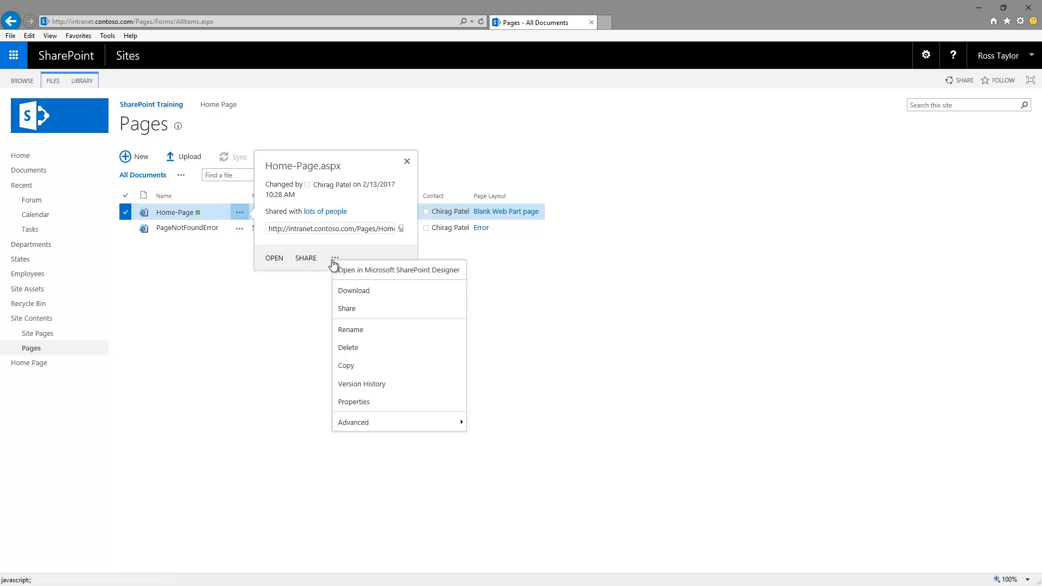
left_click(390, 385)
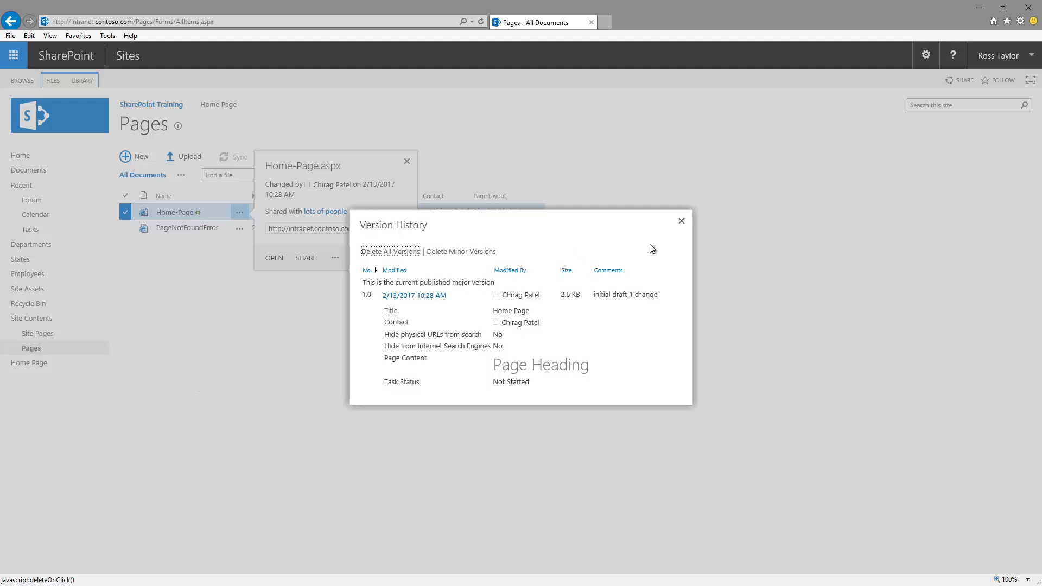
left_click(682, 221)
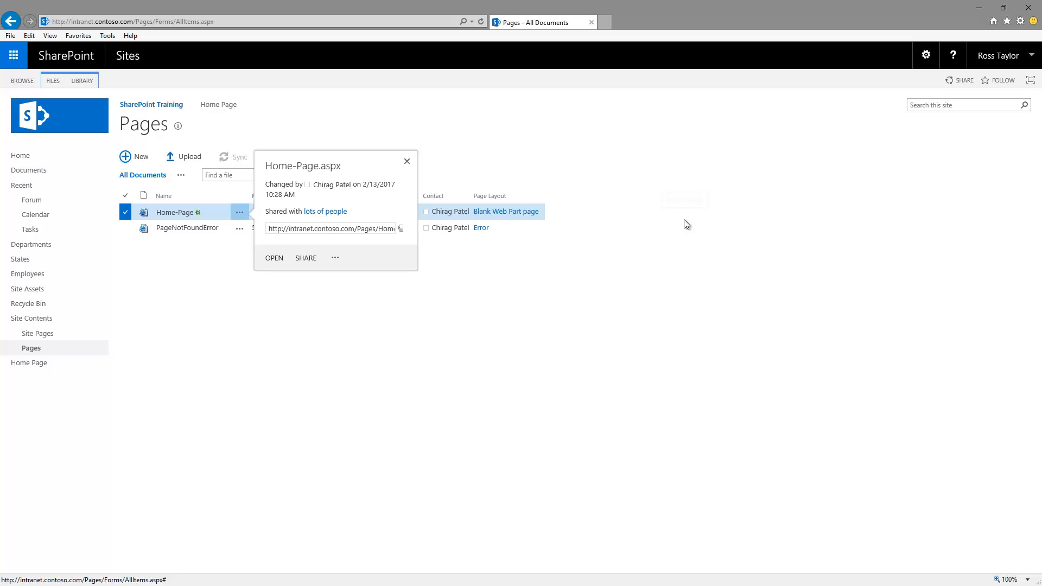
left_click(168, 269)
- Examine the page content types offered for new documents in the Pages library without creating one
left_click(56, 81)
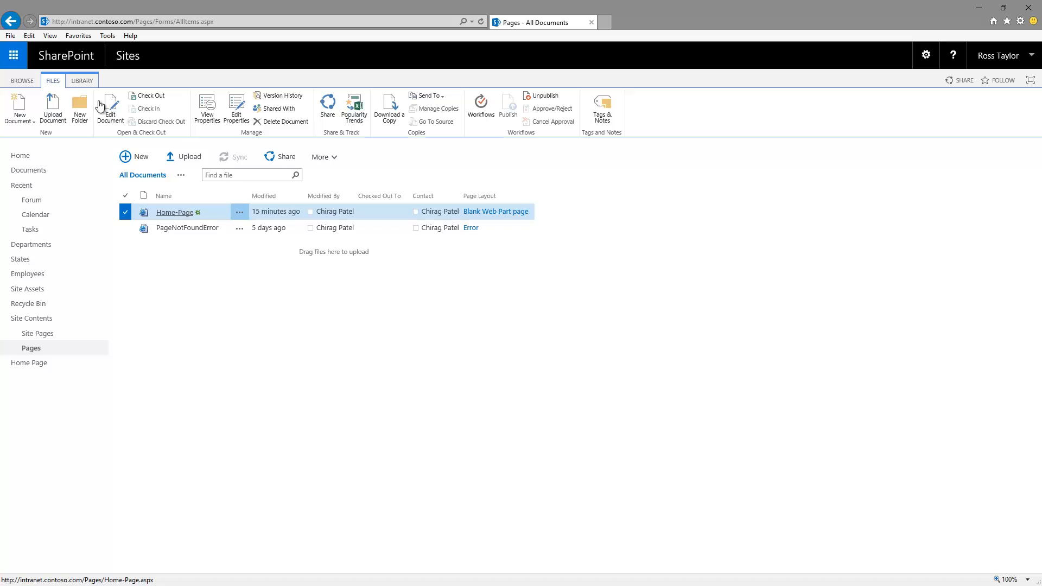
left_click(19, 117)
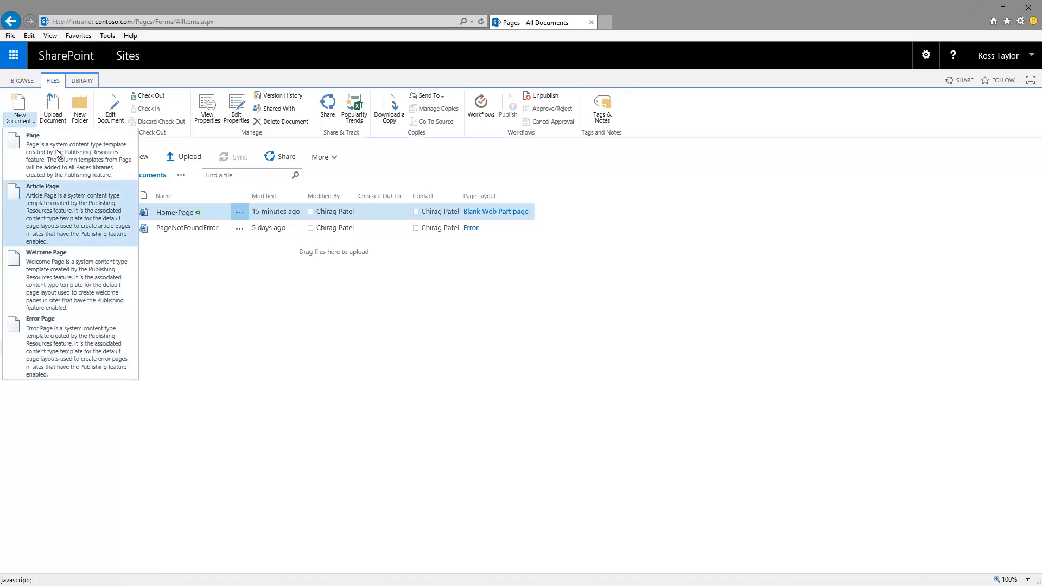
left_click(273, 338)
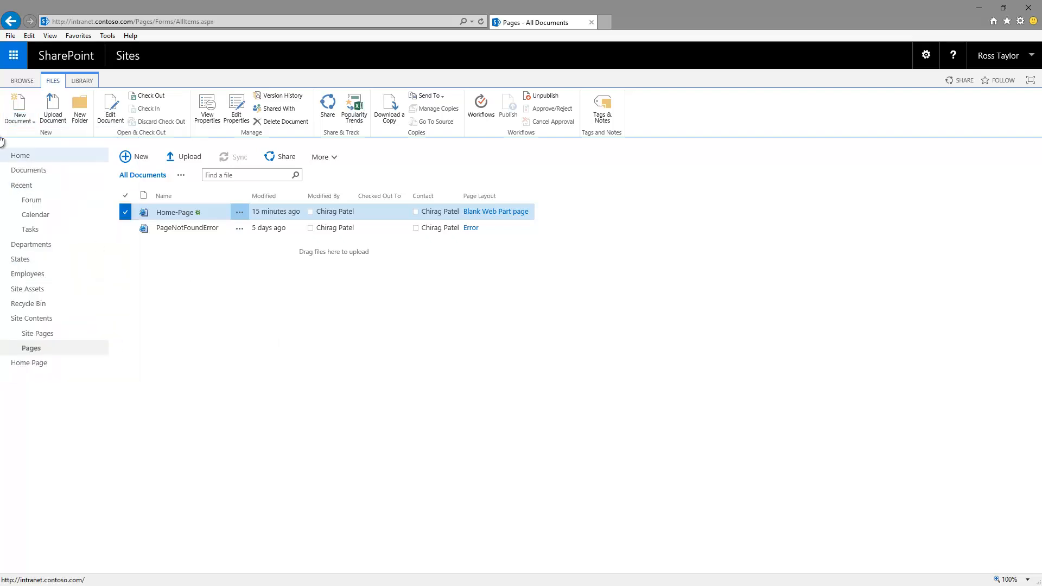
left_click(24, 127)
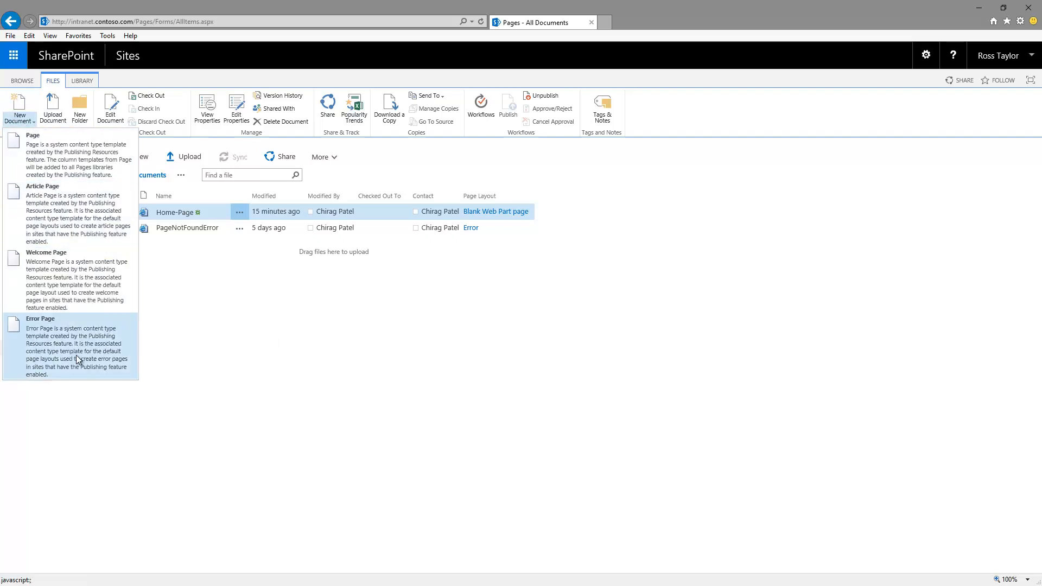
left_click(212, 356)
- Examine the default content type in the Pages library settings and return to the library
left_click(82, 80)
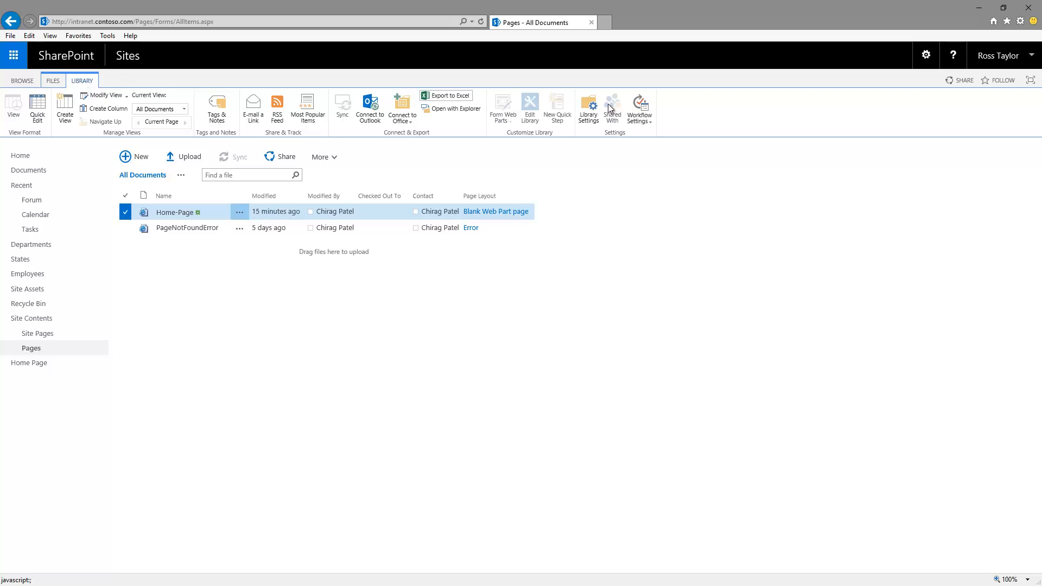
left_click(595, 116)
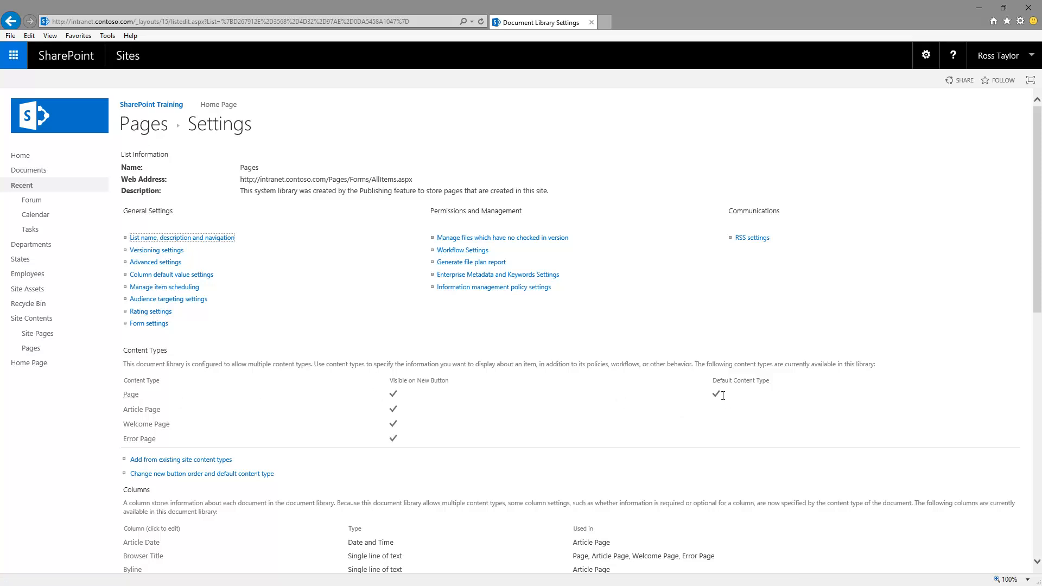
left_click_drag(716, 394, 728, 399)
left_click(173, 117)
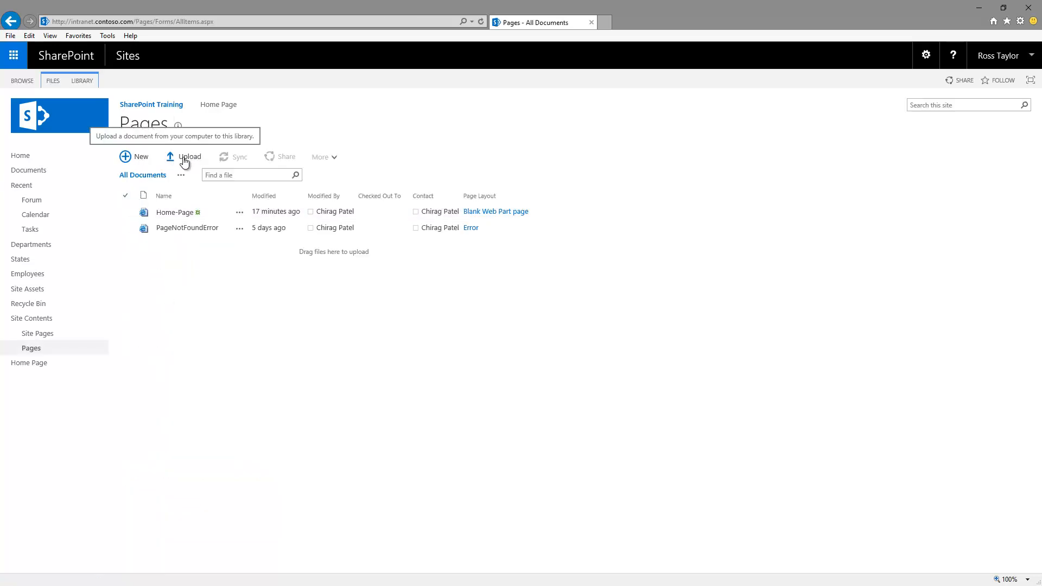
- Look at the document upload form and the page types offered for a new file without adding anything
left_click(186, 158)
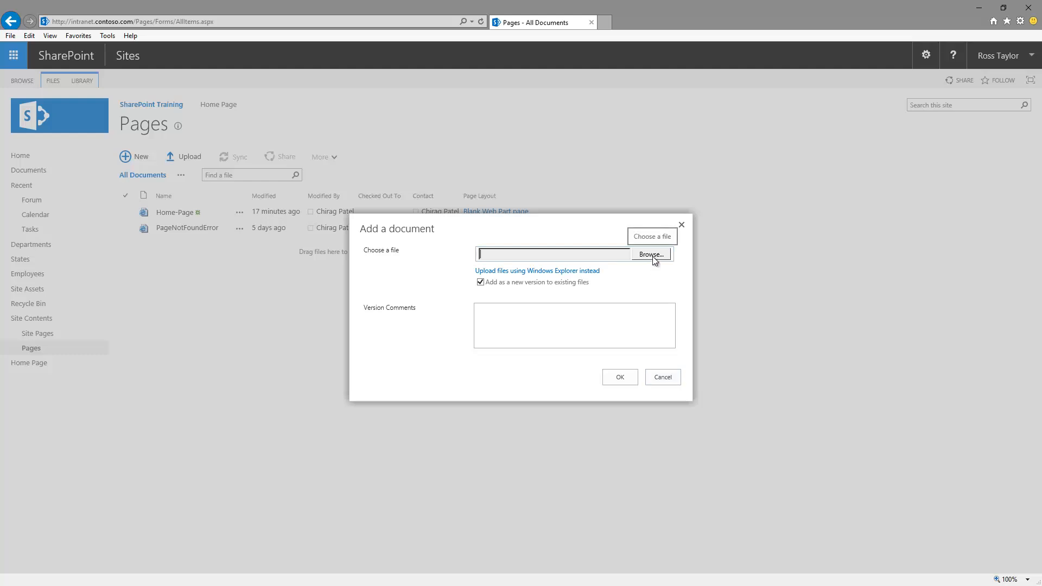
left_click(669, 380)
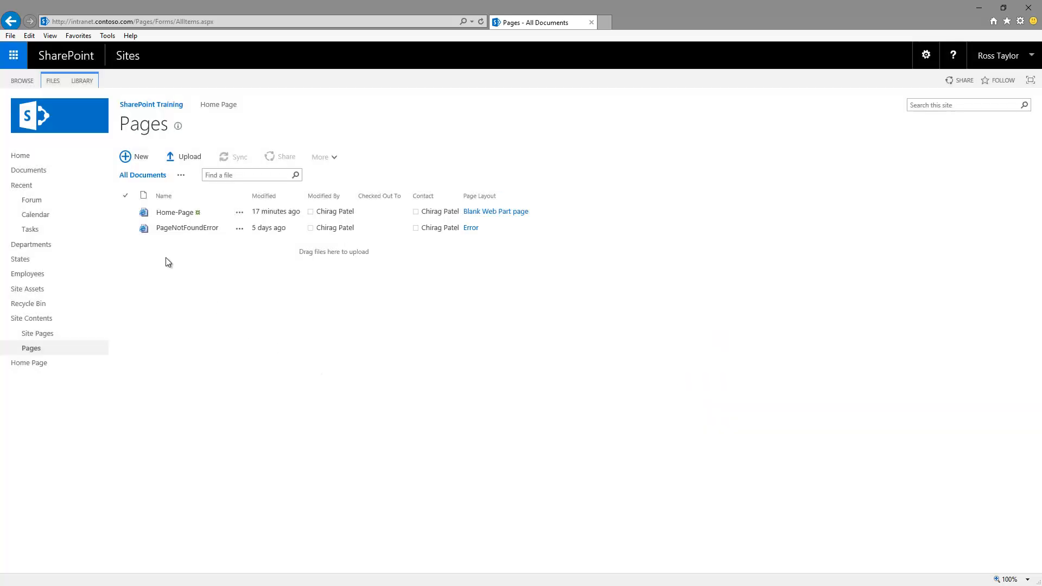
left_click(132, 162)
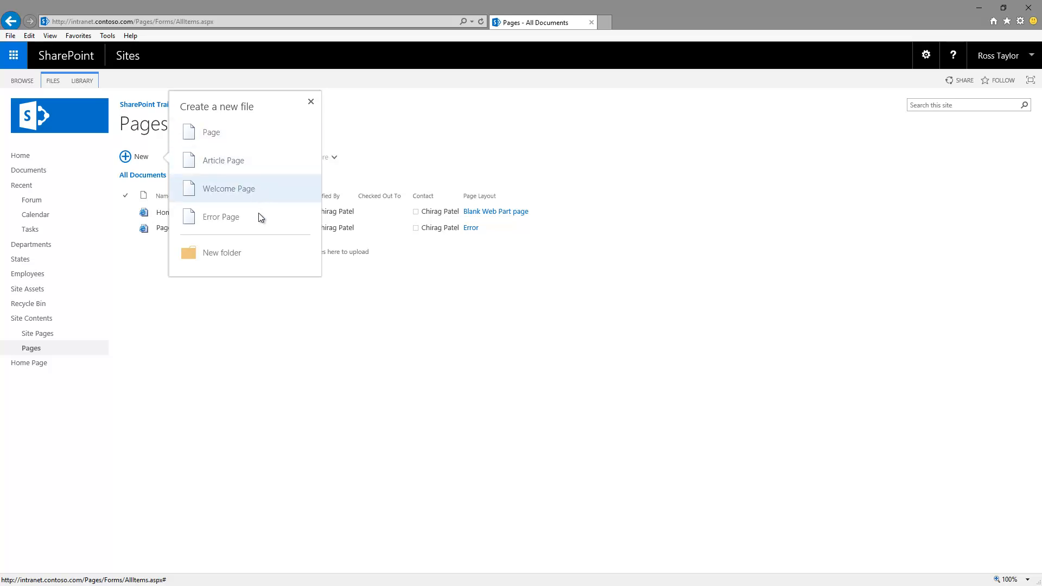
left_click(275, 321)
left_click(50, 80)
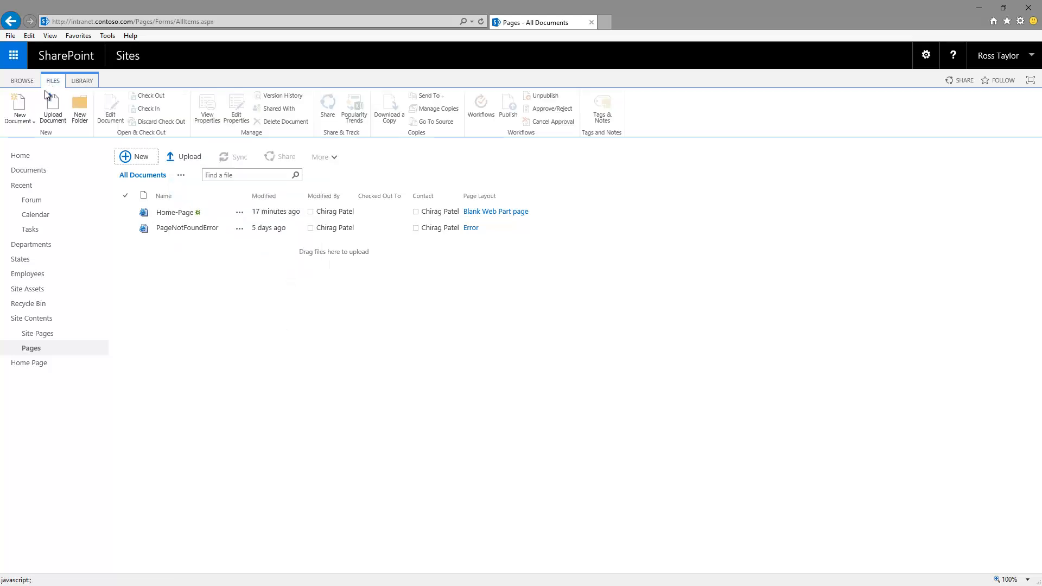
- Examine the page content types for new documents and the upload form in the Pages library, closing each without creating anything
left_click(20, 119)
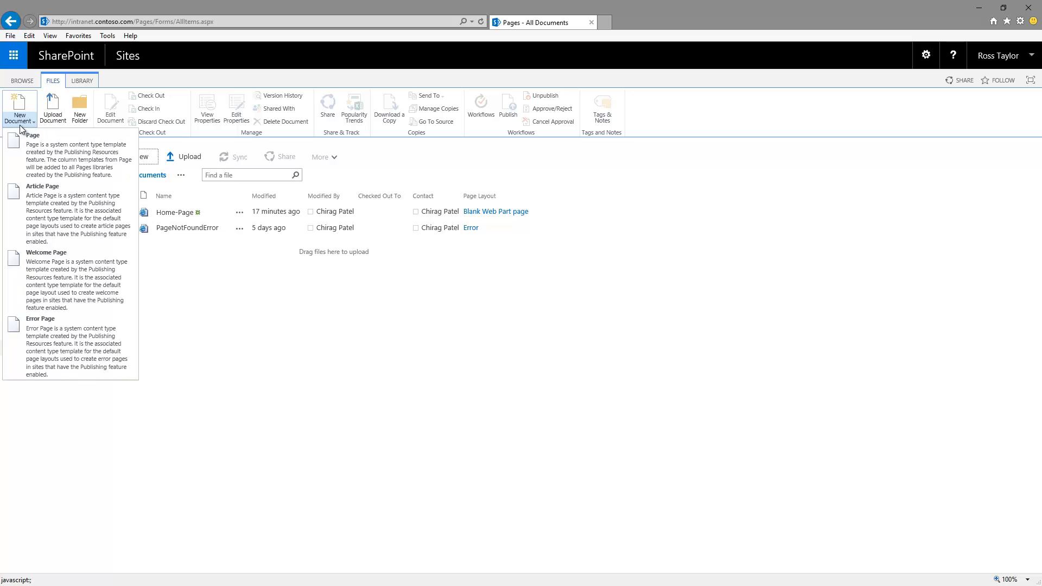
left_click(273, 307)
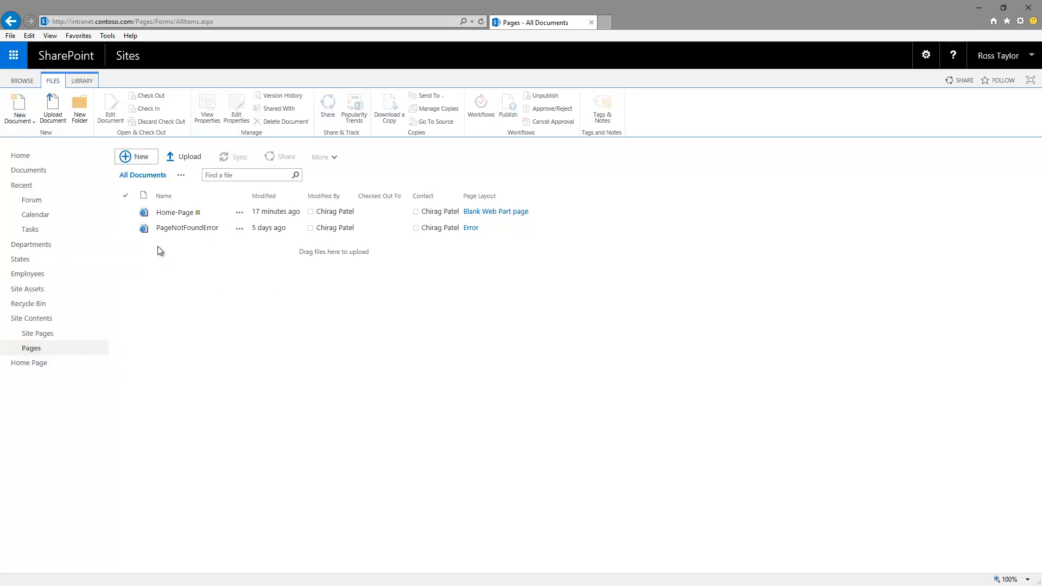
left_click(139, 158)
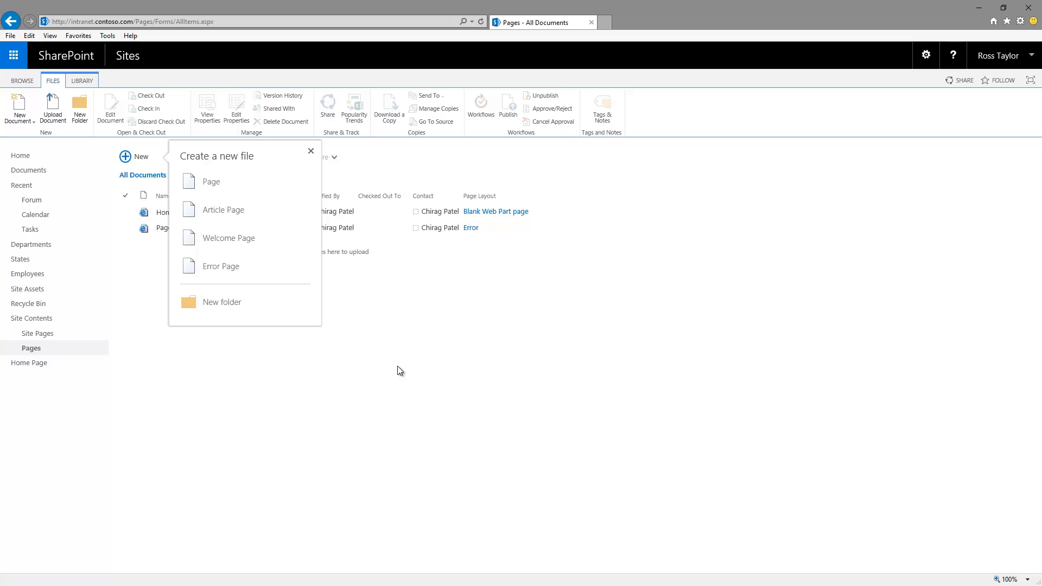
left_click(374, 366)
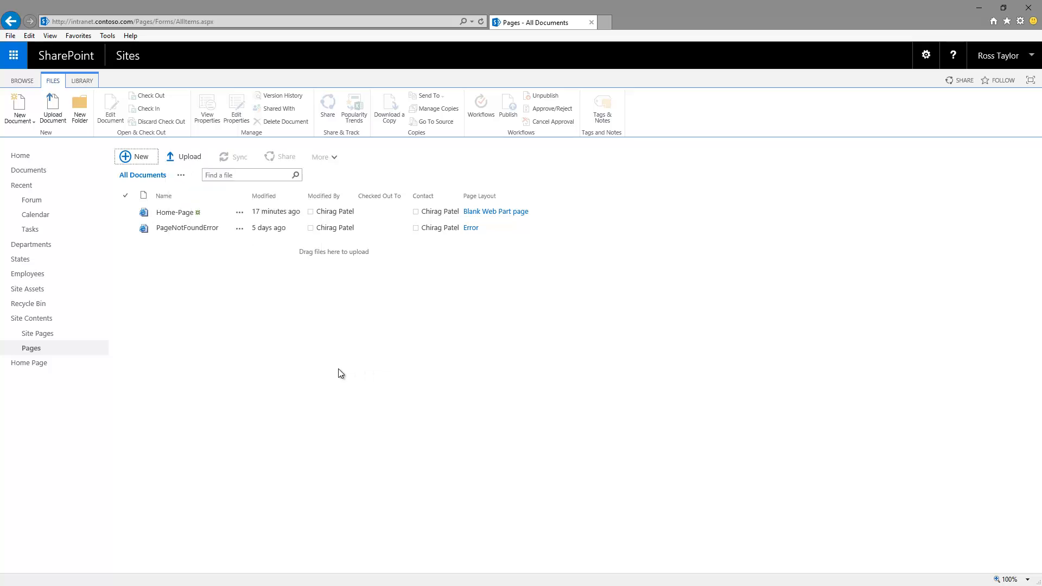
left_click(186, 157)
left_click(663, 378)
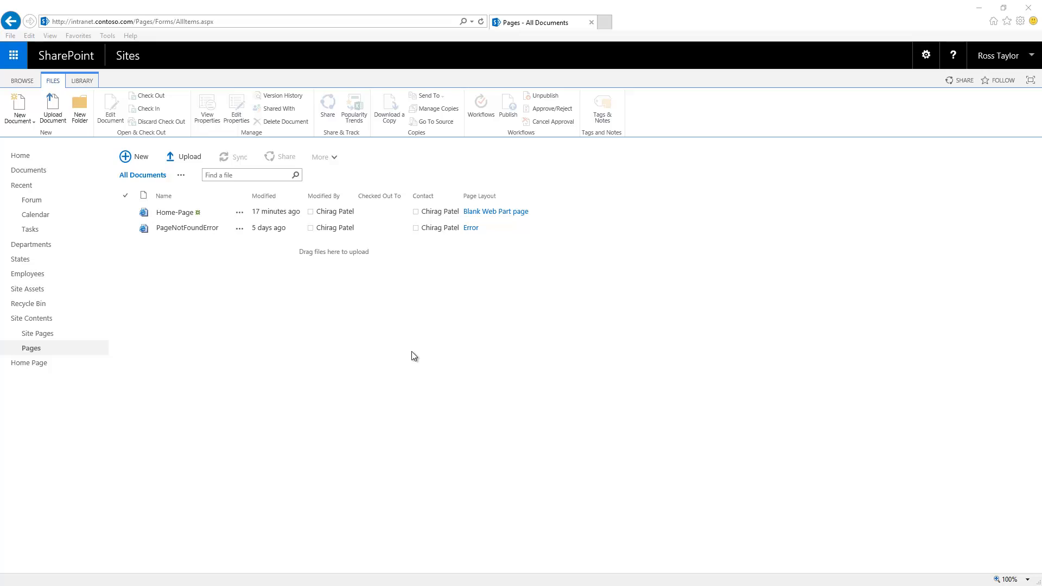
left_click(205, 313)
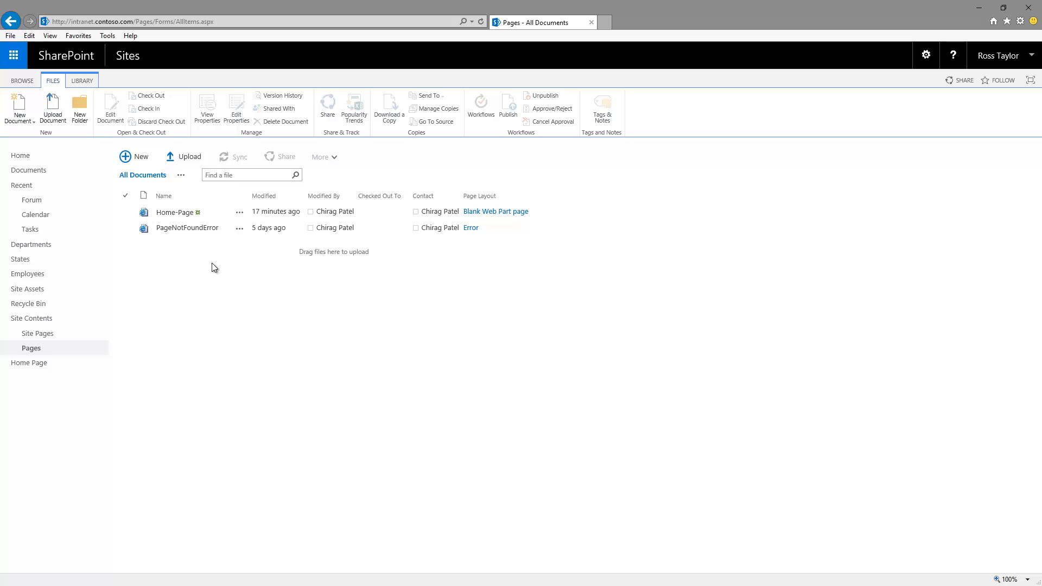
- Require content approval for submitted items in the Pages library's versioning settings, save, and return to the library
left_click(82, 81)
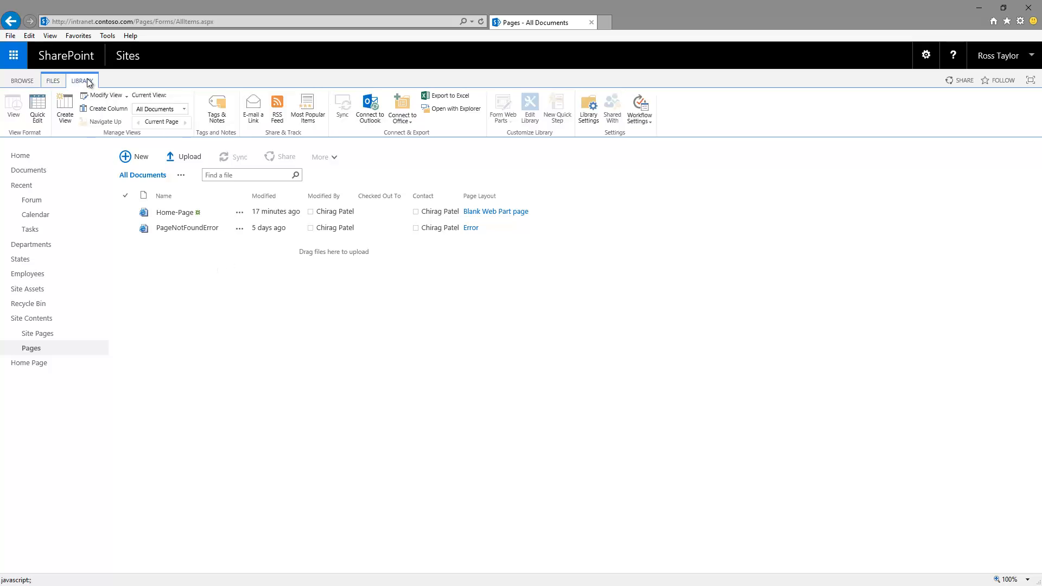
left_click(589, 108)
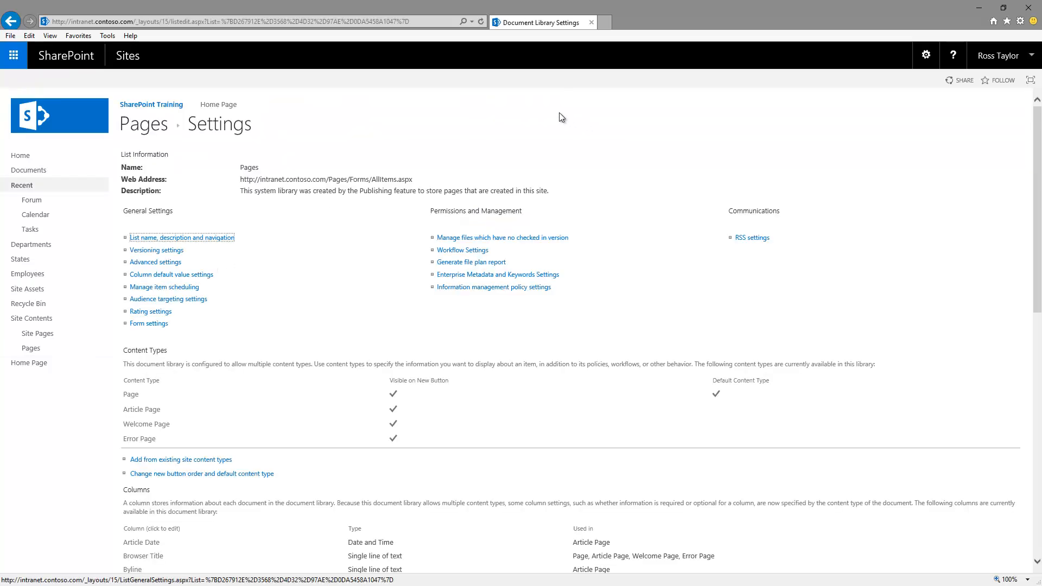
left_click(154, 250)
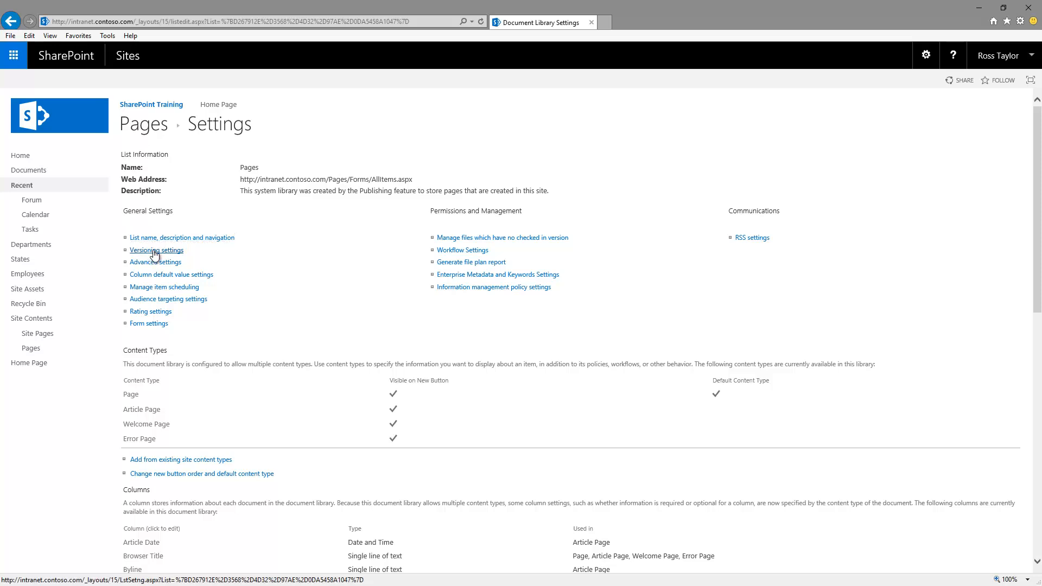
left_click(719, 183)
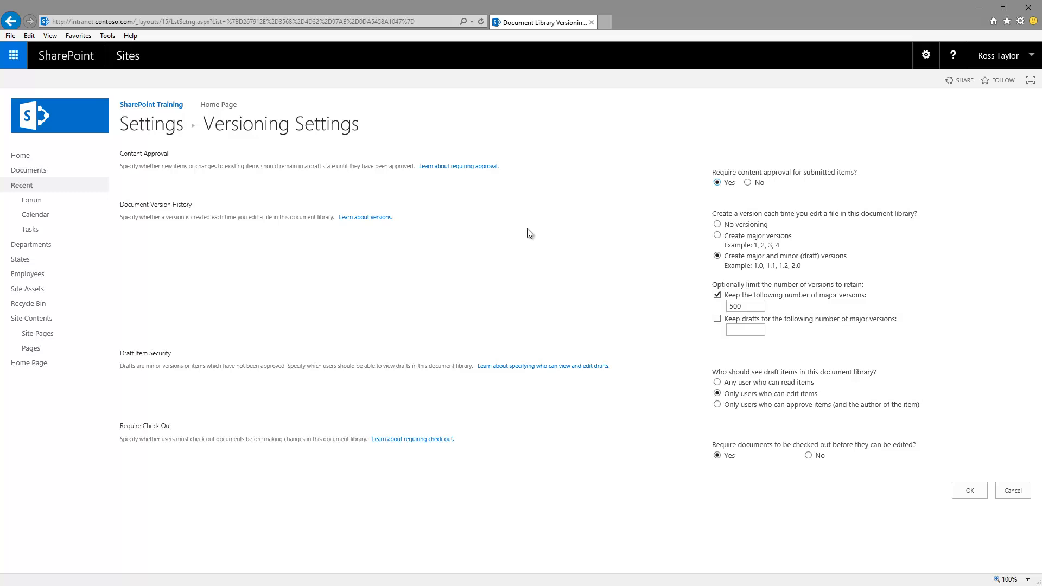
left_click(974, 491)
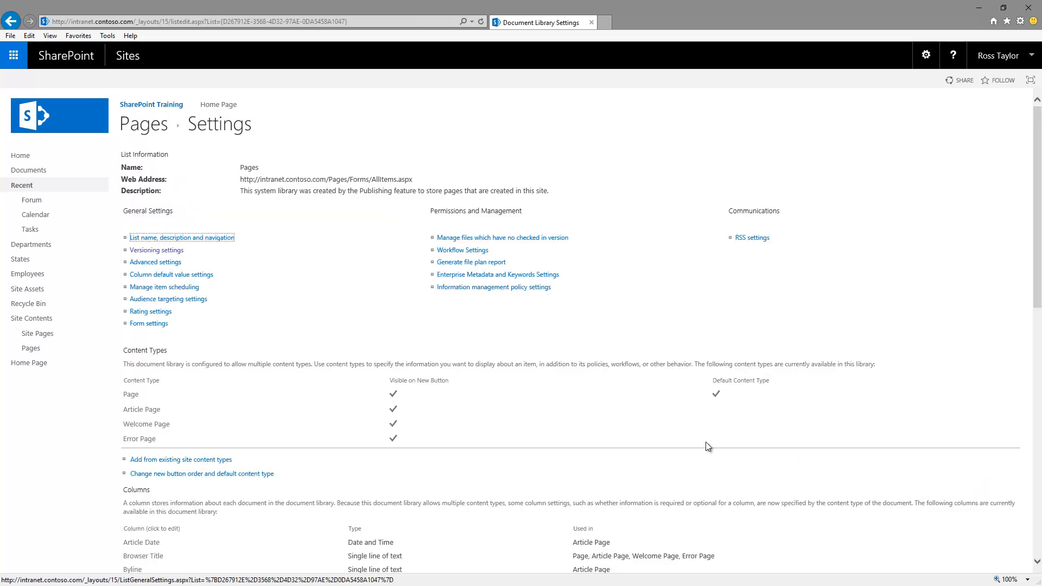
left_click(144, 127)
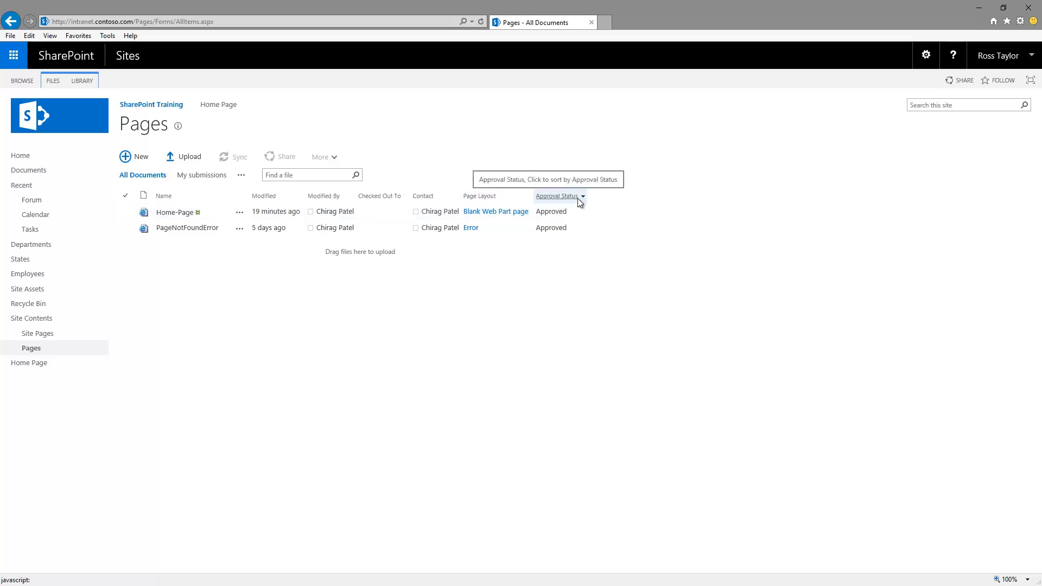
- Check the approval status of the Home-Page and PageNotFoundError files in the Pages library
left_click(556, 212)
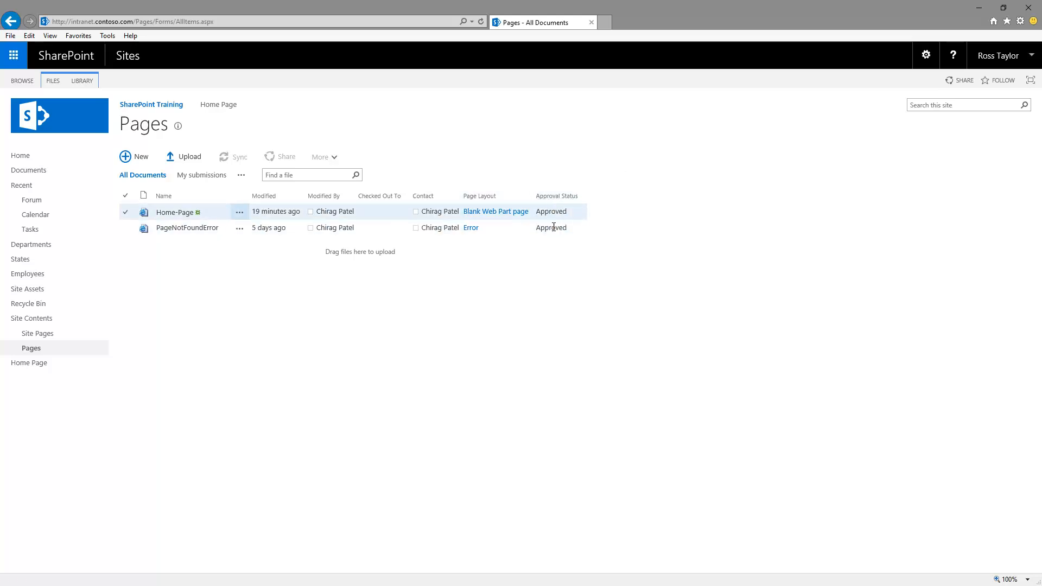
left_click(554, 227)
left_click(215, 213)
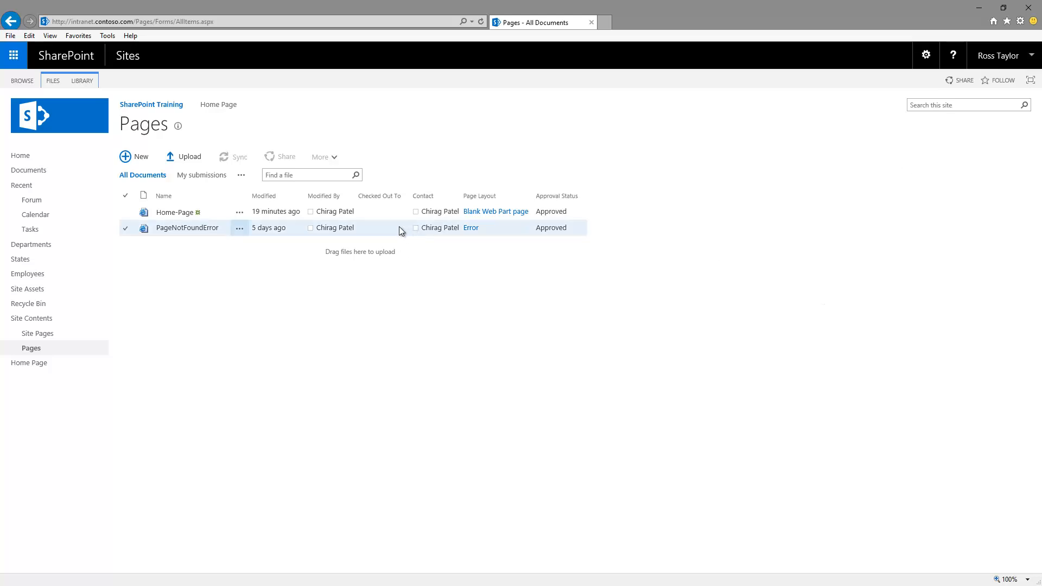
- Create a page titled "article one" with the (Welcome Page) Blank Web Part page layout, and check its approval status in the library
left_click(127, 158)
left_click(260, 160)
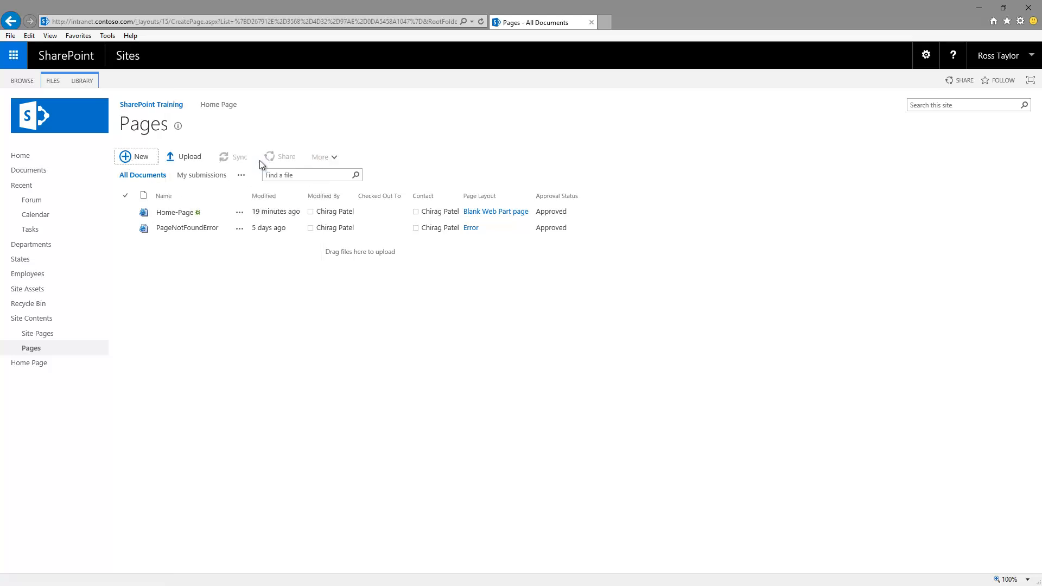
type("ar")
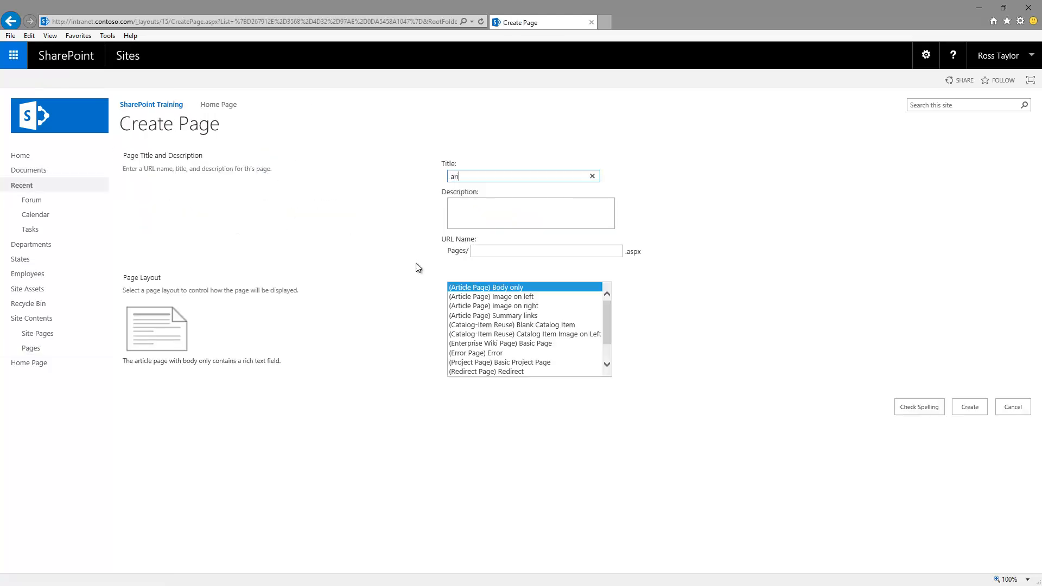
key("Down")
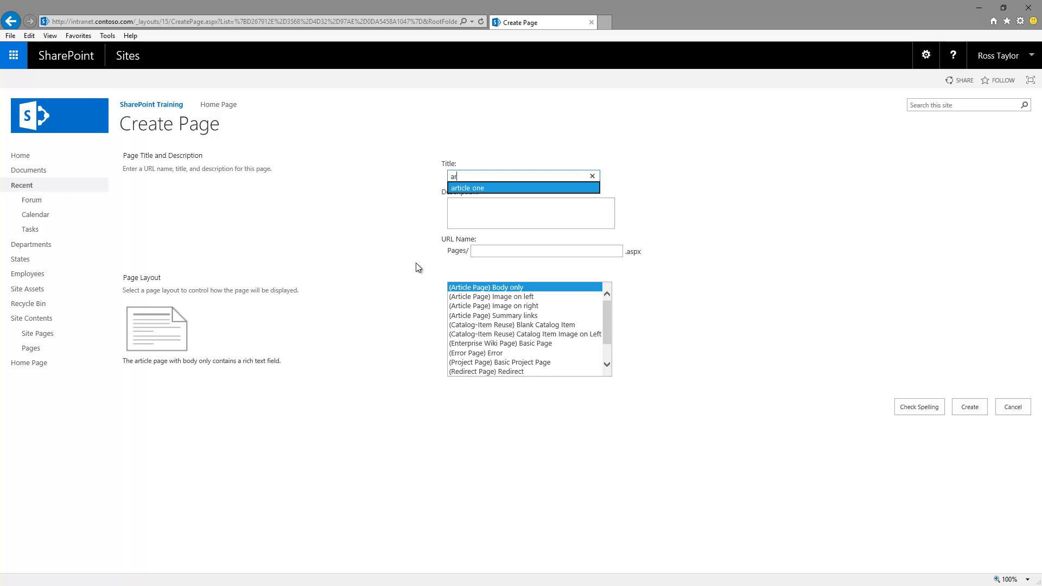
key("Tab")
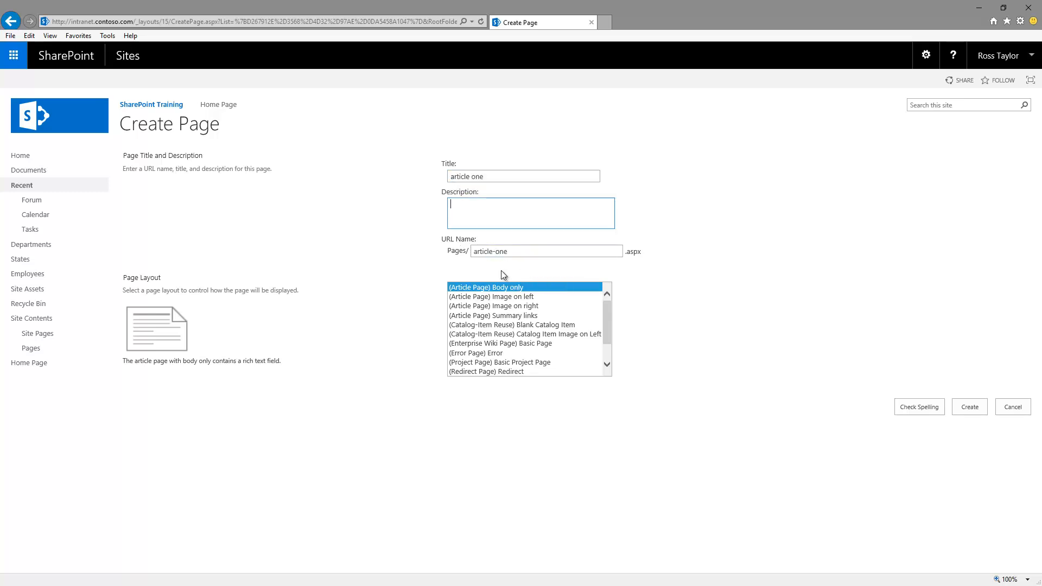
left_click(471, 177)
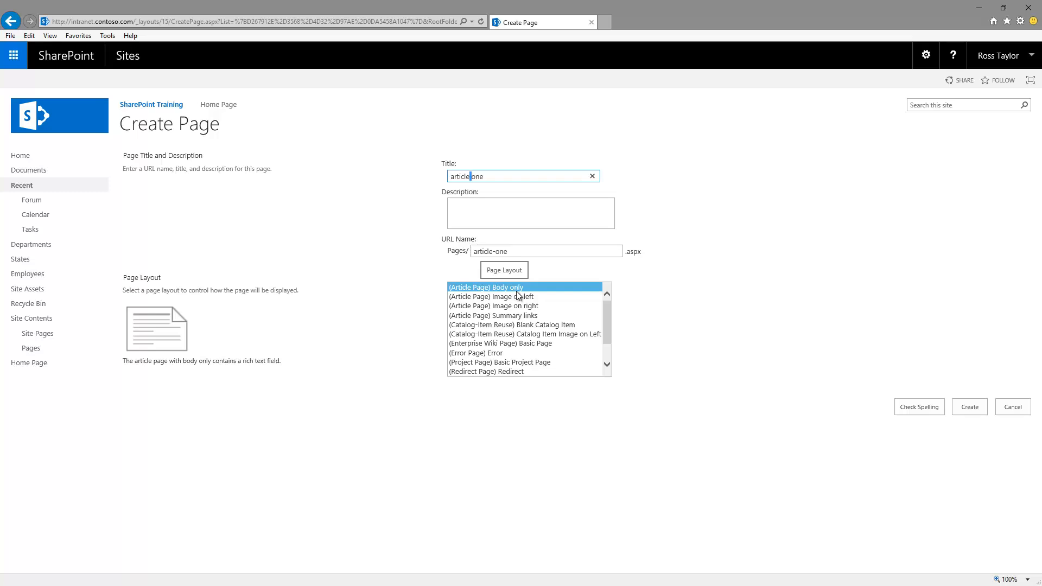
left_click(535, 363)
scroll(538, 366, "down", 1)
left_click(530, 355)
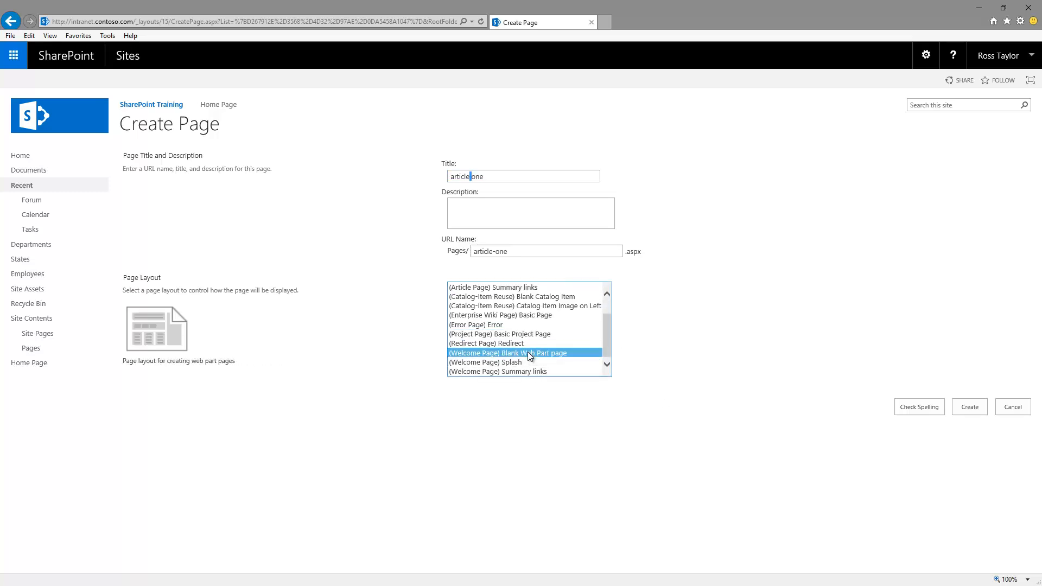
left_click(968, 412)
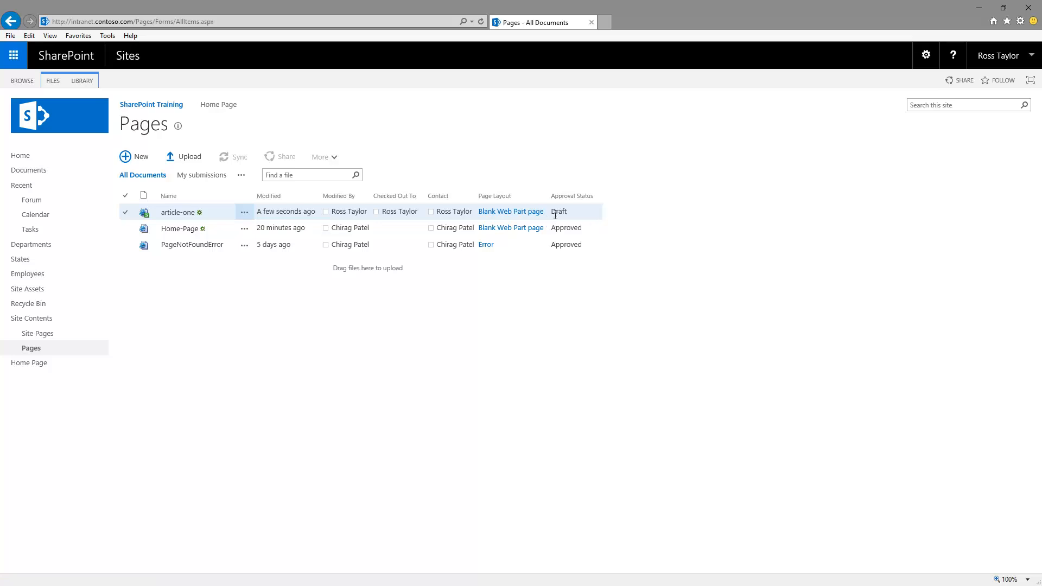
left_click_drag(552, 213, 574, 214)
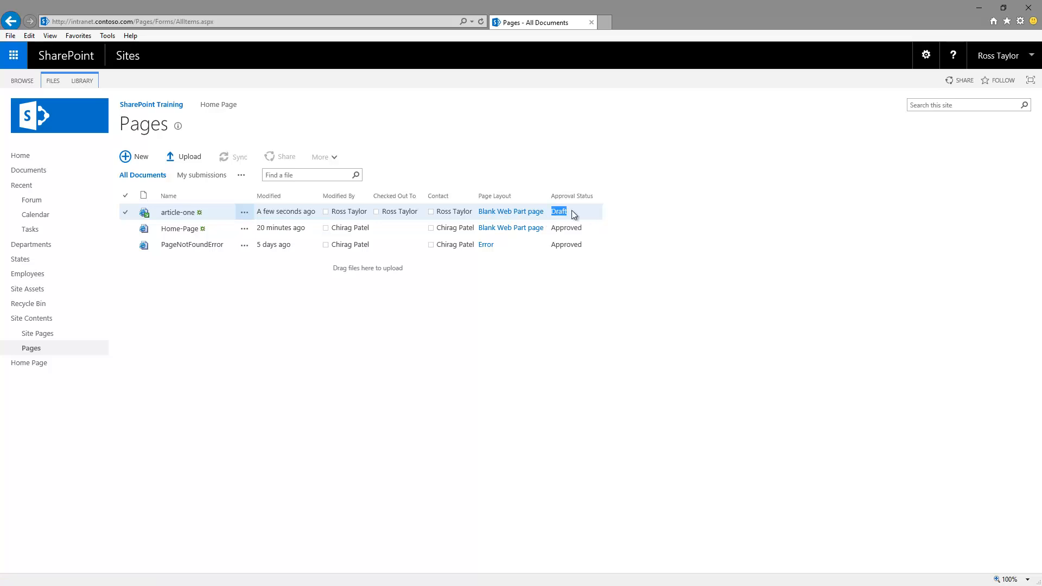
left_click(312, 377)
- Open the article-one page for editing, enter the content lines "fsdfsdfsdf", "f", "sdf" and "sdfsf", and check the page in without comments
left_click(170, 213)
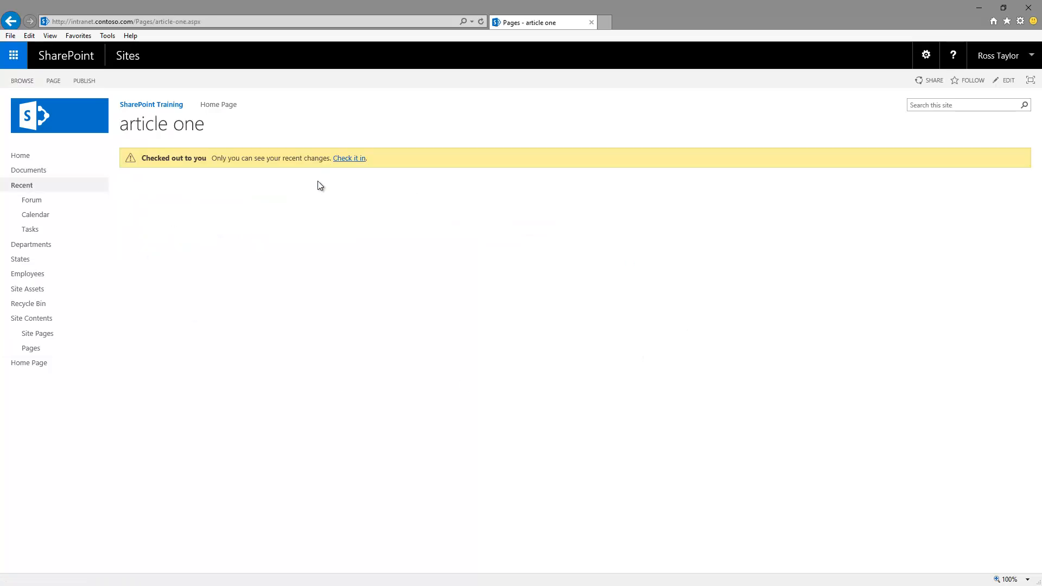
left_click(52, 81)
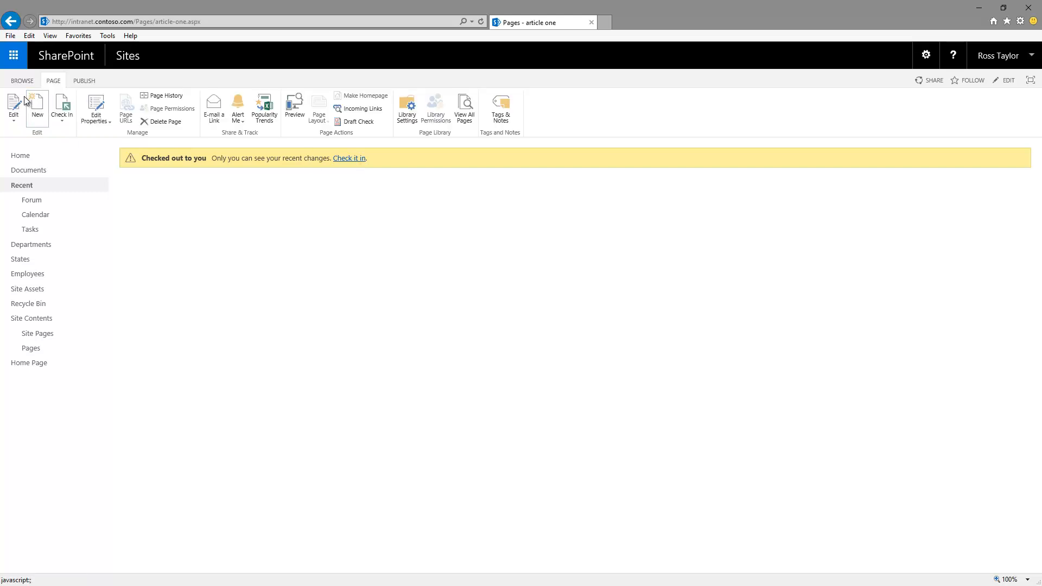
left_click(13, 107)
type("fsdfsdfsdf")
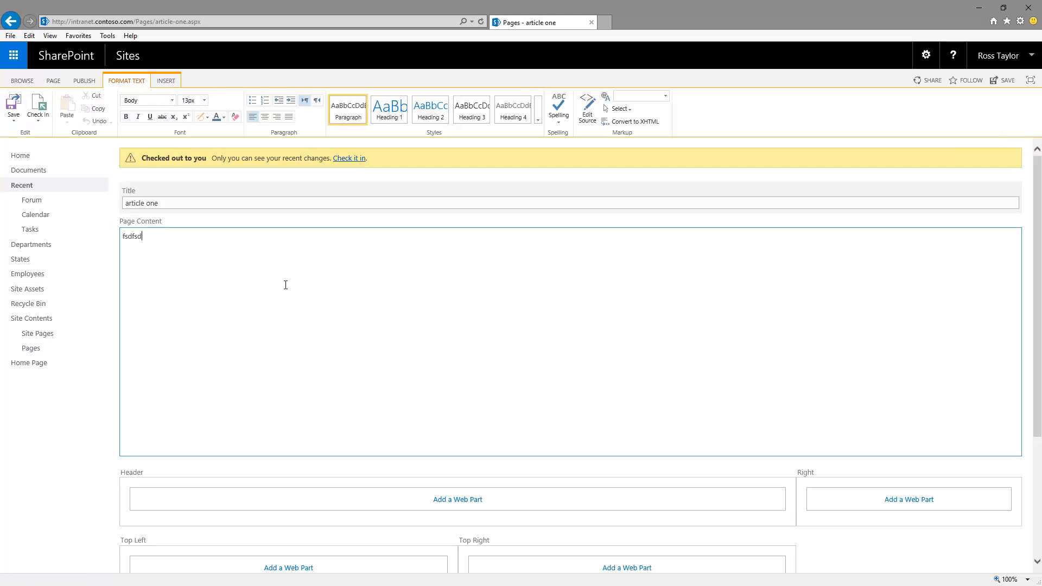
key("Return")
type("f")
key("Return")
type("sdf")
key("Return")
type("sdfsf")
left_click(39, 109)
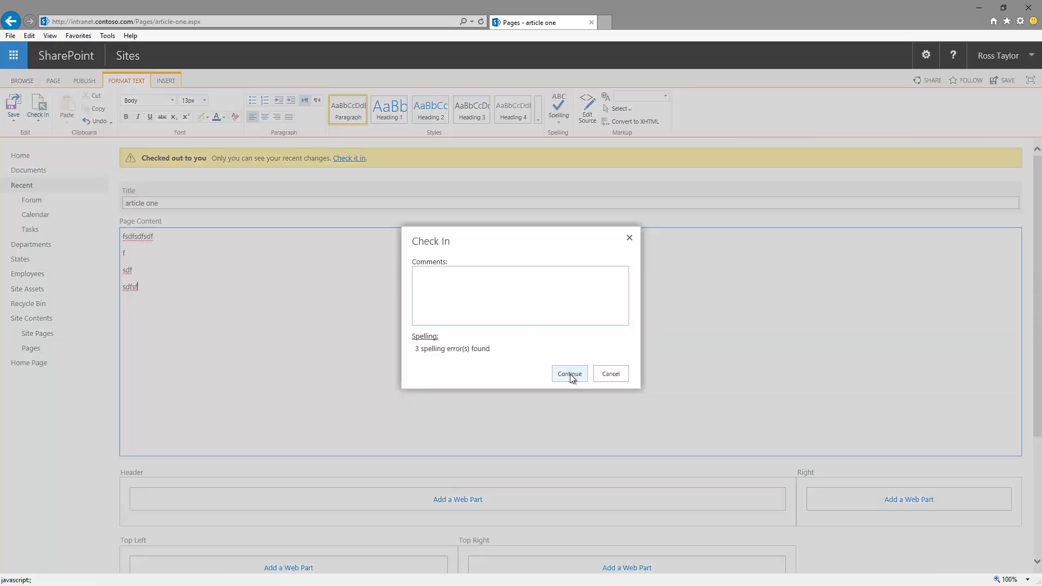
left_click(570, 374)
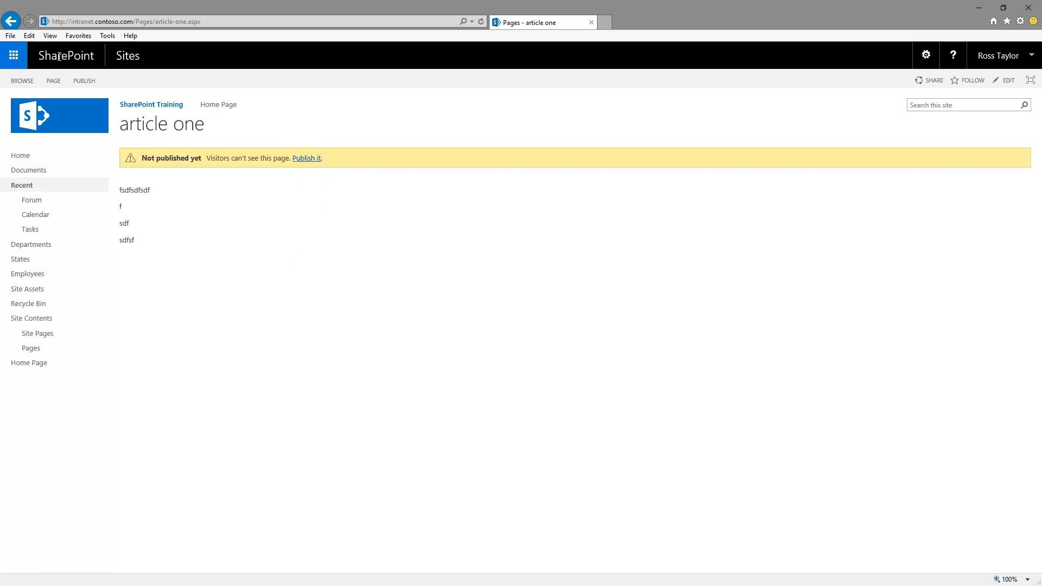
- Review the publishing options of the article one page and submit it for approval
left_click(84, 80)
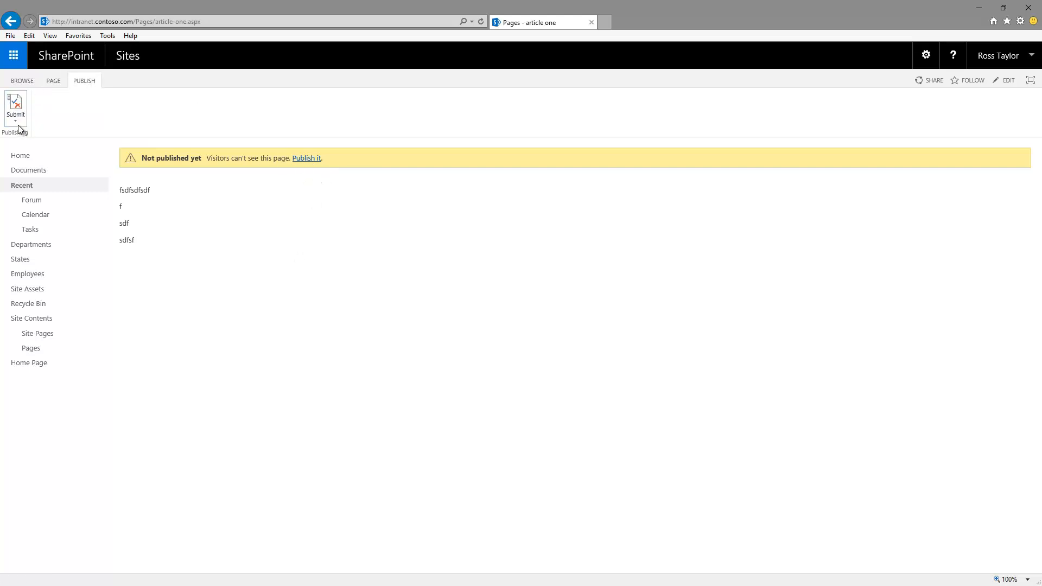
left_click(15, 121)
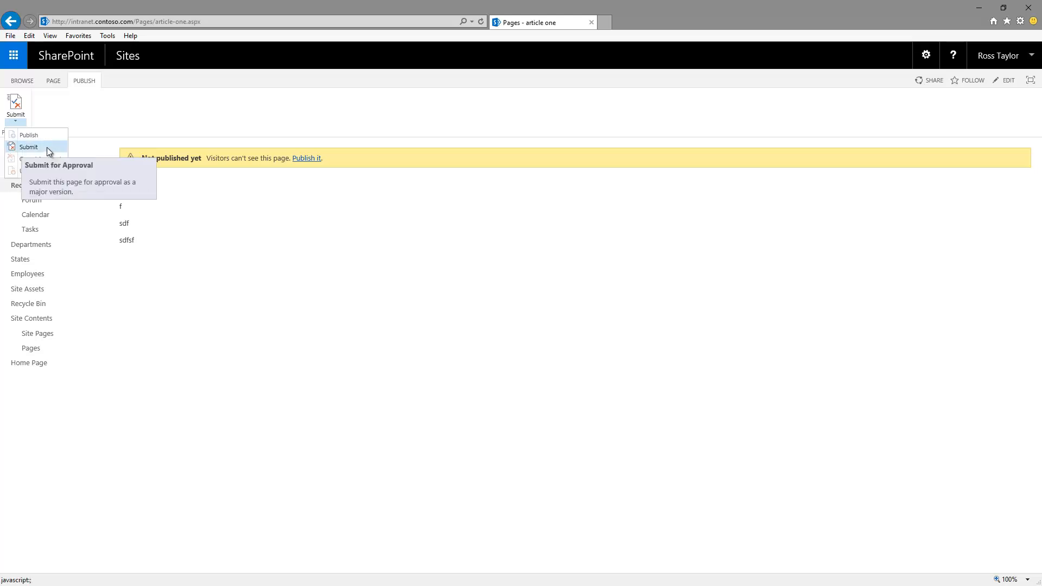
left_click(258, 240)
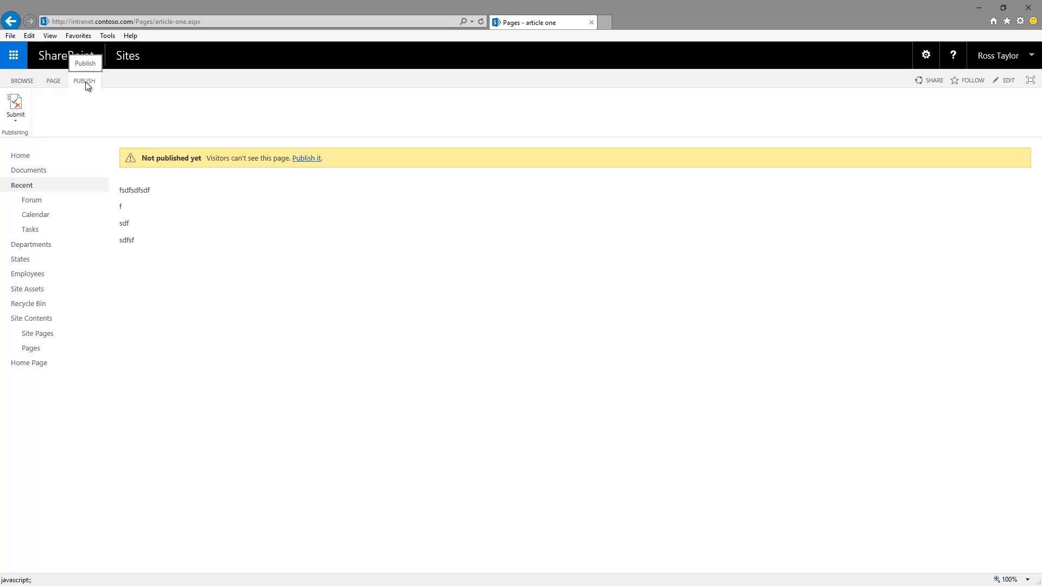
left_click(14, 109)
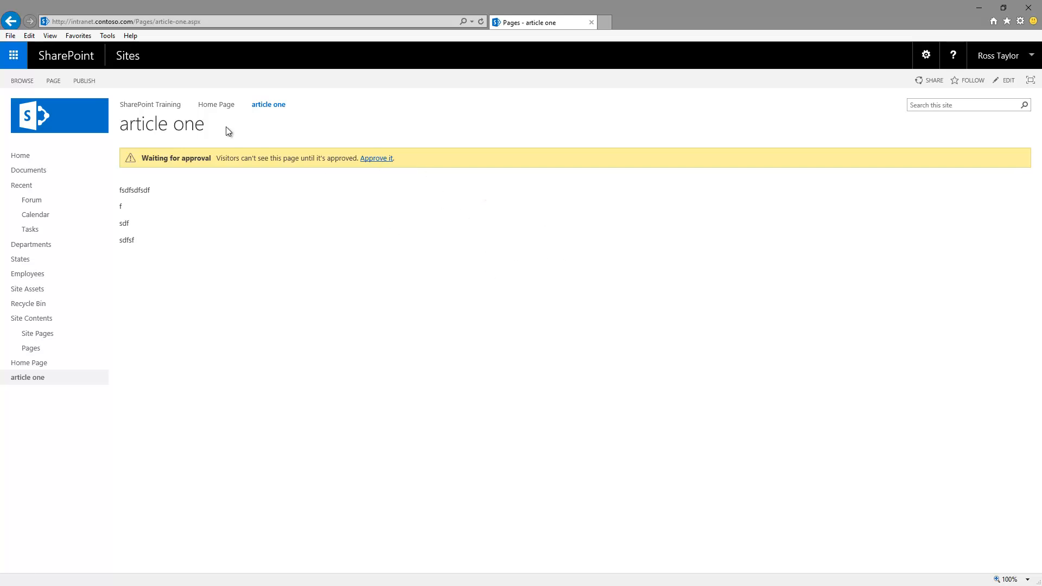
- Look at the publishing options for the submitted article one page without choosing any
left_click(86, 81)
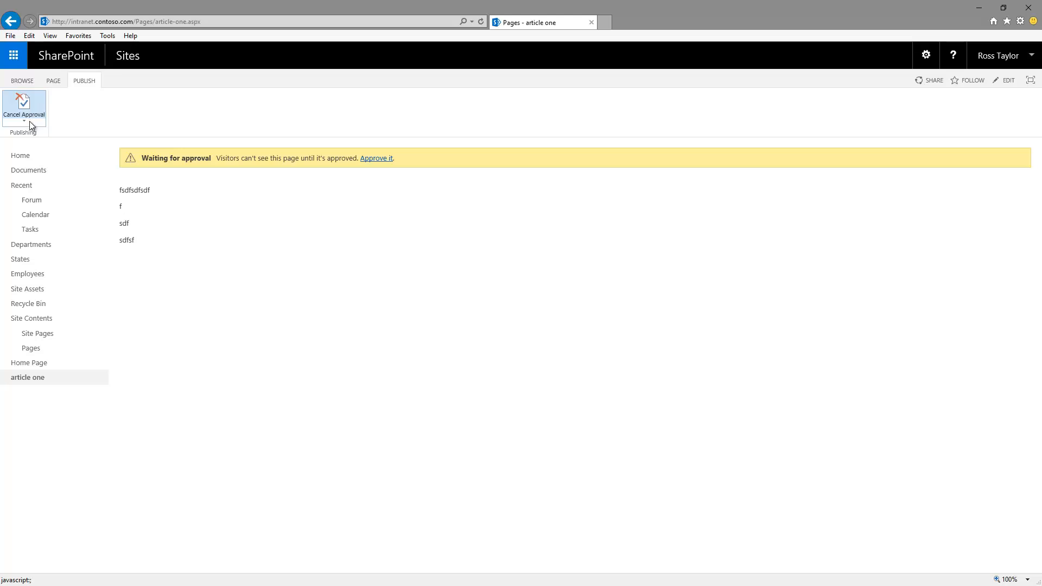
left_click(29, 121)
left_click(236, 238)
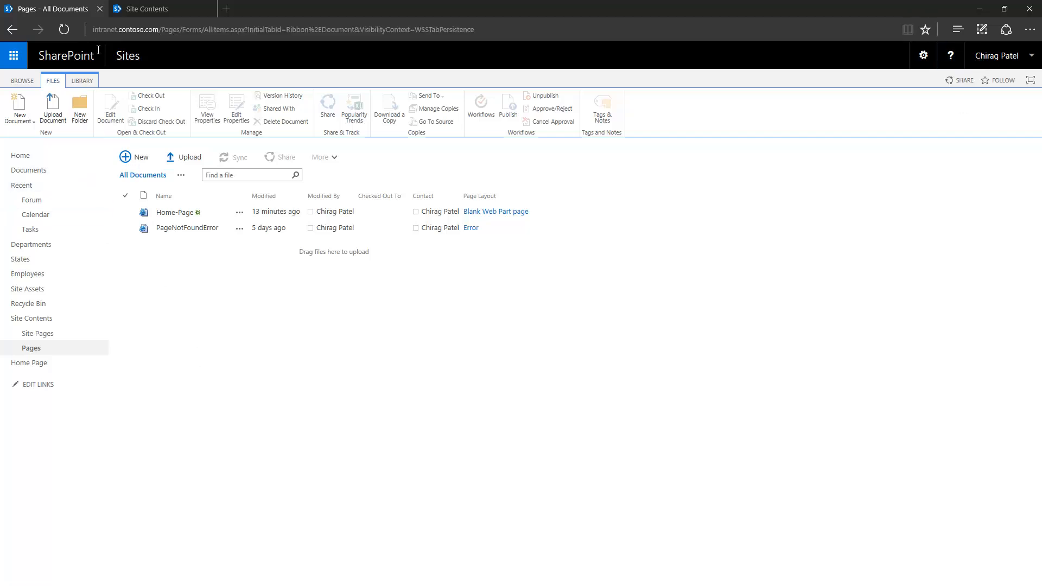
- Switch to the Microsoft Edge window and reload the Pages library, resubmitting the form
left_click(66, 31)
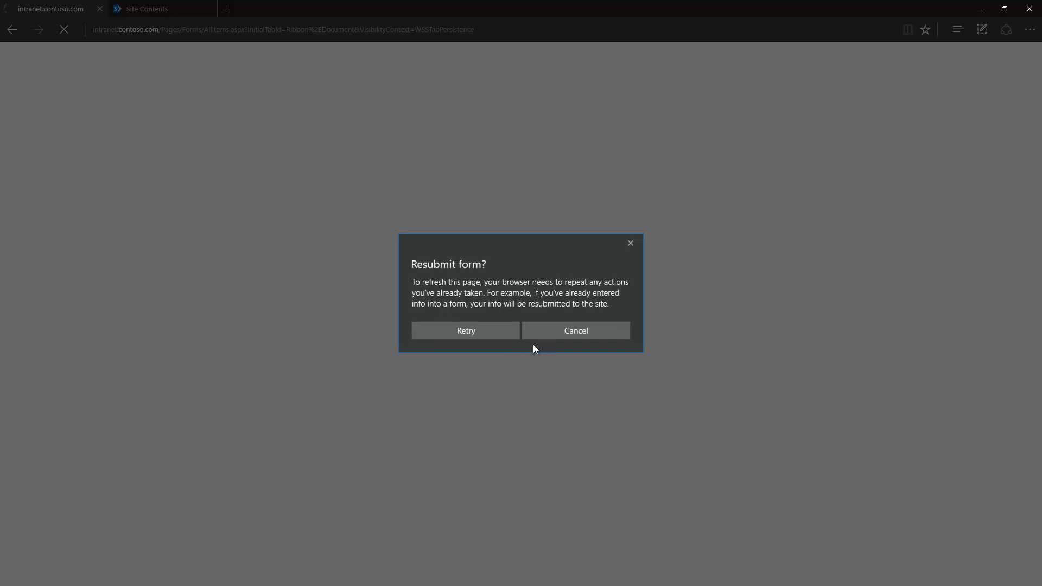
left_click(450, 331)
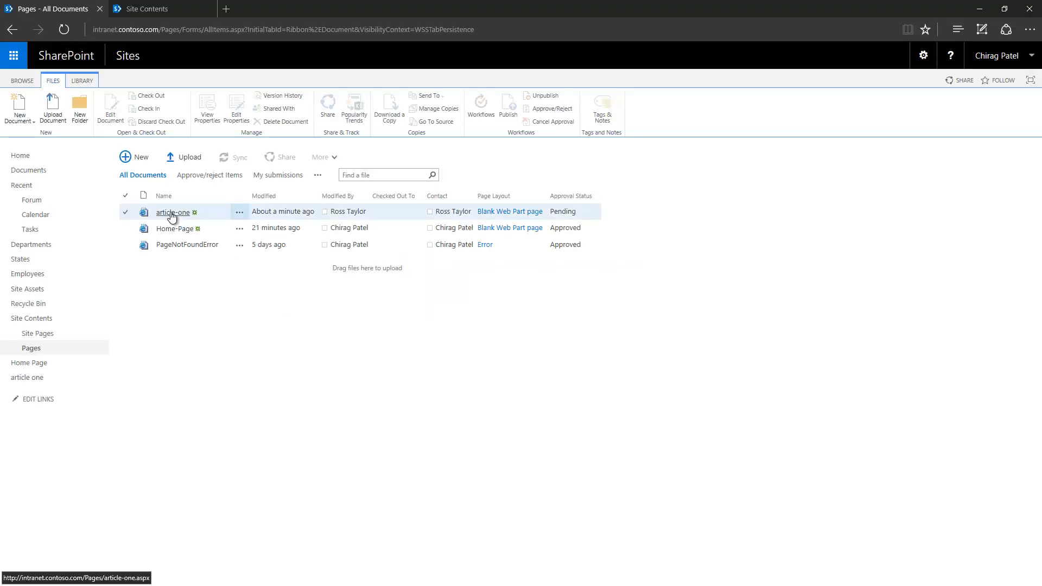
- Review the article-one page, return to the Pages library and examine the page's approval status
left_click(173, 213)
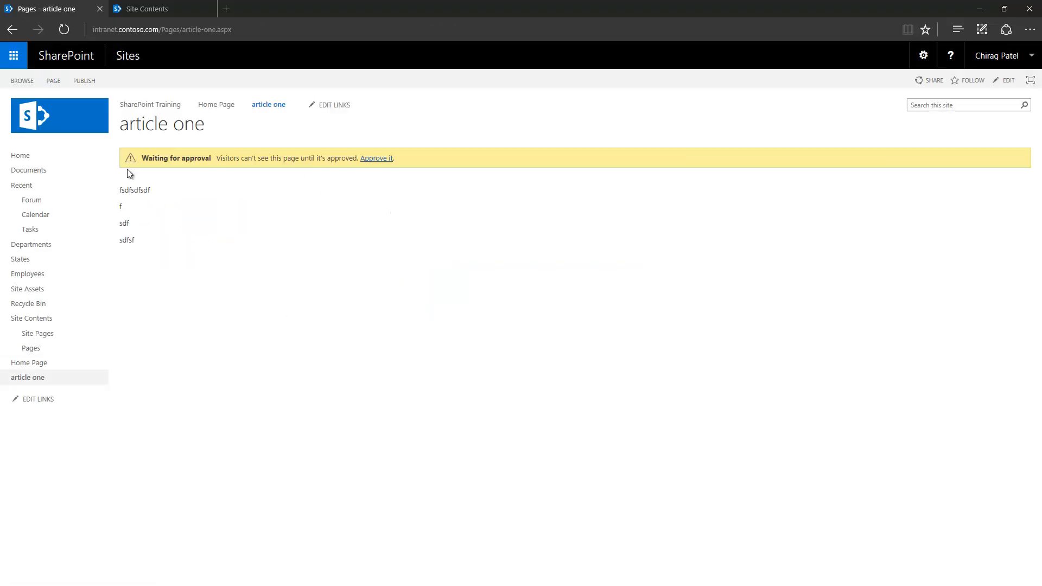
left_click(12, 29)
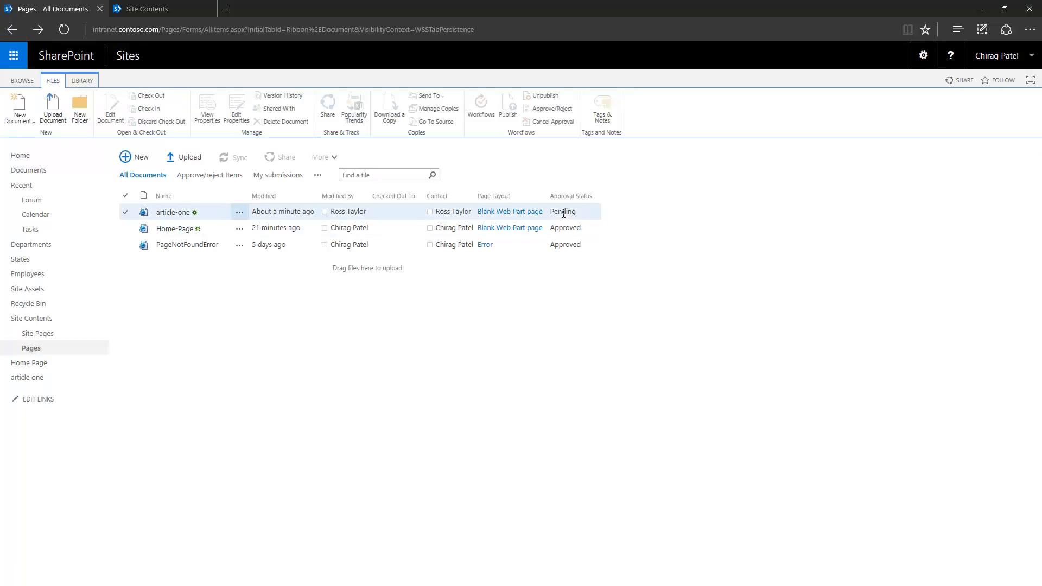
double_click(564, 212)
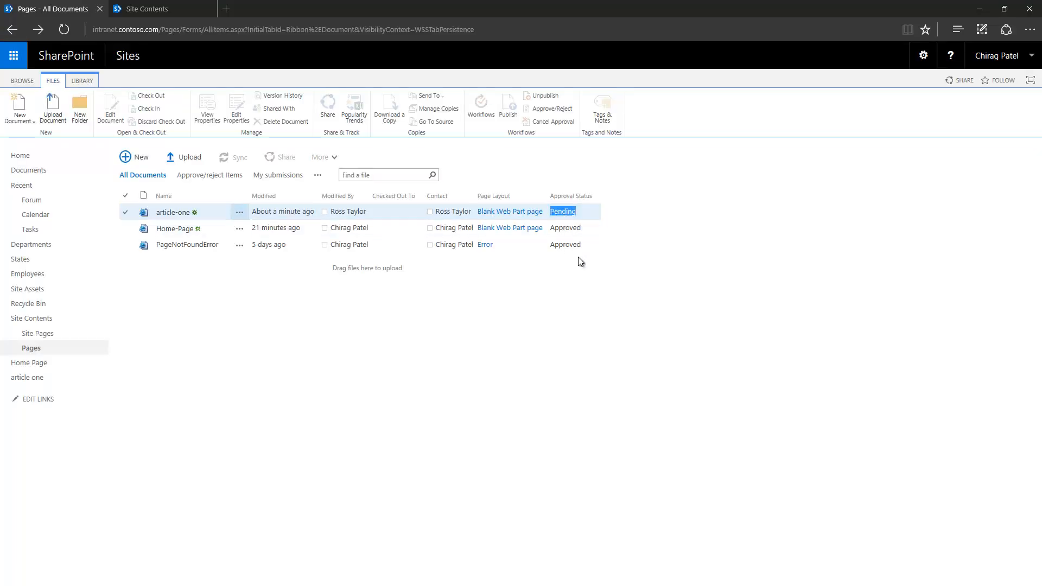
- Look at the approval dialog of the article-one page, cancel it and return to the Pages library
left_click(180, 216)
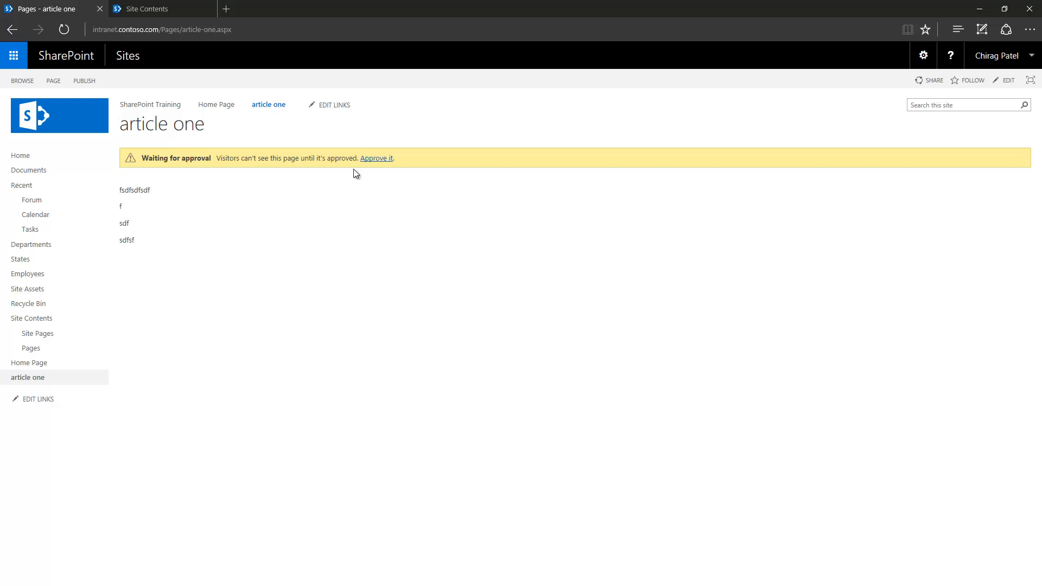
left_click(377, 159)
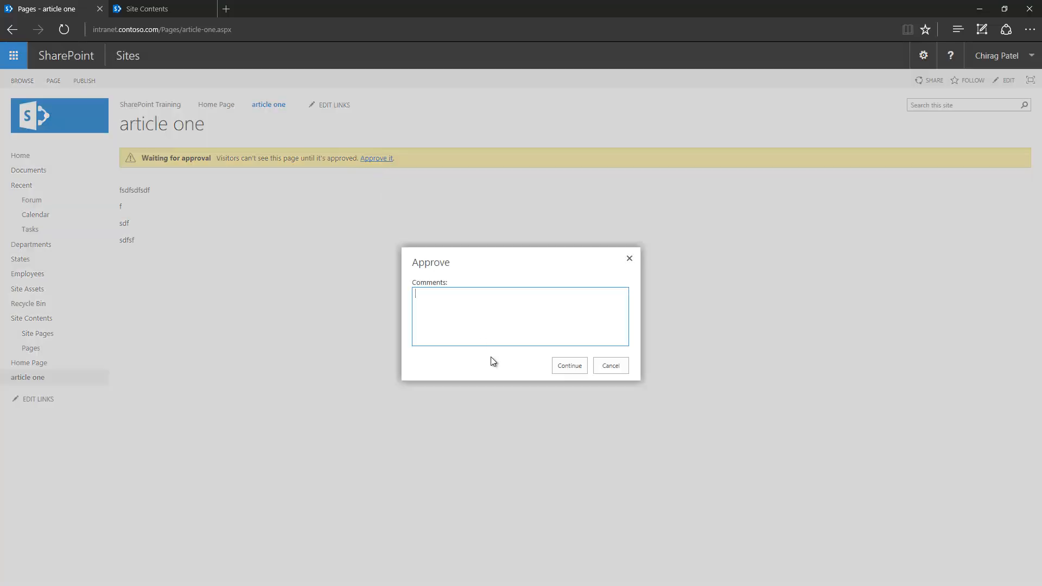
left_click(622, 367)
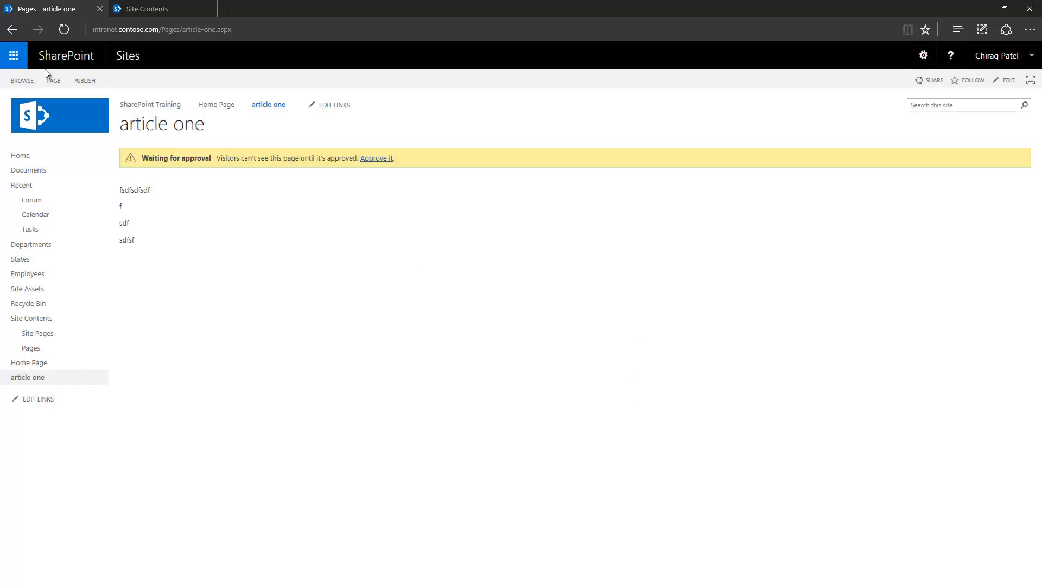
left_click(13, 30)
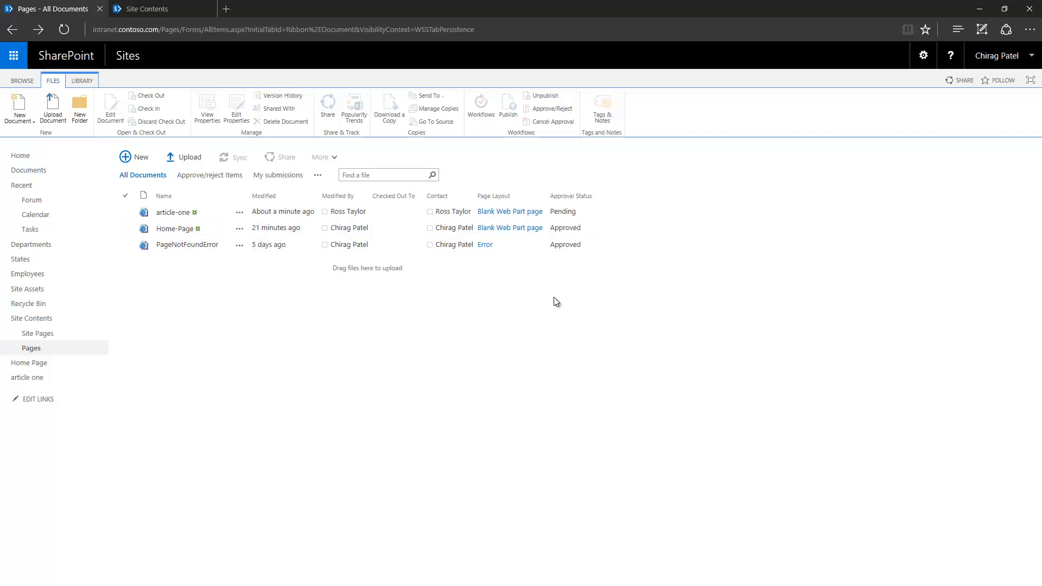
- Filter the Pages library to show only items whose Approval Status is Pending
left_click(598, 200)
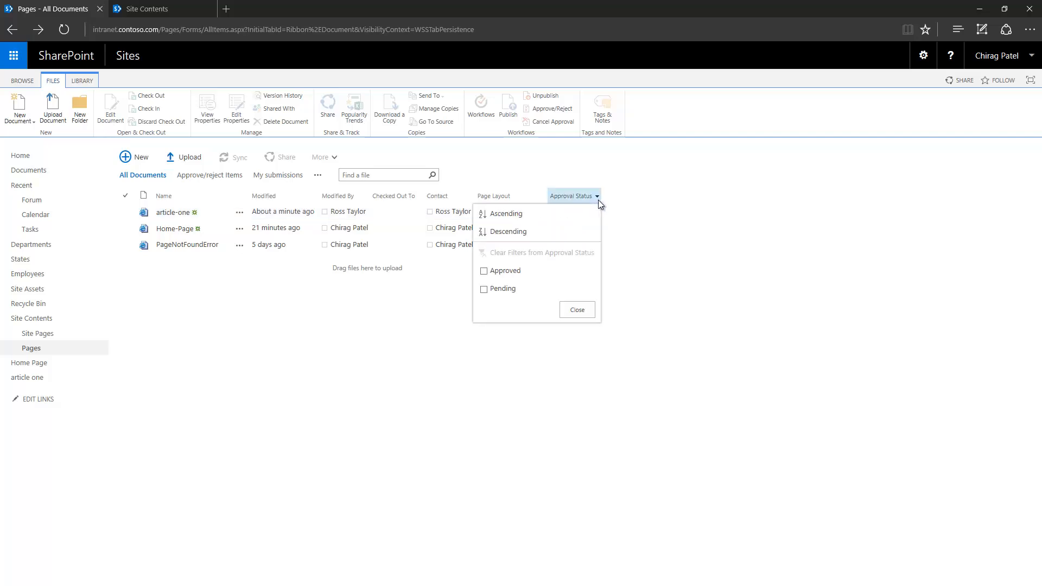
left_click(486, 288)
left_click(565, 311)
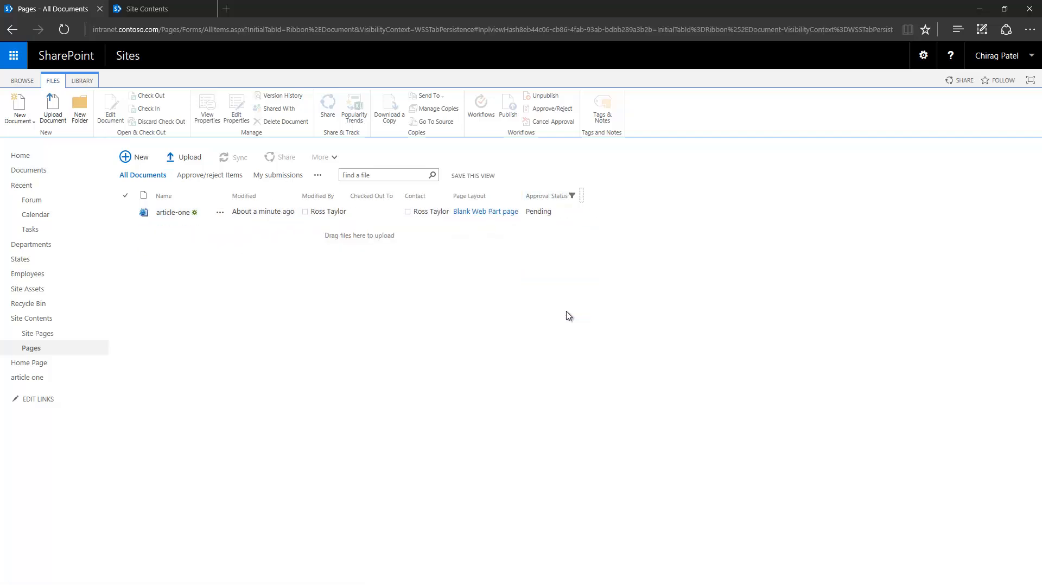
- Set the approval status of article-one to Approved with the comment "approved"
left_click(220, 215)
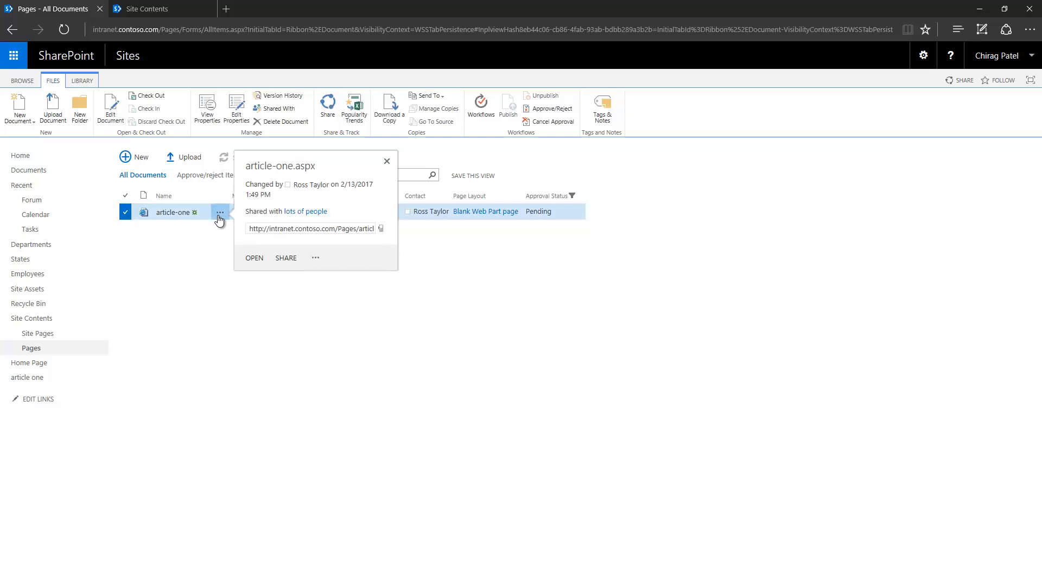
left_click(315, 259)
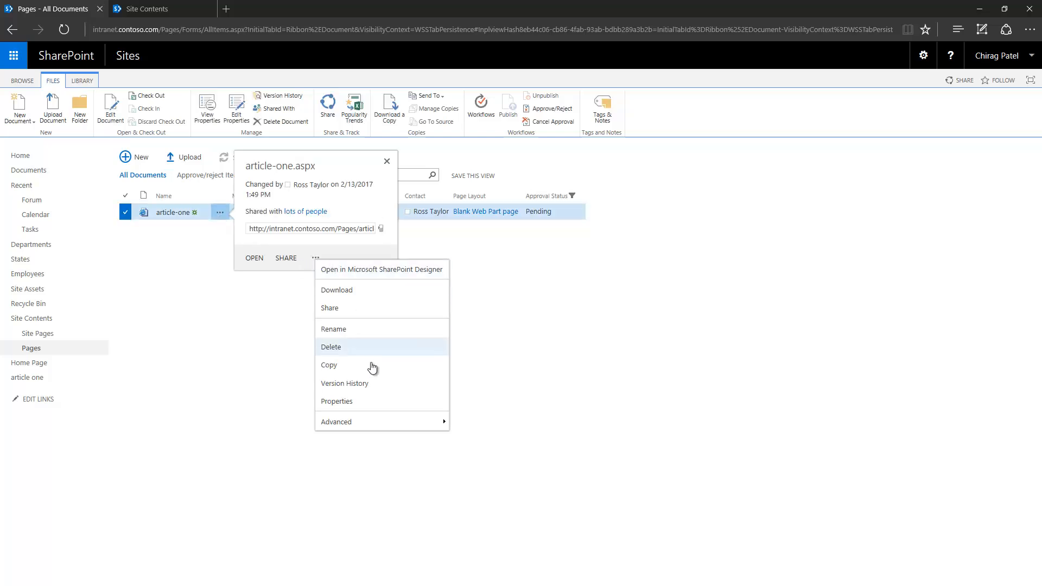
mouse_move(386, 428)
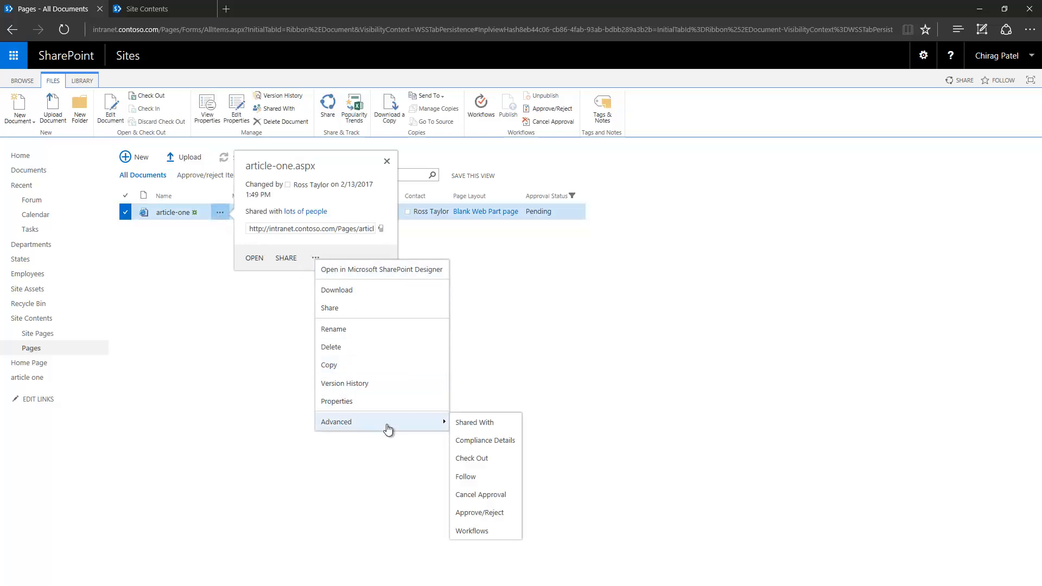
left_click(493, 516)
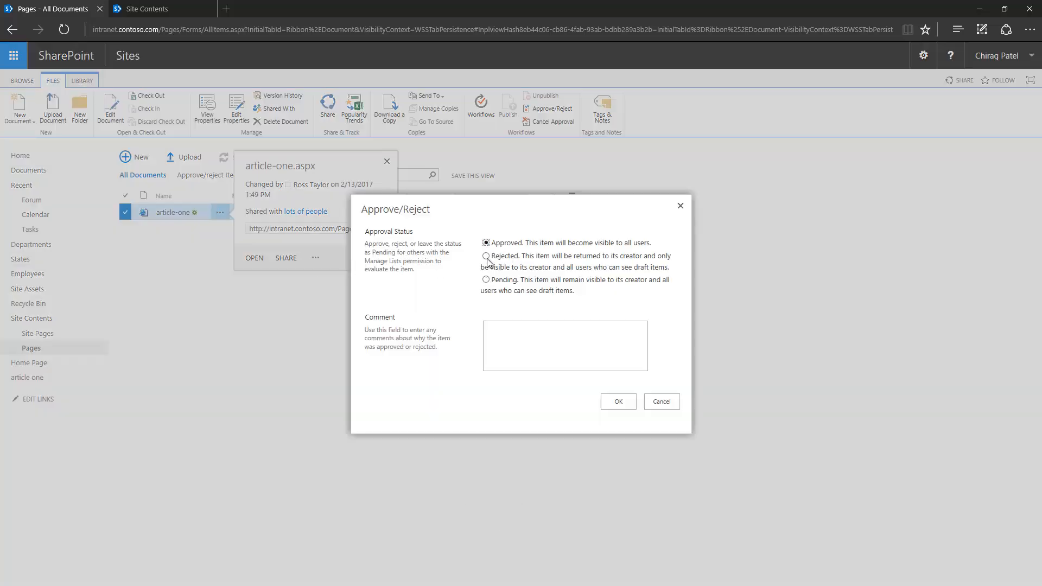
left_click(495, 338)
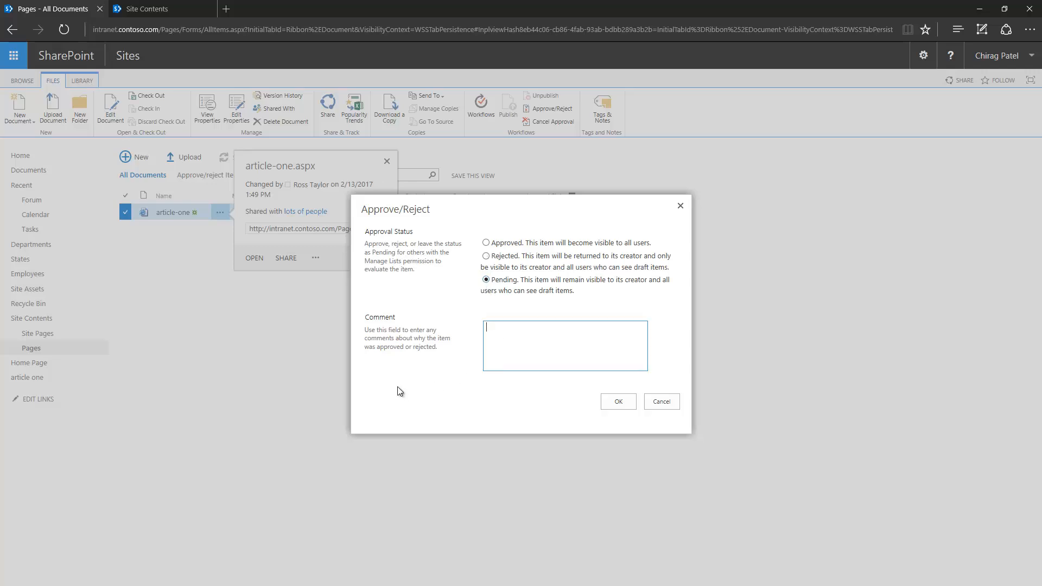
left_click(486, 243)
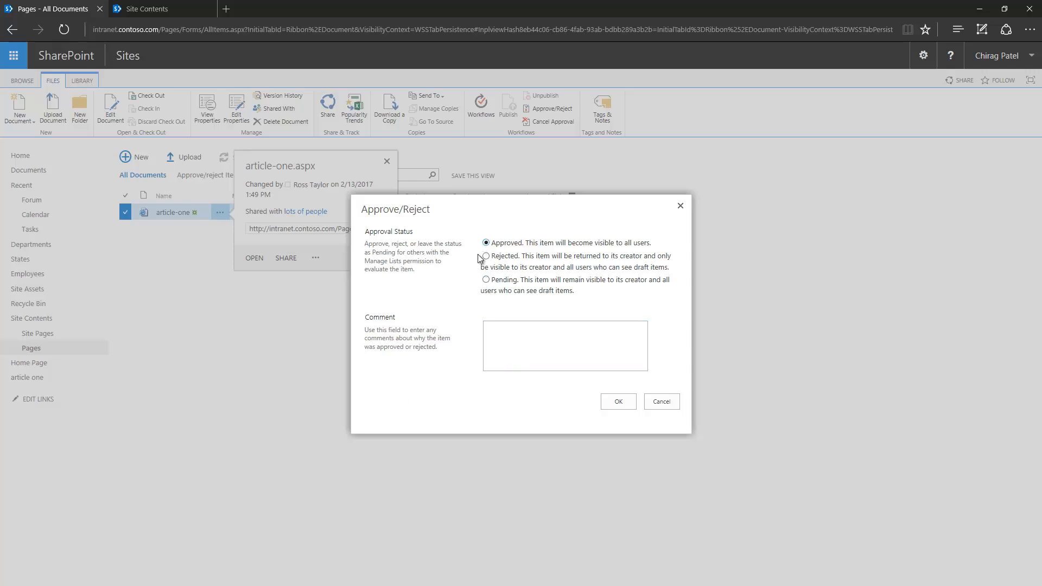
left_click(563, 349)
type("approved")
left_click(622, 404)
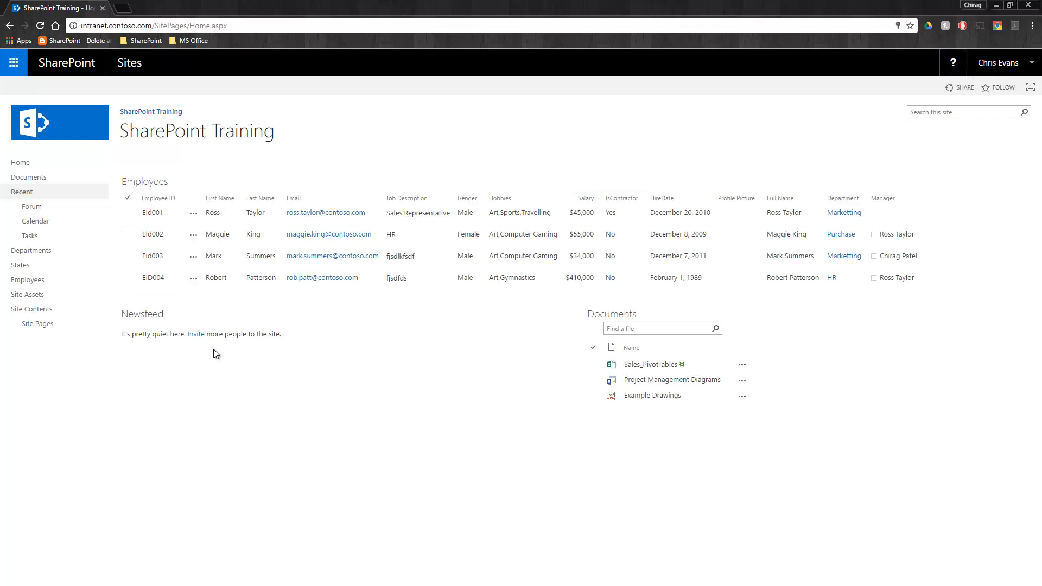
- Switch to the Chrome window, reload the SharePoint Training home page and view the article one page
left_click(40, 27)
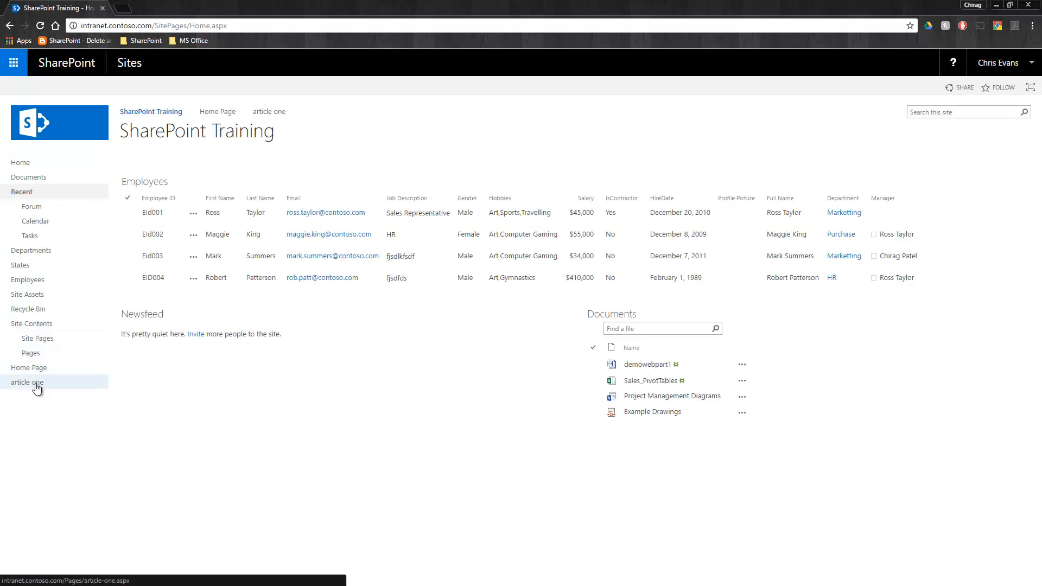
left_click(34, 384)
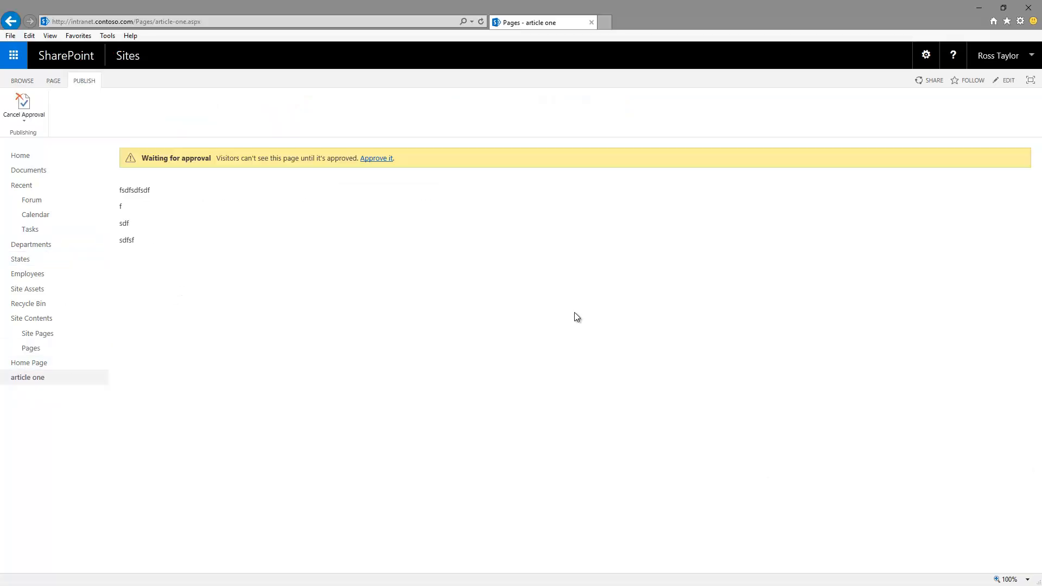
- Switch to the Internet Explorer window, reload article one and replace its page content with "Page Heading" in the Heading 1 style
left_click(253, 22)
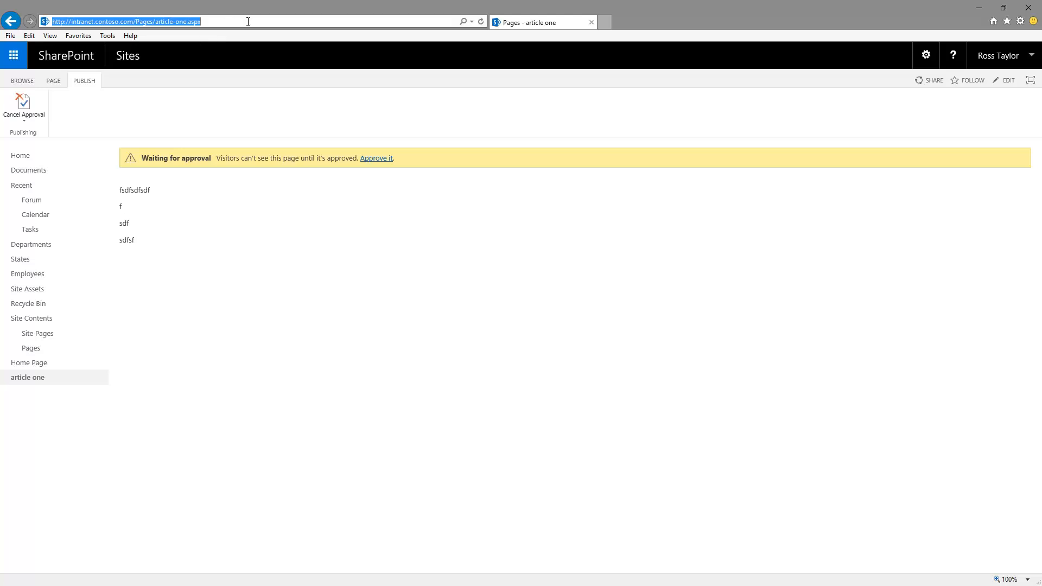
key("Return")
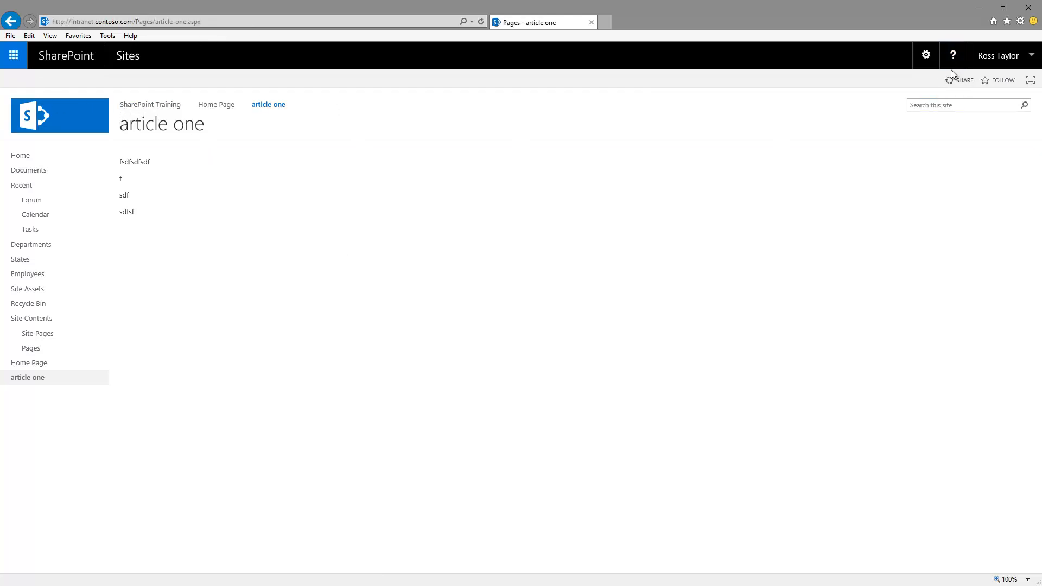
left_click(927, 56)
left_click(883, 125)
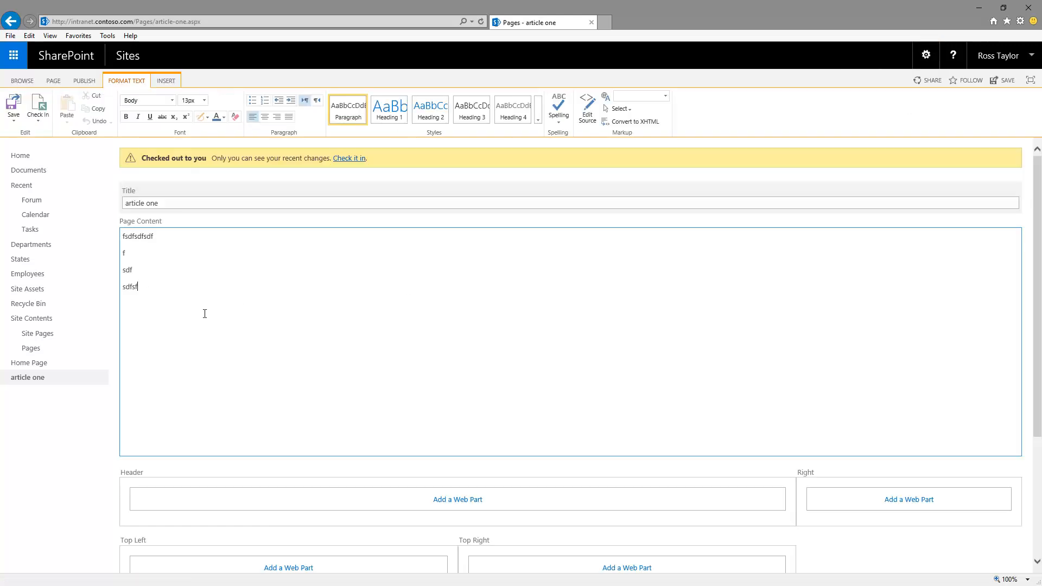
key("shift+Up")
key("shift+Up")
key("shift+Up")
type("Pa")
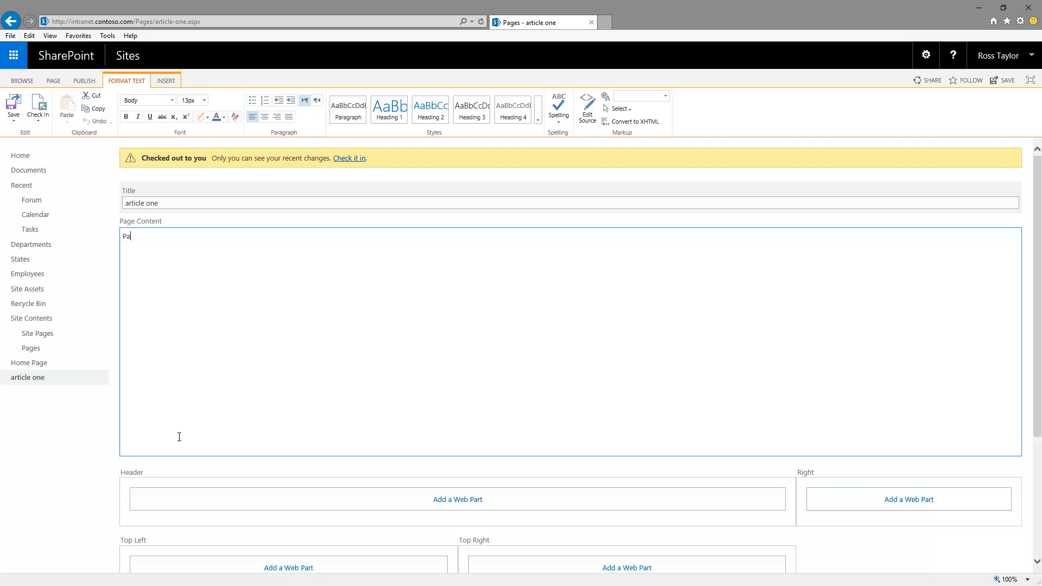
type("ge Heading")
key("shift+Home")
left_click(394, 112)
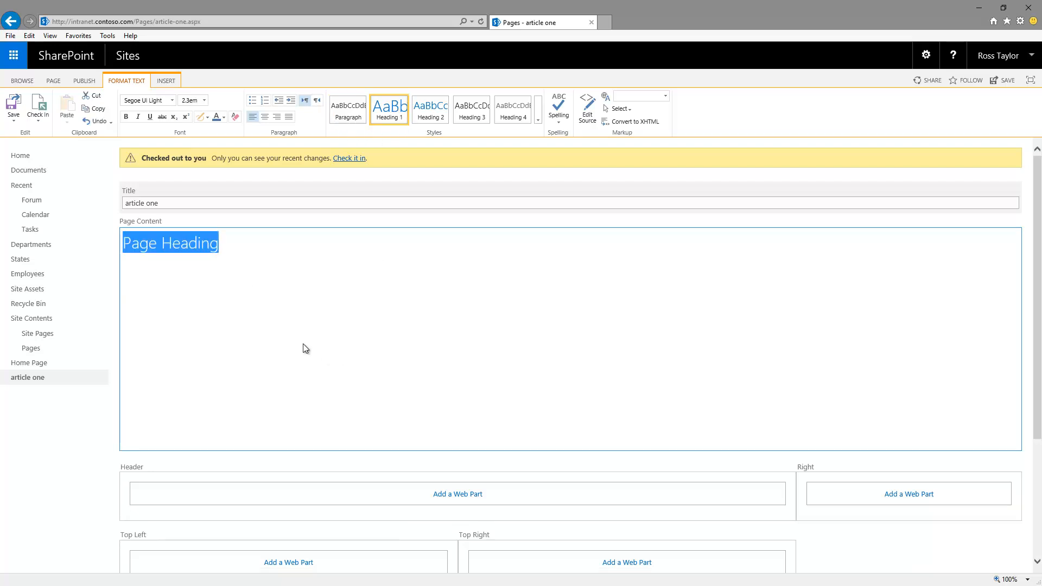
- Check in the edited article one page without comments and submit it for approval
left_click(40, 109)
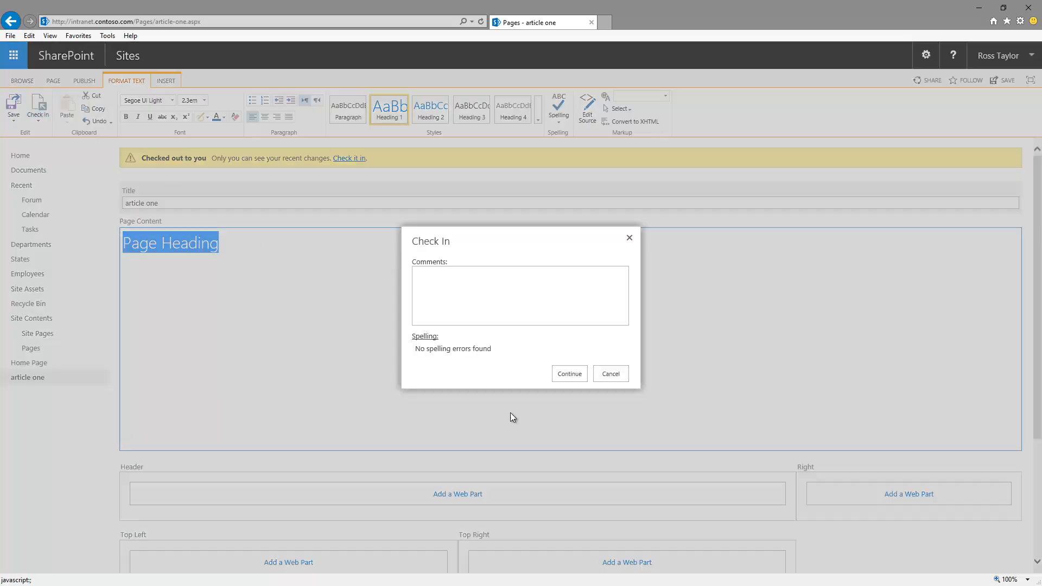
left_click(569, 374)
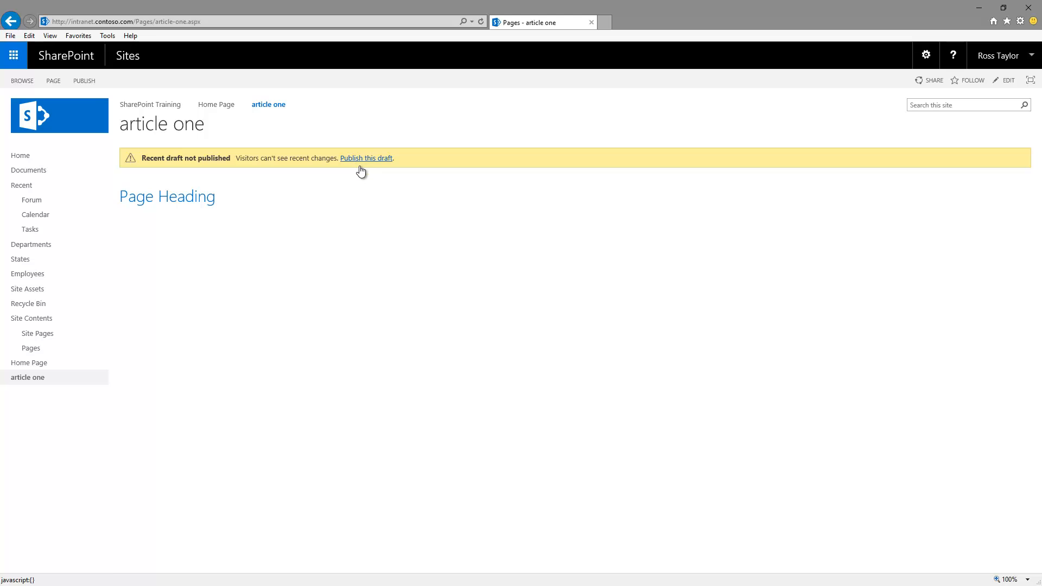
left_click(84, 82)
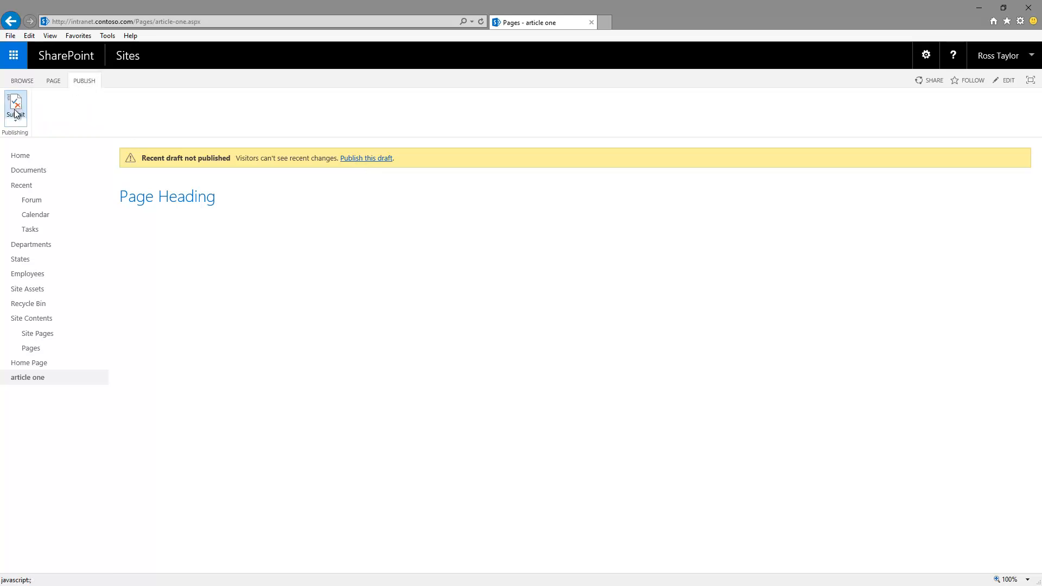
left_click(15, 114)
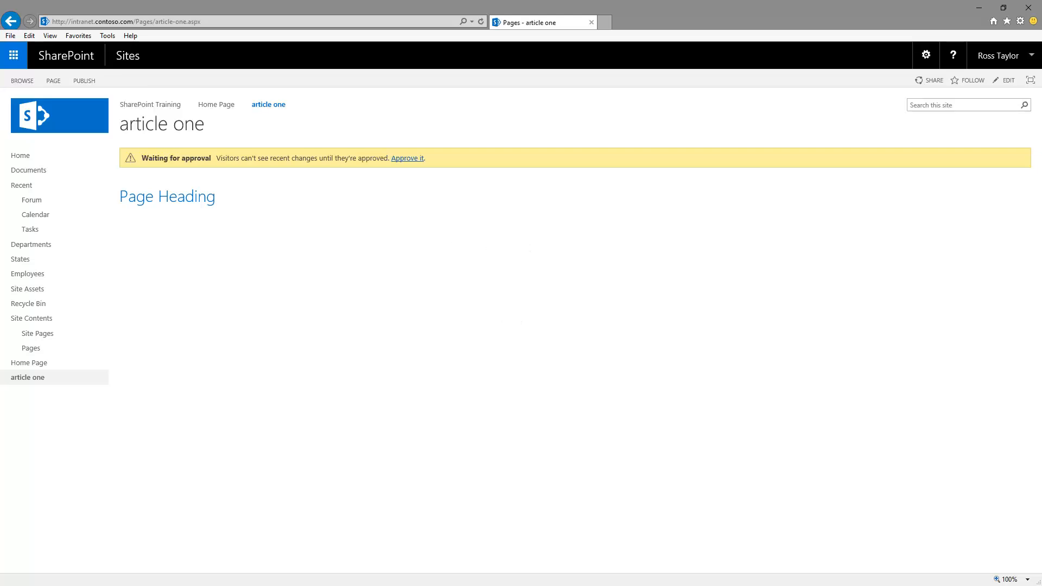
- Switch to the Microsoft Edge window and reload the filtered Pages library
key("alt+Tab")
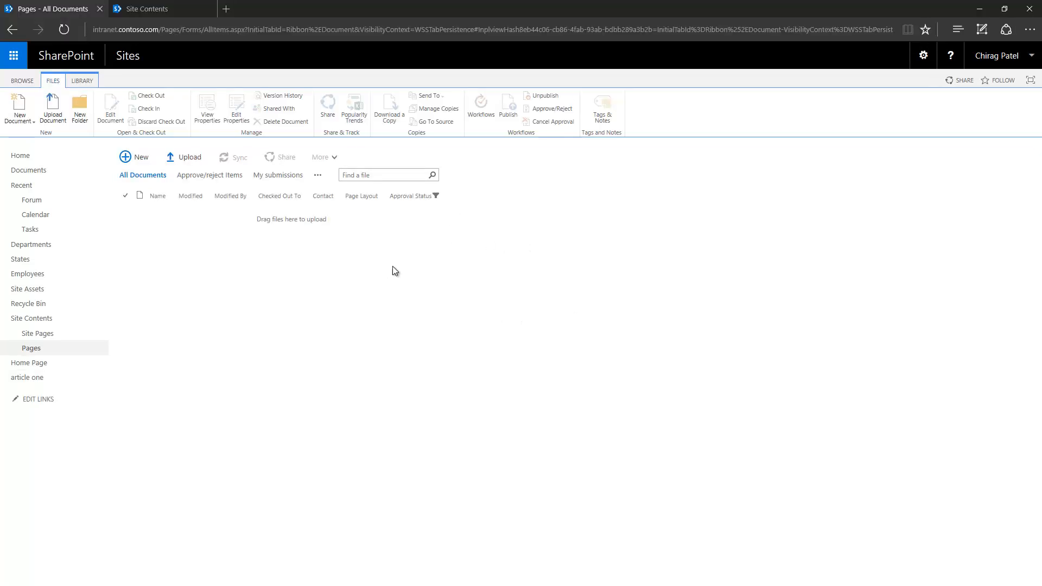
left_click(67, 30)
left_click(488, 332)
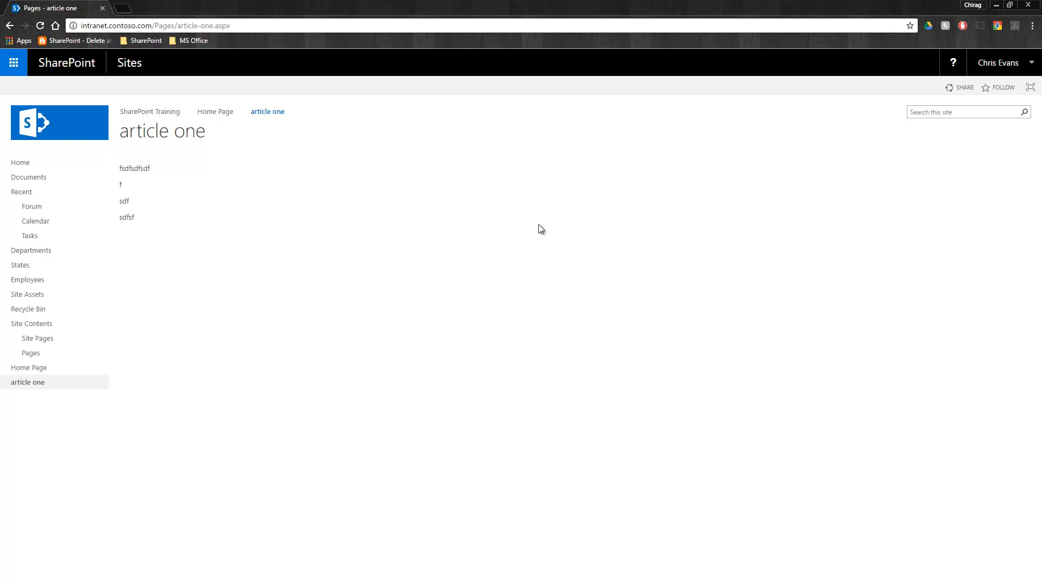
- Switch to the Chrome window and reload the article one page to examine the content shown to visitors
left_click(296, 24)
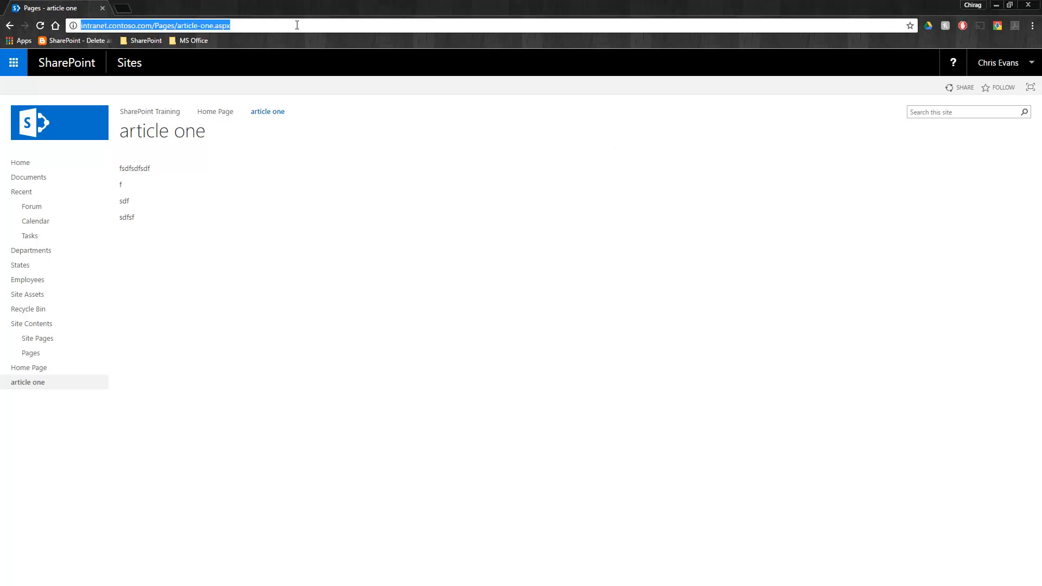
left_click(297, 25)
key("Return")
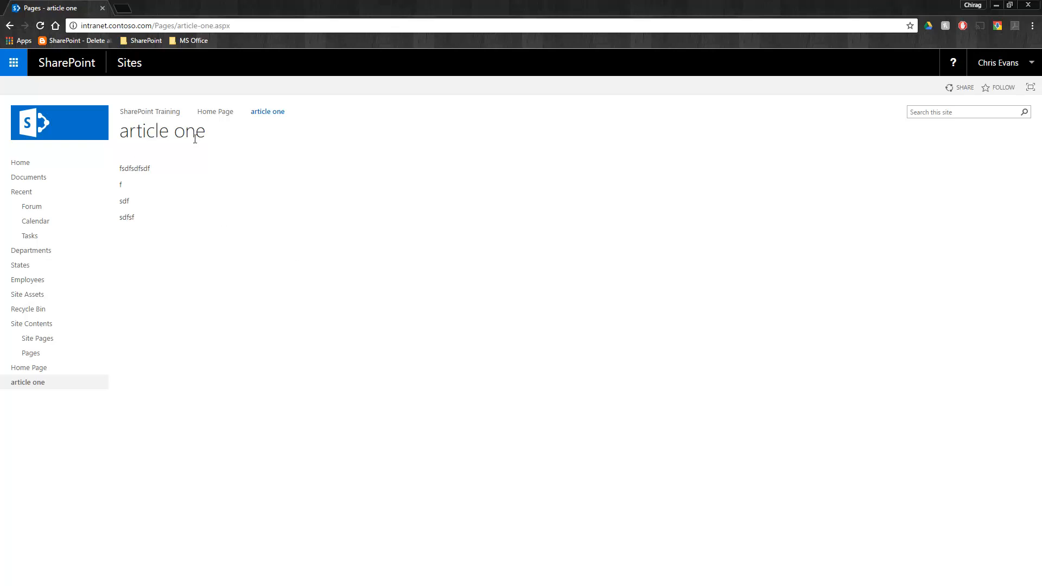
left_click(40, 26)
left_click(40, 31)
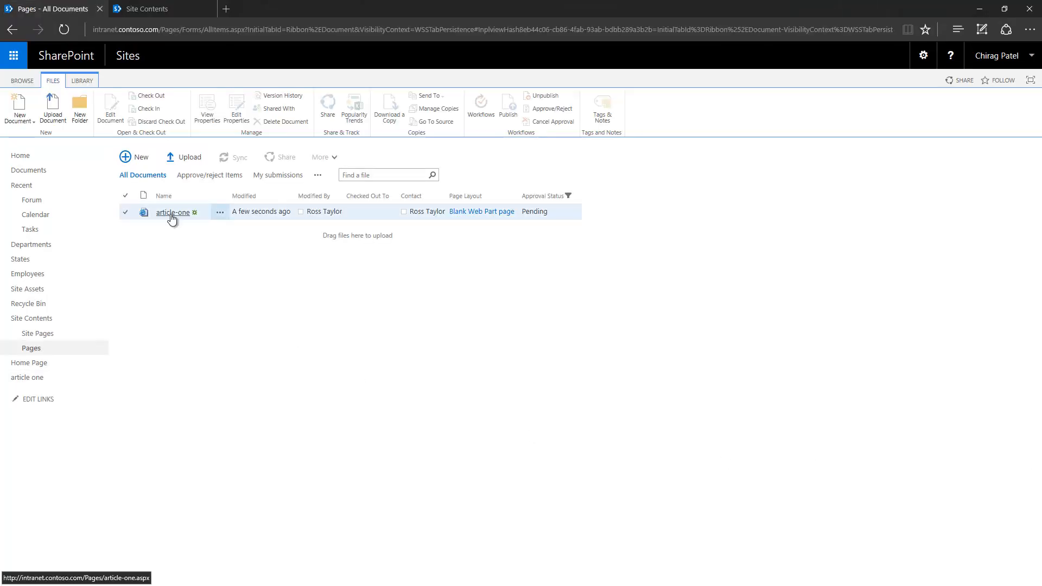
- Switch to the Microsoft Edge window, open article-one from the Pages library and approve it with the comment "approving this"
left_click(171, 214)
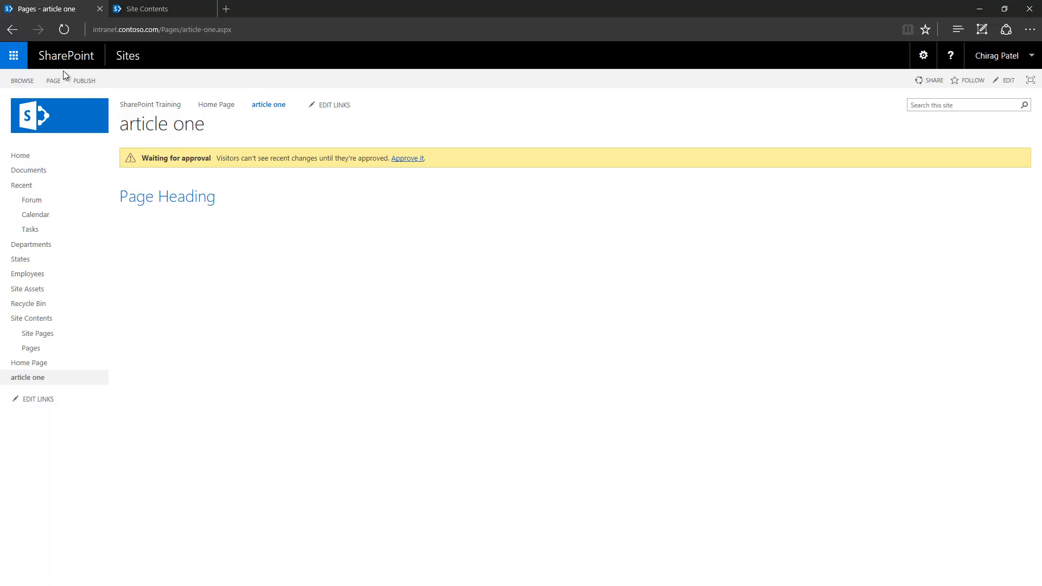
left_click(406, 159)
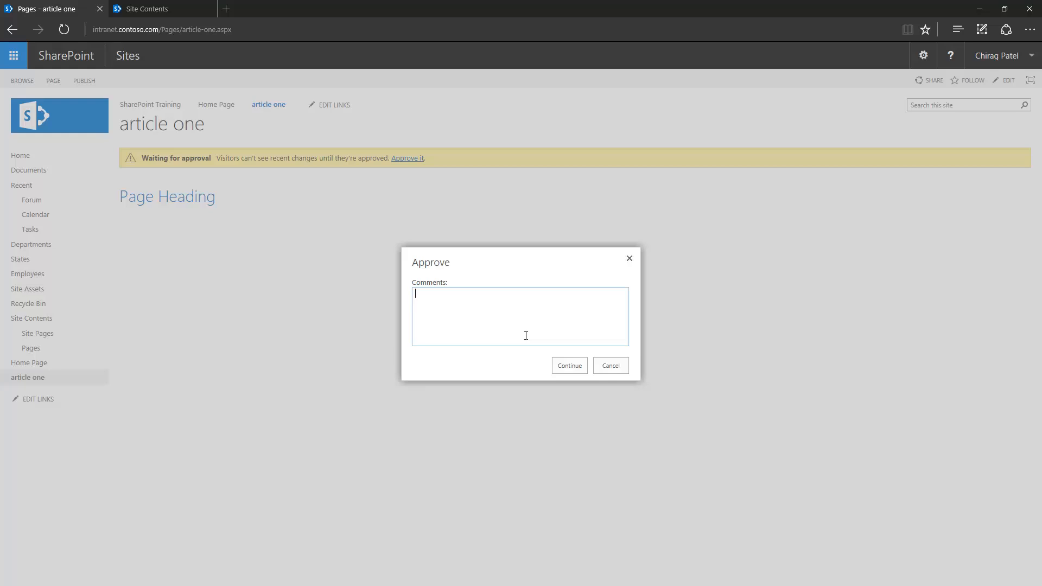
type("approc")
key("BackSpace")
type("ving this")
left_click(571, 366)
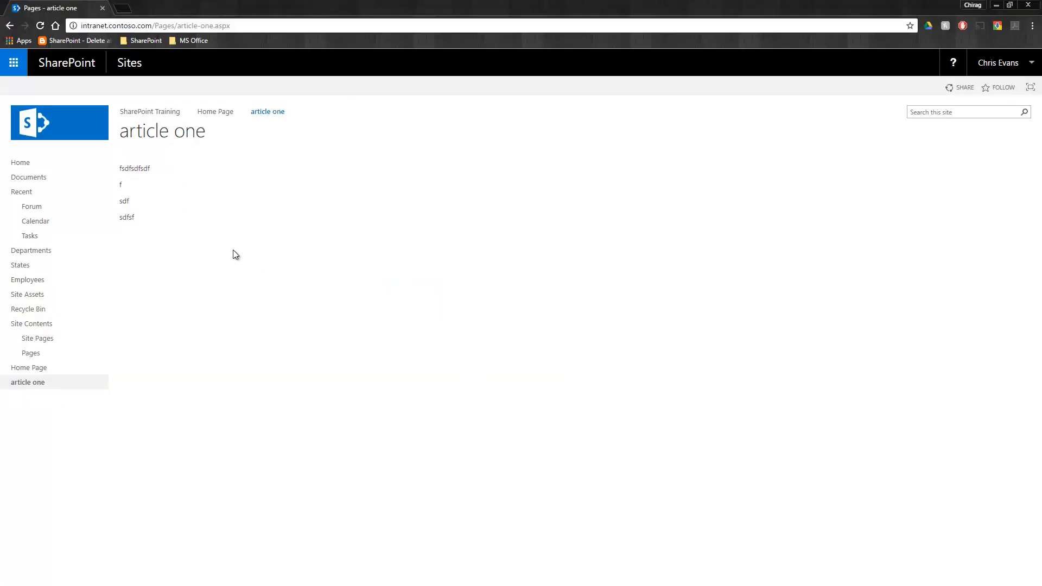
- Reload the article one page to examine the content visitors get after approval
left_click(40, 26)
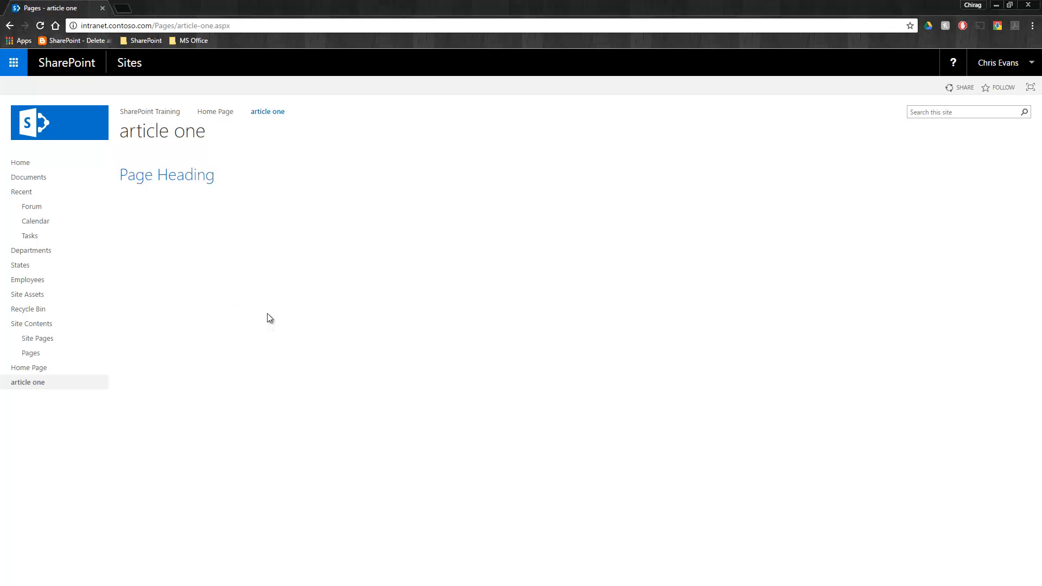
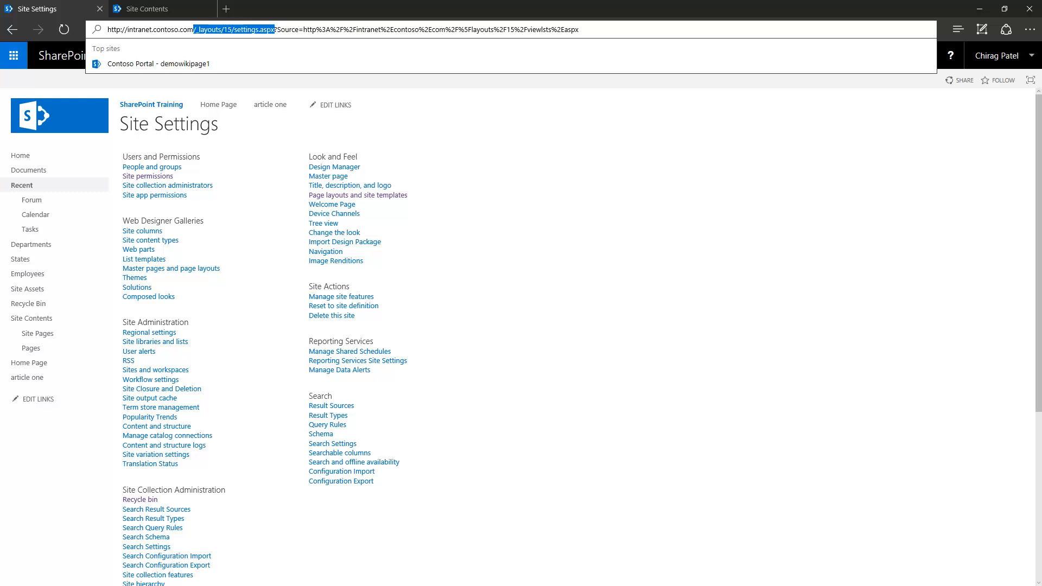
- Switch to Notepad and examine the _layouts/15, viewlsts.aspx and settings.aspx parts of the noted Site Contents and Site Settings addresses
key("alt+Tab")
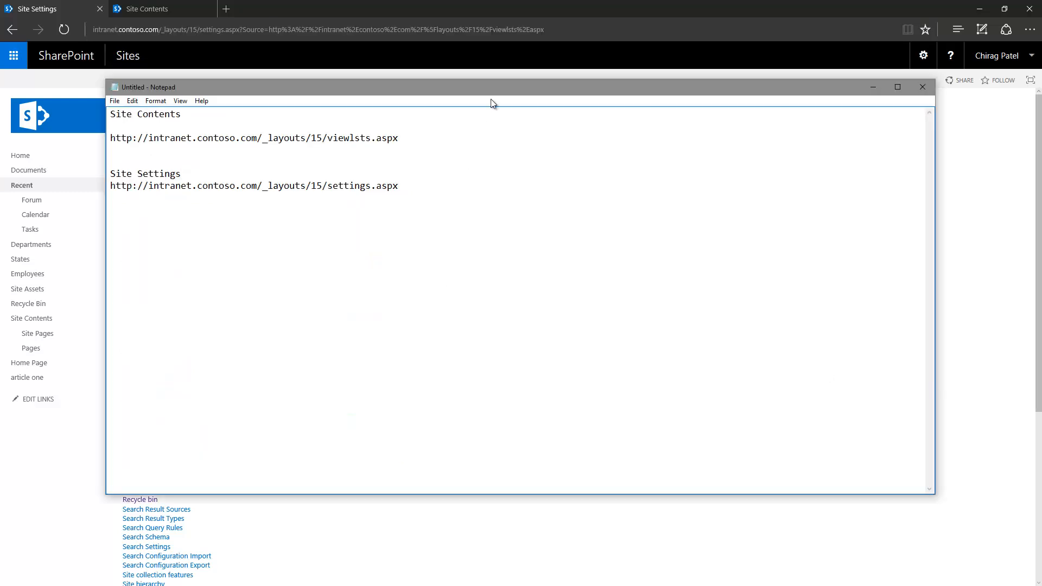
left_click_drag(499, 101, 549, 124)
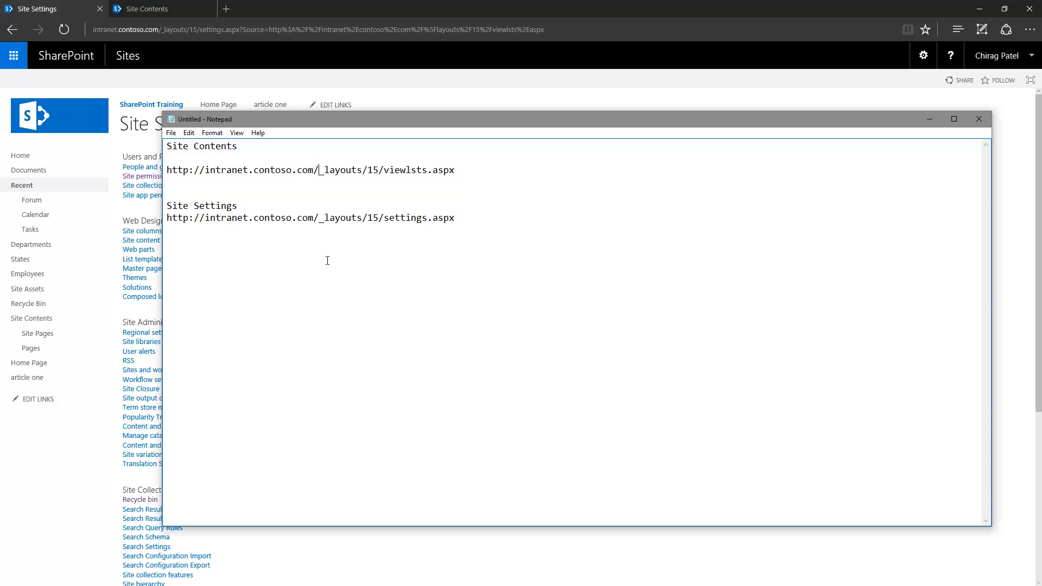
key("shift+End")
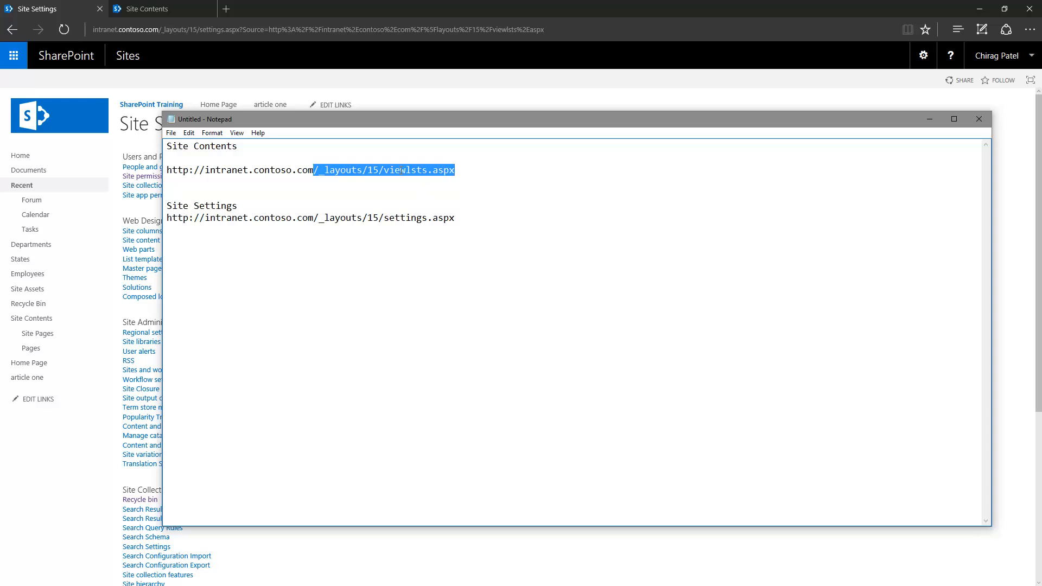
left_click_drag(384, 170, 455, 172)
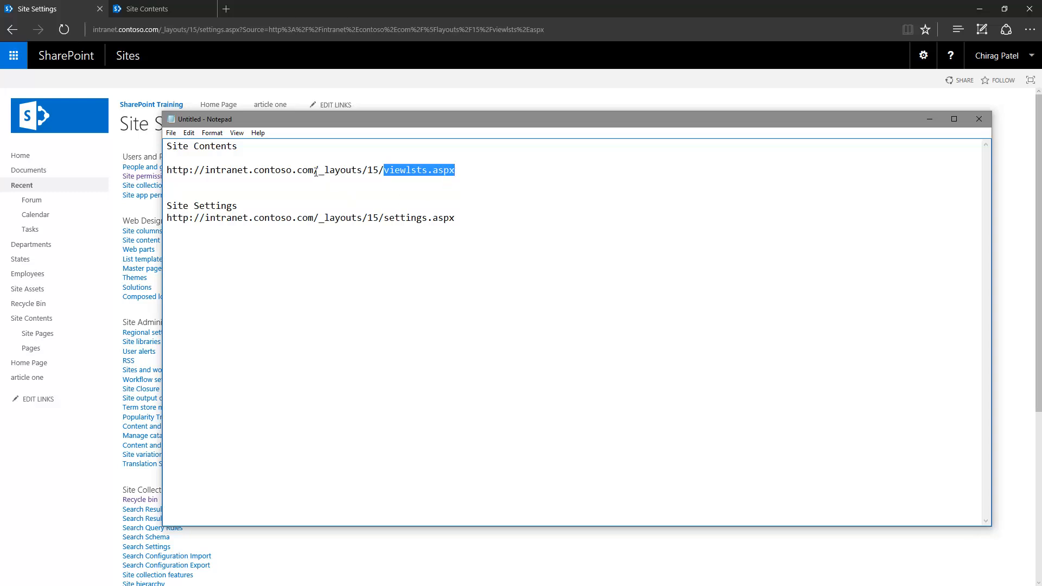
left_click_drag(314, 171, 380, 169)
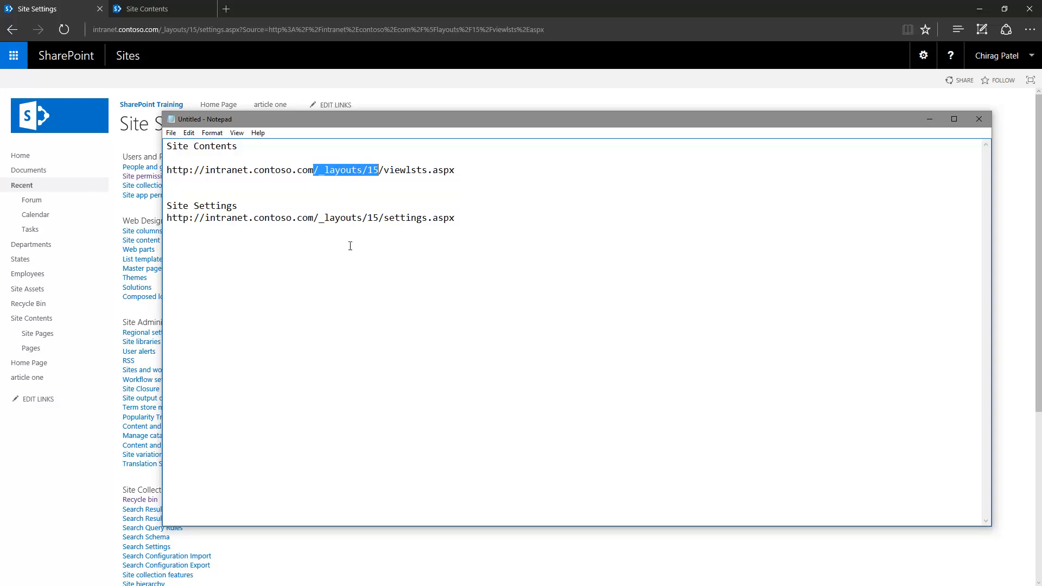
left_click_drag(385, 217, 454, 220)
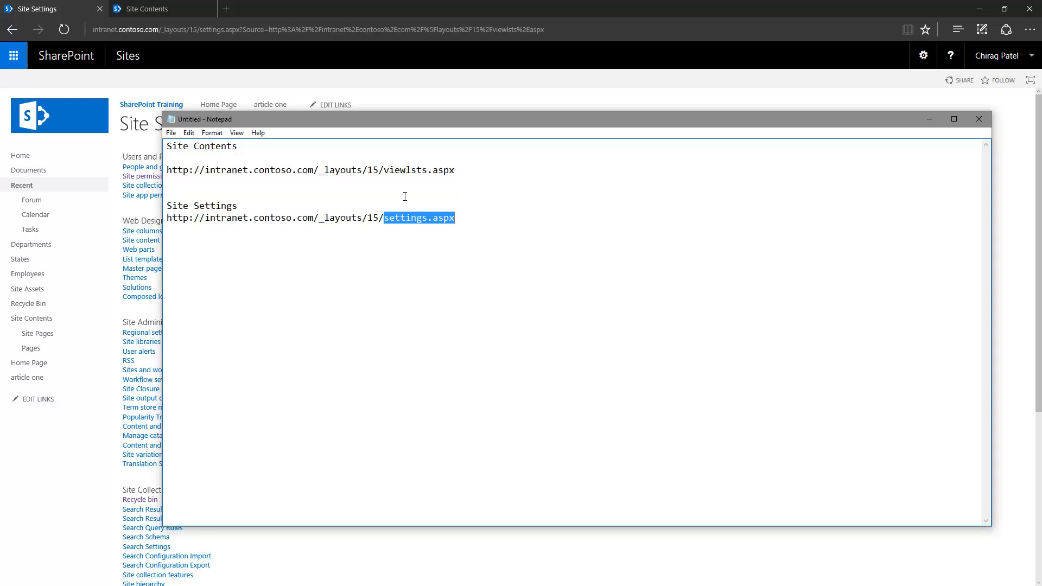
- Switch back to the Microsoft Edge window and examine the site actions available from the Site Settings page
left_click(409, 85)
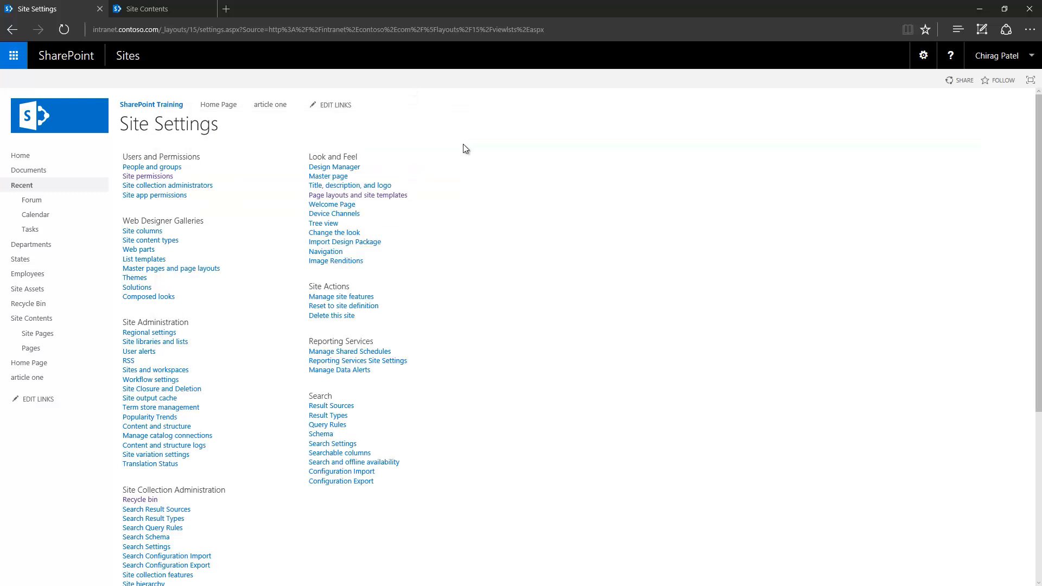
left_click(924, 55)
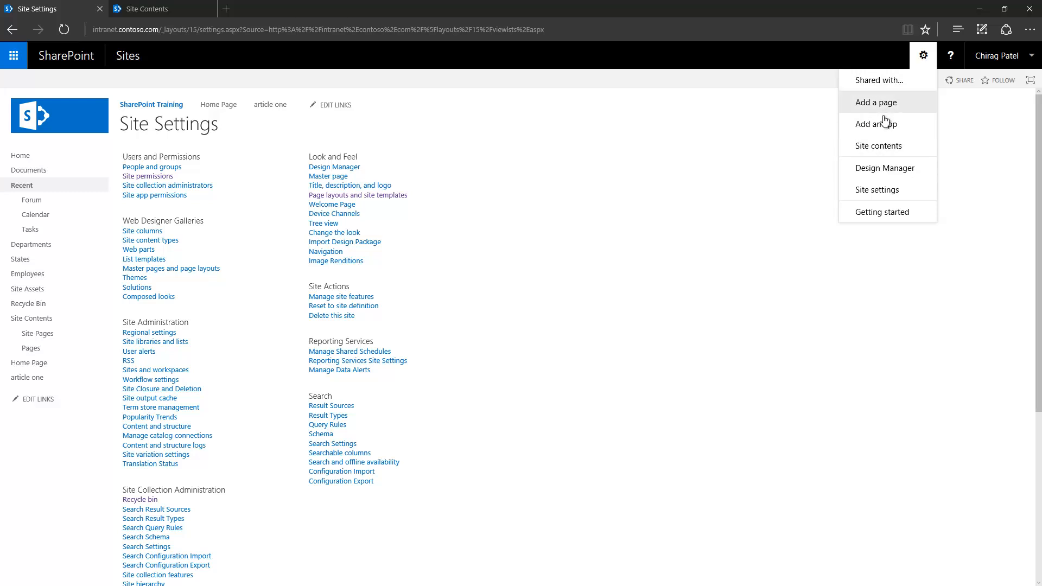
left_click(525, 180)
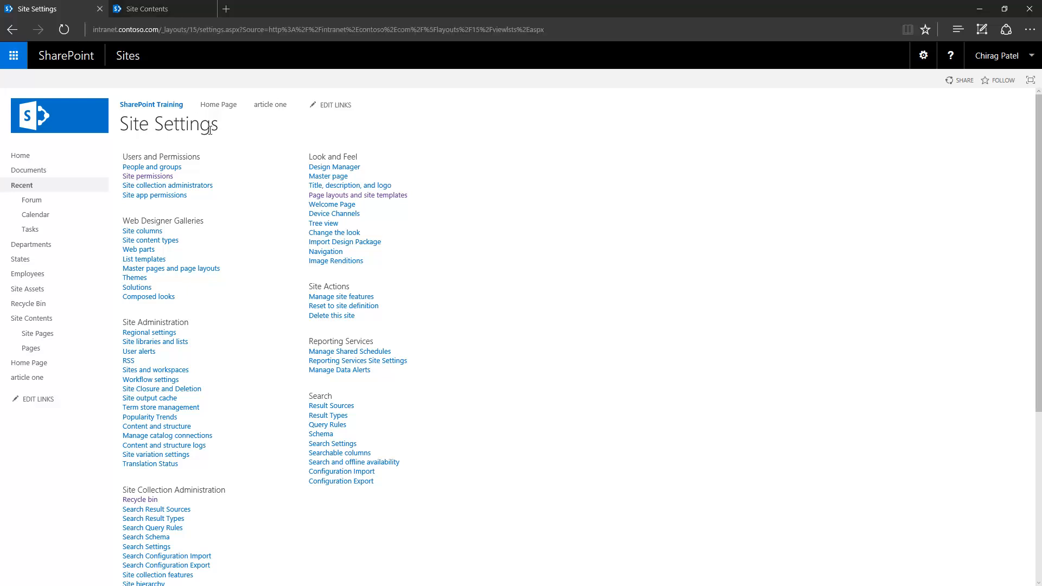
- Copy the Contoso Portal's Site Contents address into the Notepad notes, below the intranet viewlsts.aspx address
left_click(158, 9)
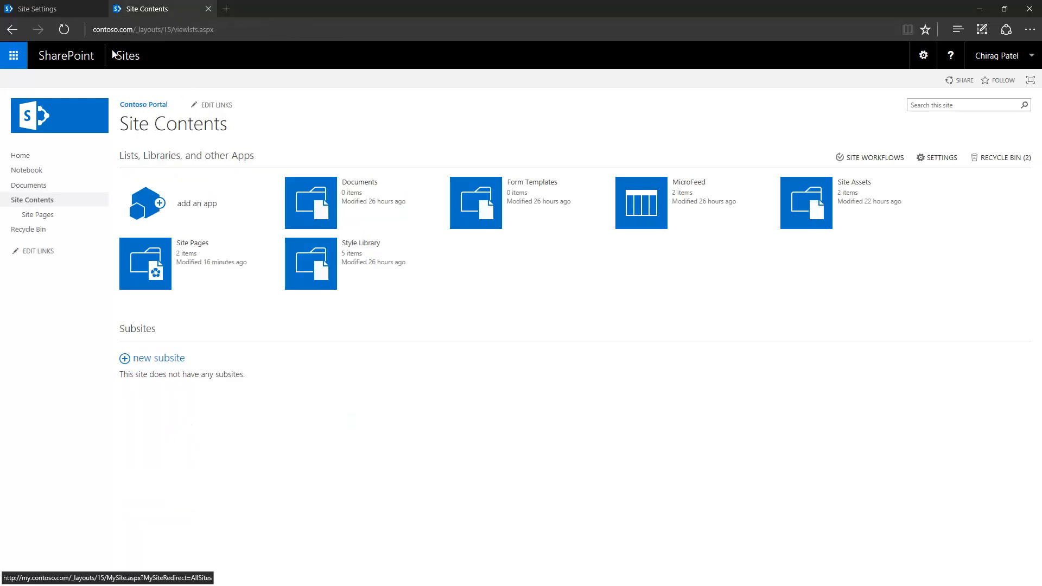
left_click(133, 29)
left_click(135, 29)
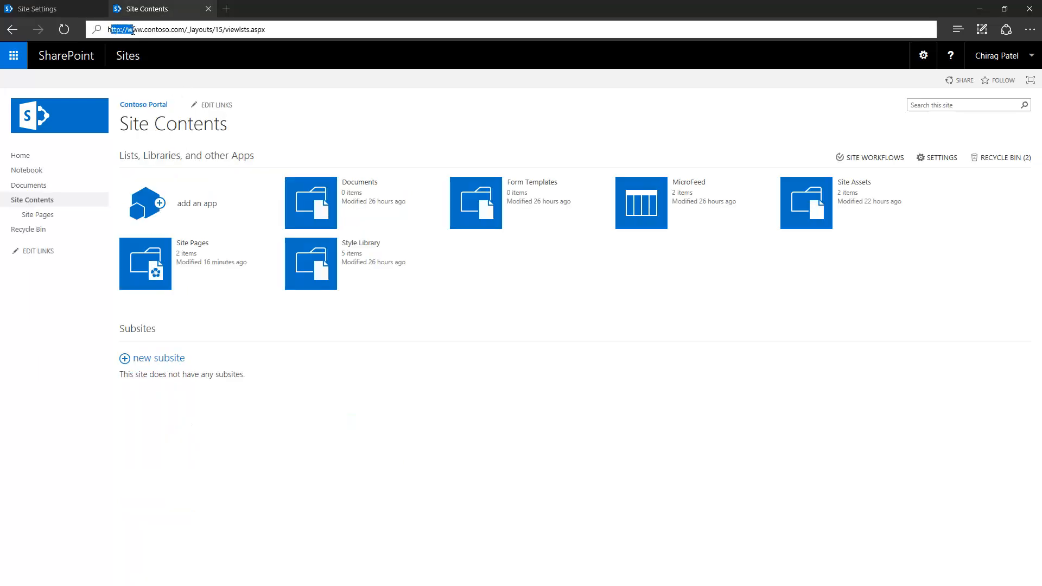
left_click(208, 31)
left_click_drag(278, 28, 106, 31)
key("ctrl+c")
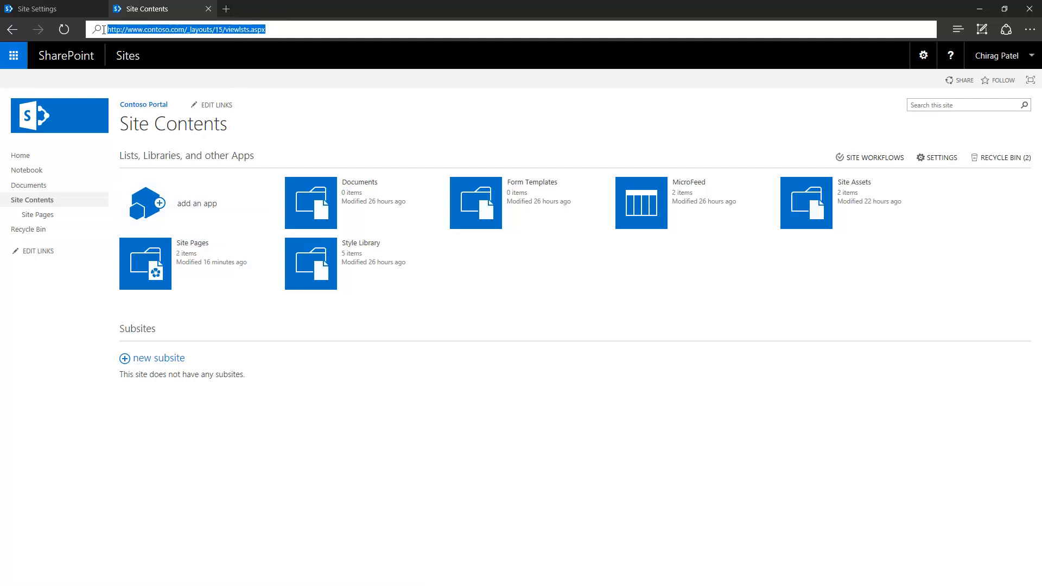
key("alt+Tab")
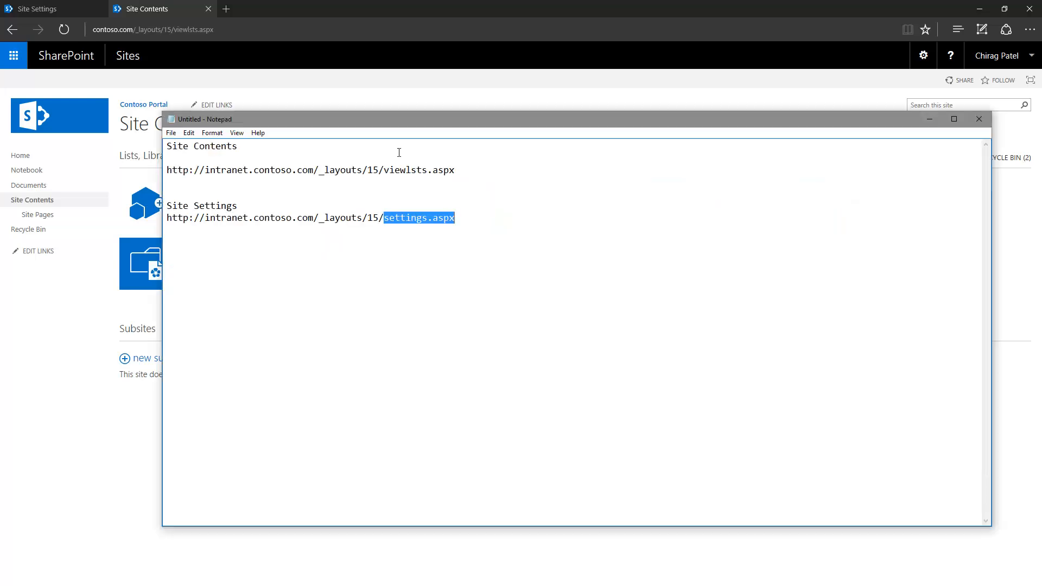
left_click(460, 191)
key("Return")
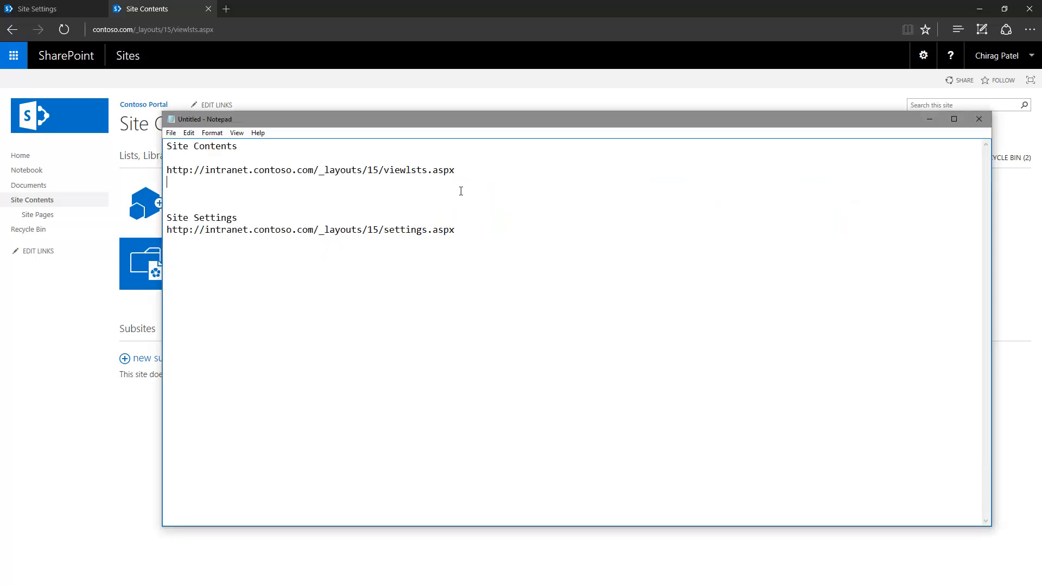
key("ctrl+v")
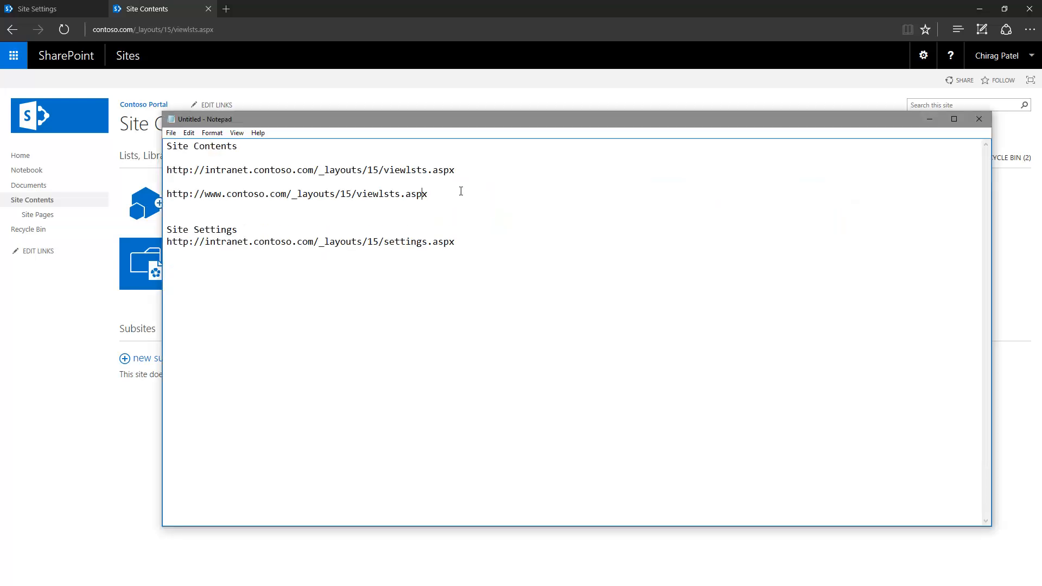
key("shift+Home")
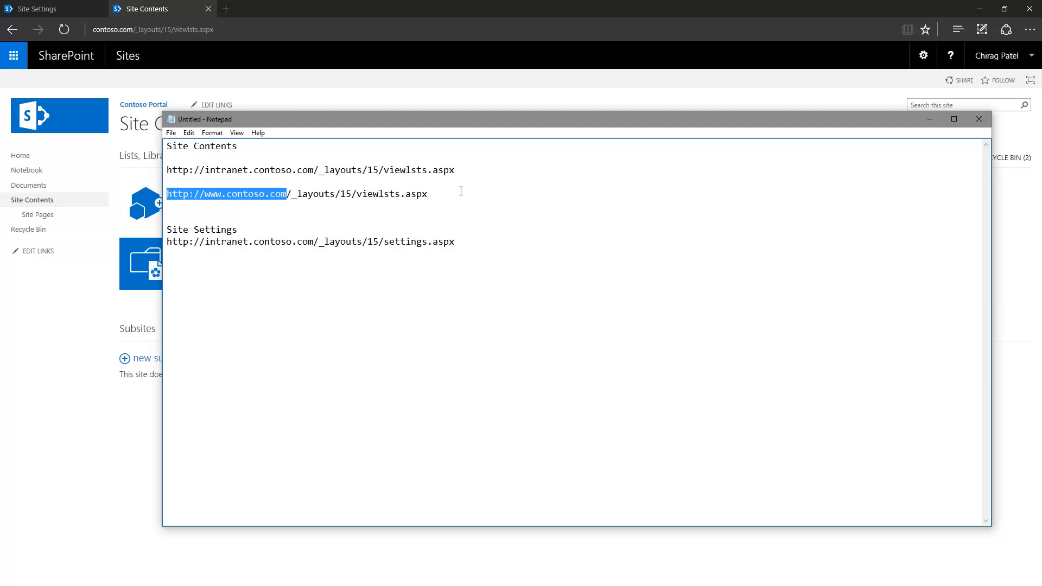
key("Right")
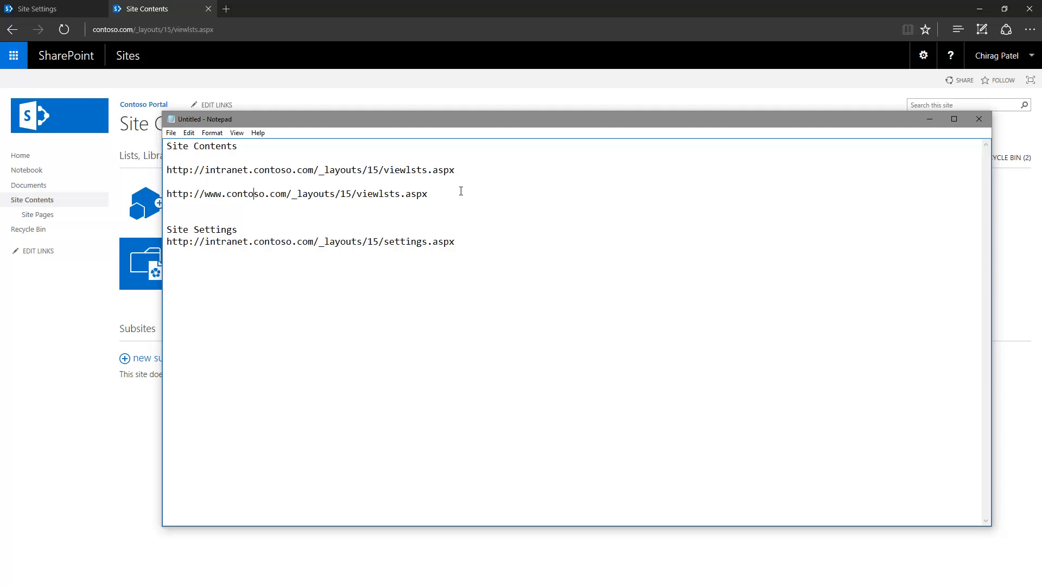
type("/site")
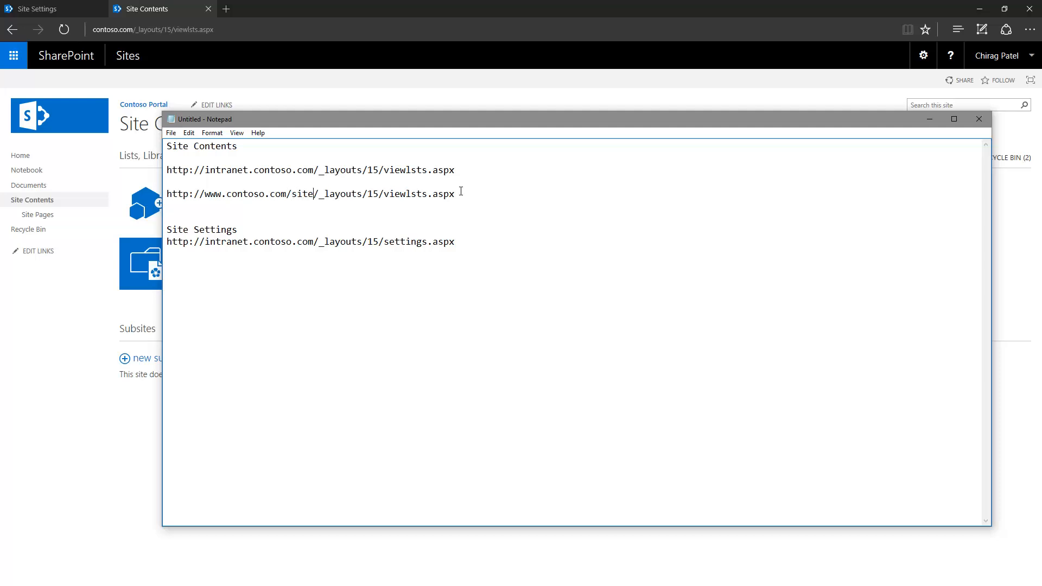
key("BackSpace")
key("BackSpace")
key("BackSpace")
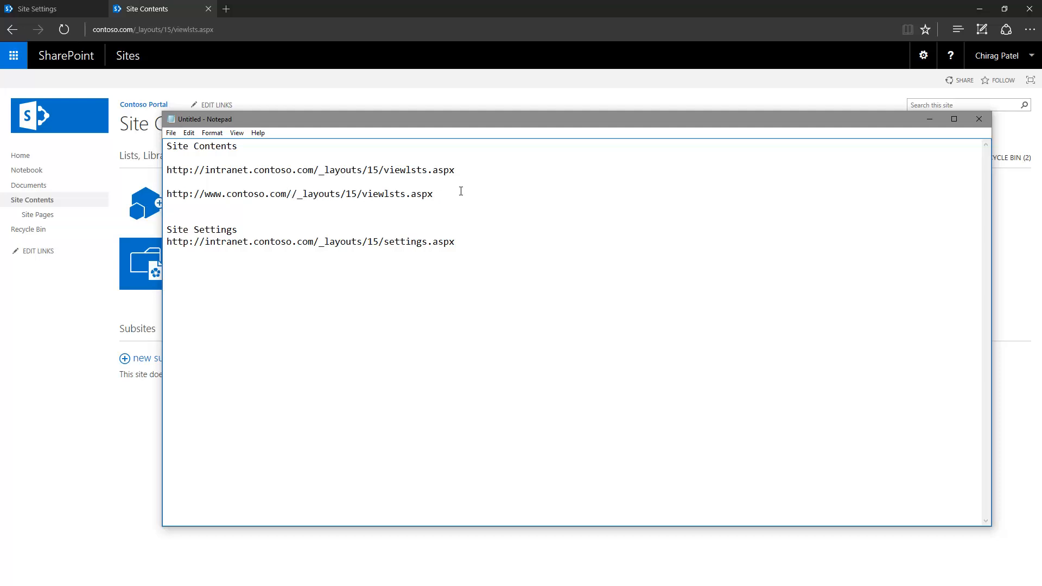
type("teamsite1")
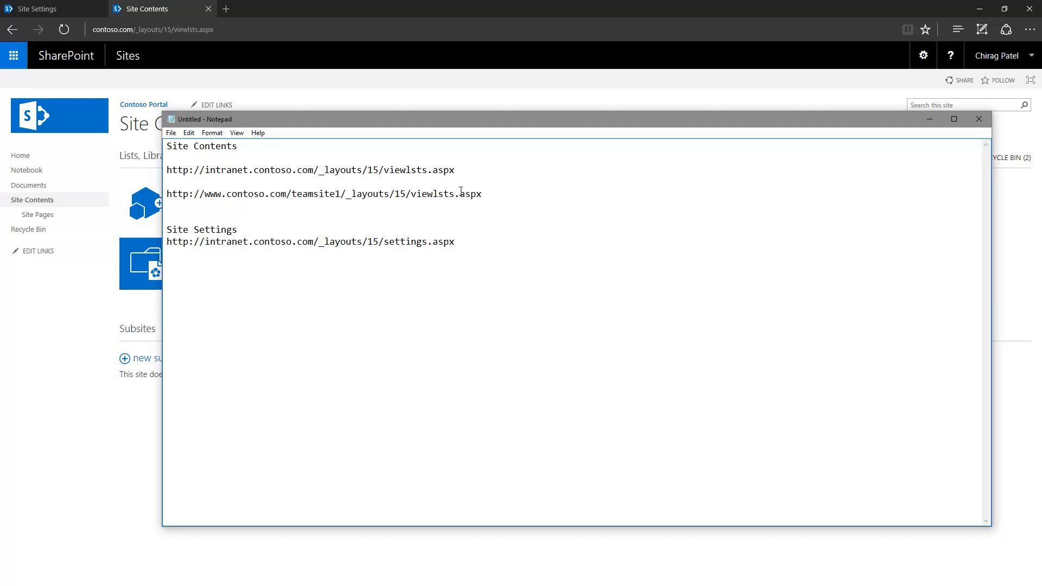
- Compare the site part and the _layouts/15/viewlsts.aspx part of the two Site Contents addresses, and return to the Microsoft Edge window
key("shift+End")
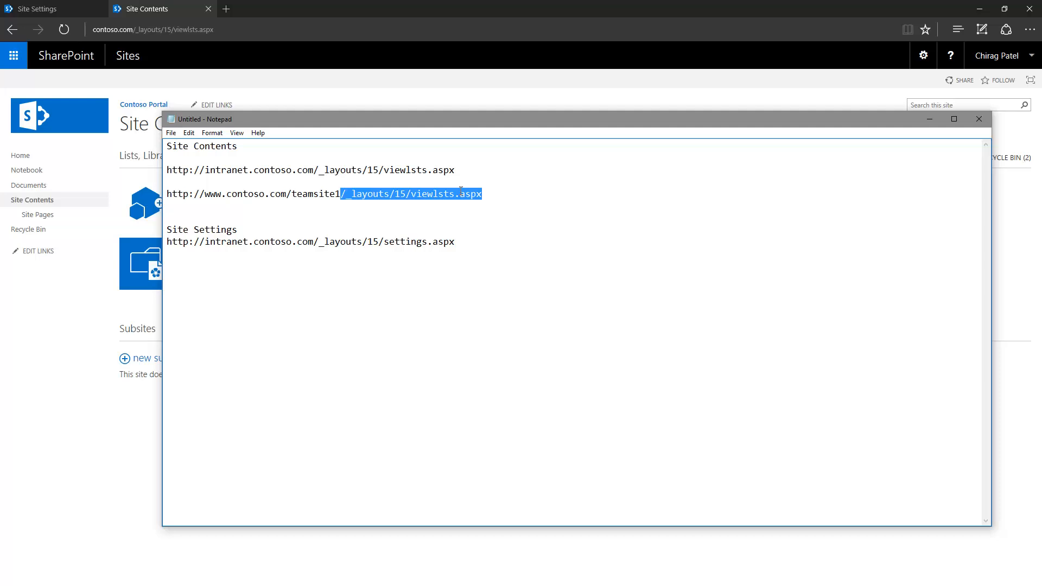
key("Up")
key("Up")
key("shift+Home")
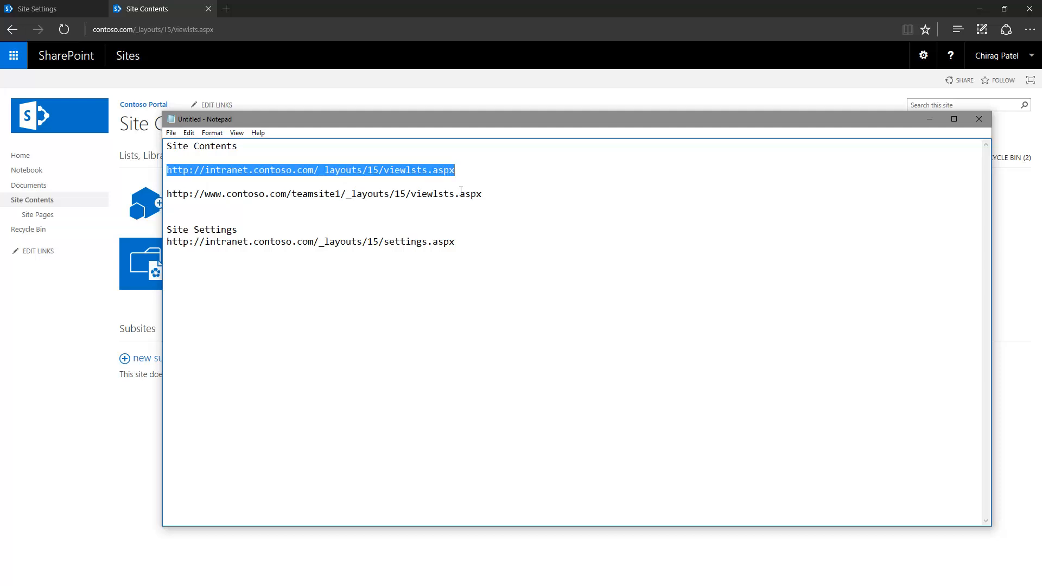
key("Down")
key("Down")
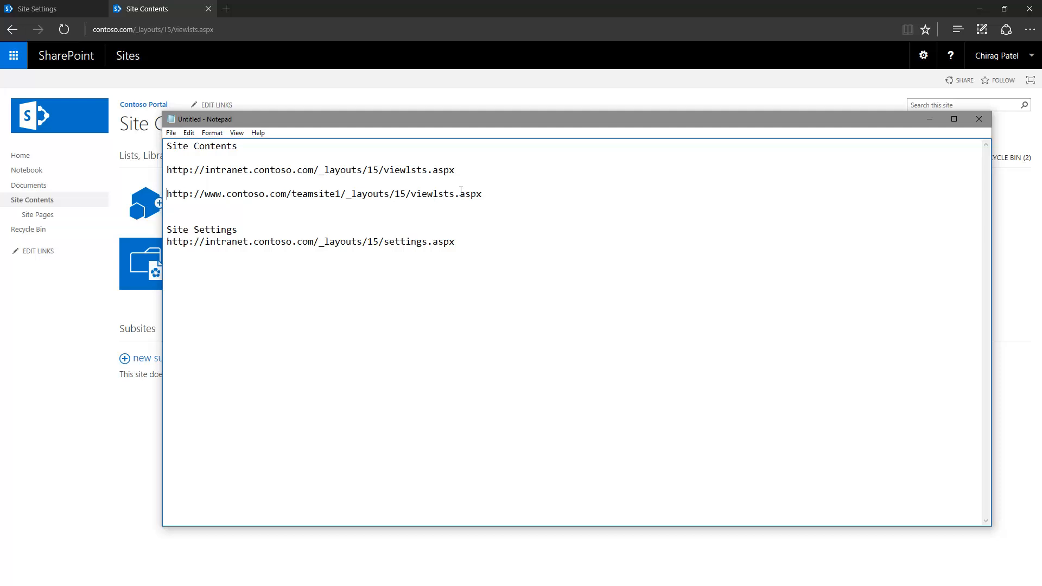
key("shift+Right")
key("shift+Right")
key("shift+Right")
key("shift+Right")
key("shift+Right")
key("shift+Right")
key("shift+Right")
key("shift+Right")
key("shift+Right")
key("shift+Right")
key("shift+Right")
key("shift+Right")
key("shift+Right")
key("shift+Right")
key("shift+Right")
key("shift+Right")
key("shift+Right")
key("shift+Right")
key("shift+Right")
key("shift+Right")
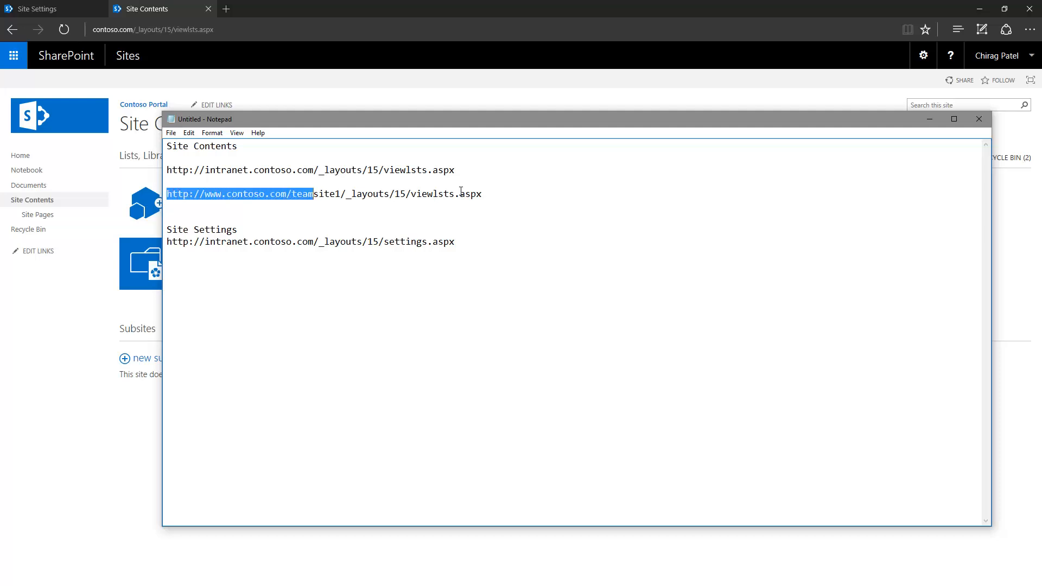
key("shift+Right")
key("shift+Right")
key("shift+Right")
key("shift+Right")
key("shift+Right")
left_click(452, 96)
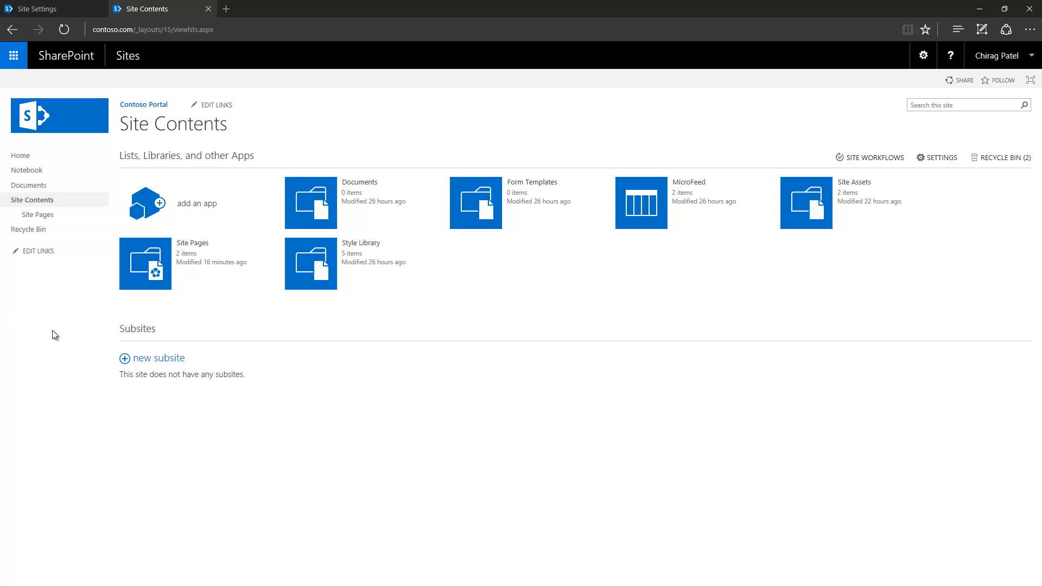
- Add the existing site content type Basic Page to the Contoso Portal's Site Pages library through its library settings
left_click(60, 216)
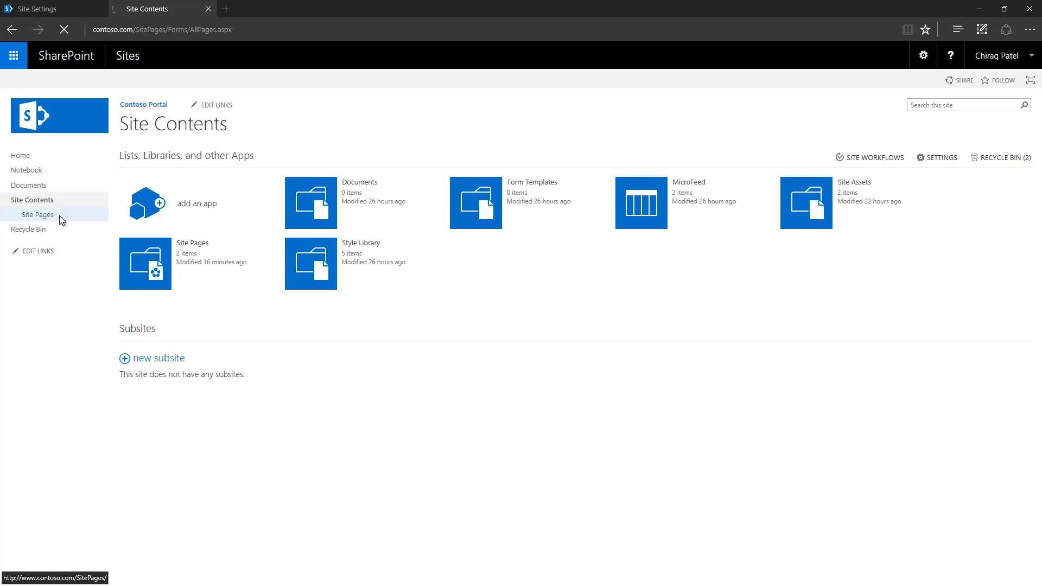
left_click(86, 79)
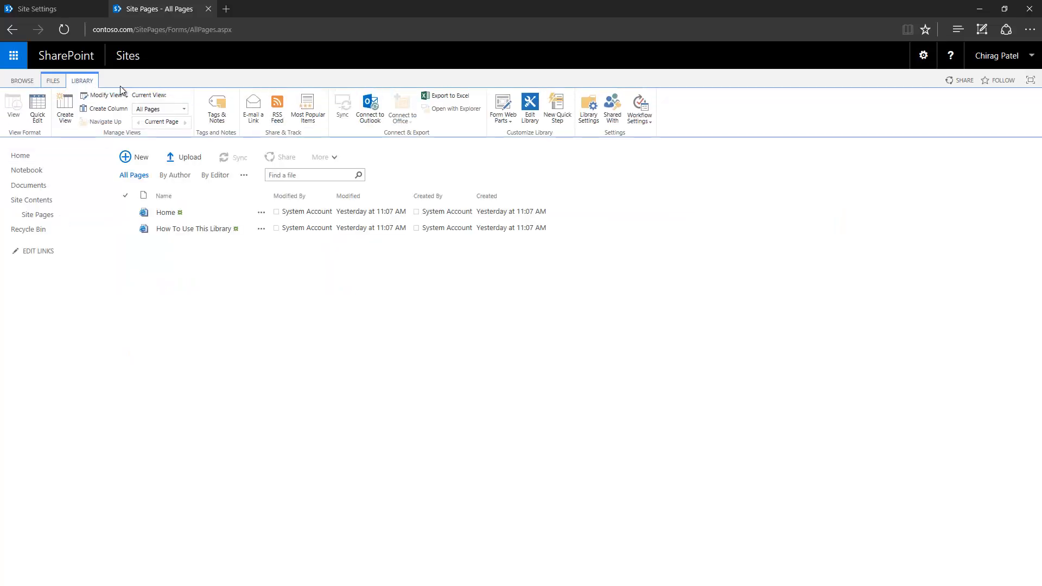
left_click(588, 116)
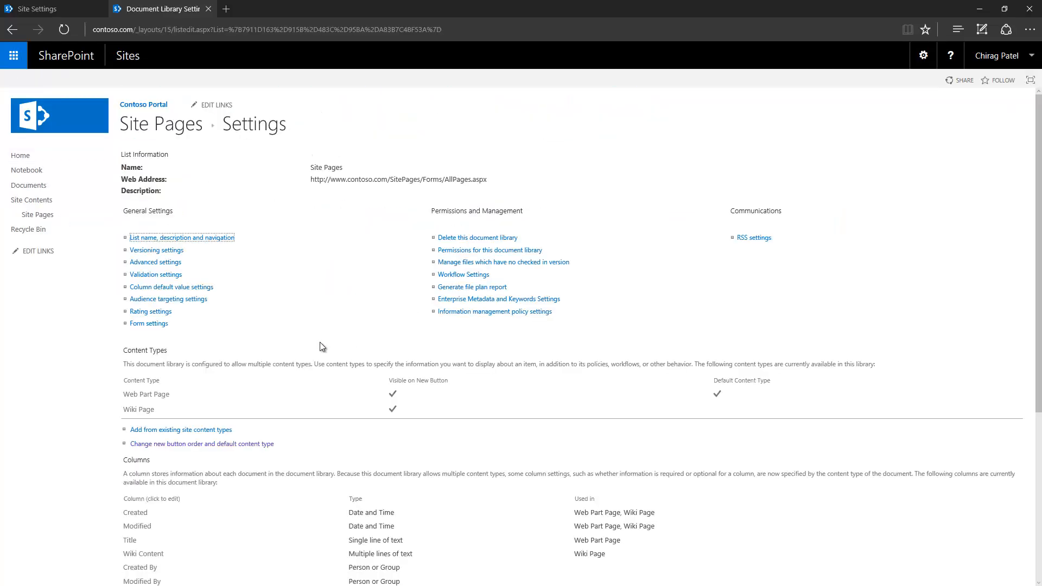
scroll(320, 343, "down", 2)
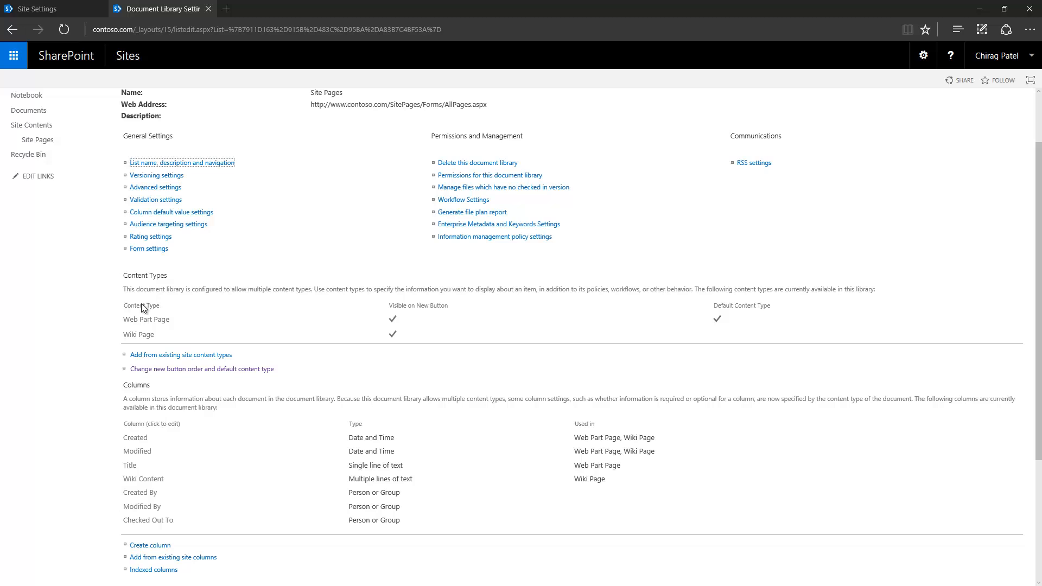
left_click(195, 356)
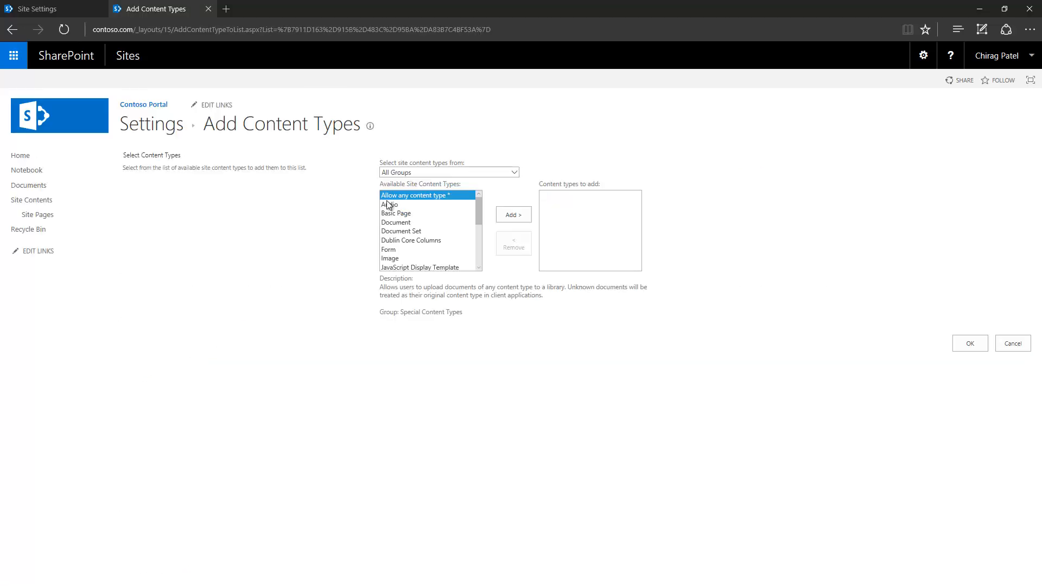
left_click(409, 214)
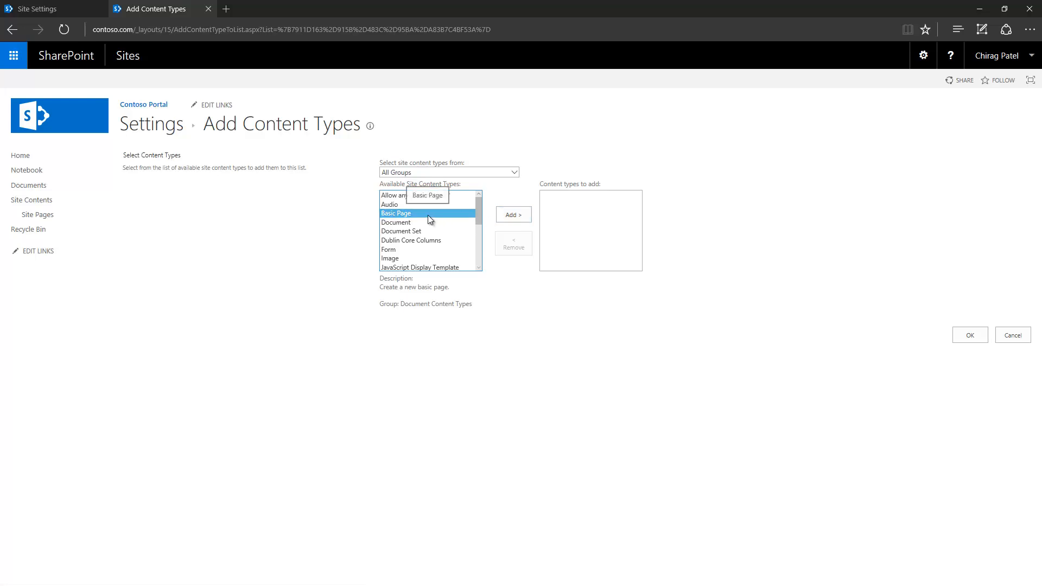
left_click(510, 216)
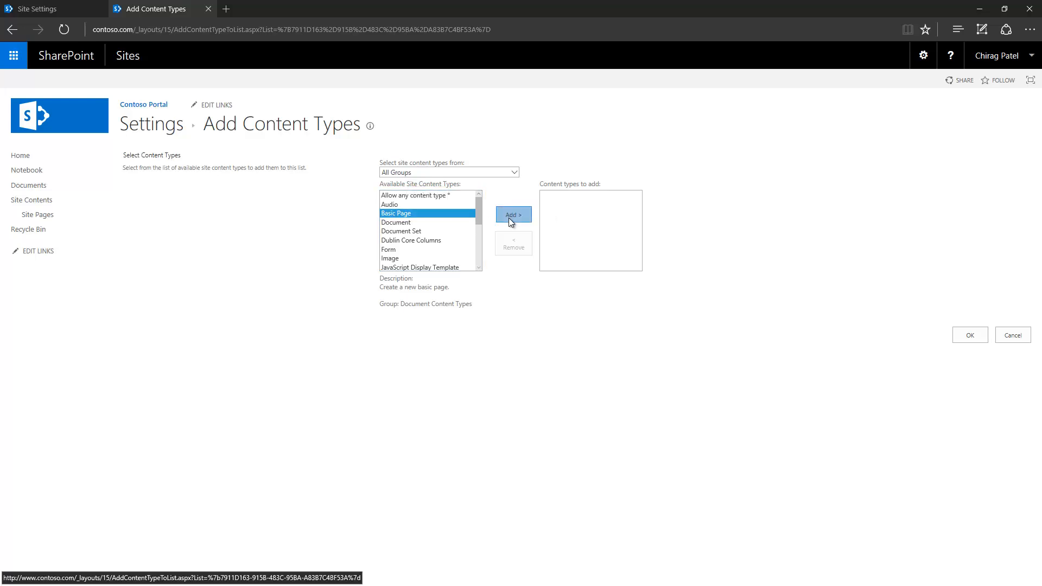
left_click(970, 337)
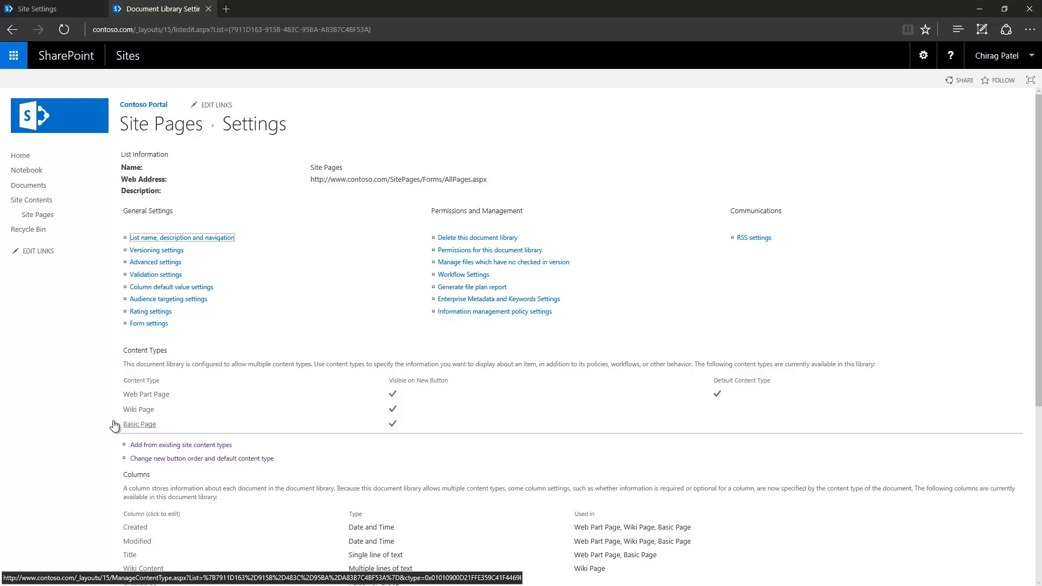
- Return to the Site Pages library and examine the page types offered when creating a new document
left_click(172, 129)
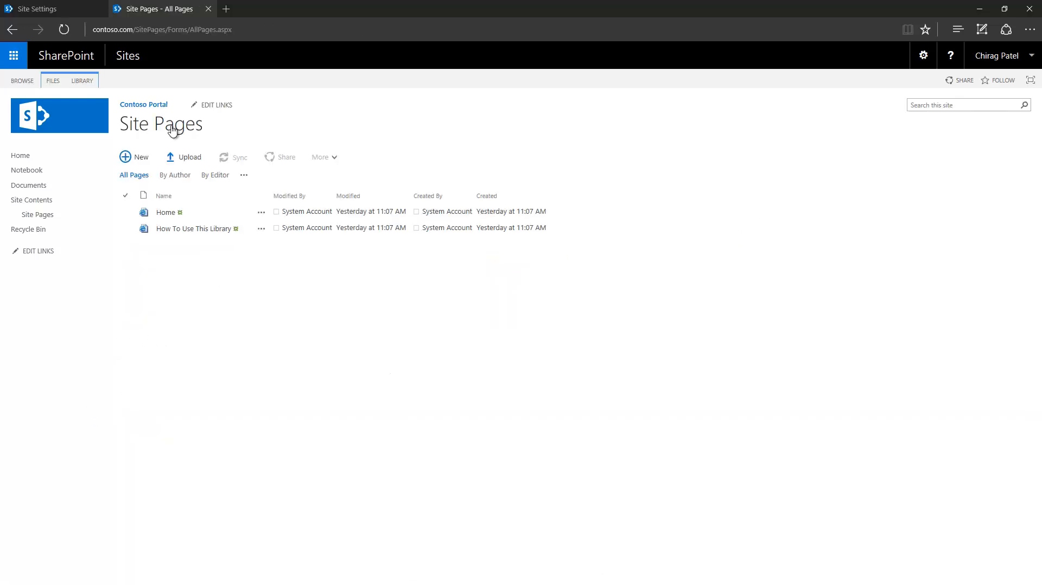
left_click(51, 80)
left_click(29, 111)
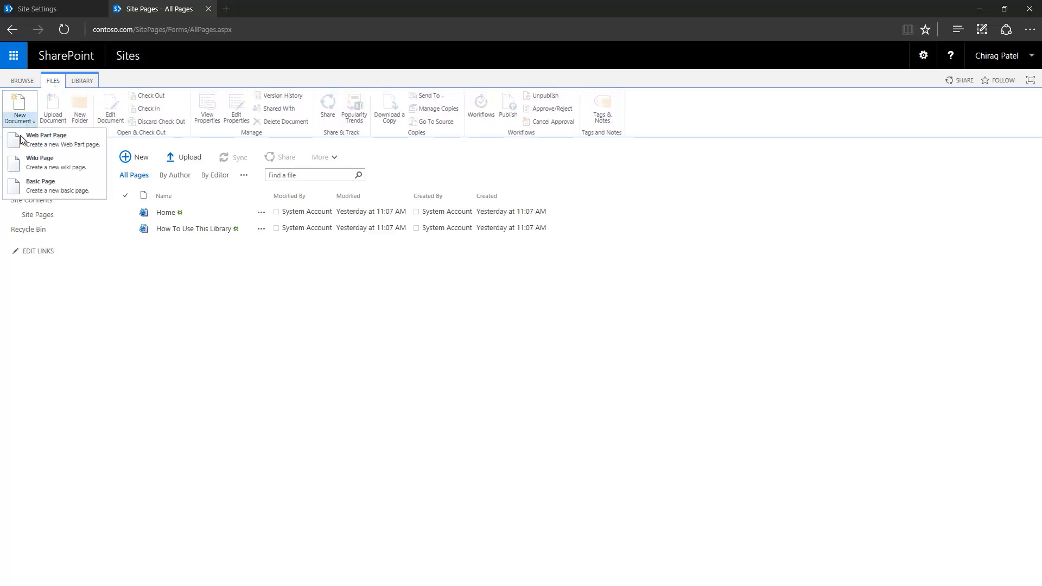
left_click(189, 321)
left_click(130, 159)
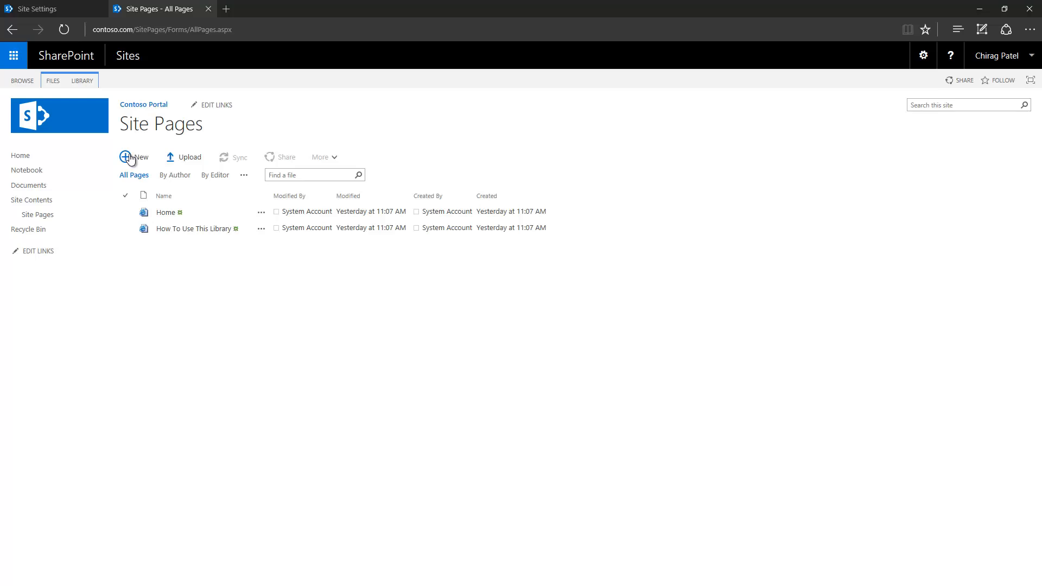